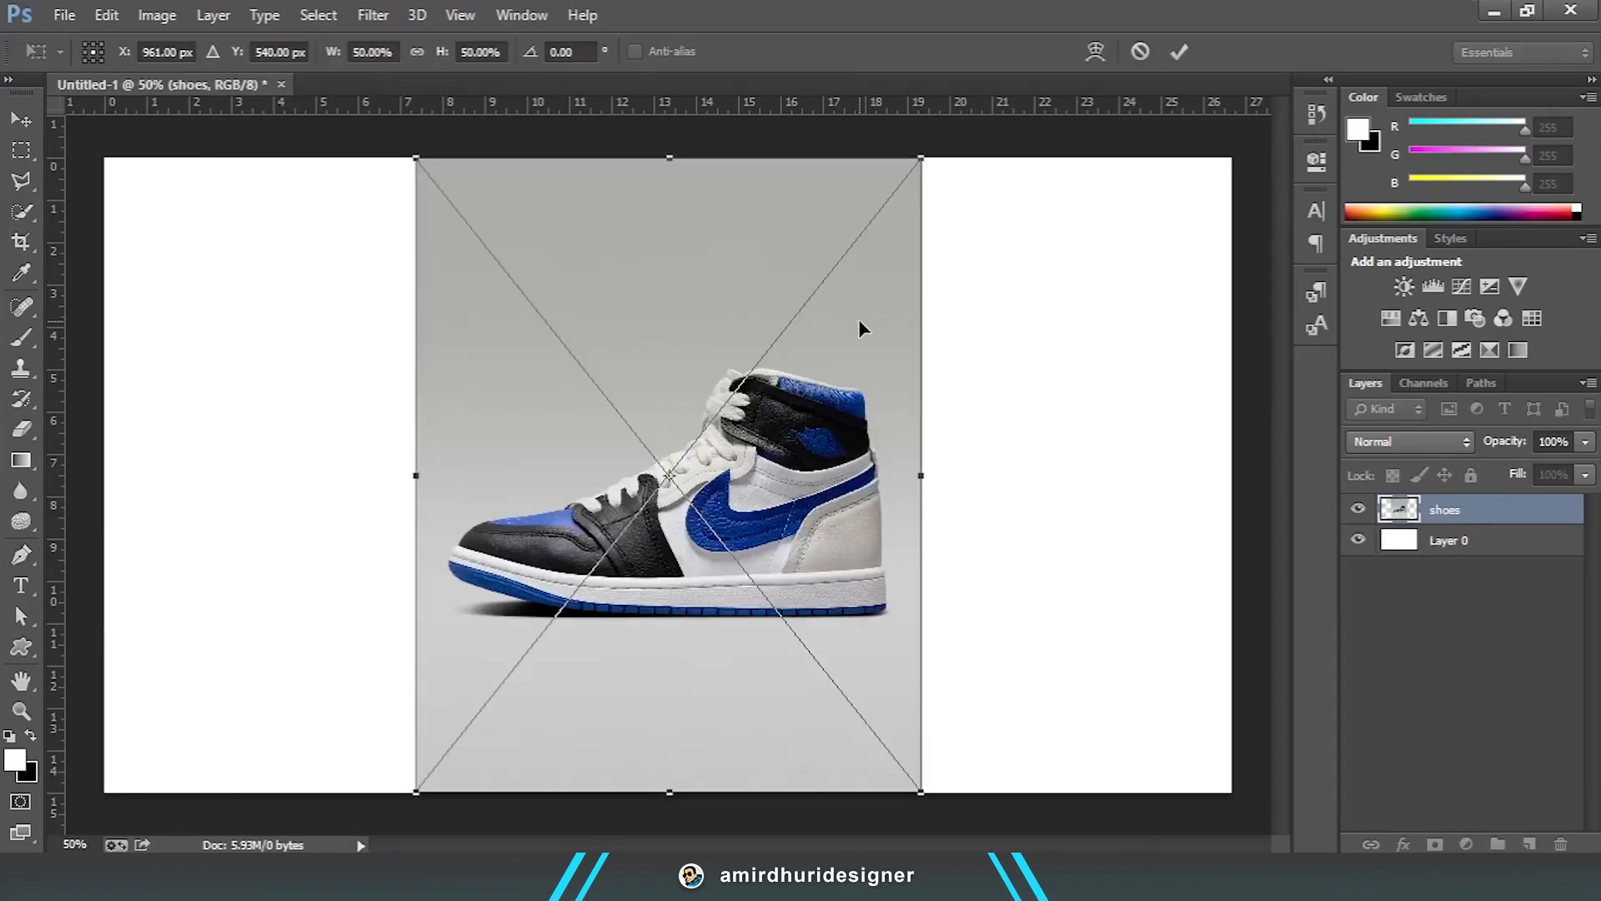
Step: Commit the placed shoes image and set up the Pen tool in Path mode for tracing at the toe
key(p)
key(Return)
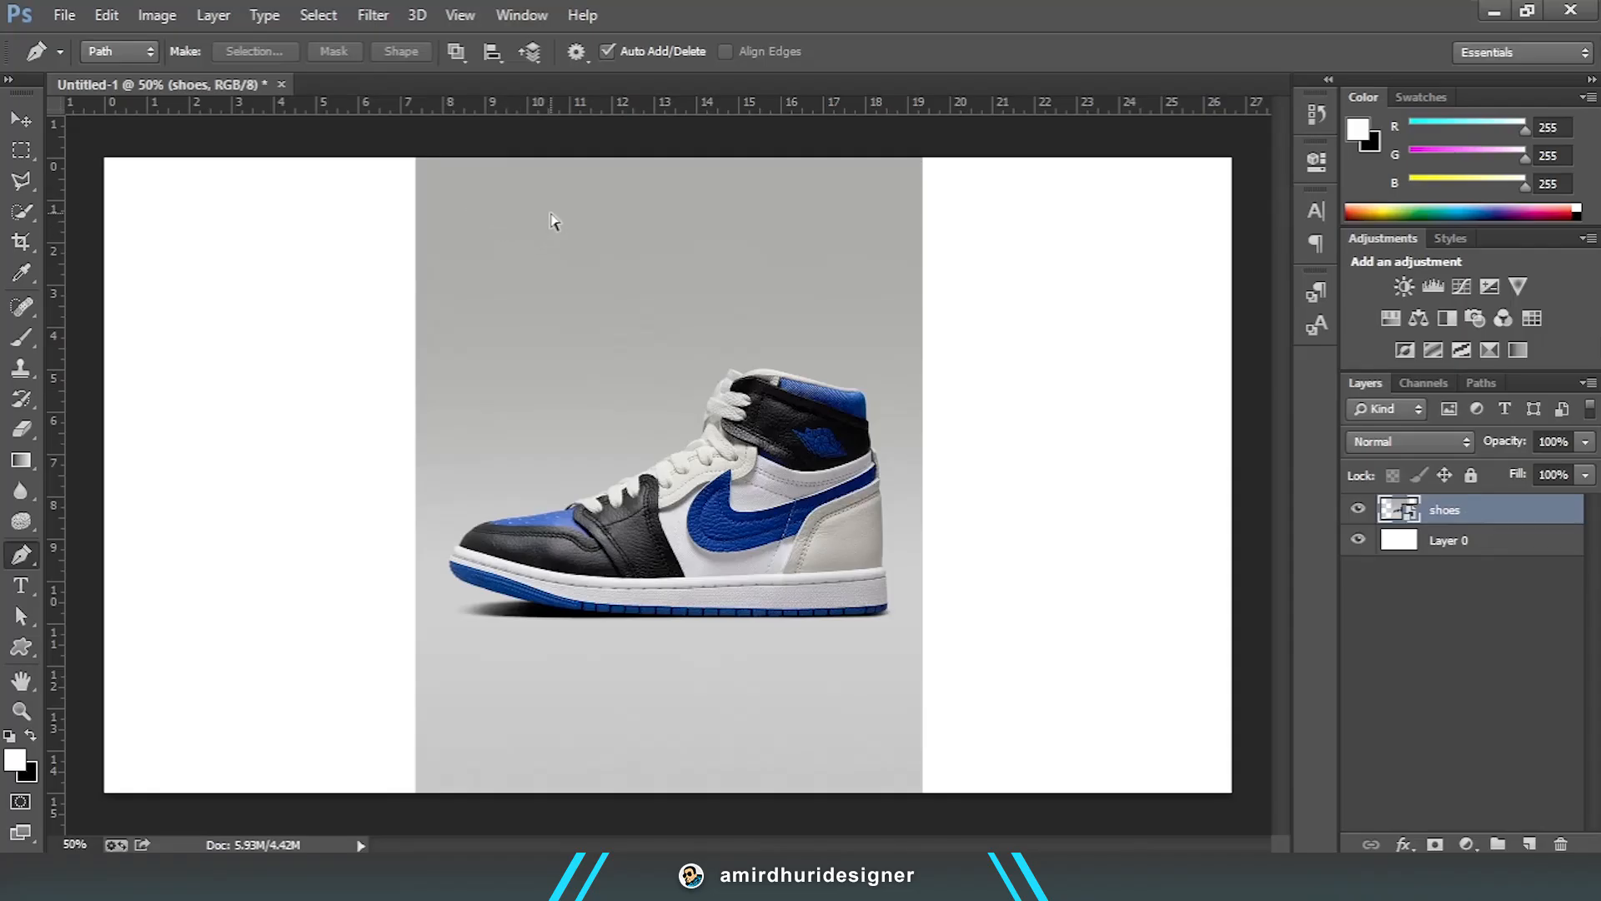
key(ctrl+plus)
key(ctrl+plus)
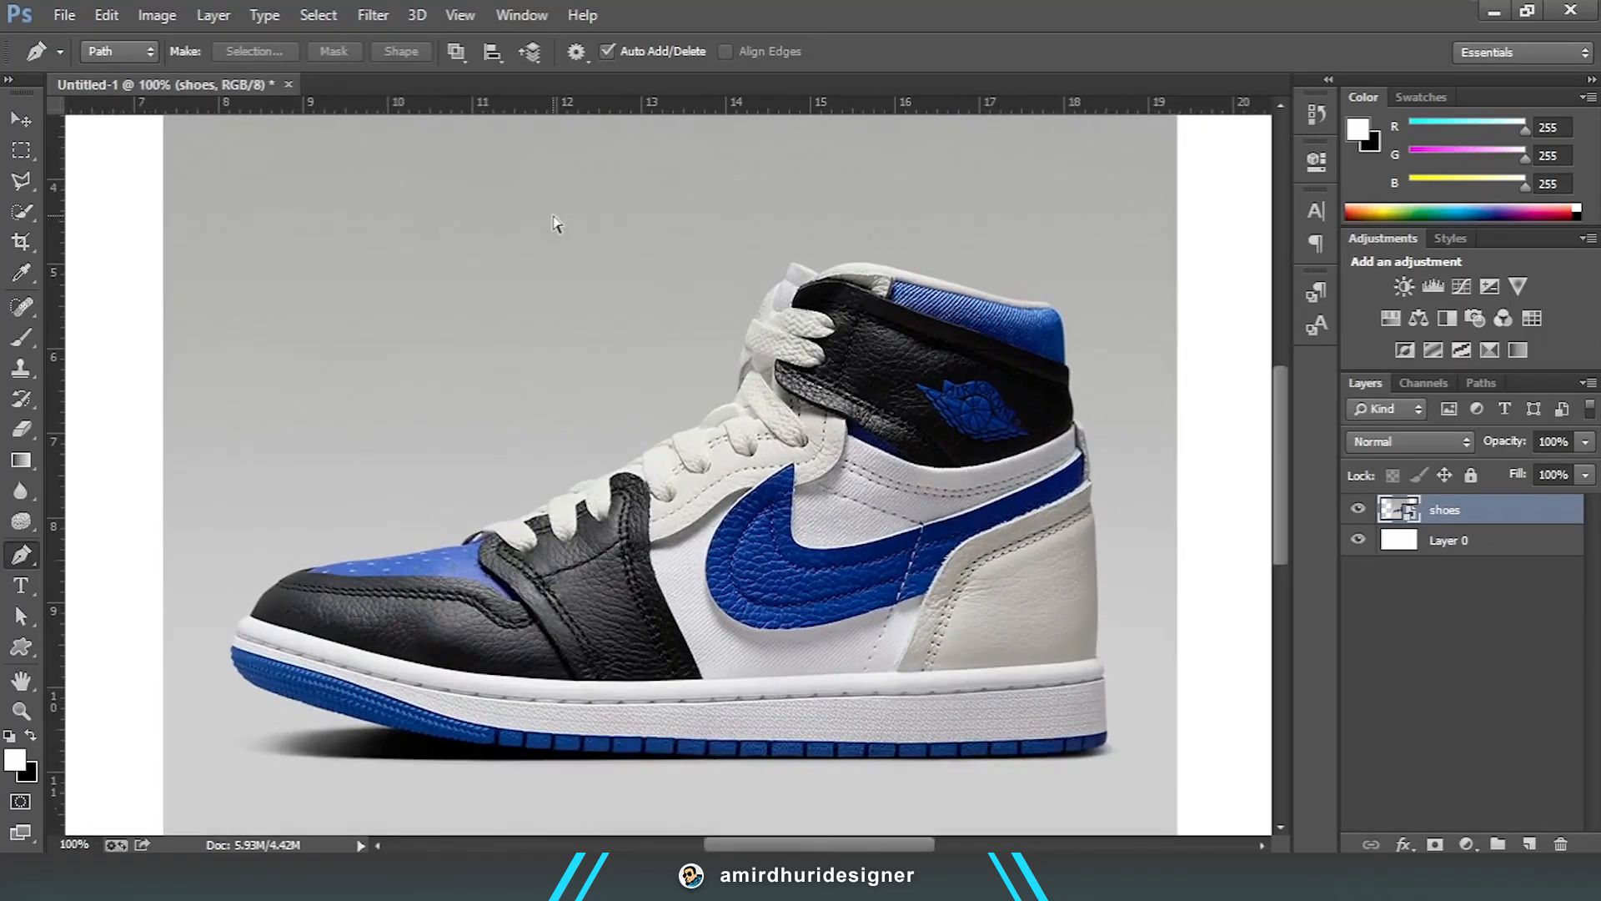
key(ctrl+plus)
drag(550, 602, 759, 414)
key(ctrl+plus)
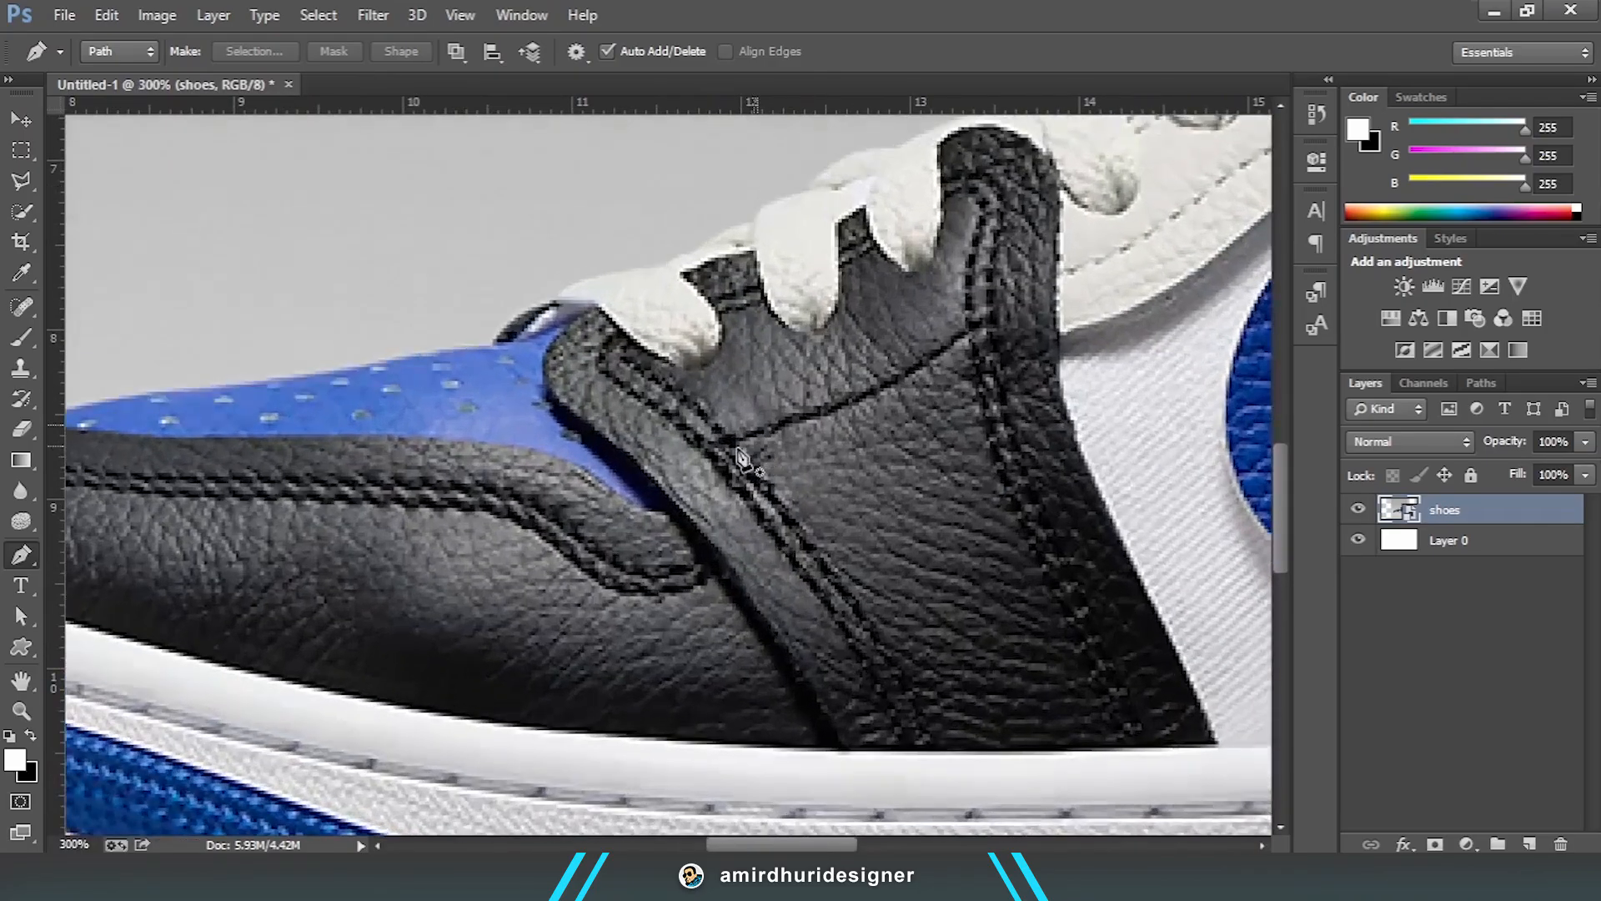
drag(483, 536, 815, 521)
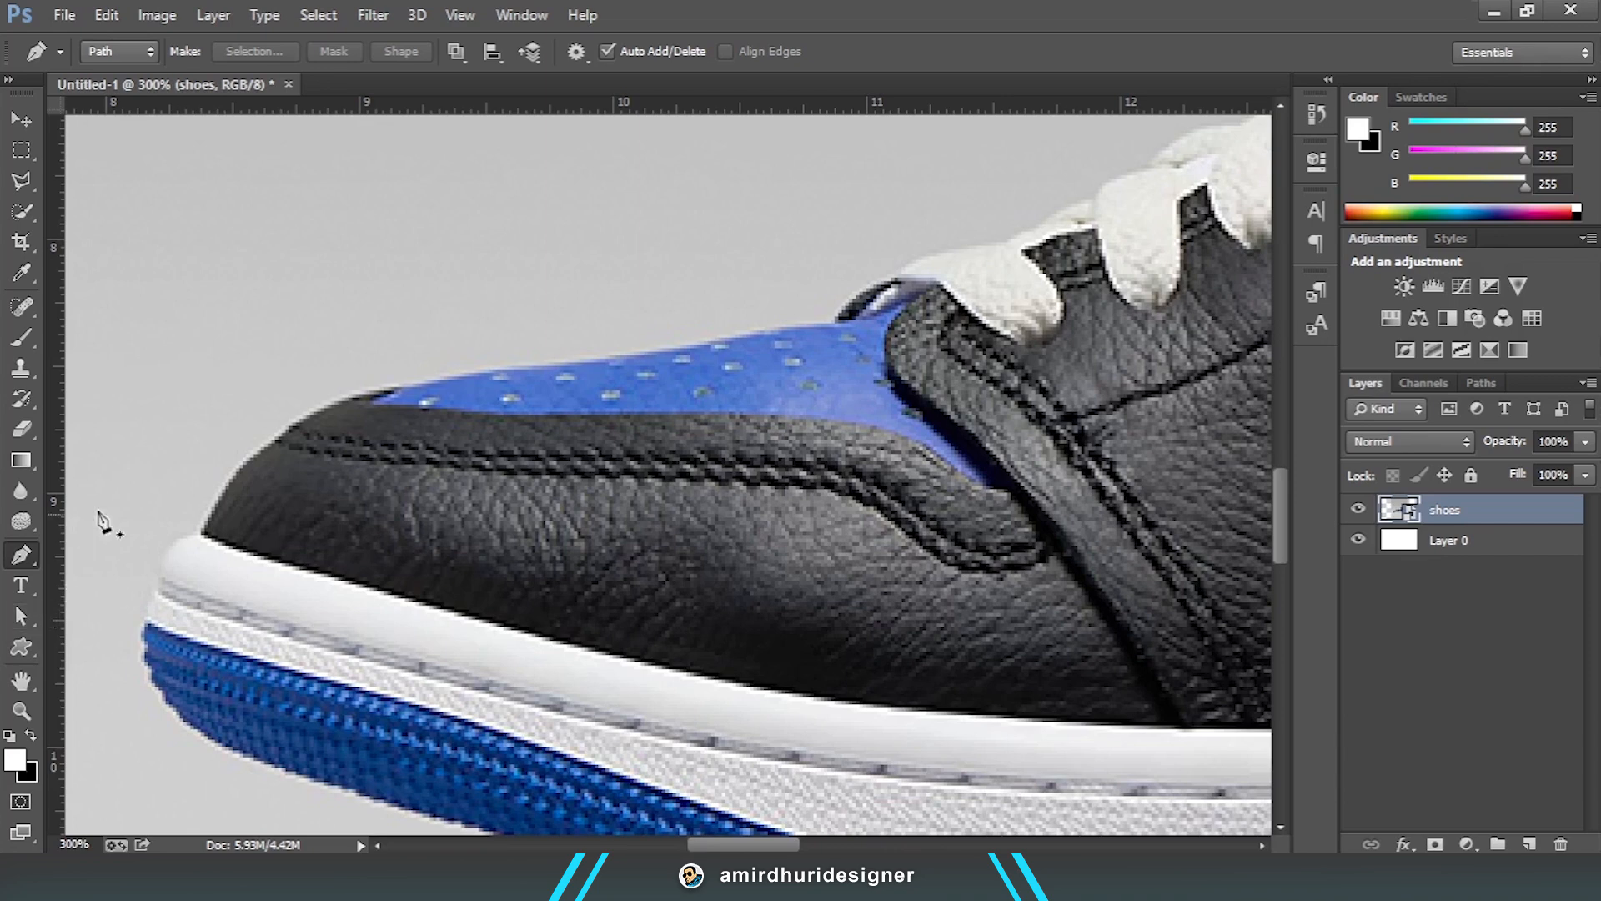
click(156, 68)
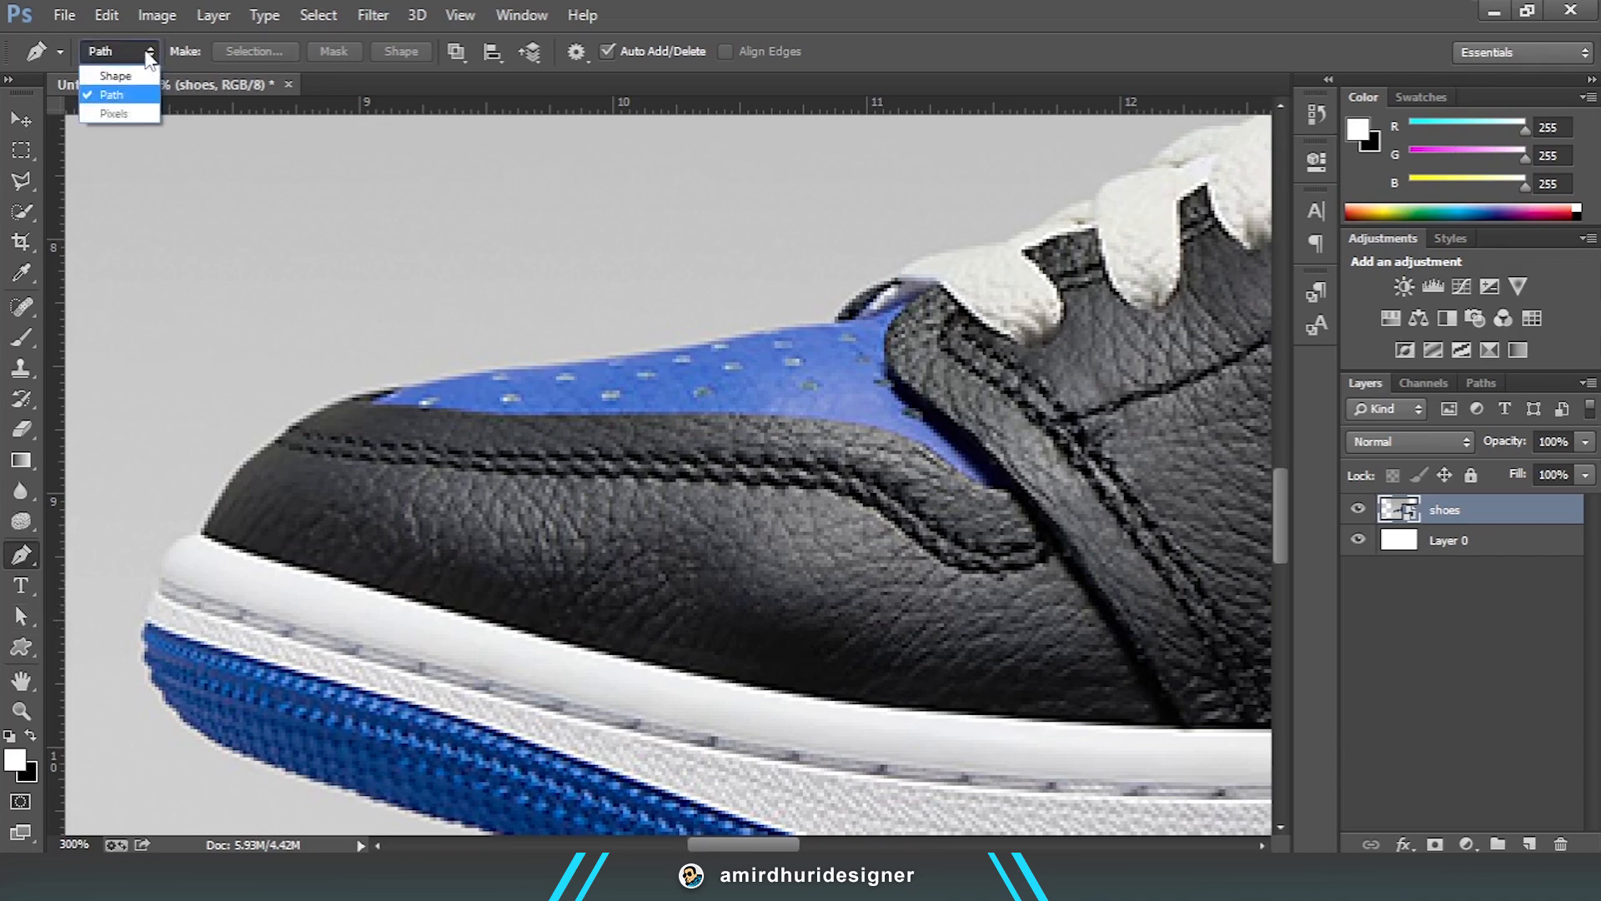
click(133, 92)
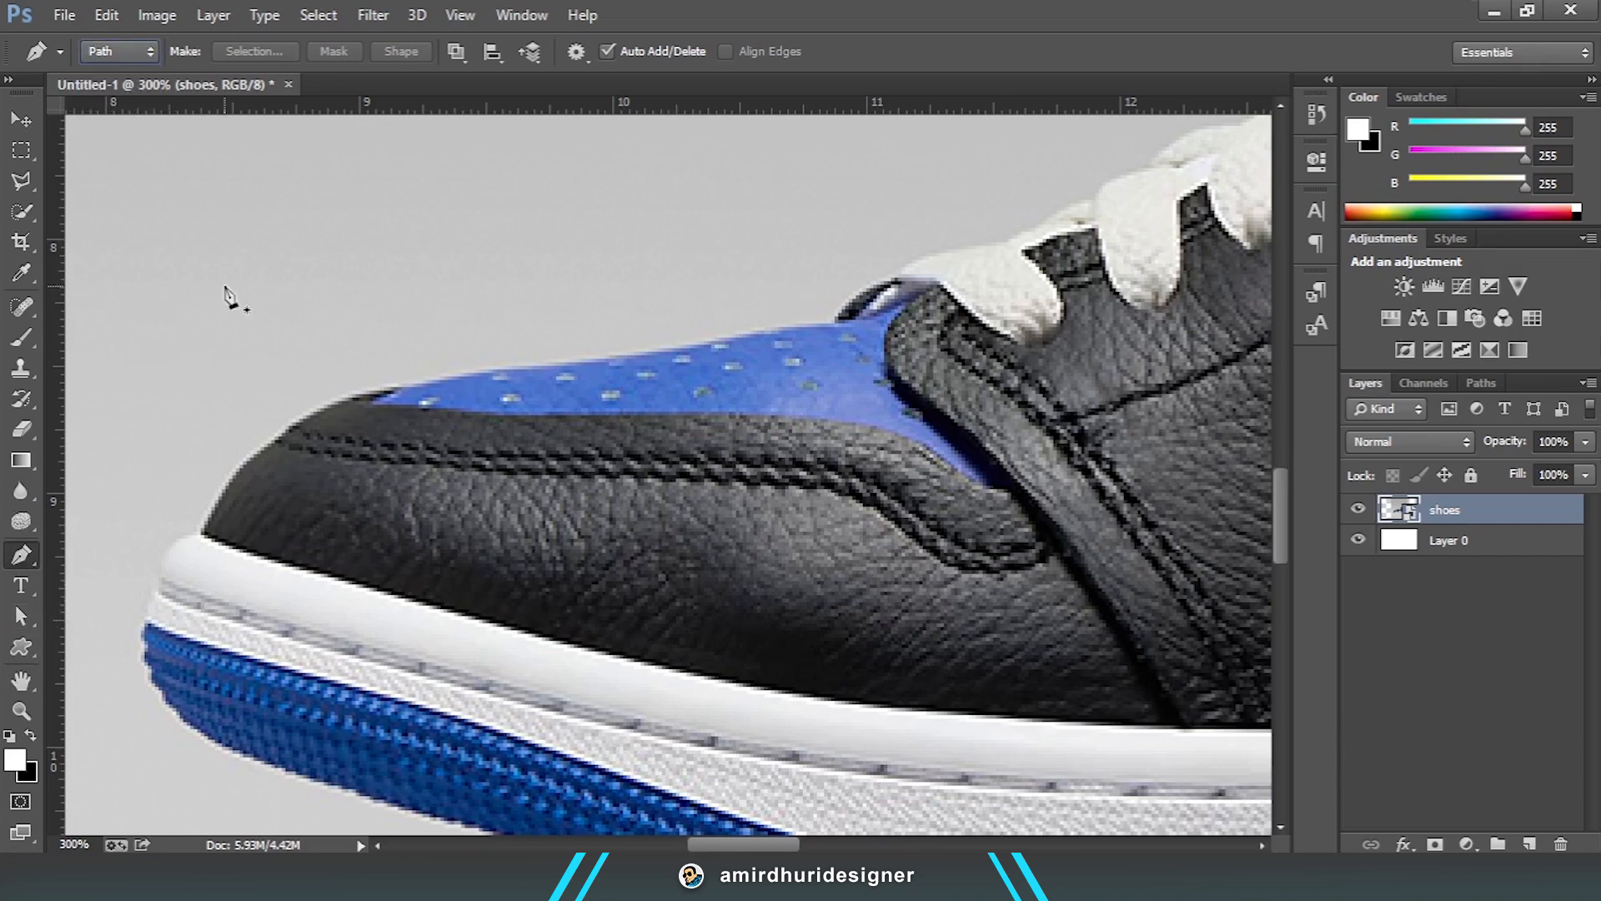
Step: Start the pen path where the toe leather meets the sole and trace the toe cap up to the first laces
click(202, 532)
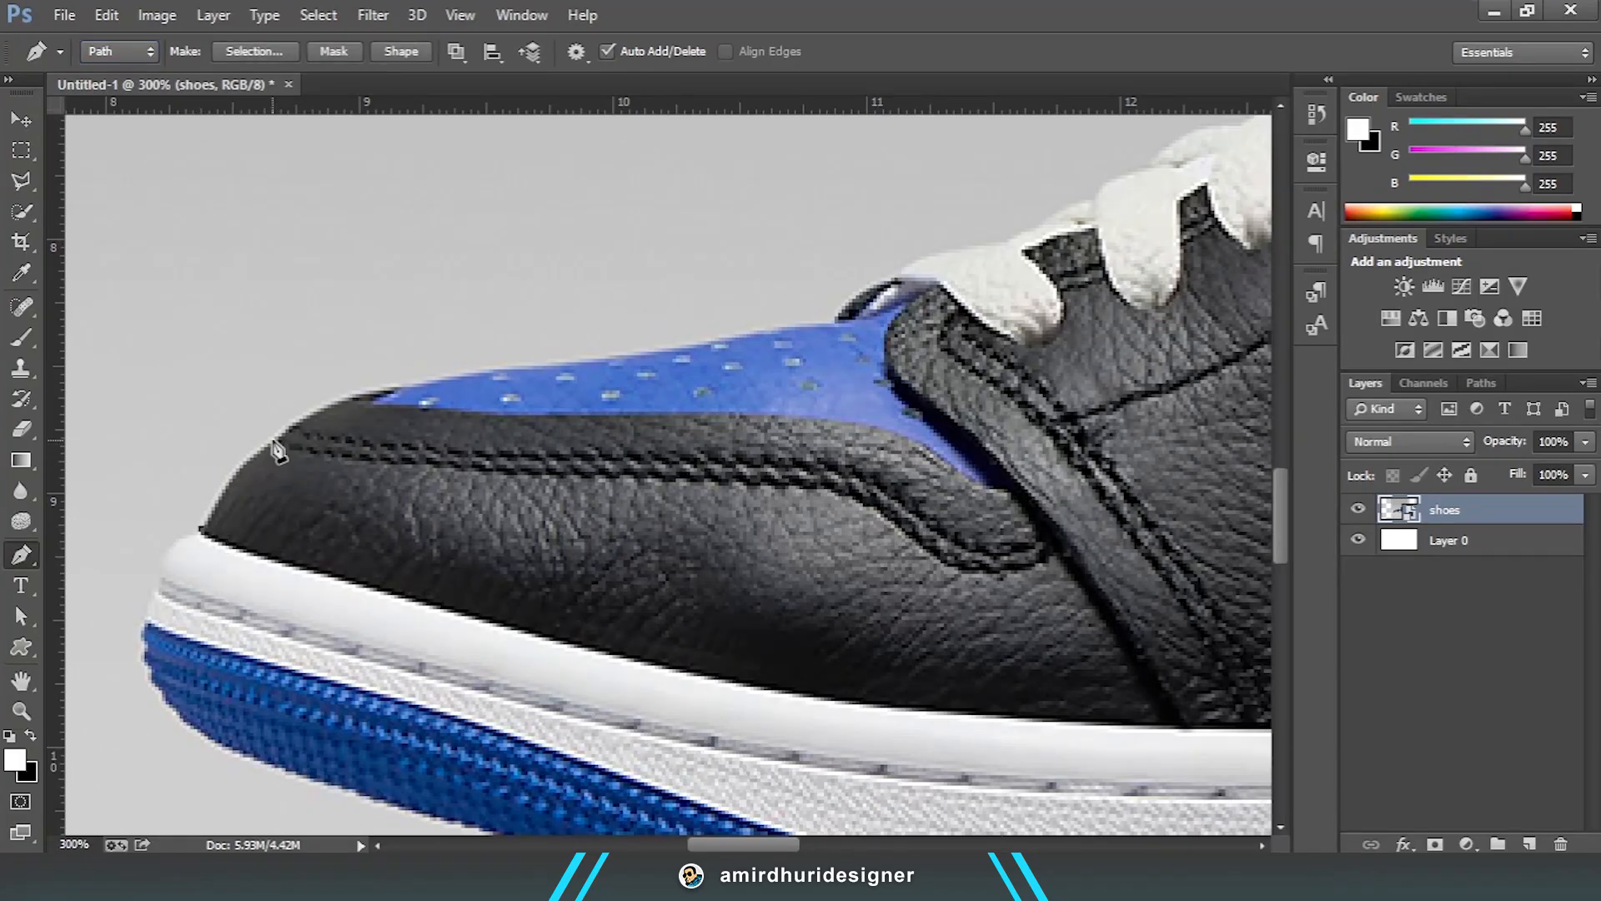
drag(275, 441, 404, 385)
drag(832, 320, 837, 318)
drag(898, 274, 1087, 239)
key(alt)
key(alt)
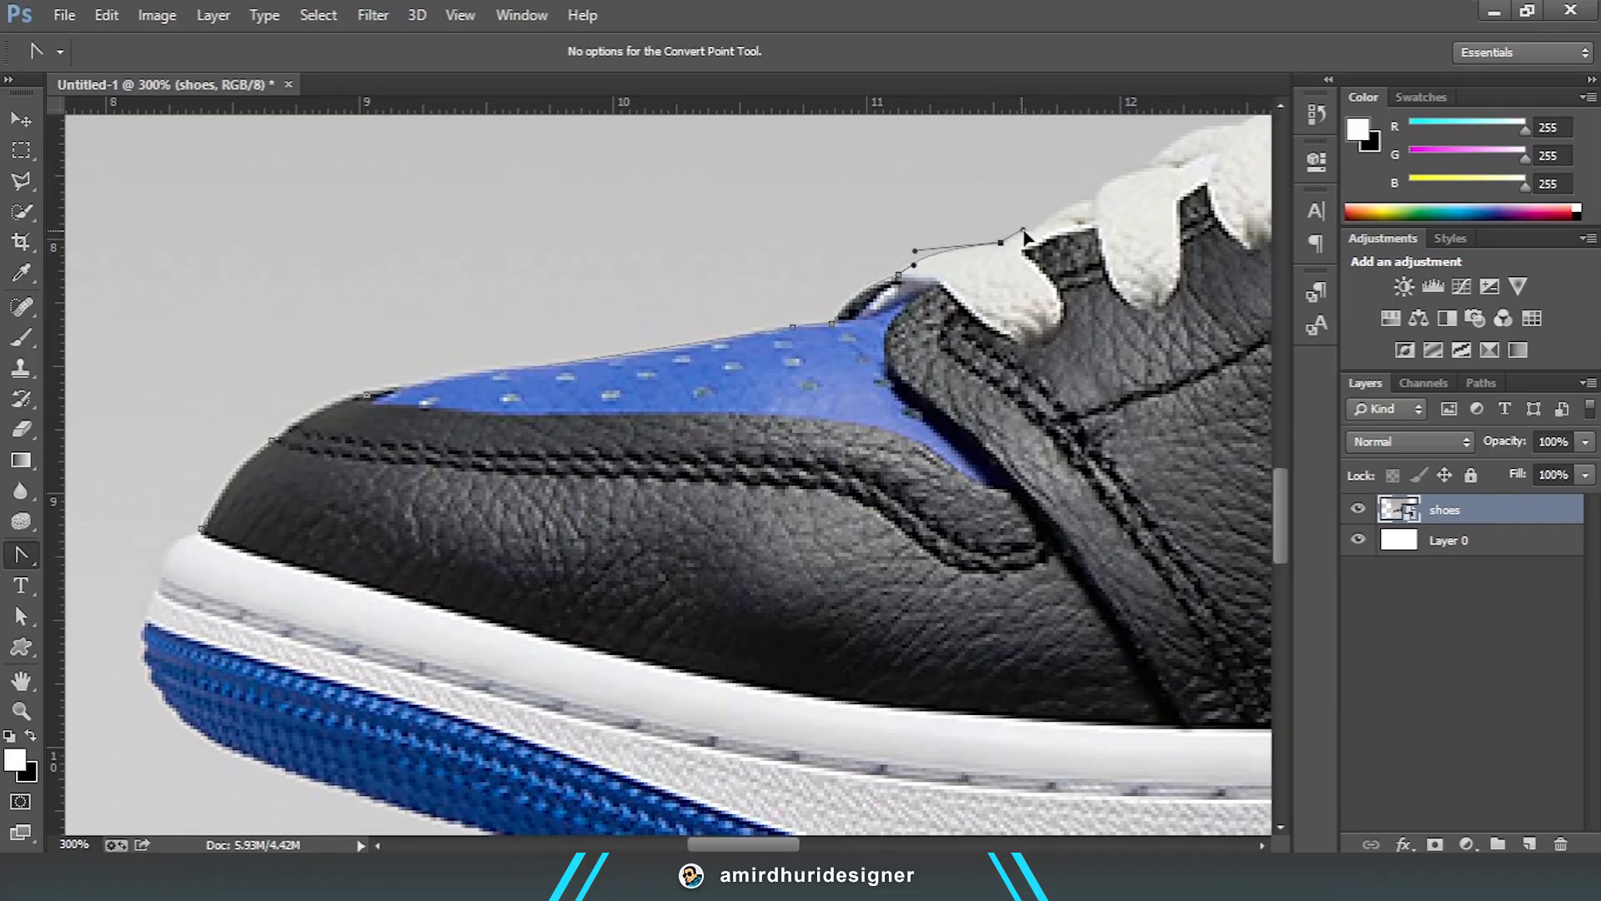
drag(1039, 226, 740, 361)
key(alt)
right_click(21, 555)
click(136, 641)
drag(768, 428, 561, 505)
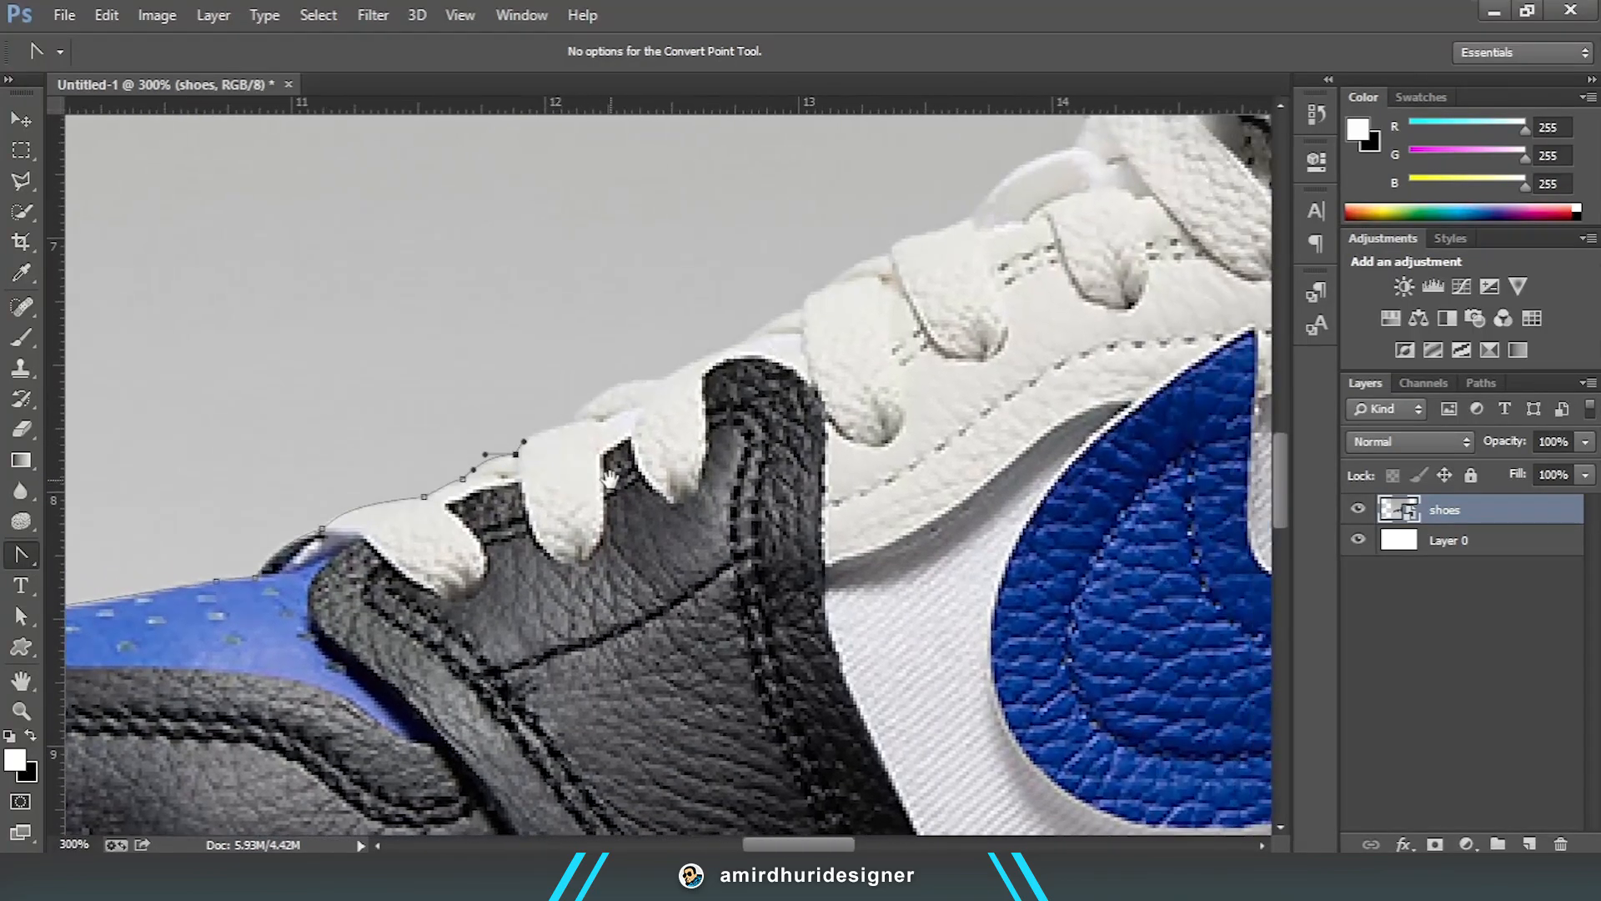
Step: Continue the path along the lower laces above the black eyelet panel, adjusting the anchor handles to the lace edges
key(p)
drag(569, 422, 727, 389)
right_click(21, 554)
click(136, 641)
key(p)
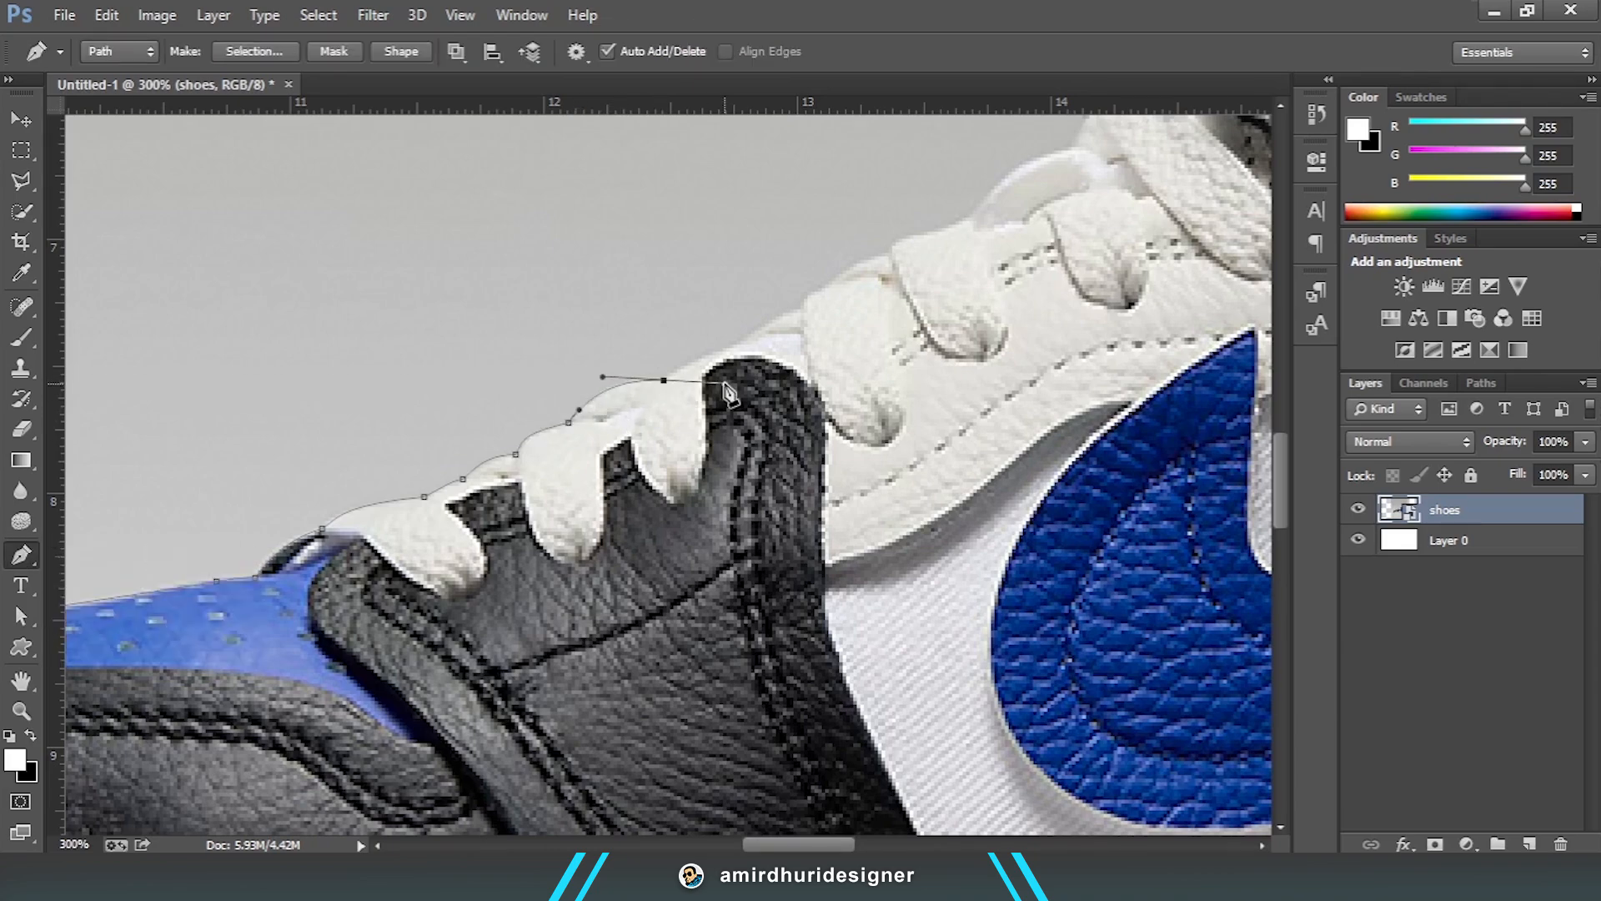
right_click(722, 386)
click(701, 381)
key(alt)
right_click(20, 555)
click(167, 643)
Step: Extend the path past the top of the black eyelet panel to the first lace on the white leather
drag(816, 419, 753, 522)
key(p)
drag(673, 447, 744, 400)
key(alt)
click(85, 552)
right_click(21, 555)
click(150, 642)
key(p)
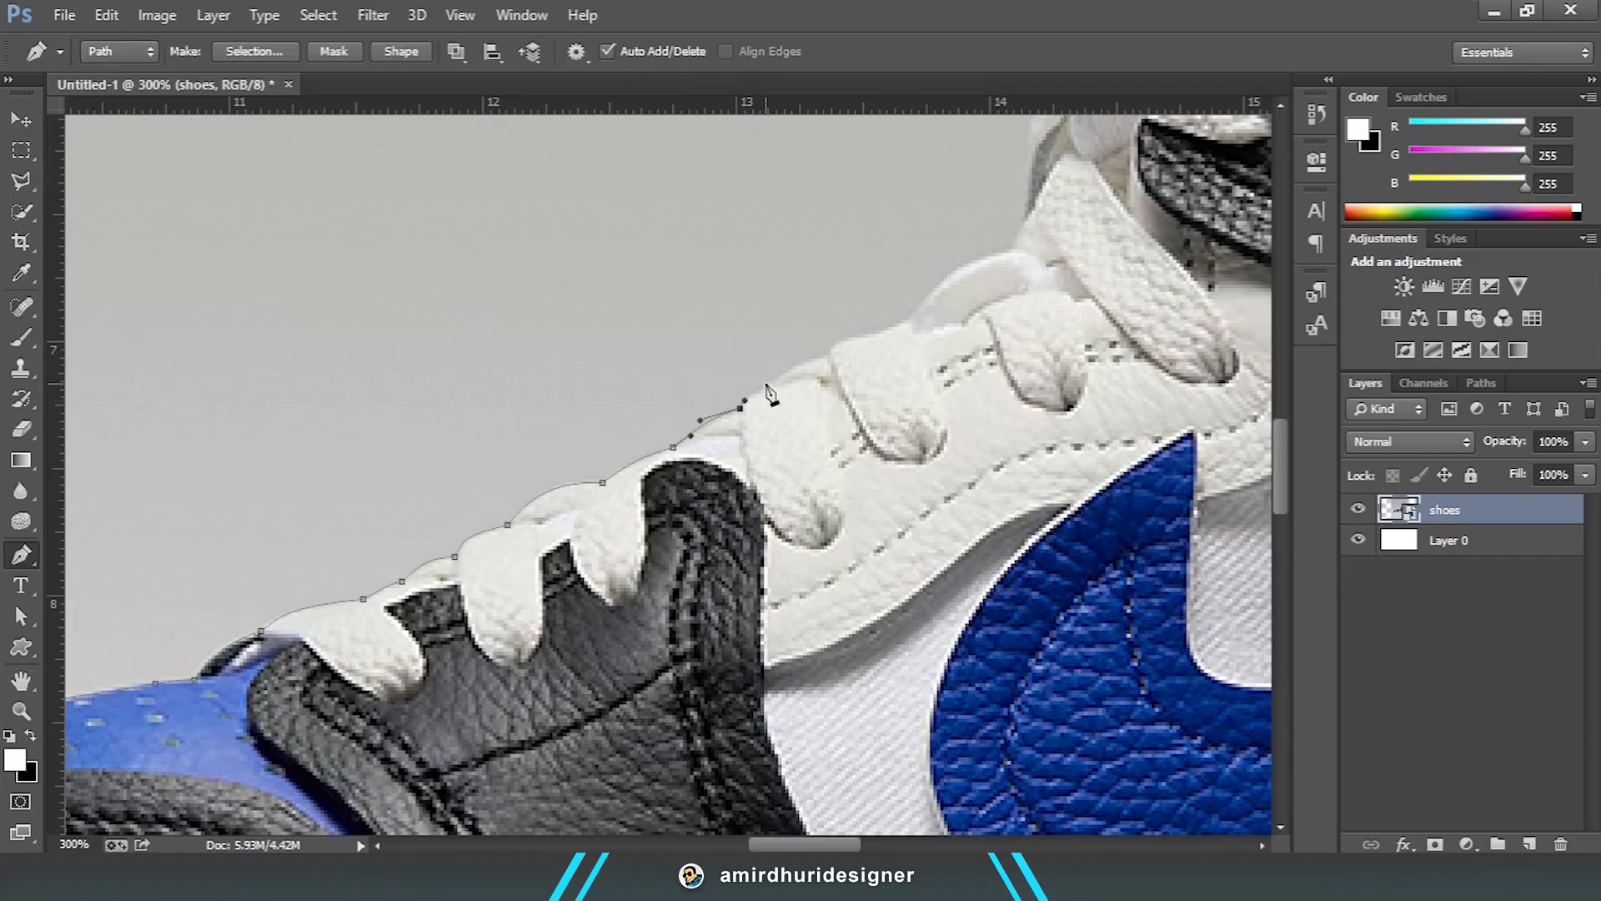
right_click(29, 557)
click(150, 641)
key(p)
Step: Trace the outline of the upper white laces to the base of the tongue, correcting the curve handles at each bend
drag(824, 355, 910, 329)
right_click(21, 554)
click(150, 641)
click(824, 355)
key(p)
key(alt)
click(909, 319)
mouse_move(1011, 249)
mouse_down()
mouse_move(1097, 240)
mouse_move(1021, 225)
mouse_up()
right_click(20, 554)
click(140, 640)
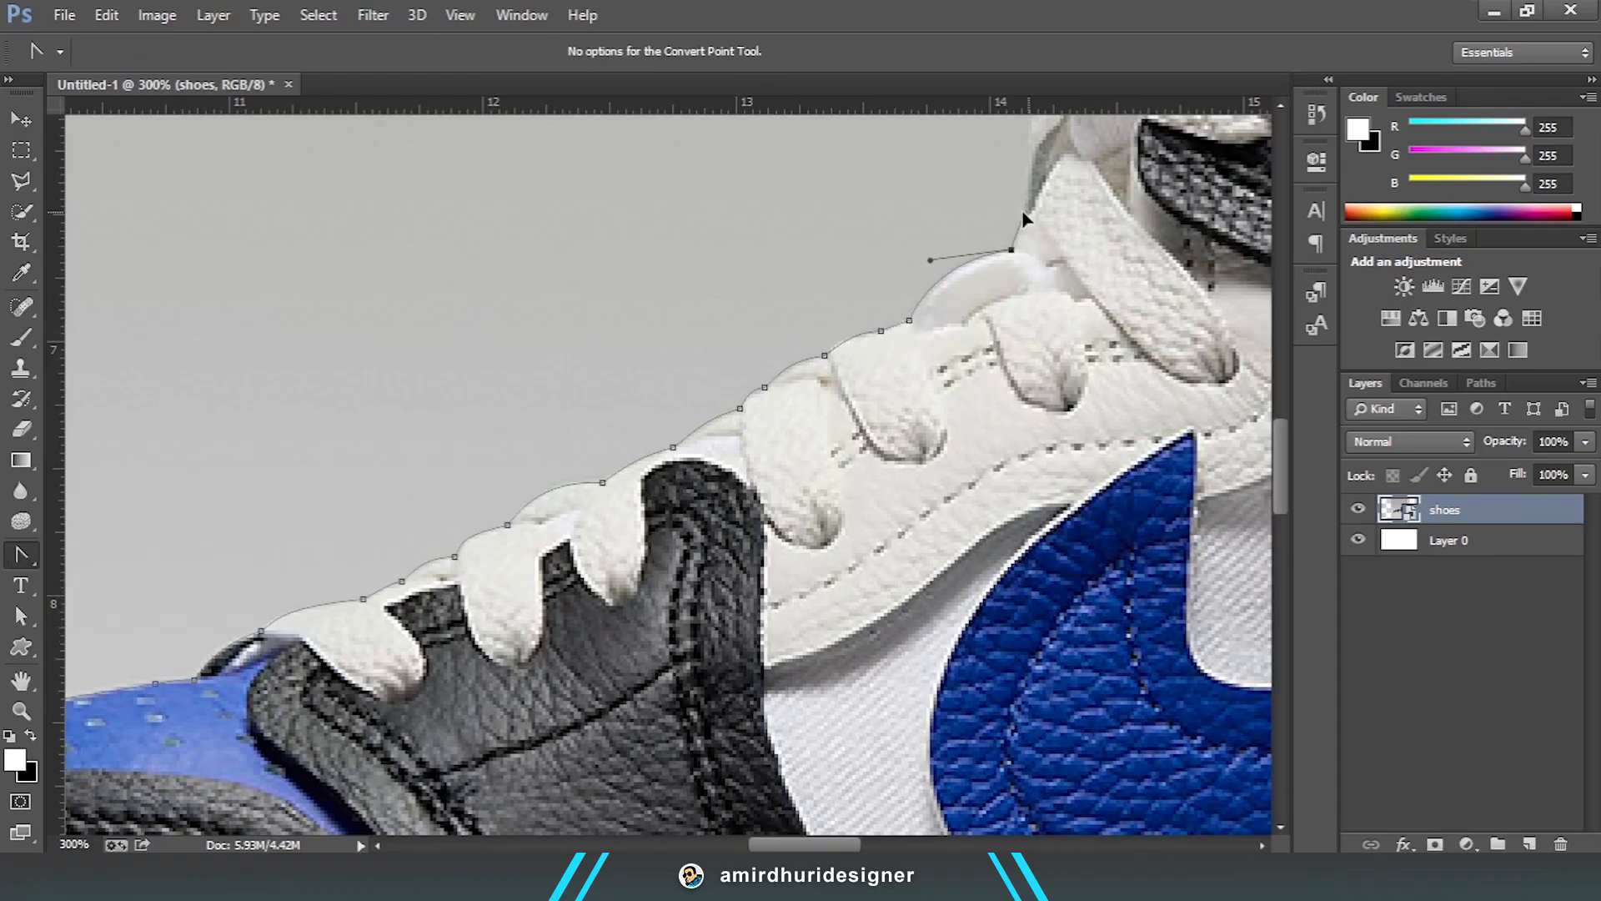
Step: Trace the front edge of the tongue upward past the ankle laces
drag(1119, 184, 843, 458)
right_click(21, 555)
click(116, 552)
click(754, 448)
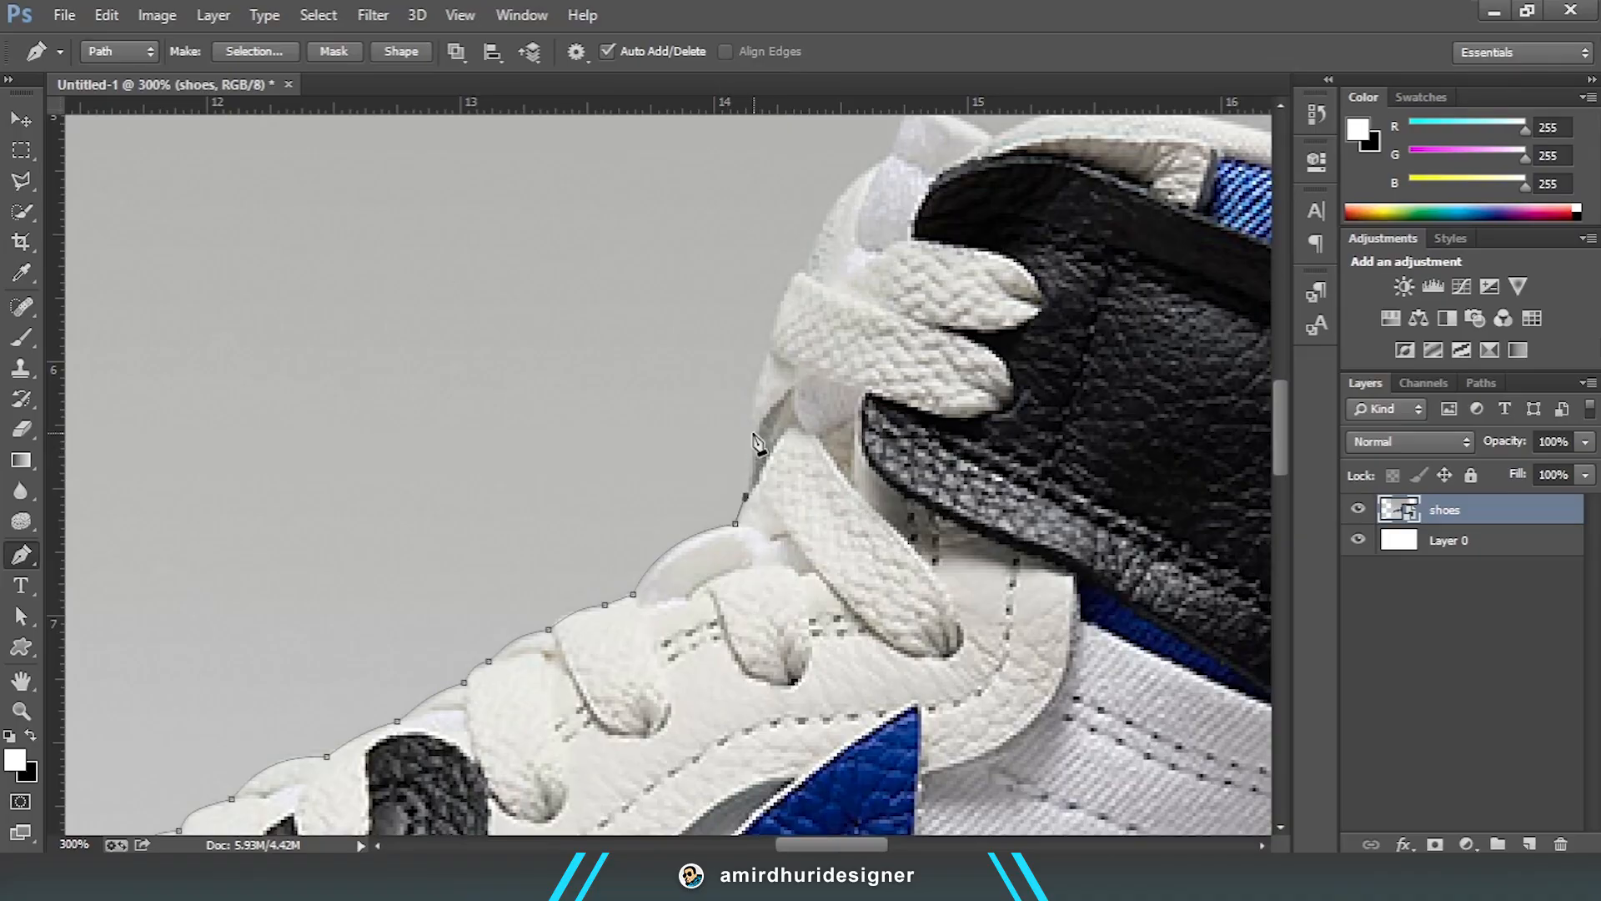
drag(767, 355, 773, 334)
key(p)
drag(799, 270, 820, 251)
right_click(21, 555)
click(141, 641)
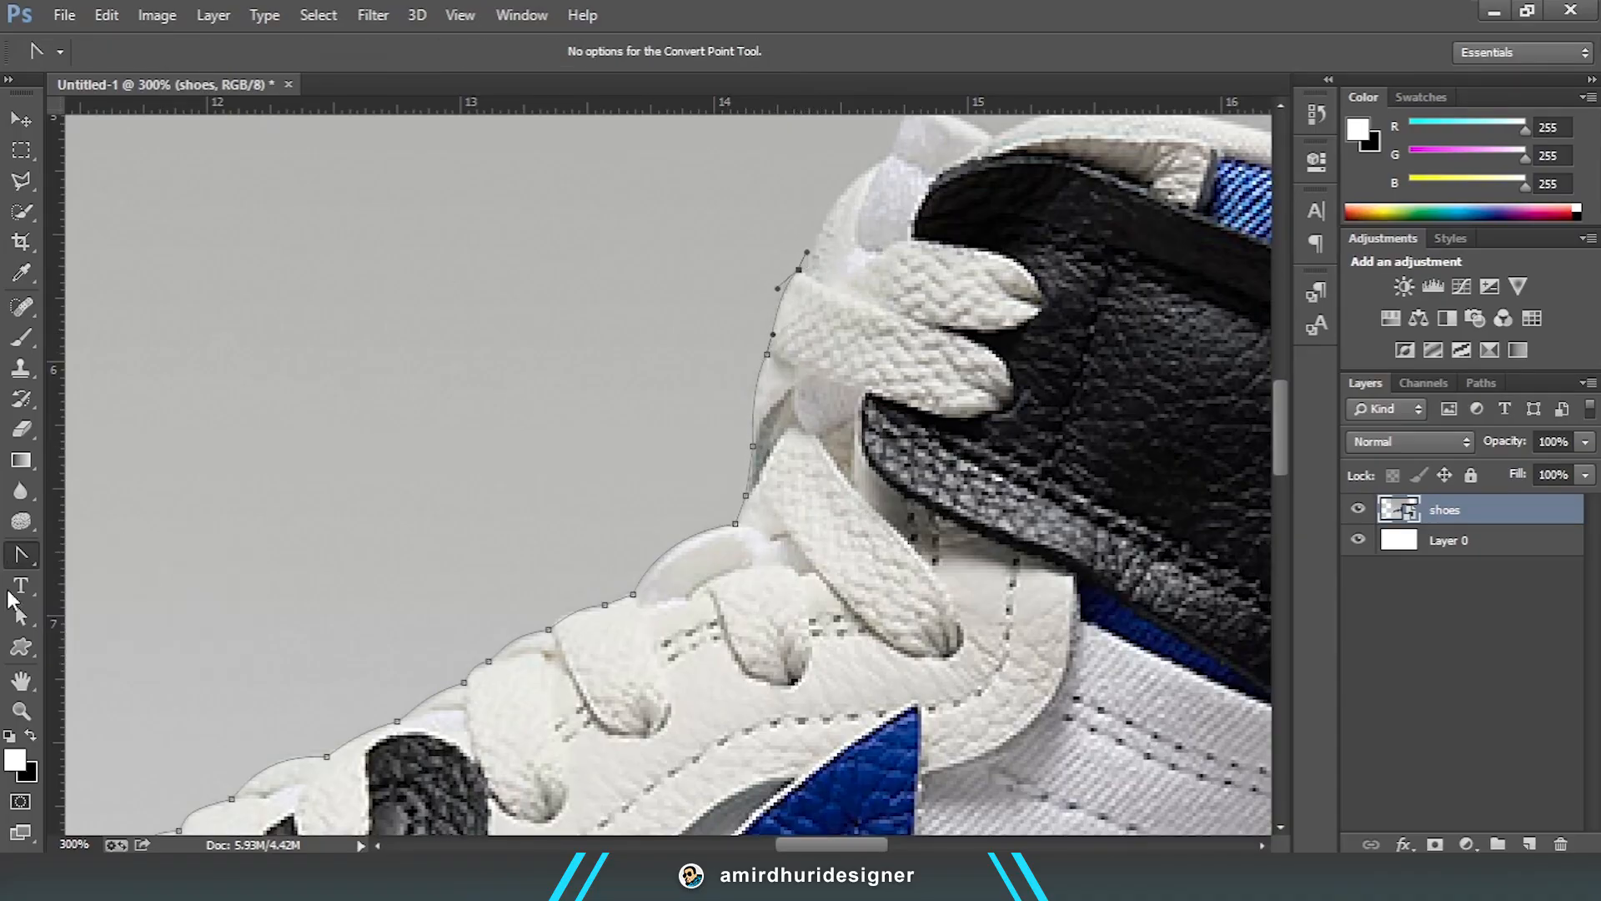
Step: Trace around the tongue tip and along the collar's top edge to the back corner of the blue lining
key(p)
drag(887, 157, 624, 504)
right_click(21, 555)
click(134, 640)
key(p)
click(637, 465)
mouse_move(721, 494)
mouse_down()
mouse_move(807, 548)
mouse_move(734, 487)
mouse_up()
drag(925, 468, 607, 394)
click(747, 432)
mouse_move(895, 456)
mouse_down()
mouse_move(968, 458)
mouse_move(908, 459)
mouse_up()
click(917, 471)
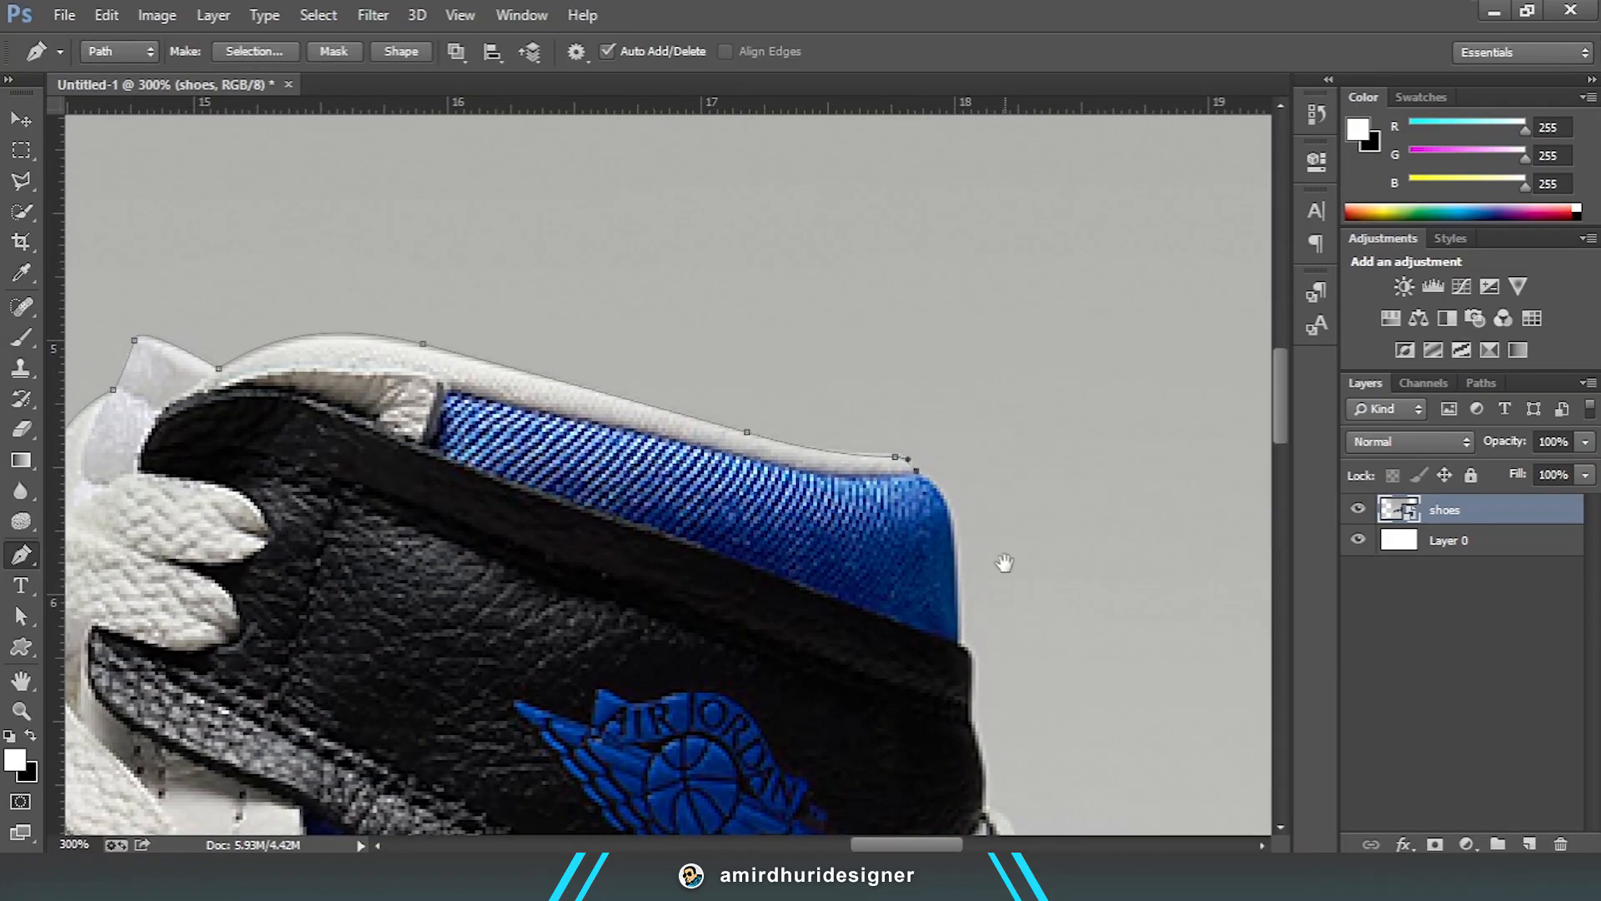
Step: Trace down the back of the blue lining and black ankle collar to the heel tab
drag(991, 572, 696, 306)
drag(658, 254, 663, 292)
click(664, 378)
click(678, 402)
click(674, 441)
click(679, 461)
click(685, 485)
click(688, 526)
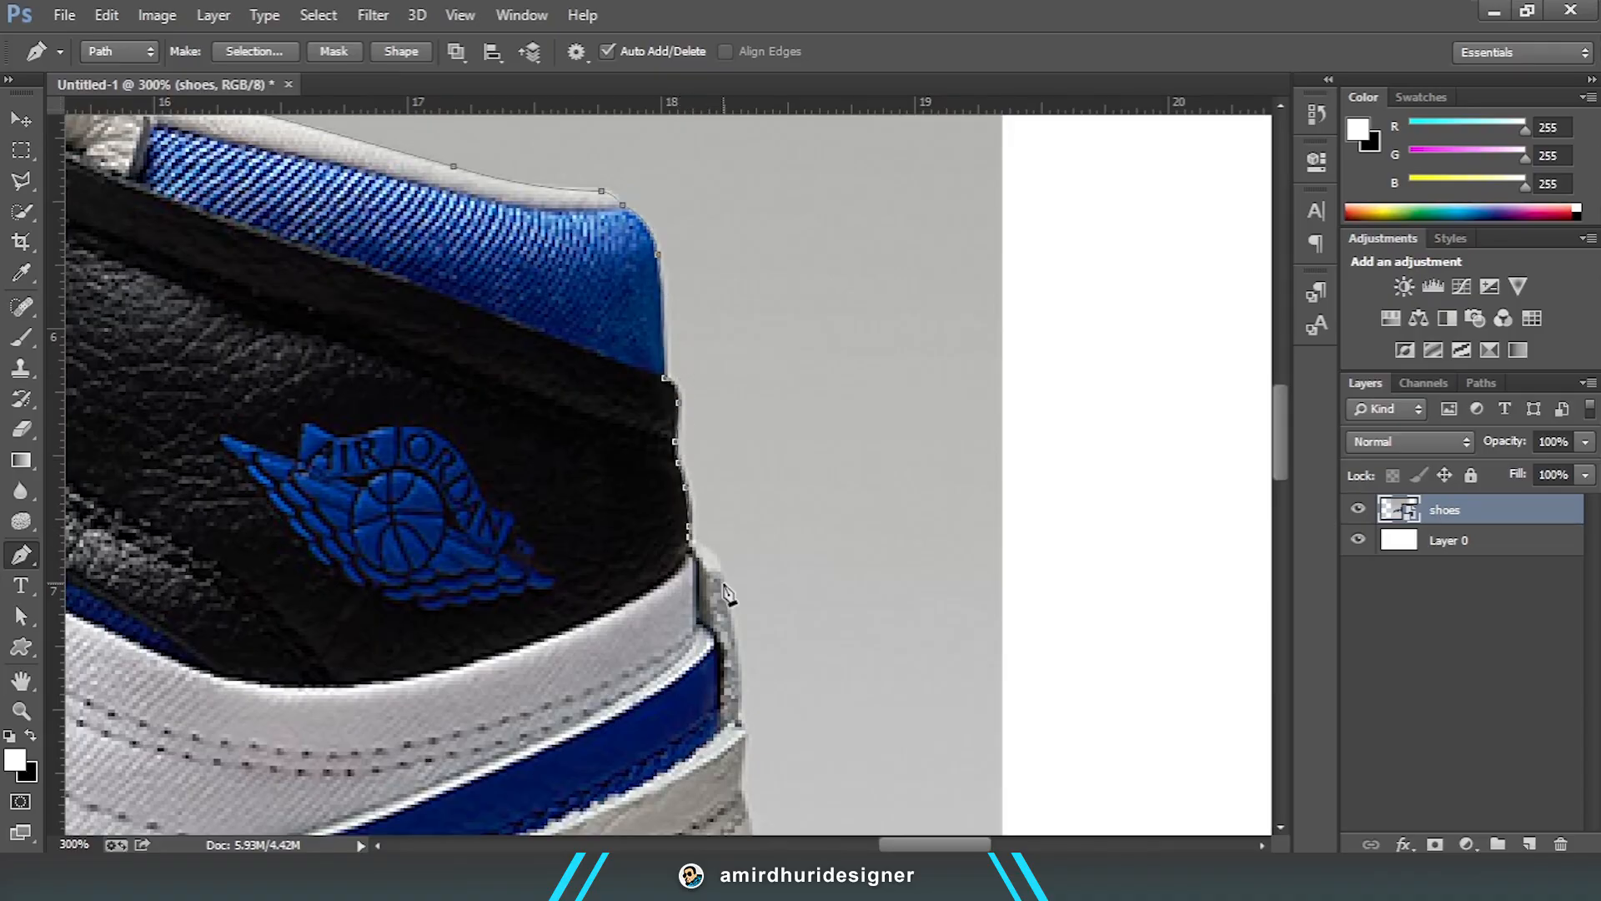
Step: Trace the heel tab and the beige heel panel down to the top of the midsole
click(741, 703)
click(743, 716)
drag(745, 726, 708, 368)
click(709, 376)
click(707, 432)
drag(736, 571, 702, 369)
drag(691, 371, 690, 466)
key(ctrl+z)
mouse_move(688, 306)
mouse_down()
mouse_move(684, 353)
mouse_move(692, 306)
mouse_move(685, 335)
mouse_up()
click(690, 460)
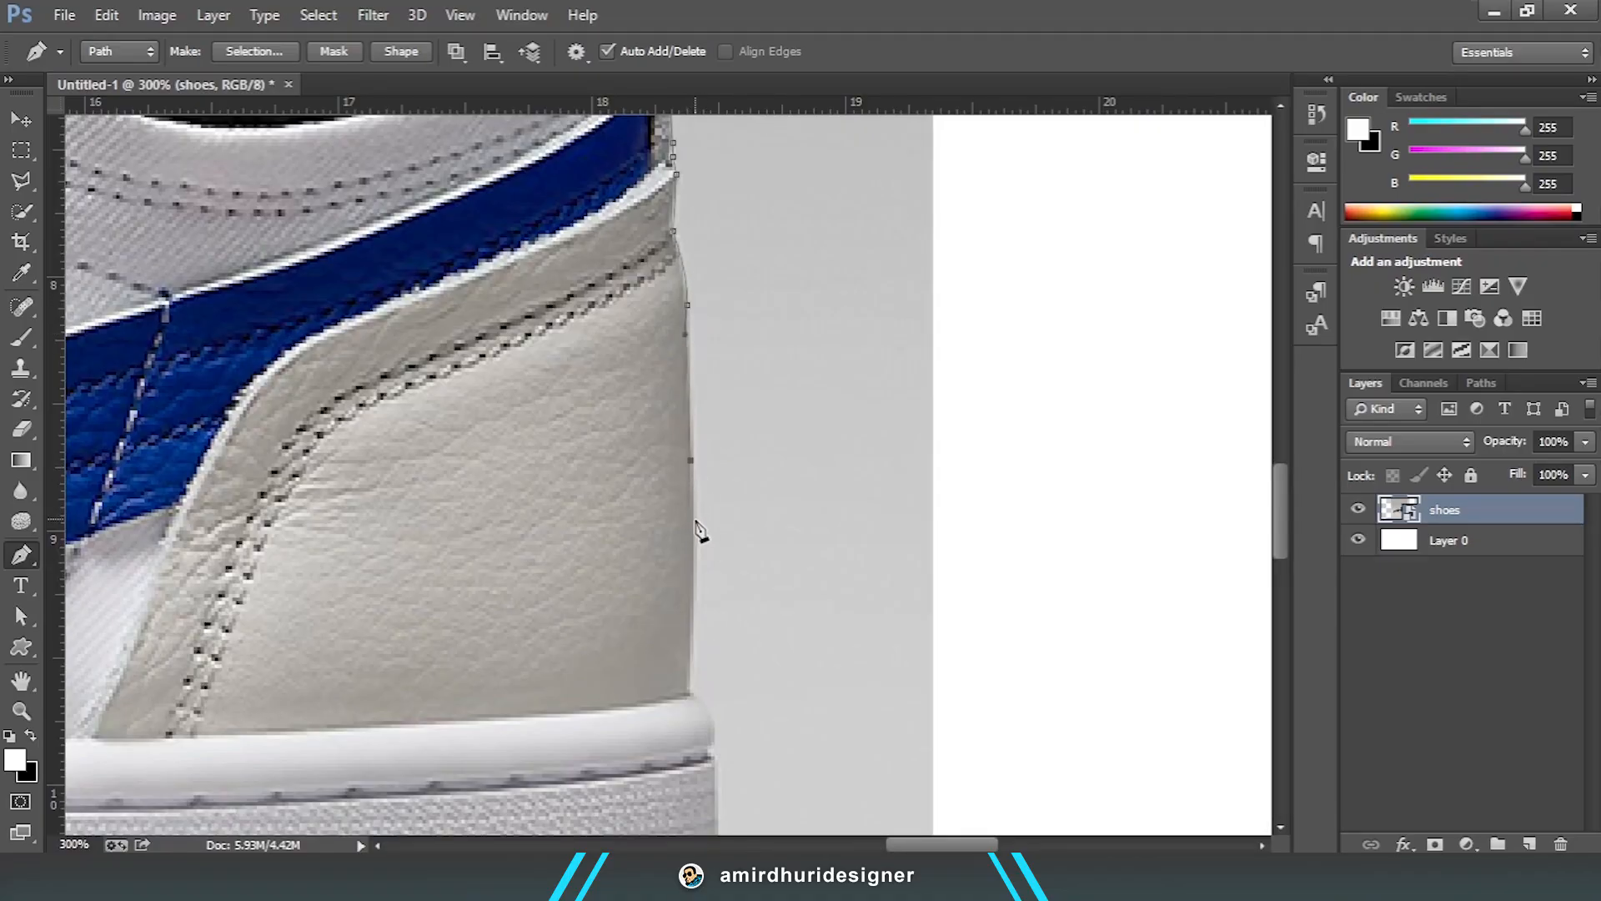
click(690, 693)
Step: Trace the midsole's back end and round the heel corner of the blue outsole
drag(715, 707, 697, 290)
key(alt)
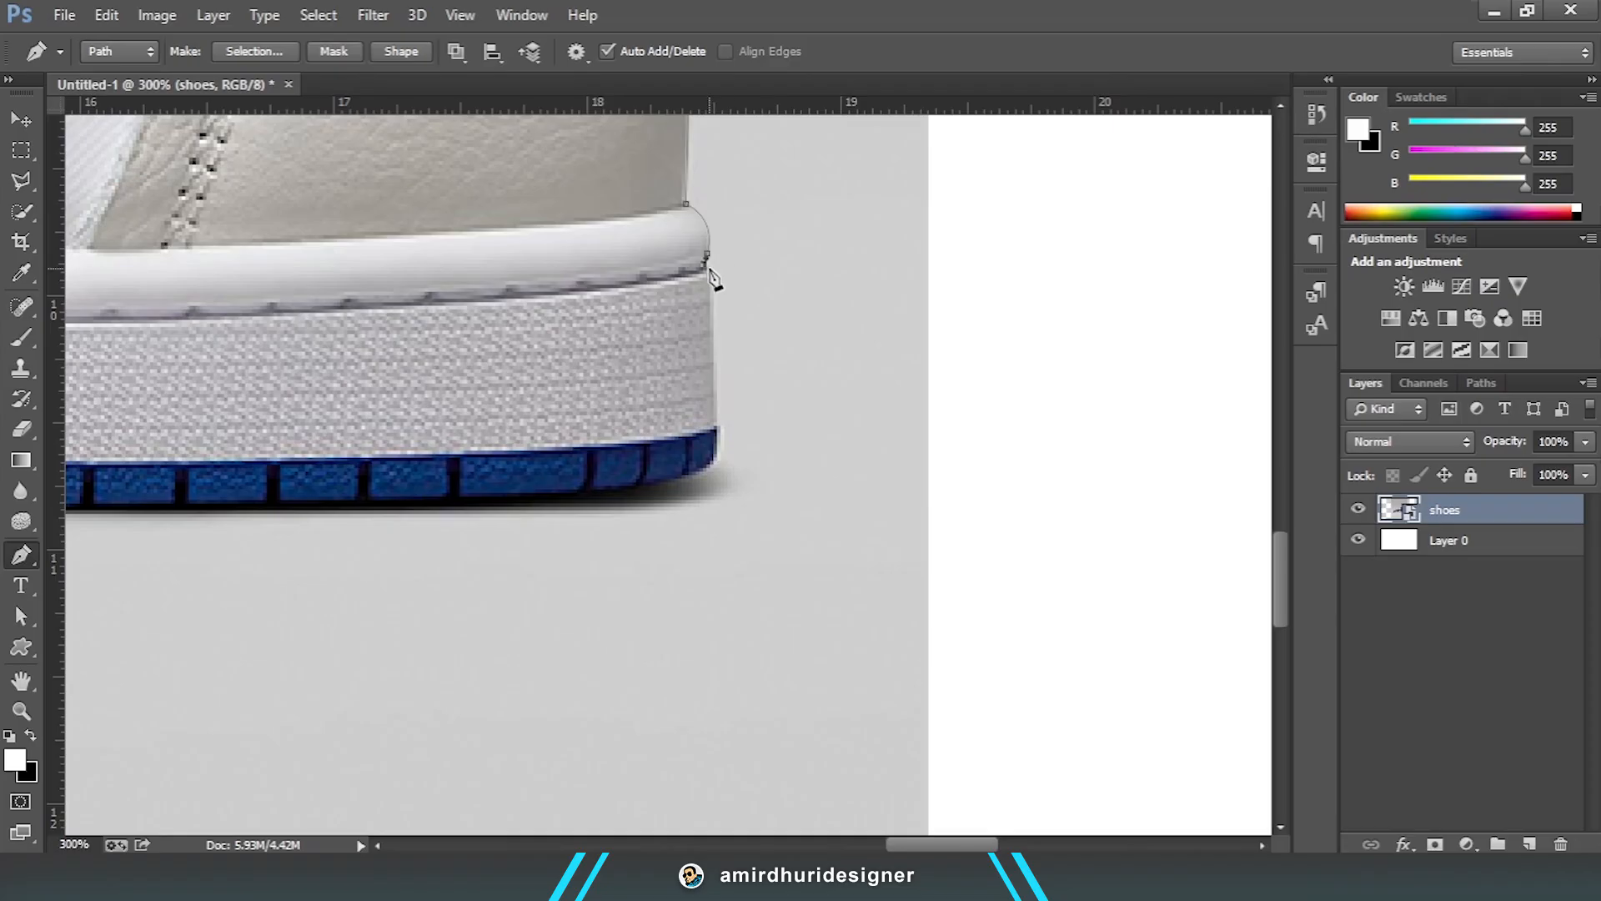
key(alt)
alt+click(21, 554)
click(718, 423)
click(718, 444)
drag(686, 476, 647, 482)
Step: Trace the bottom edge of the blue outsole from the heel forward to the raised toe
drag(421, 494, 1012, 447)
click(577, 428)
drag(438, 450, 1100, 483)
click(762, 455)
drag(786, 525, 1257, 616)
click(682, 518)
drag(594, 540, 1013, 626)
drag(725, 542, 493, 479)
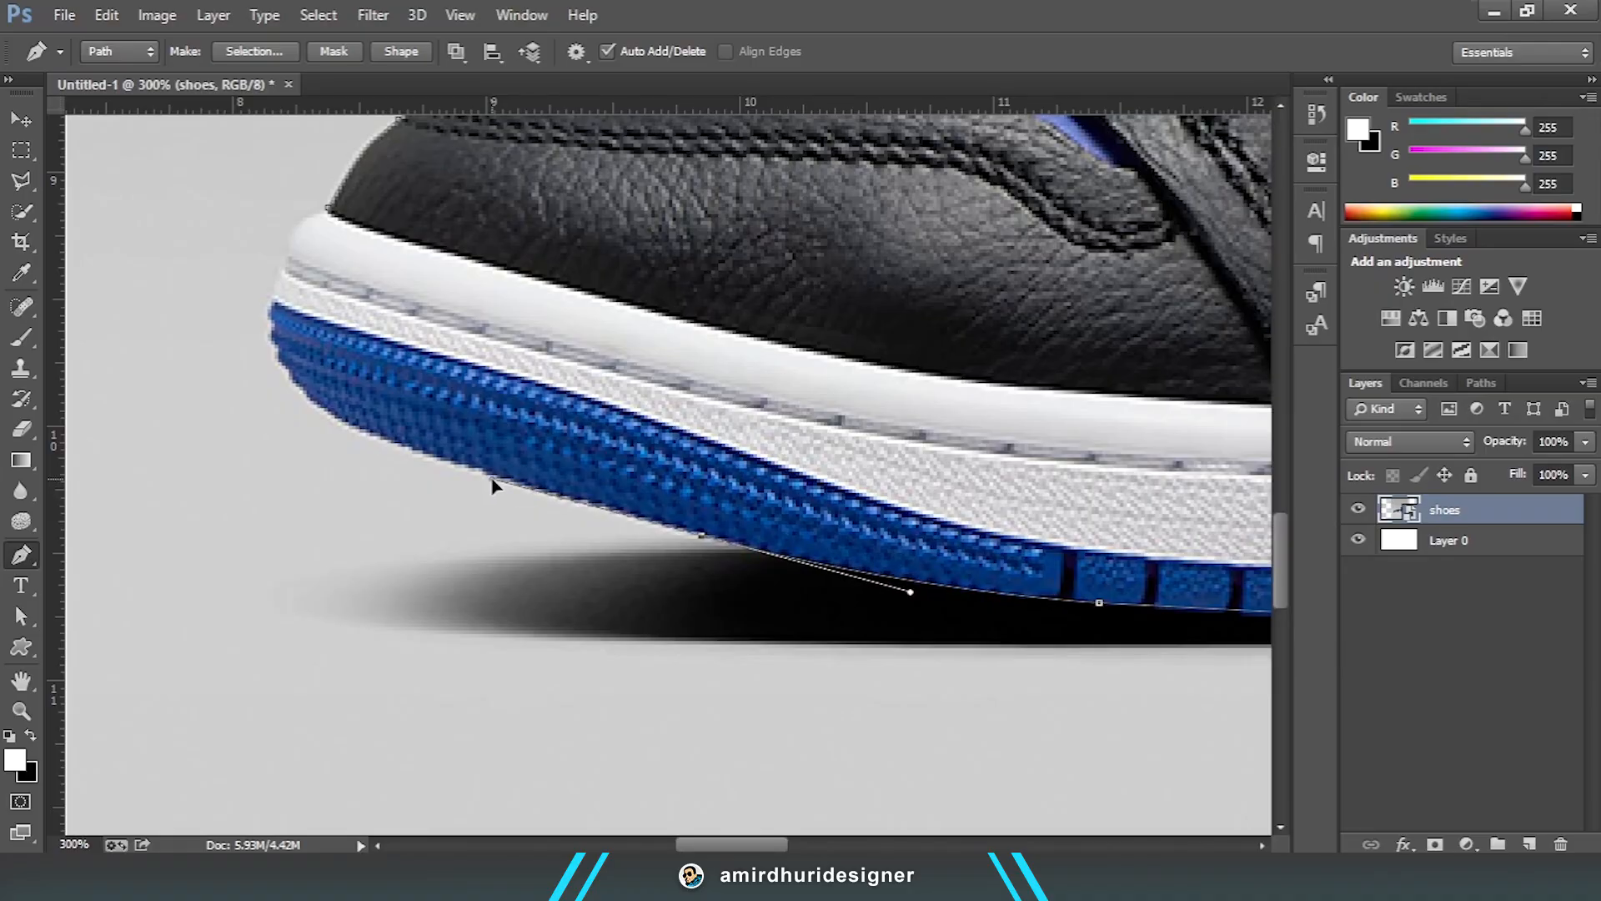
Step: Trace around the front of the outsole and close the path at its starting point on the toe
drag(367, 438, 715, 552)
click(708, 547)
key(ctrl+z)
click(708, 547)
drag(685, 619, 729, 730)
drag(661, 528, 662, 475)
key(alt)
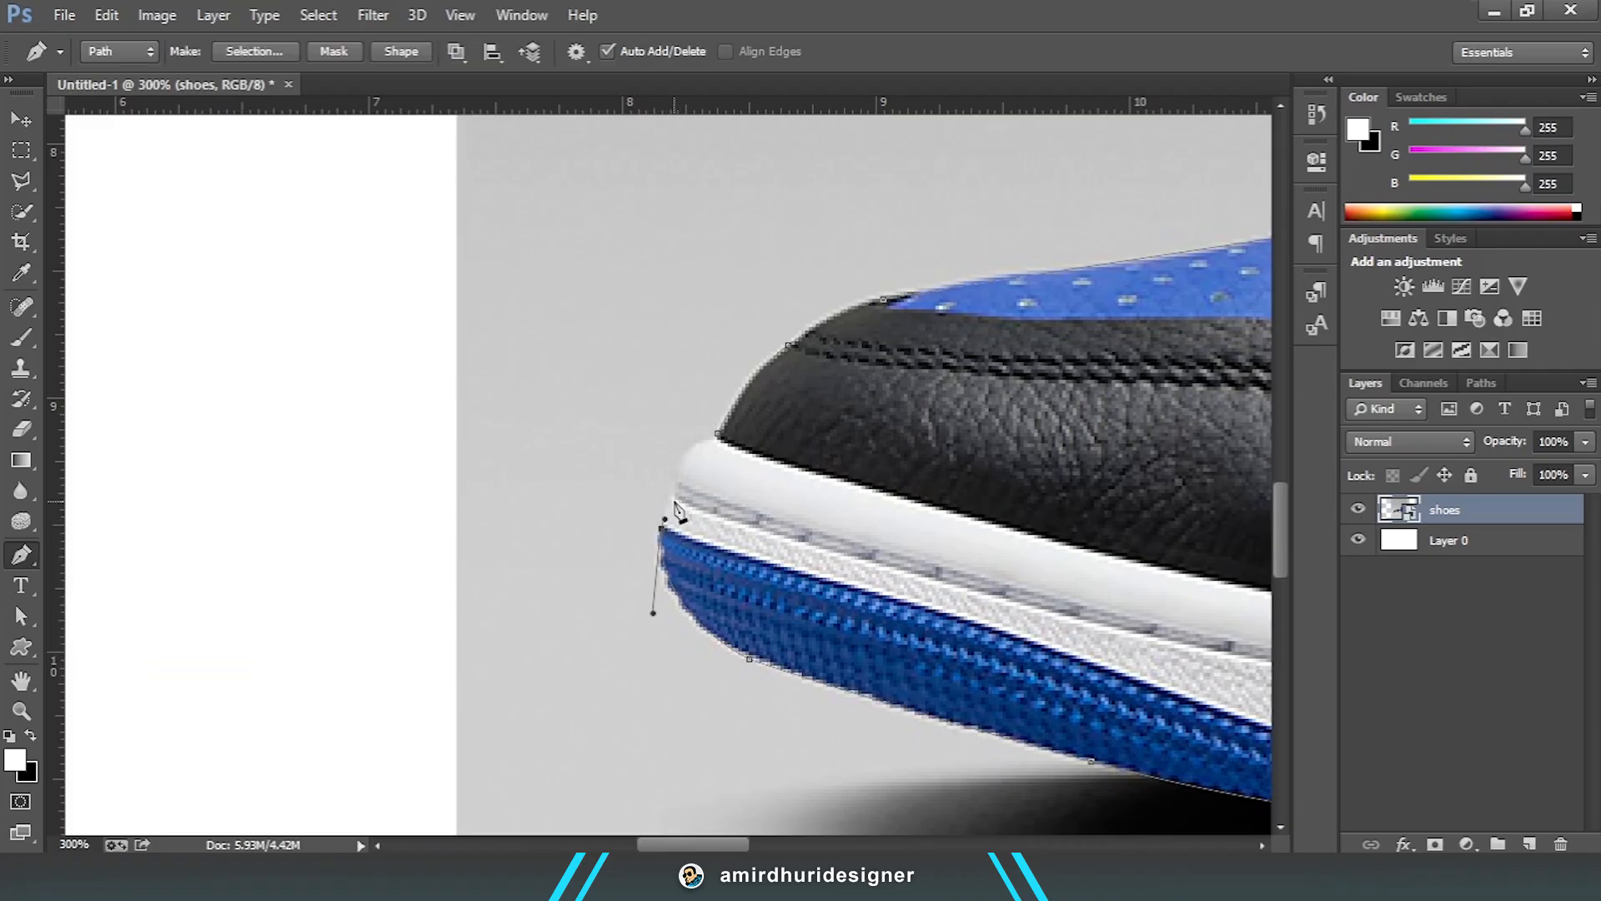
key(v)
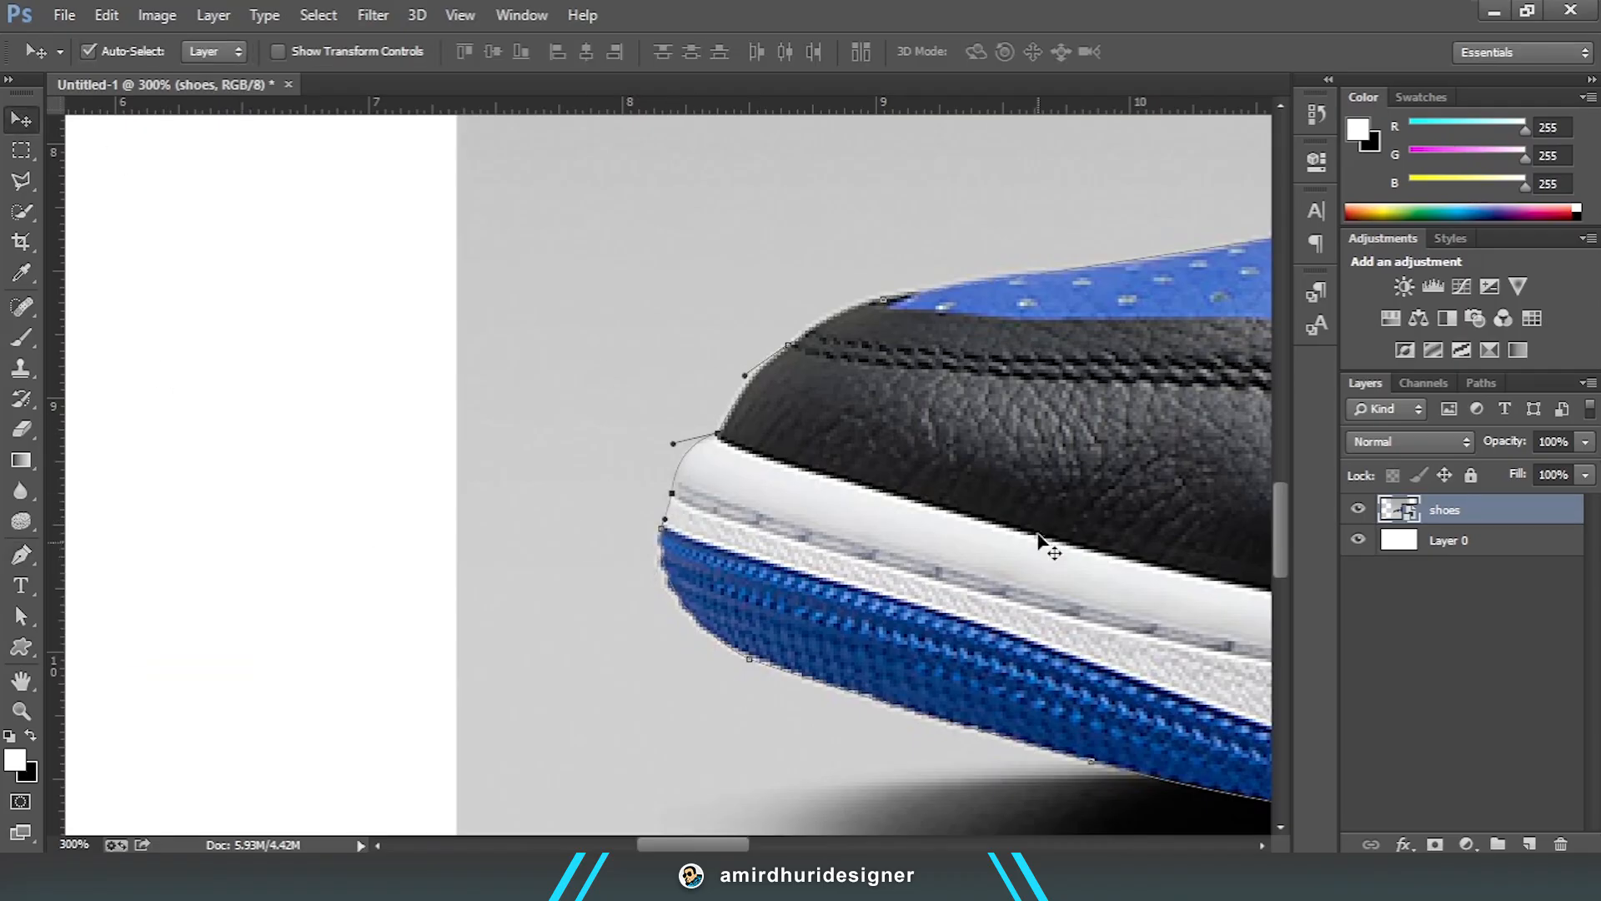
Step: Convert the closed shoe path into a selection and add it as a layer mask on the shoes layer
key(ctrl+1)
key(ctrl+minus)
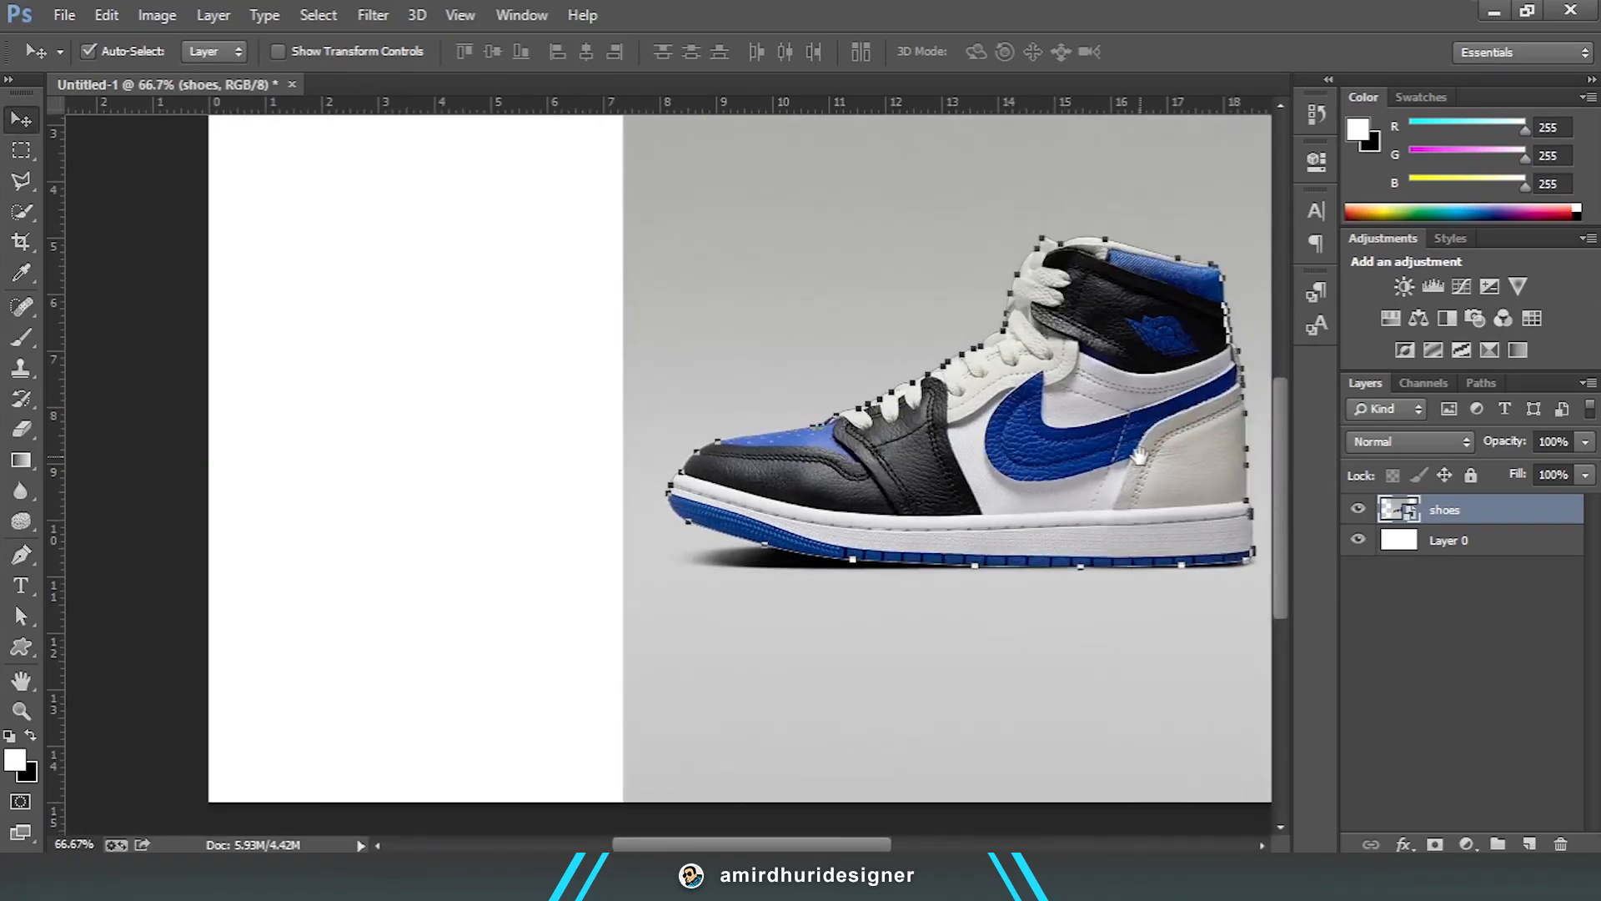
drag(866, 463, 593, 472)
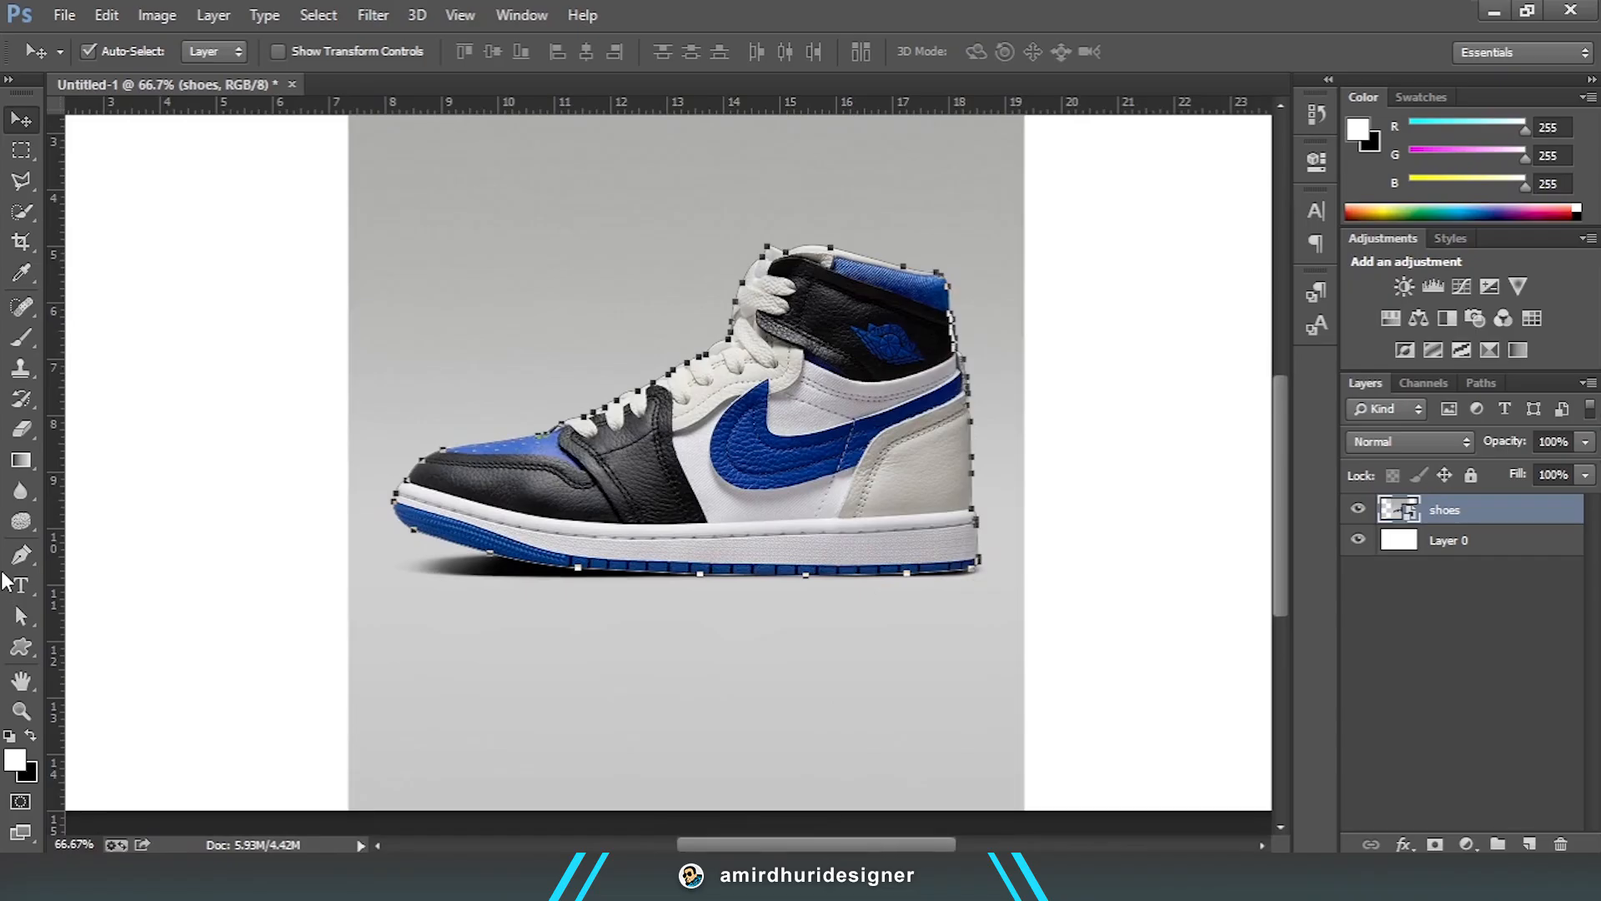
key(ctrl+minus)
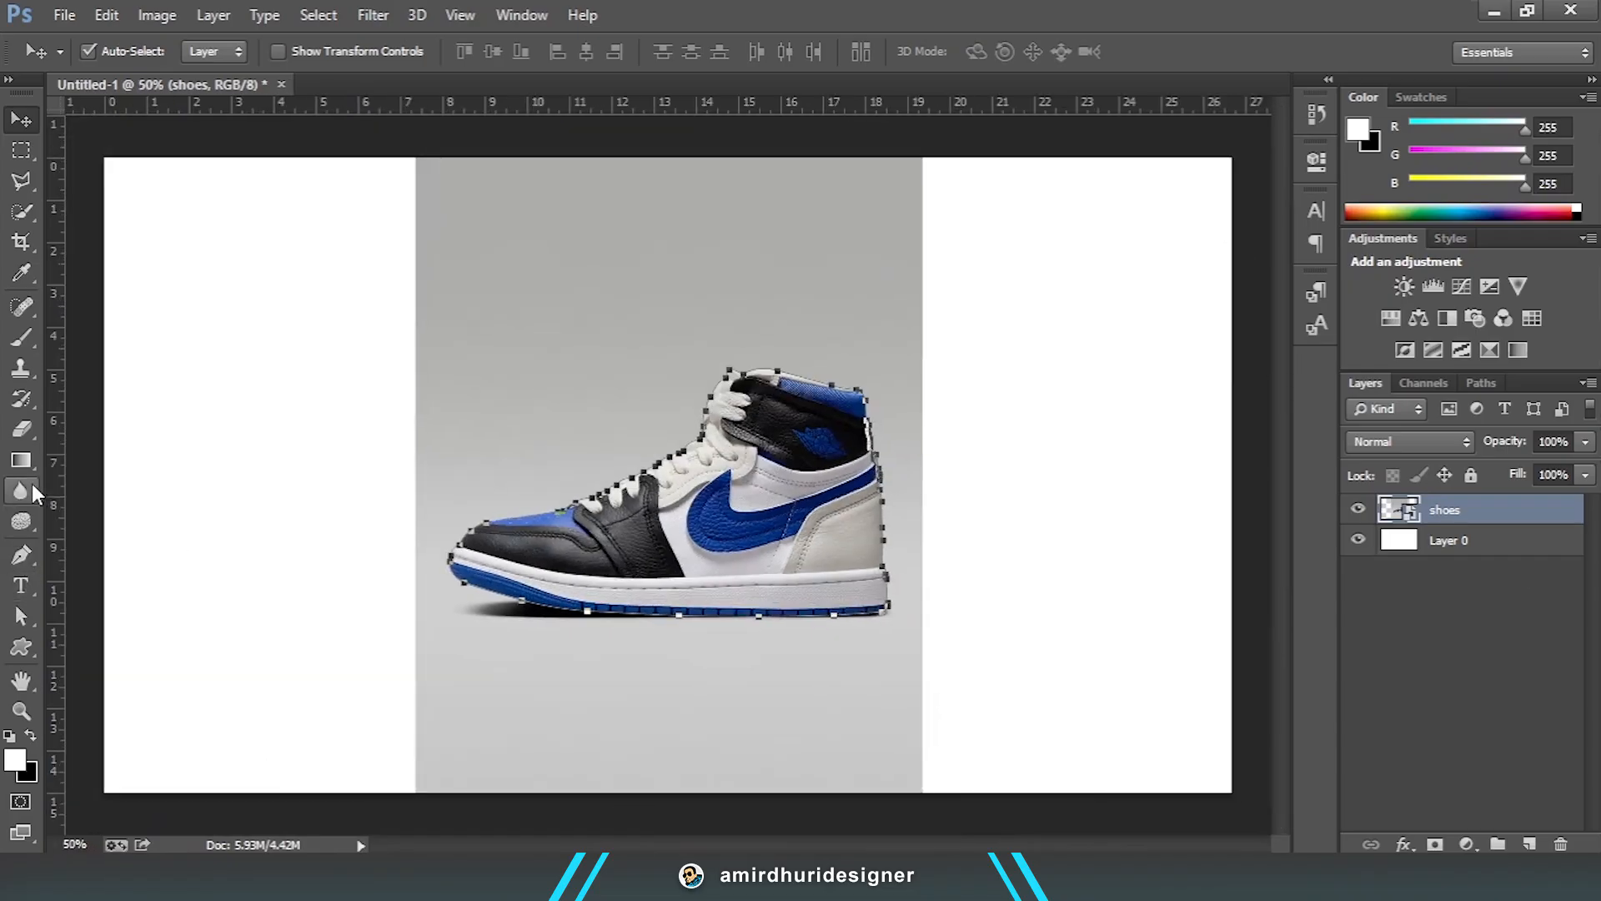
click(21, 555)
click(91, 546)
right_click(720, 538)
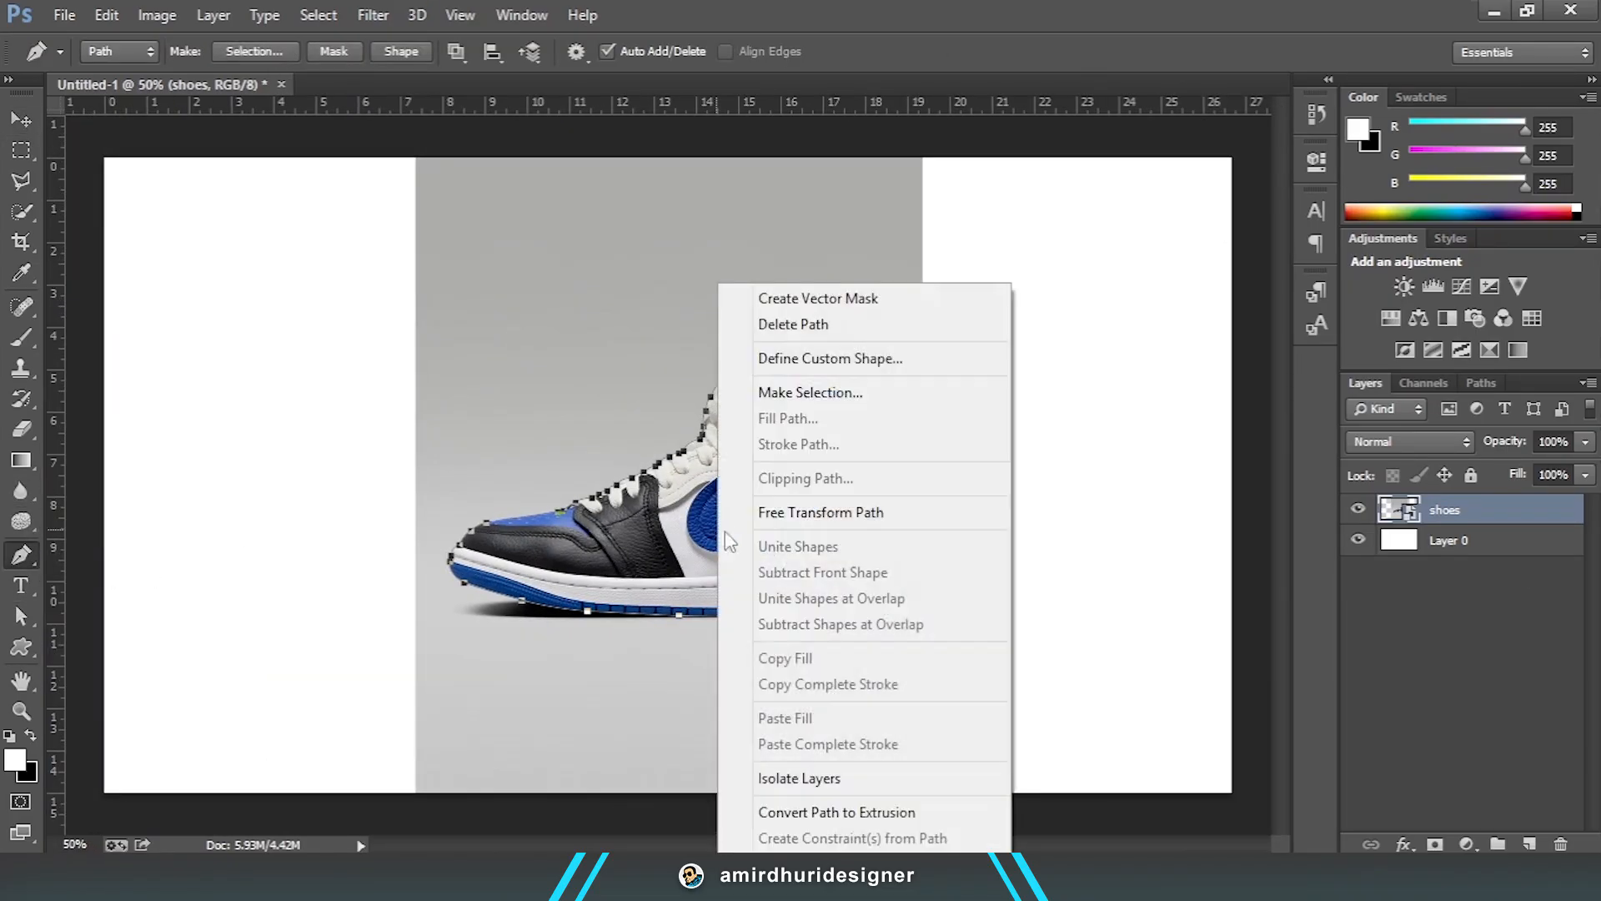
click(875, 393)
click(924, 250)
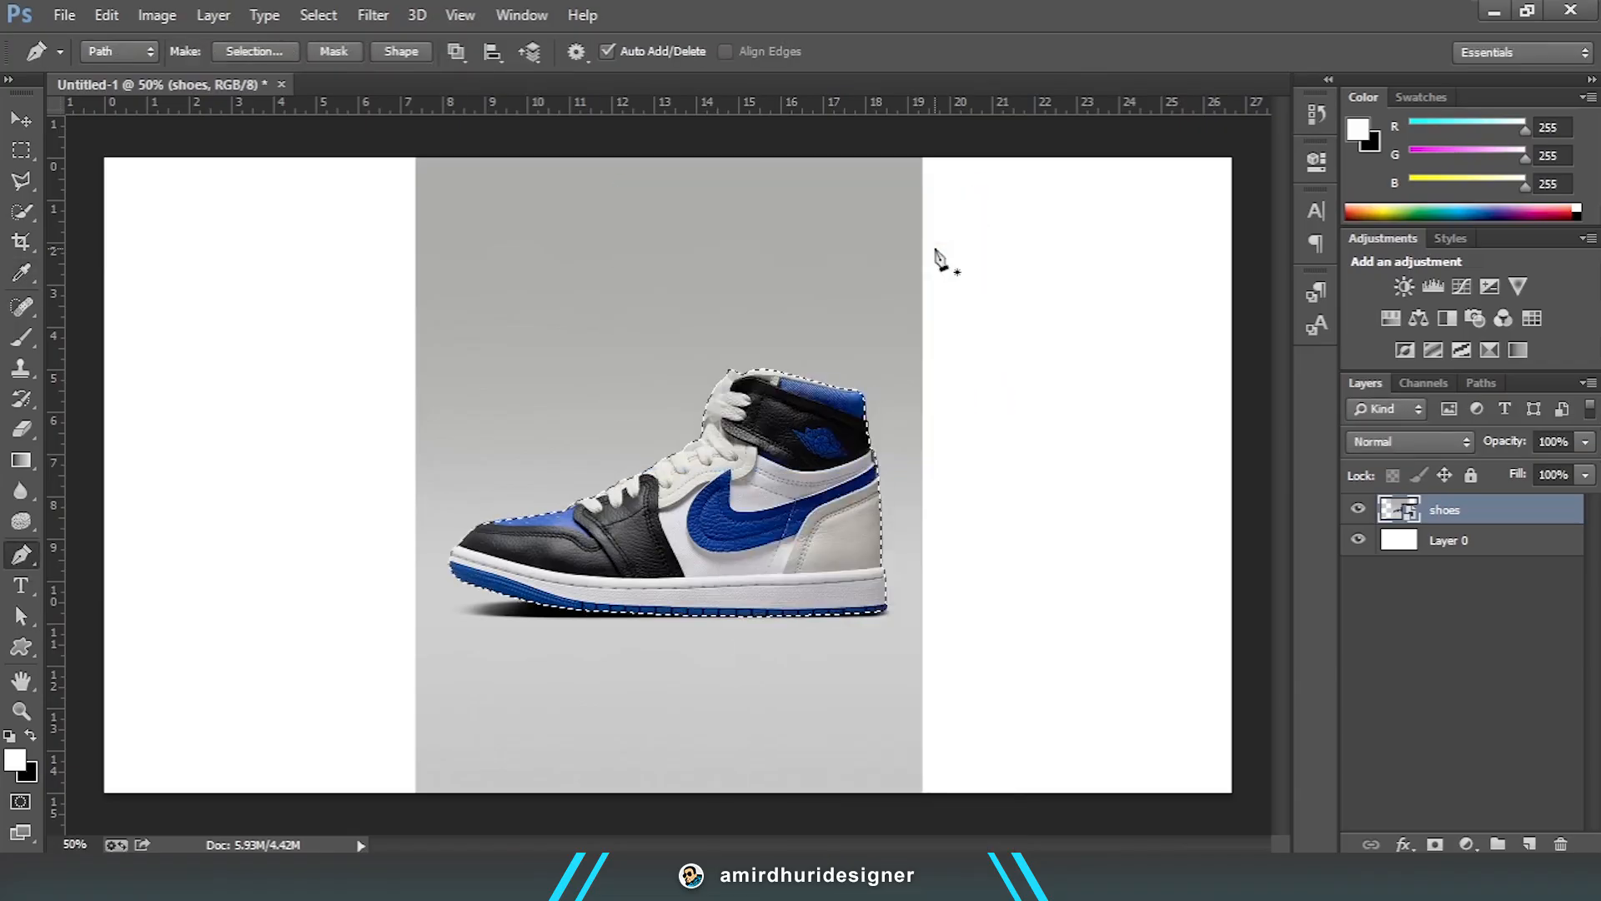
click(1436, 844)
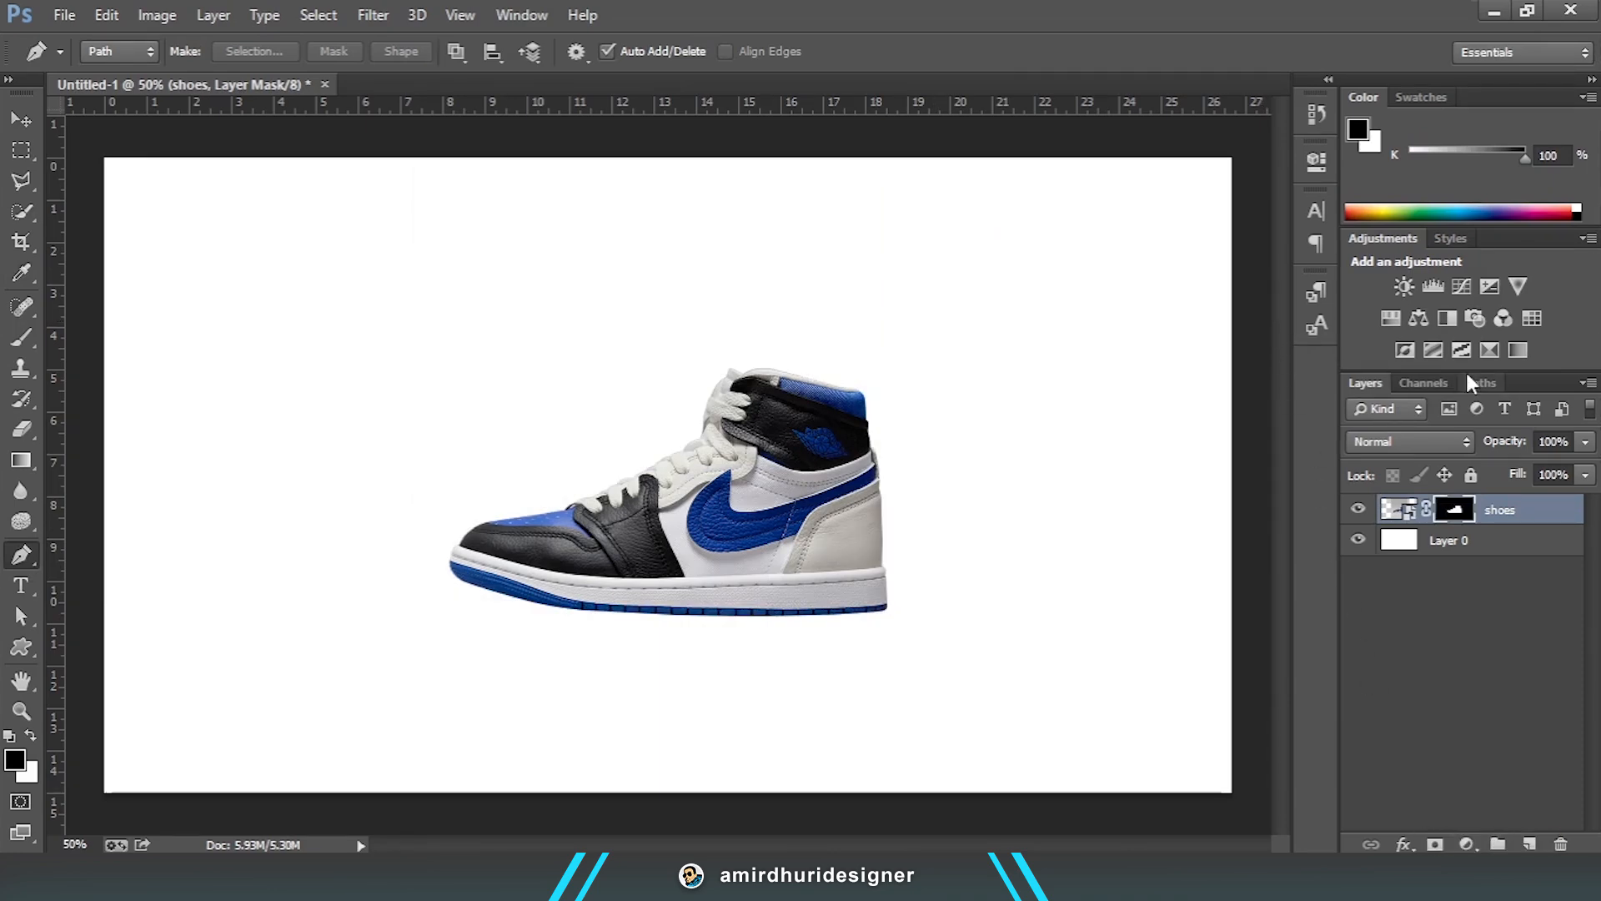
Step: Add a new empty layer directly above Layer 0
click(1411, 544)
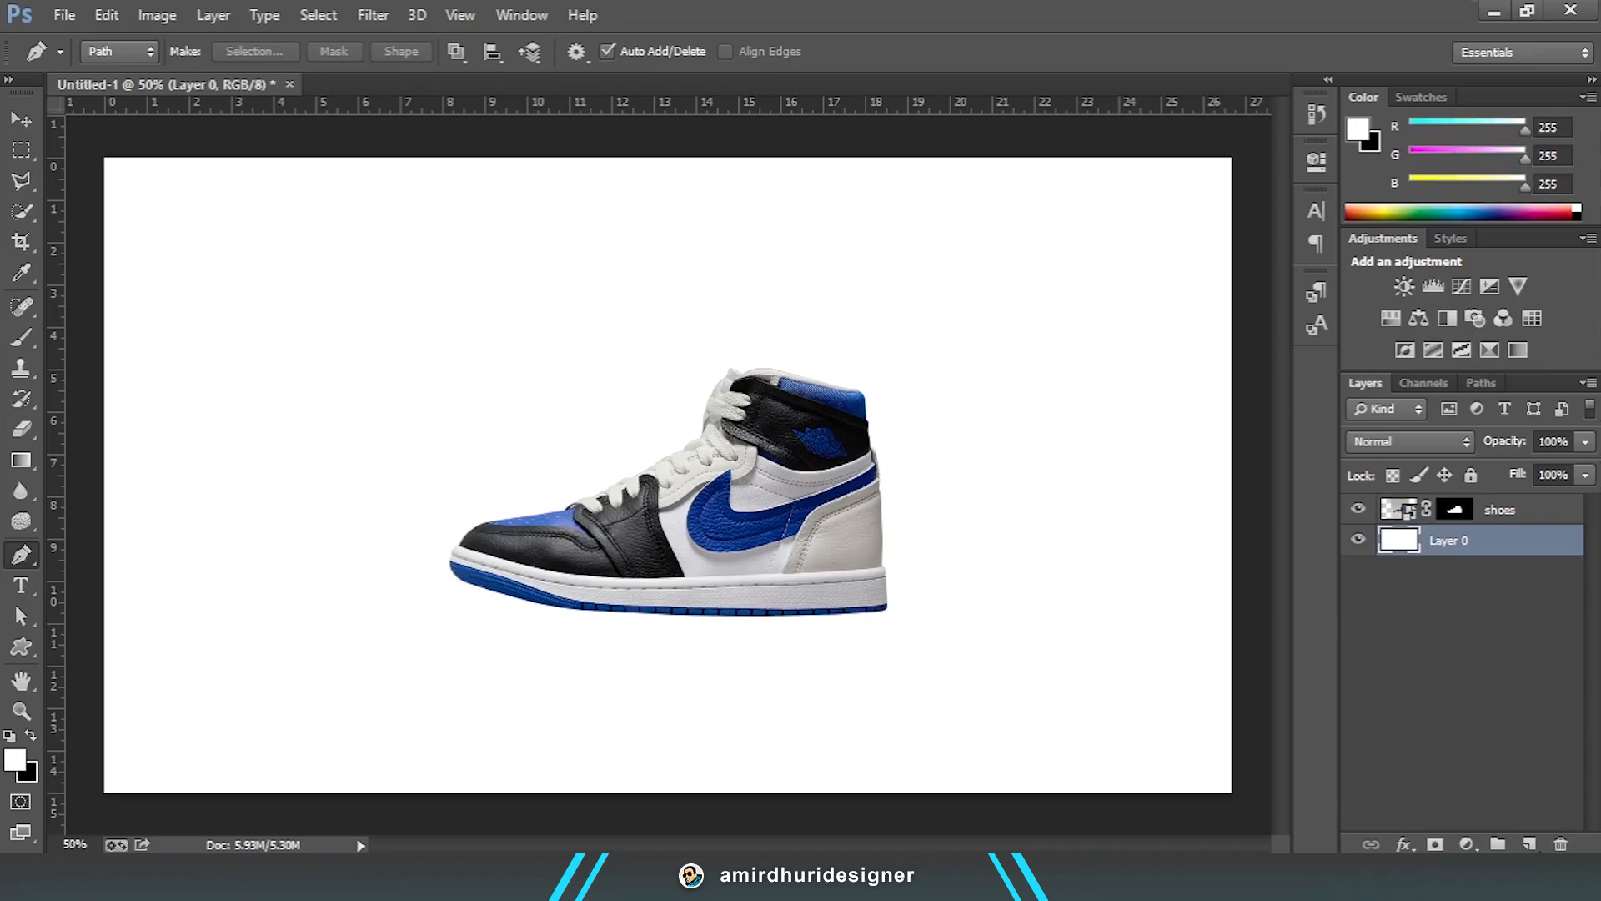
key(ctrl+shift+alt+n)
key(v)
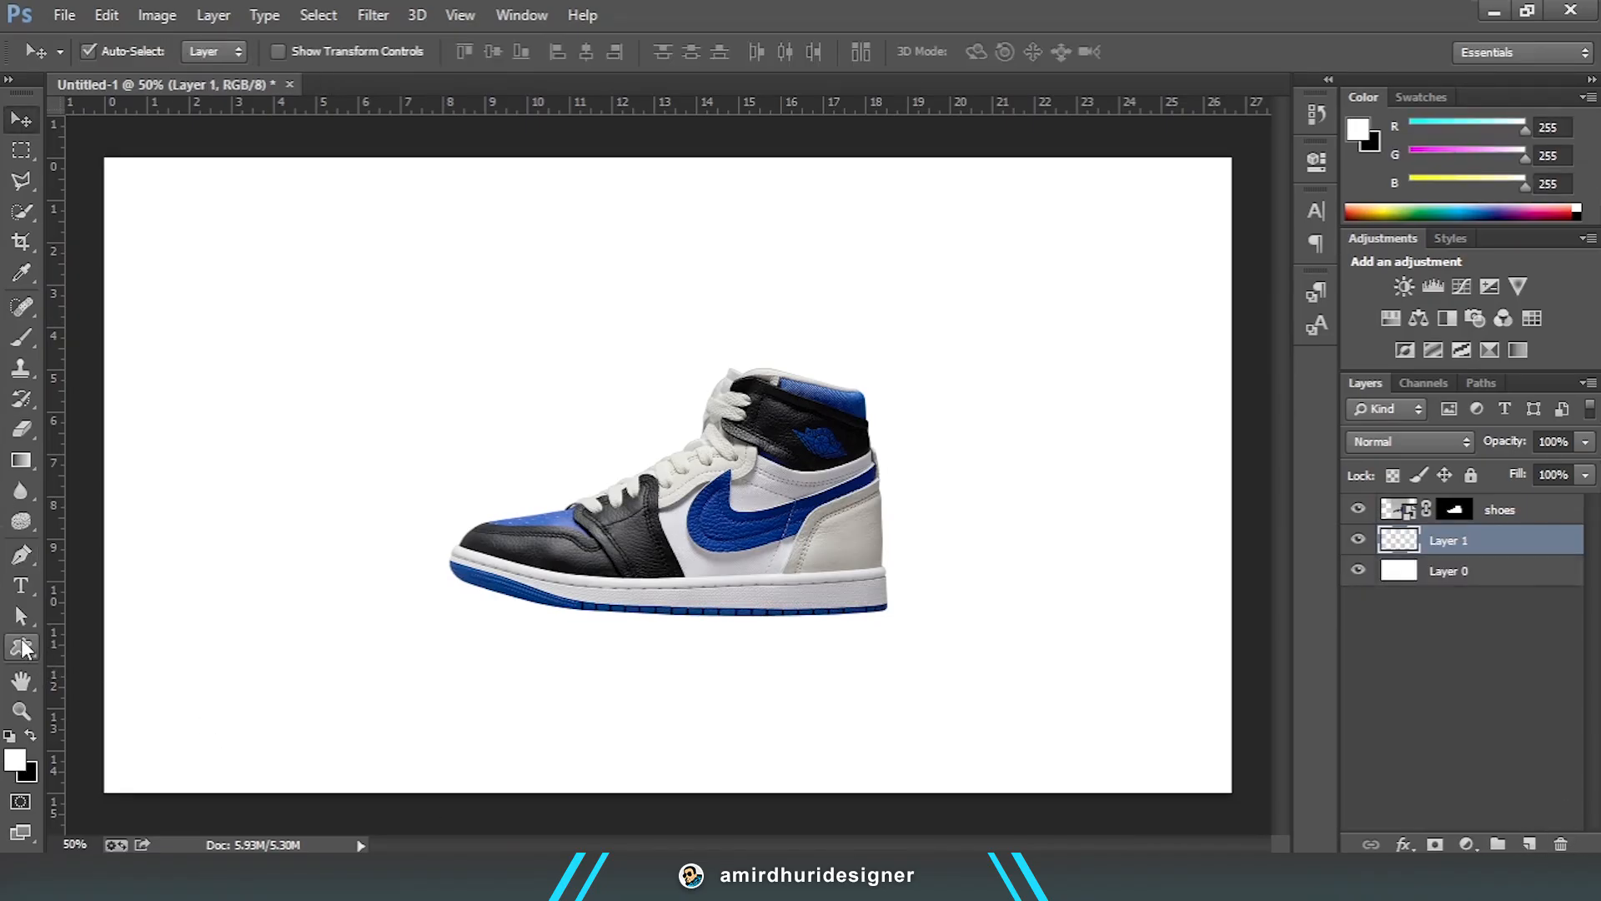
Step: Draw a rectangle shape about 1938 × 1102 px over the whole canvas with white fill and no stroke
right_click(25, 648)
click(120, 647)
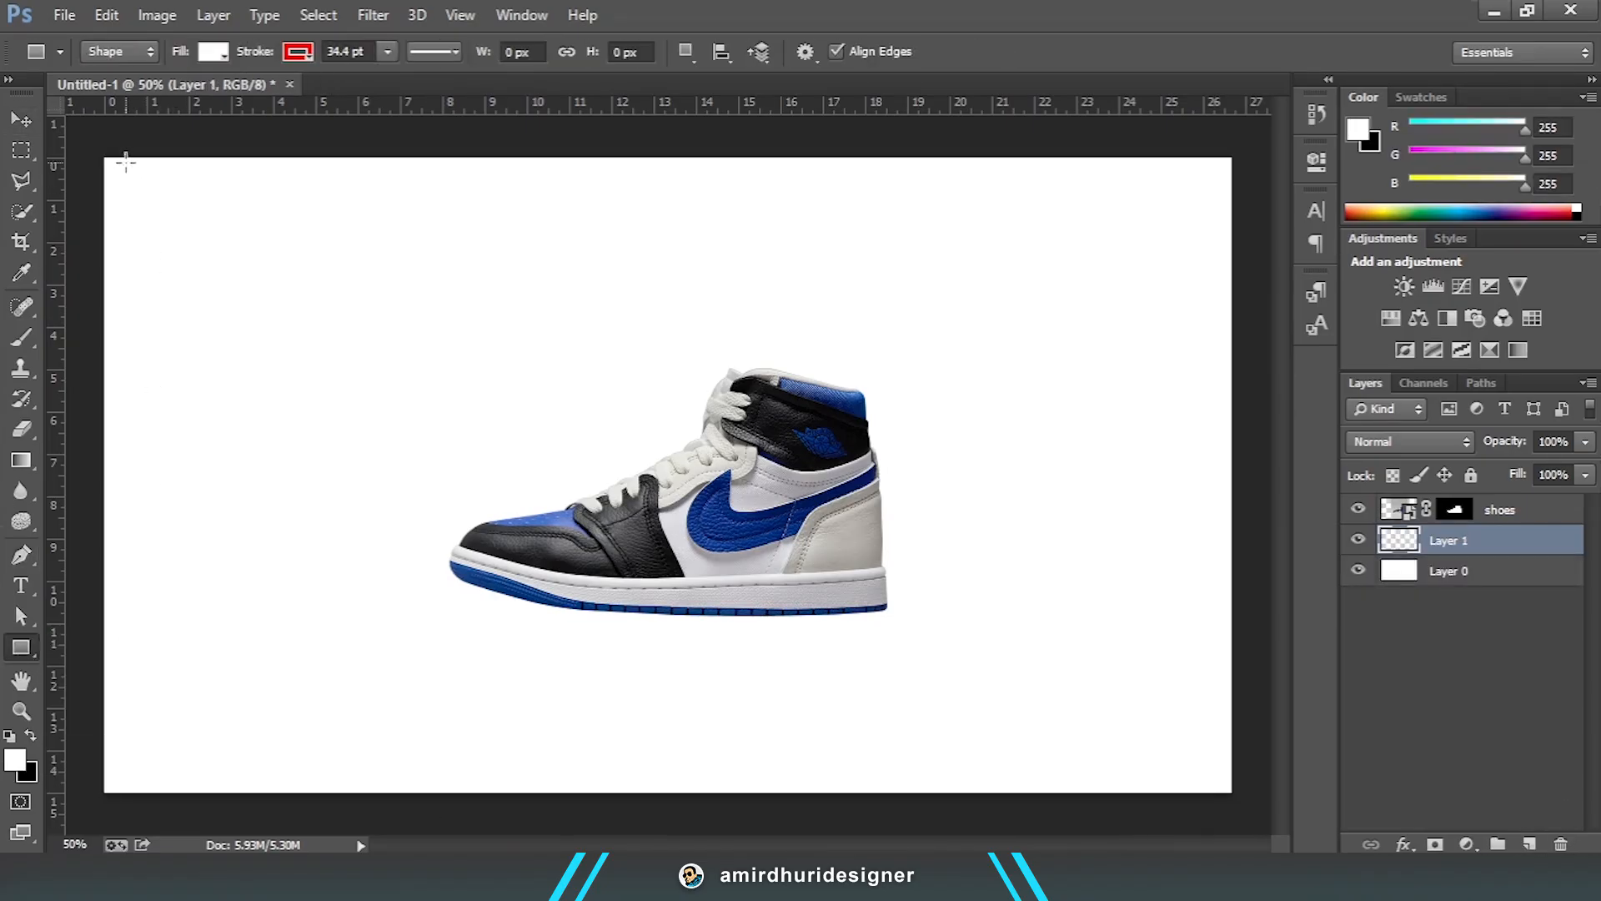
click(297, 52)
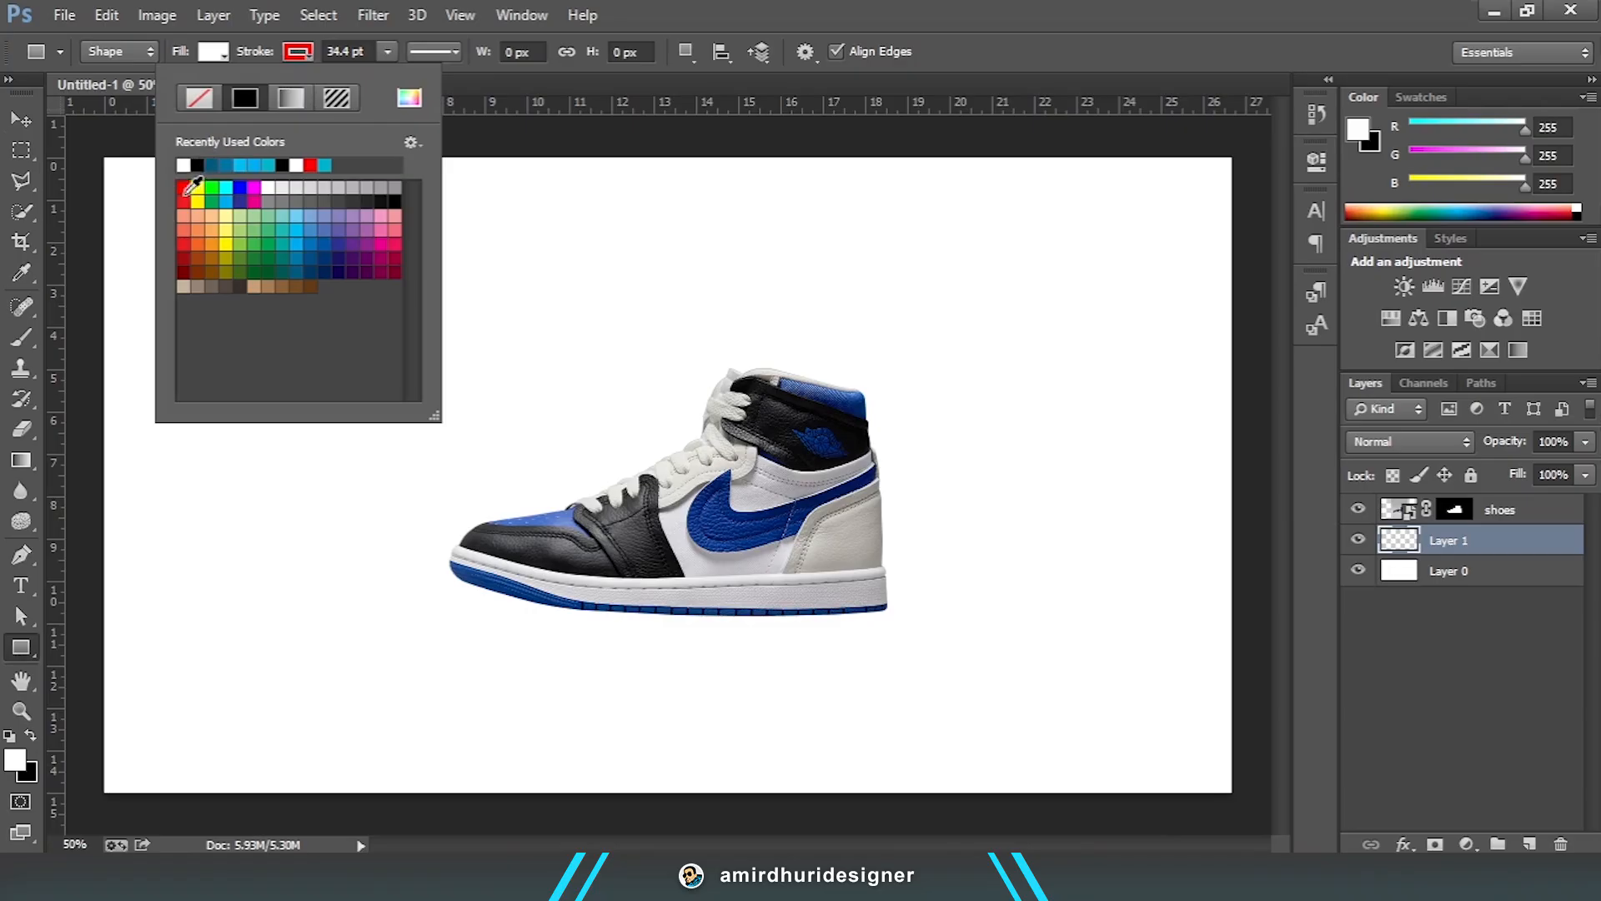
click(198, 98)
click(213, 51)
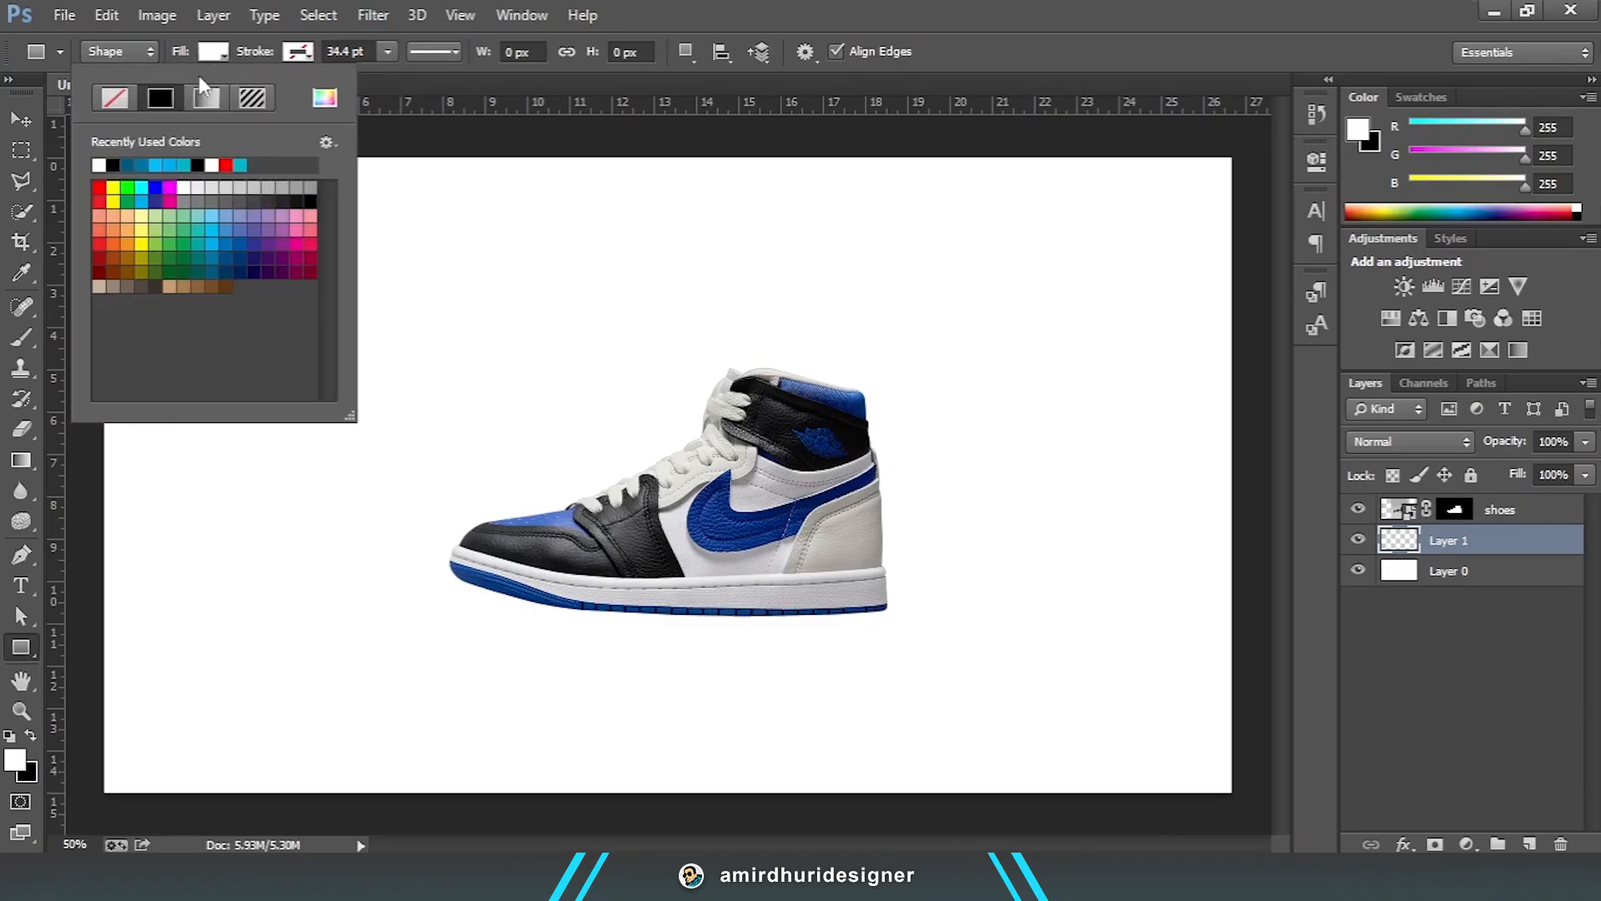
click(180, 47)
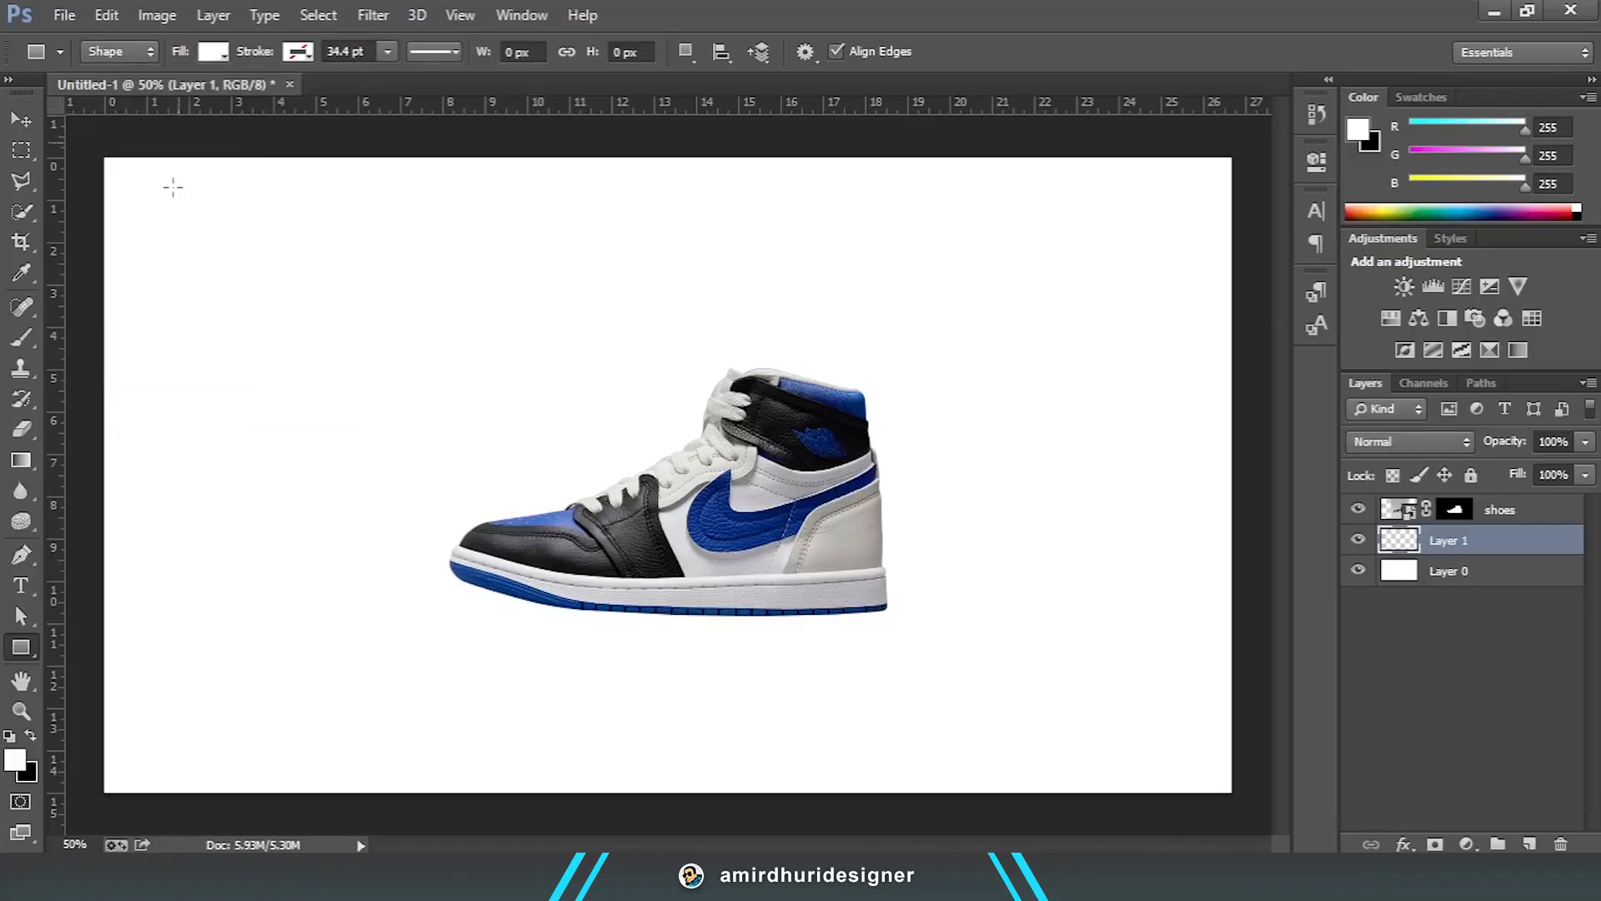
drag(100, 150, 1237, 799)
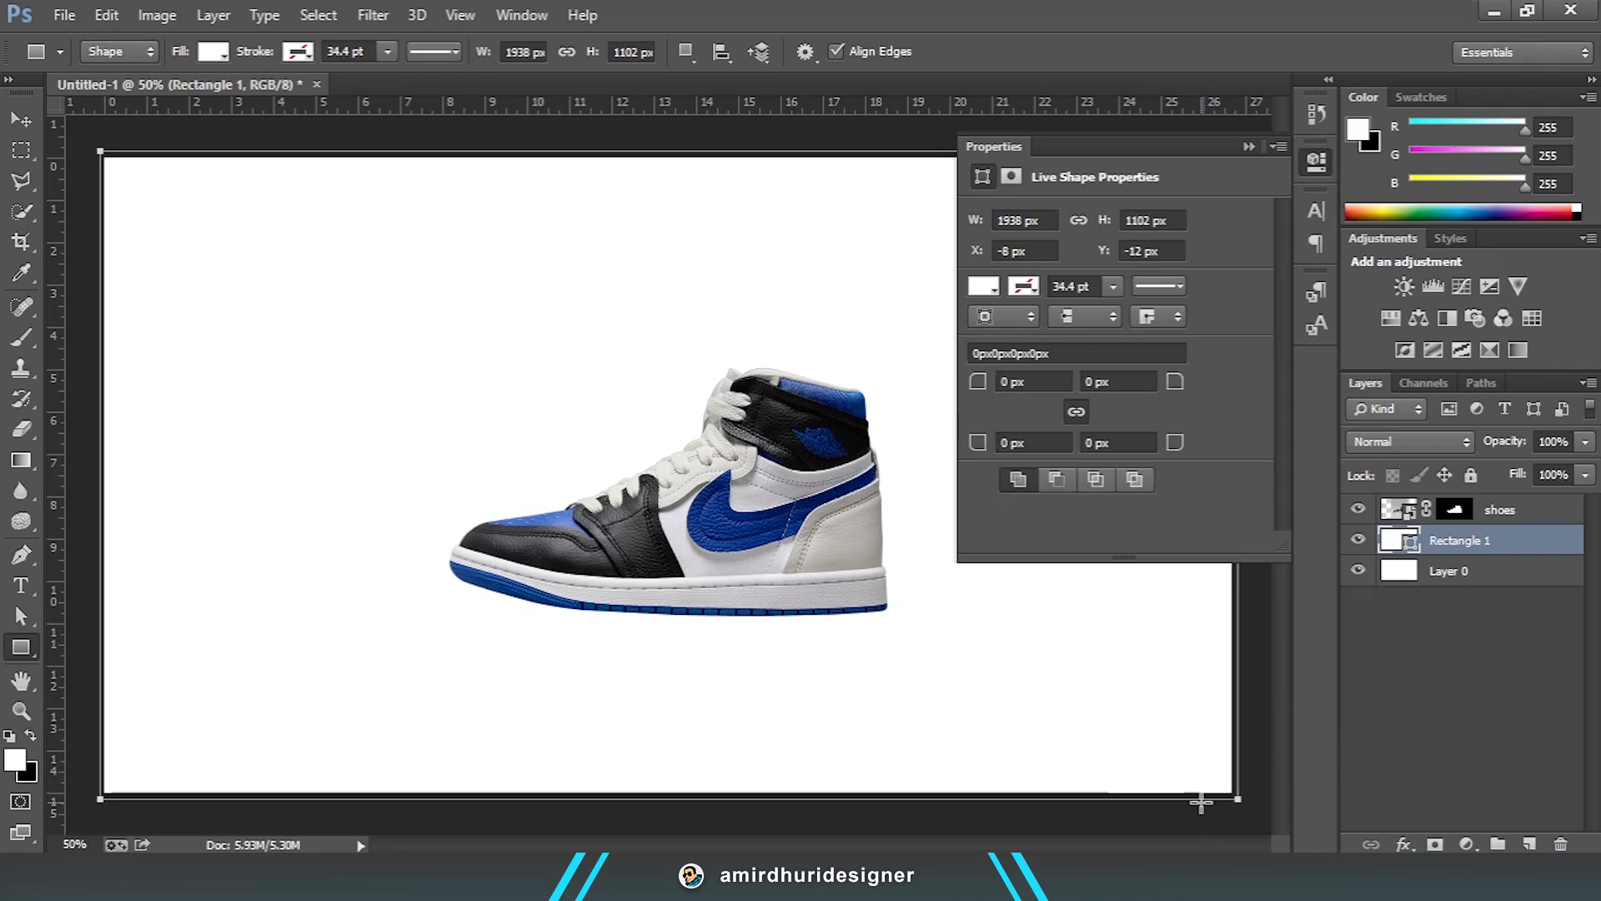
click(1247, 146)
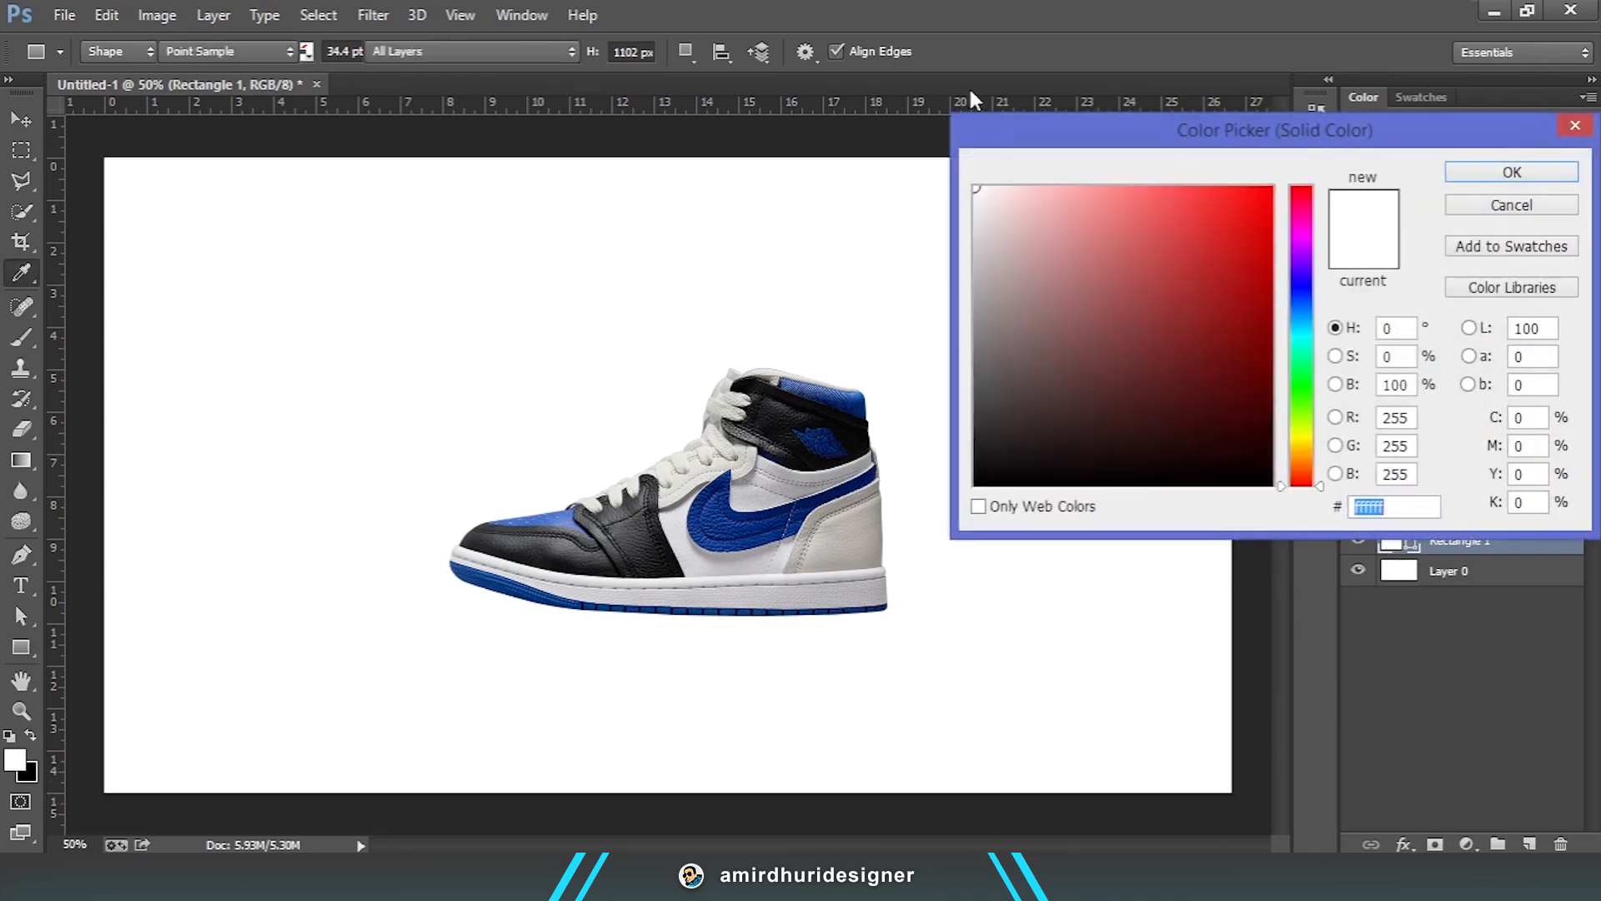
Step: Change the background rectangle's fill colour to dark grey #222222
drag(1029, 393, 944, 446)
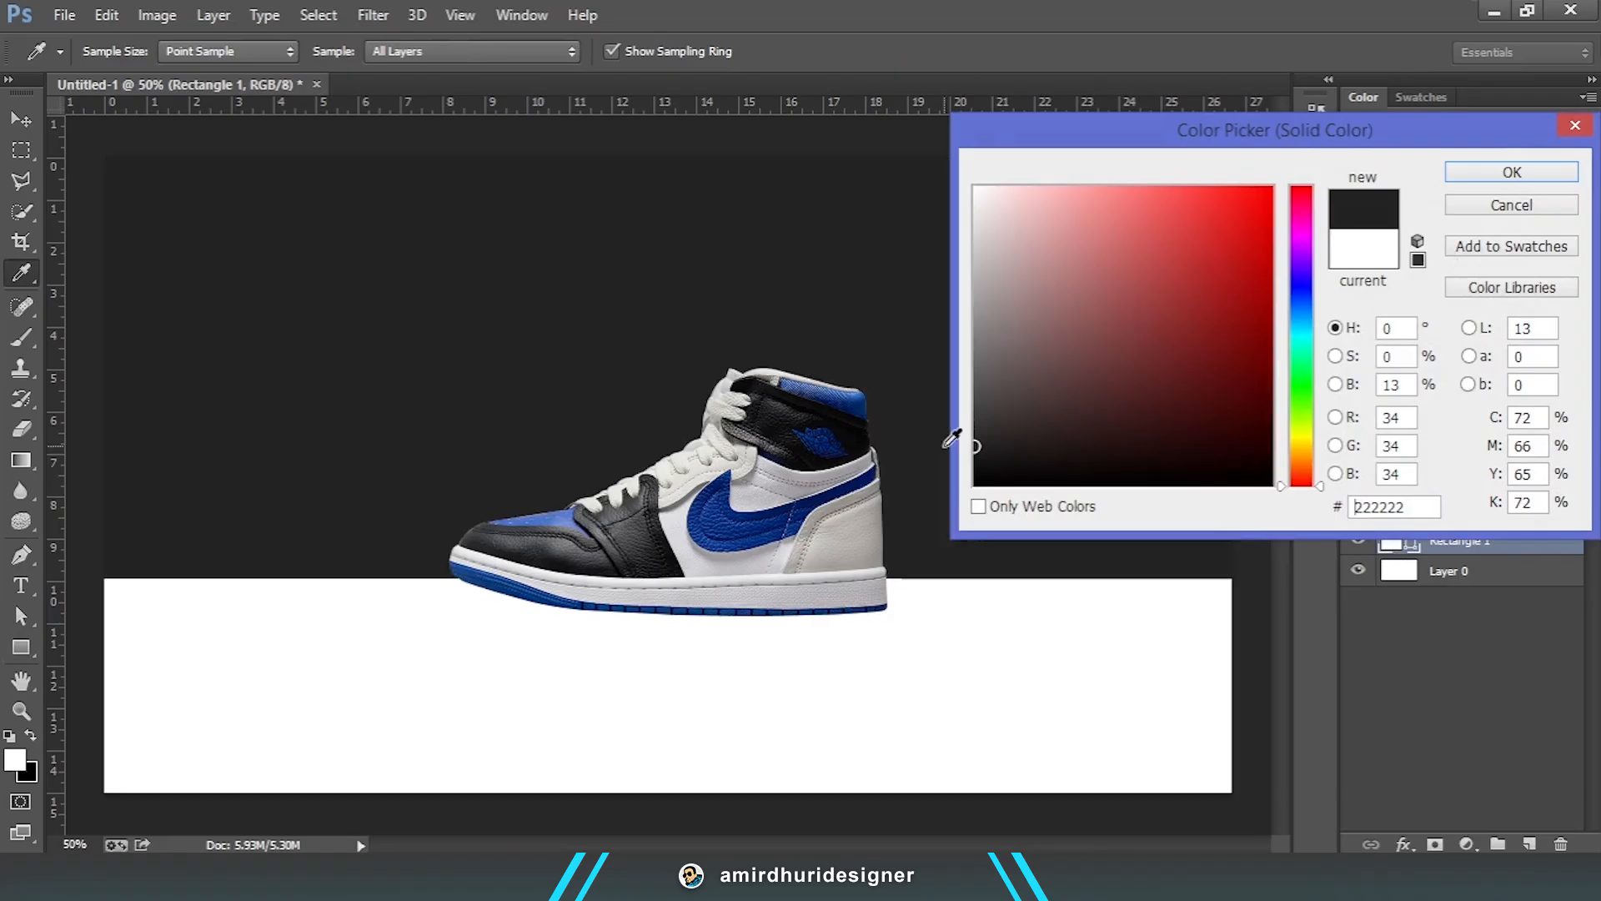
click(1534, 173)
click(30, 122)
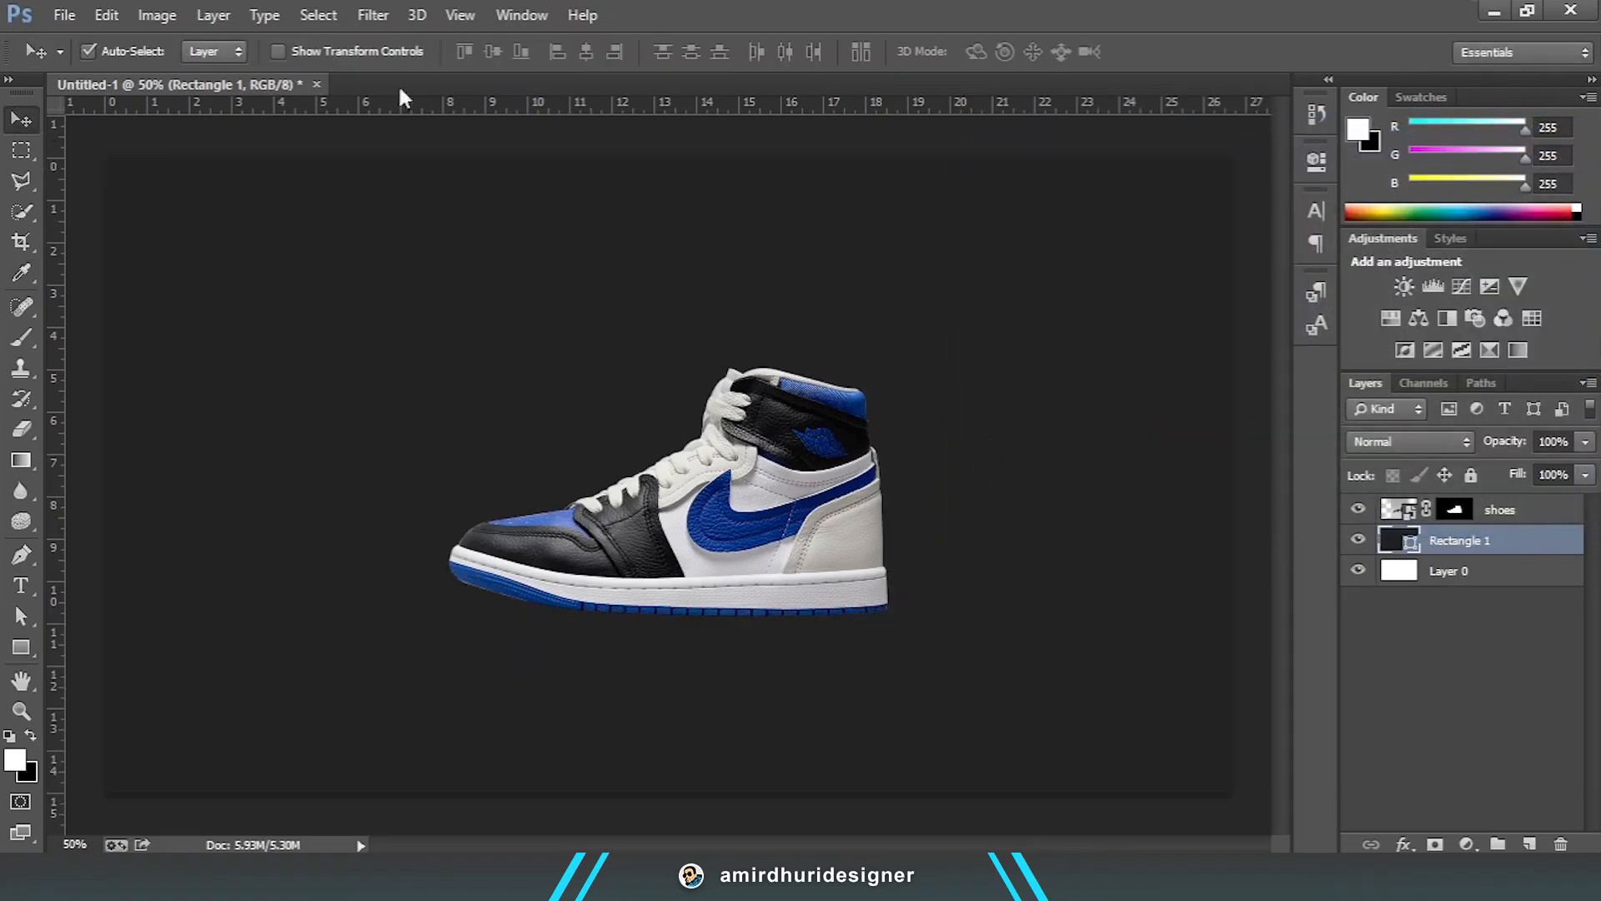
Step: Rotate the shoe counter-clockwise by about 33.46° with Free Transform and move it into the right half of the canvas
click(793, 557)
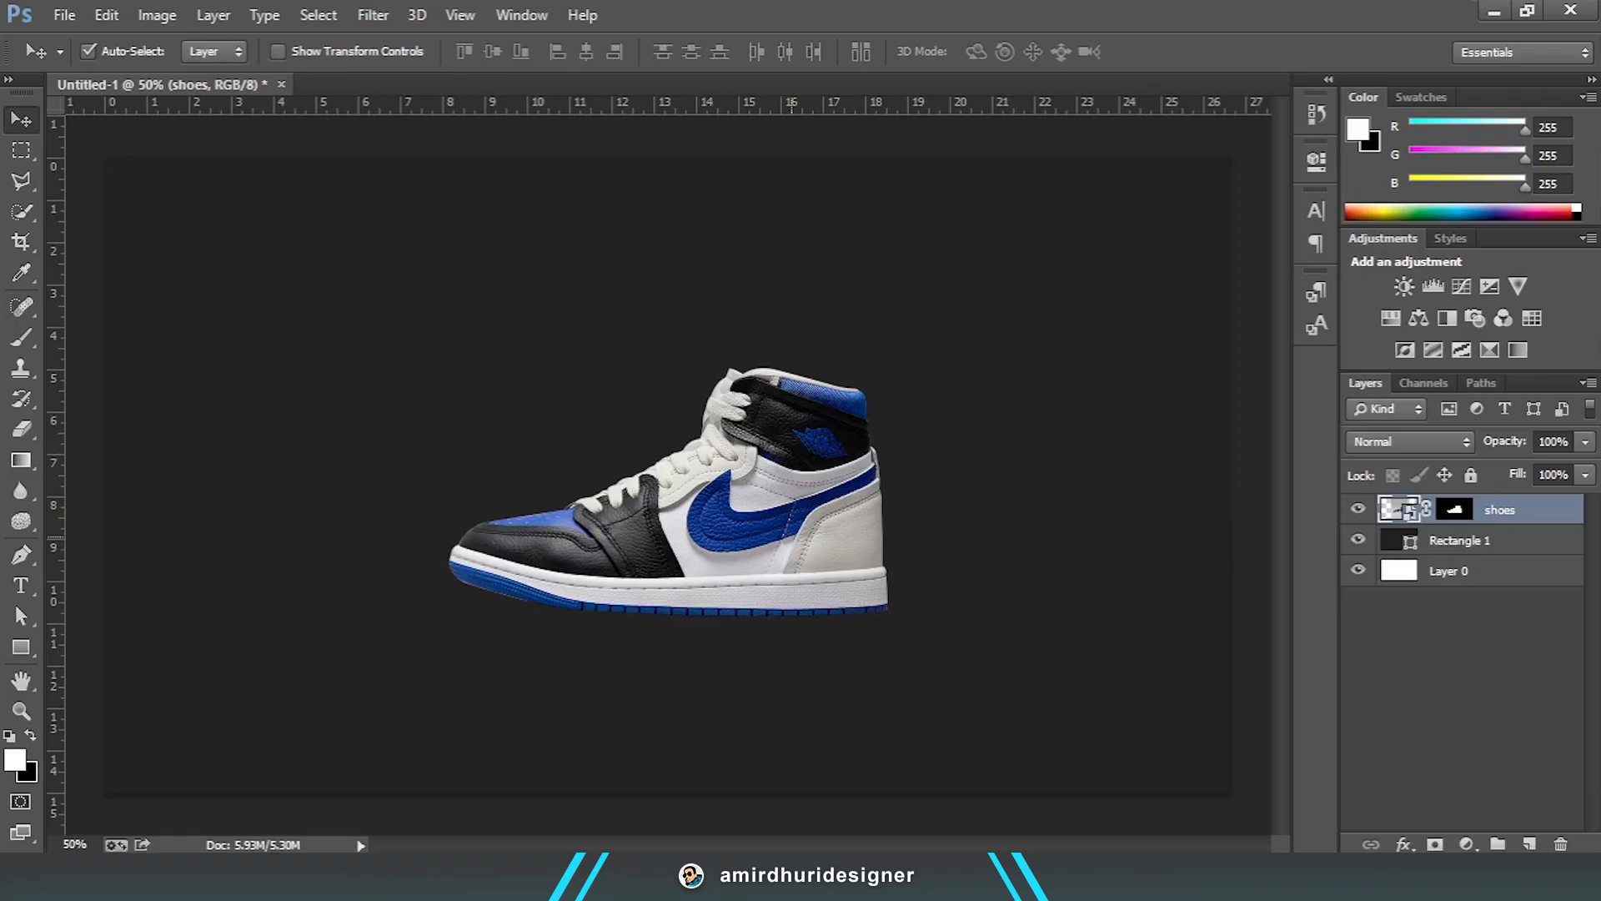
key(ctrl+t)
key(ctrl+minus)
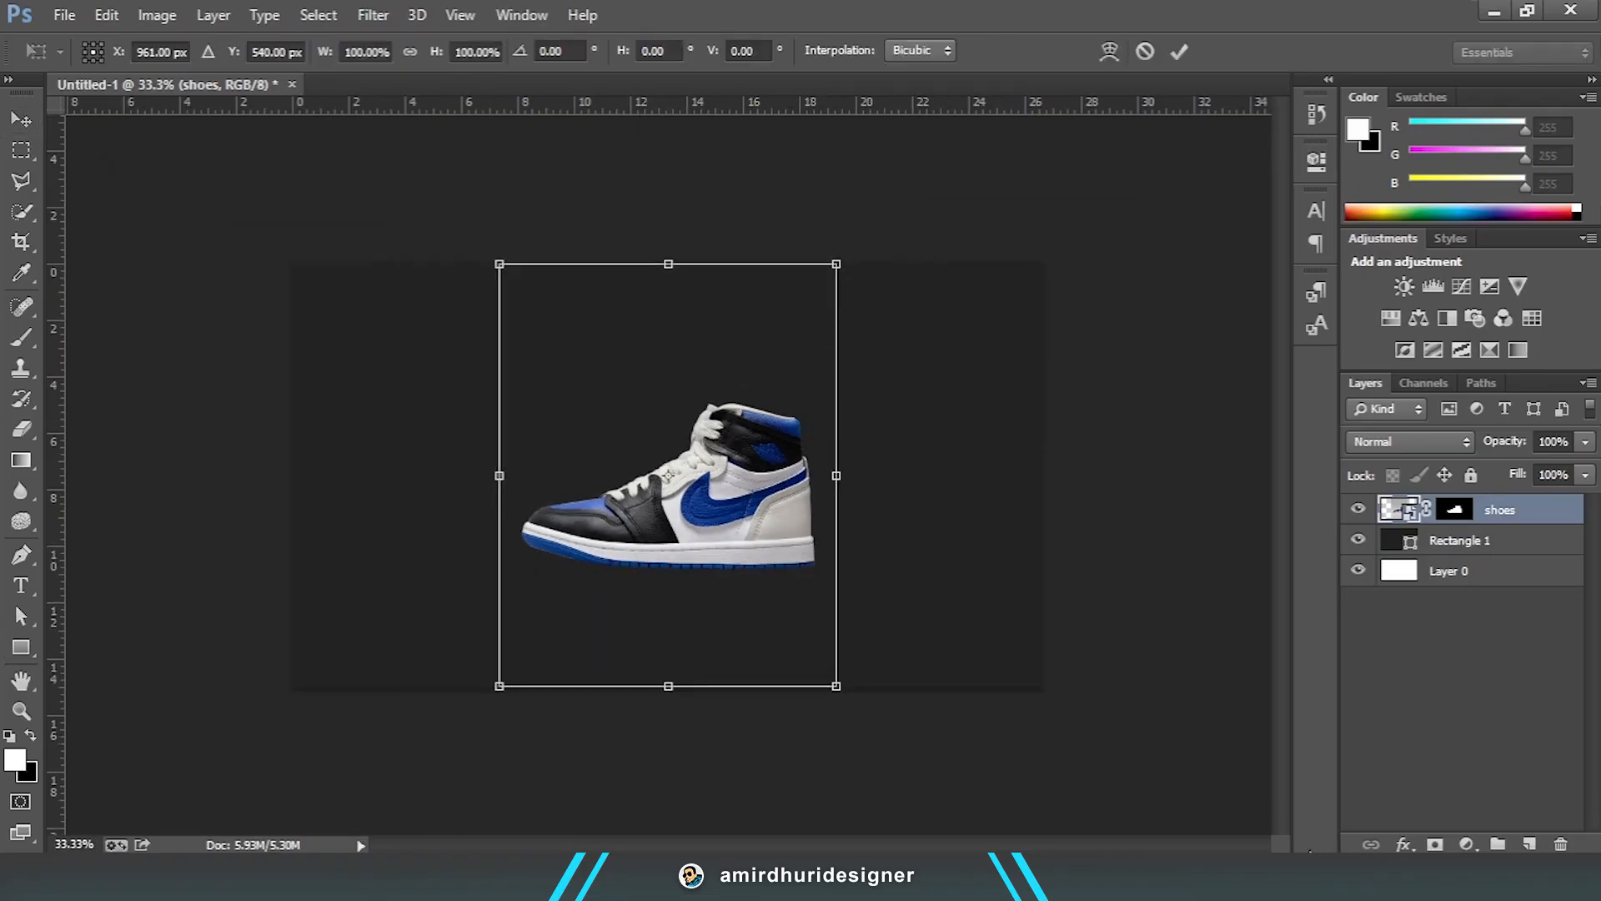
drag(867, 762, 1049, 627)
drag(760, 485, 846, 500)
drag(844, 499, 885, 479)
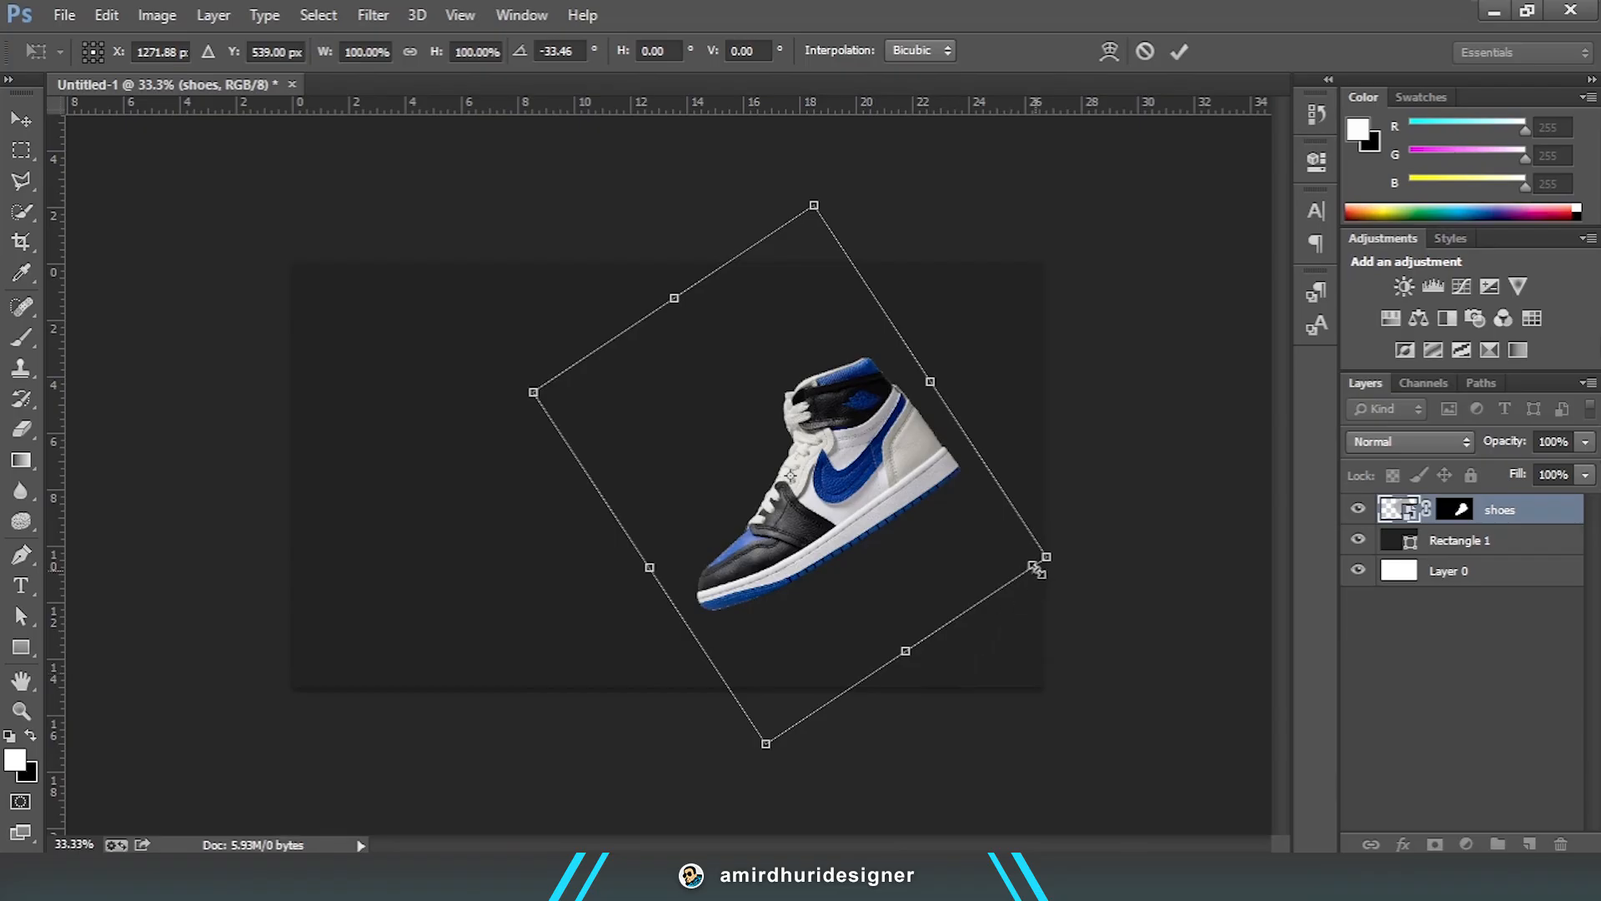
Step: Scale the rotated shoe up proportionally to about 147% and apply the transformation
drag(1046, 556, 1153, 585)
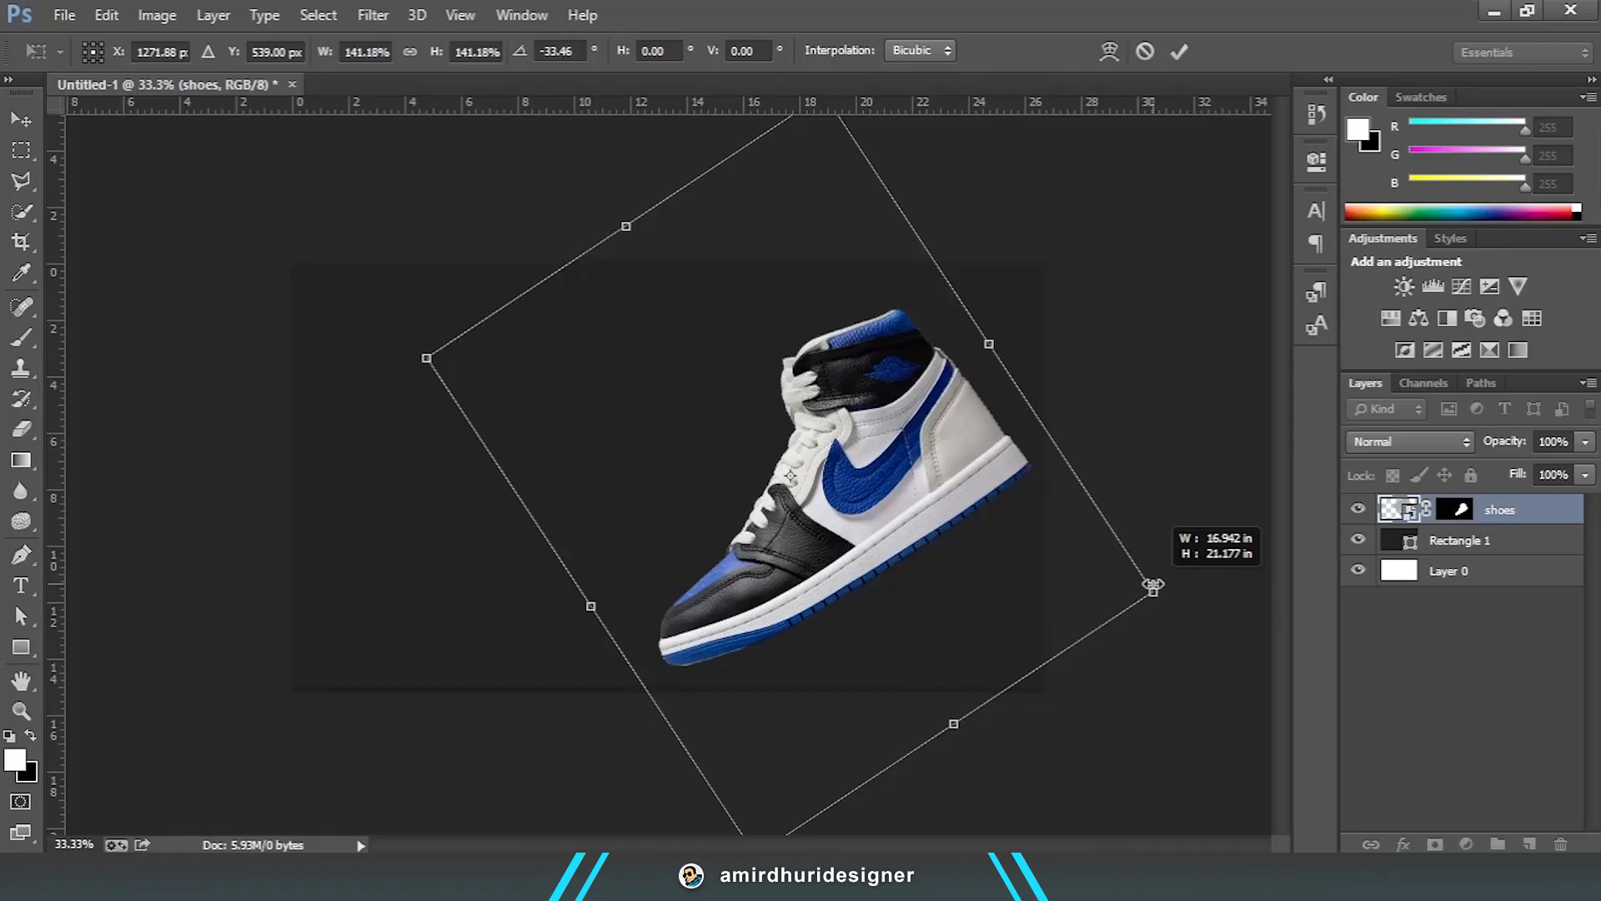
drag(1154, 586, 1168, 588)
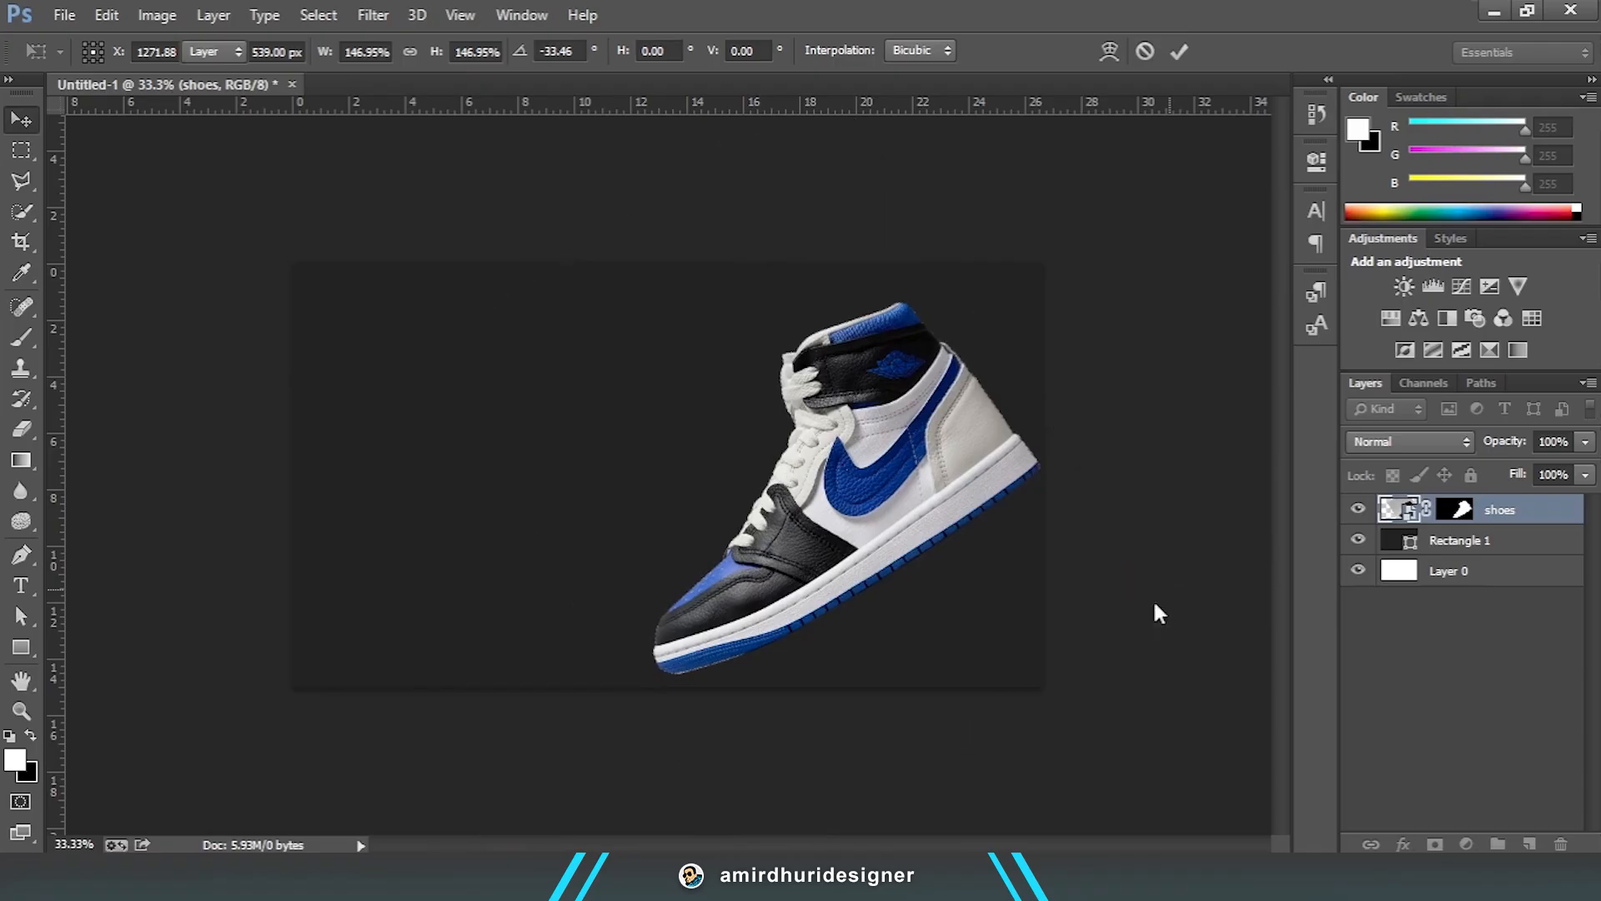
key(Return)
Step: Centre the shoe horizontally on the canvas by aligning it to a selection of the whole canvas, then deselect
right_click(1126, 606)
click(1185, 618)
key(ctrl+a)
click(586, 53)
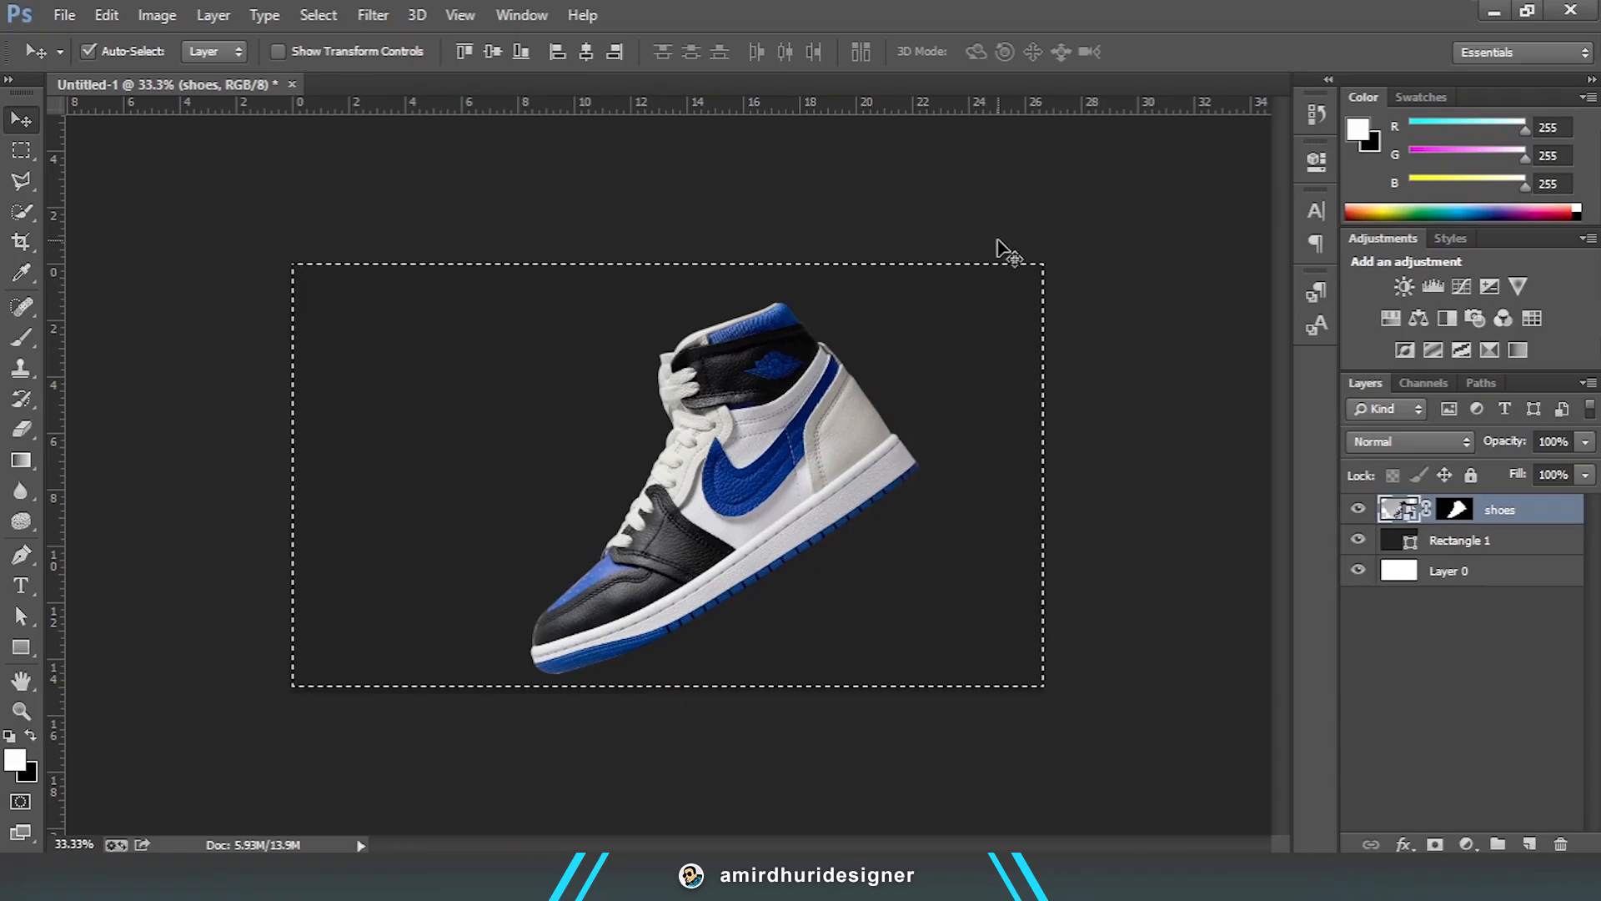
key(ctrl+d)
Step: Nudge the shoe up by about 30 px and right by about 210 px from the canvas centre
key(shift+Up)
key(shift+Up)
key(shift+Up)
key(shift+Up)
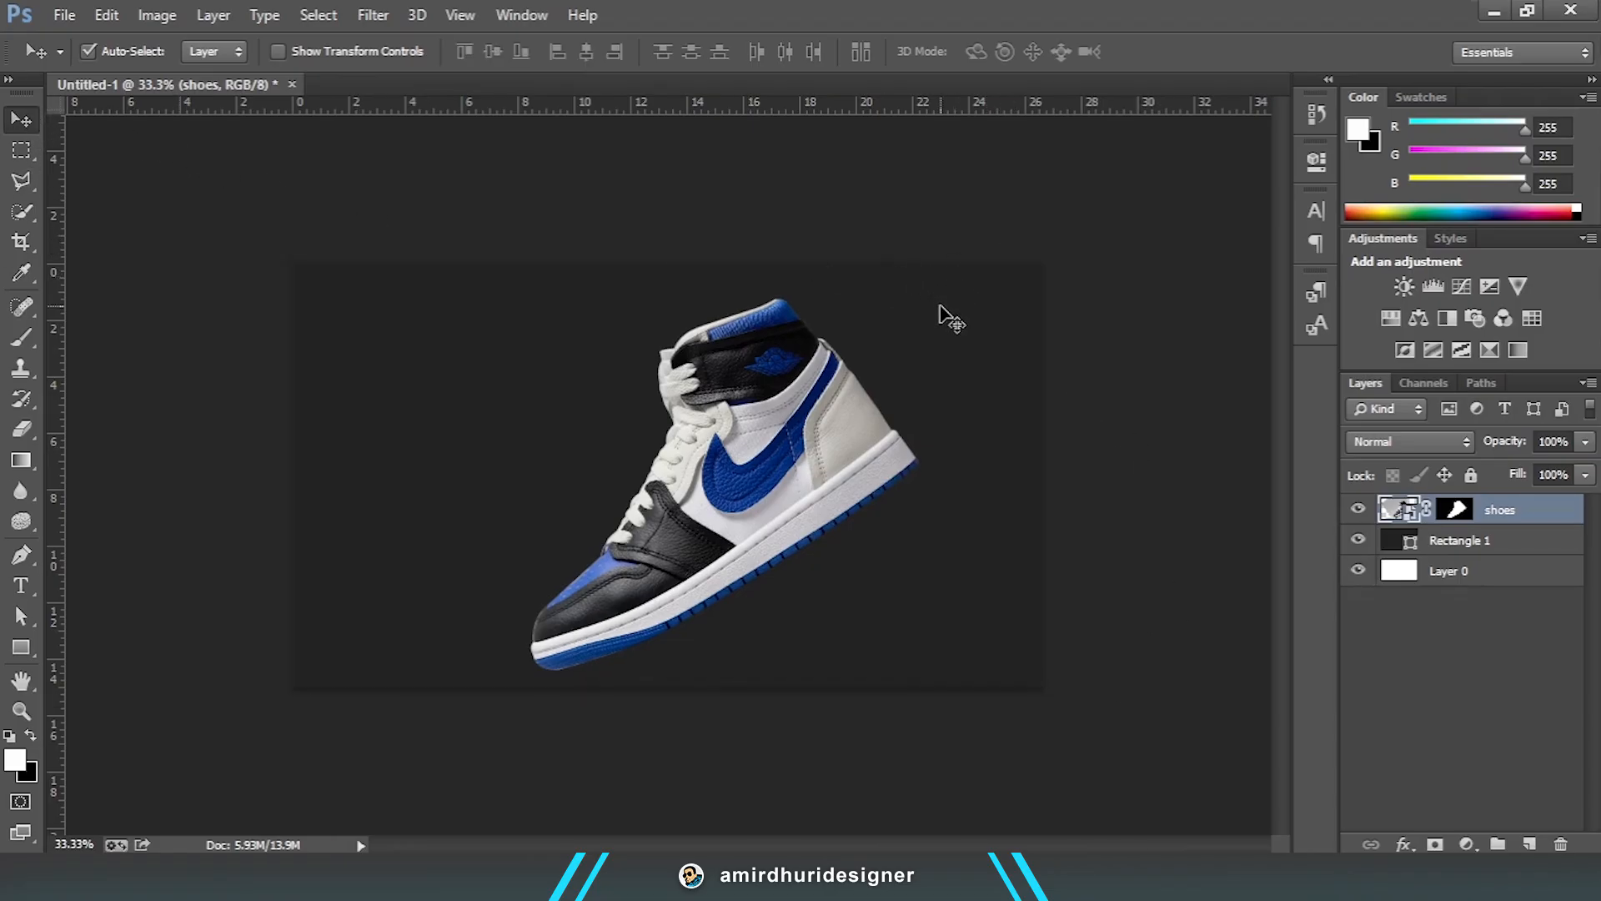
key(shift+Right)
key(shift+Right)
key(shift+Right)
key(shift+Right)
key(shift+Right)
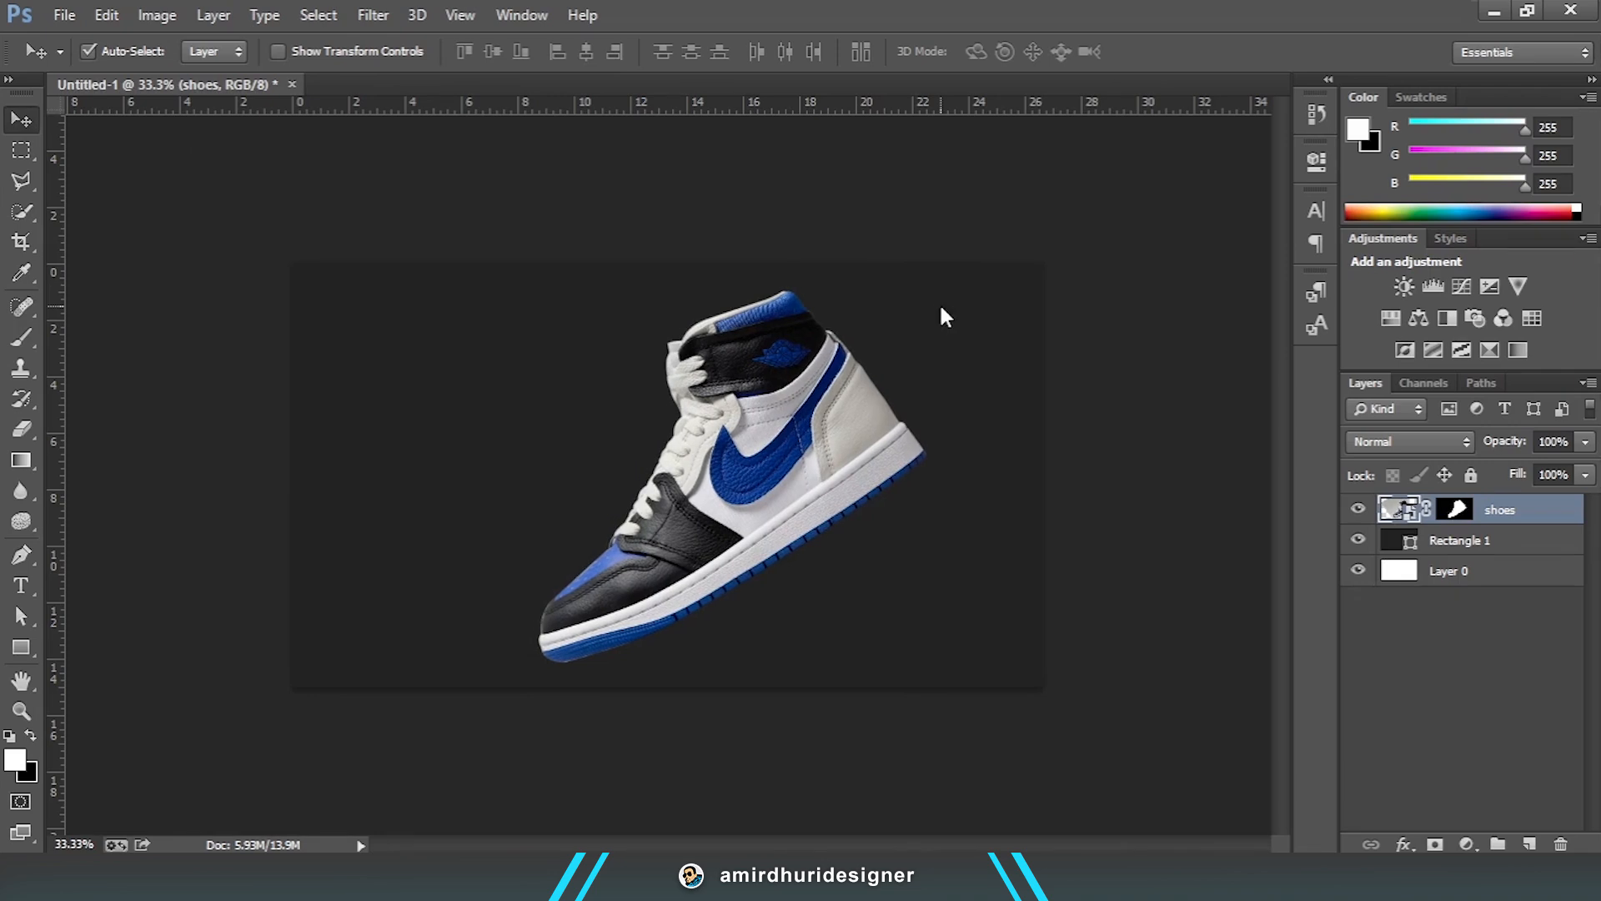
key(shift+Right)
key(shift+Right)
key(shift+Right)
key(shift+Right)
key(shift+Right)
key(shift+Right)
key(shift+Right)
key(shift+Right)
key(shift+Right)
key(shift+Right)
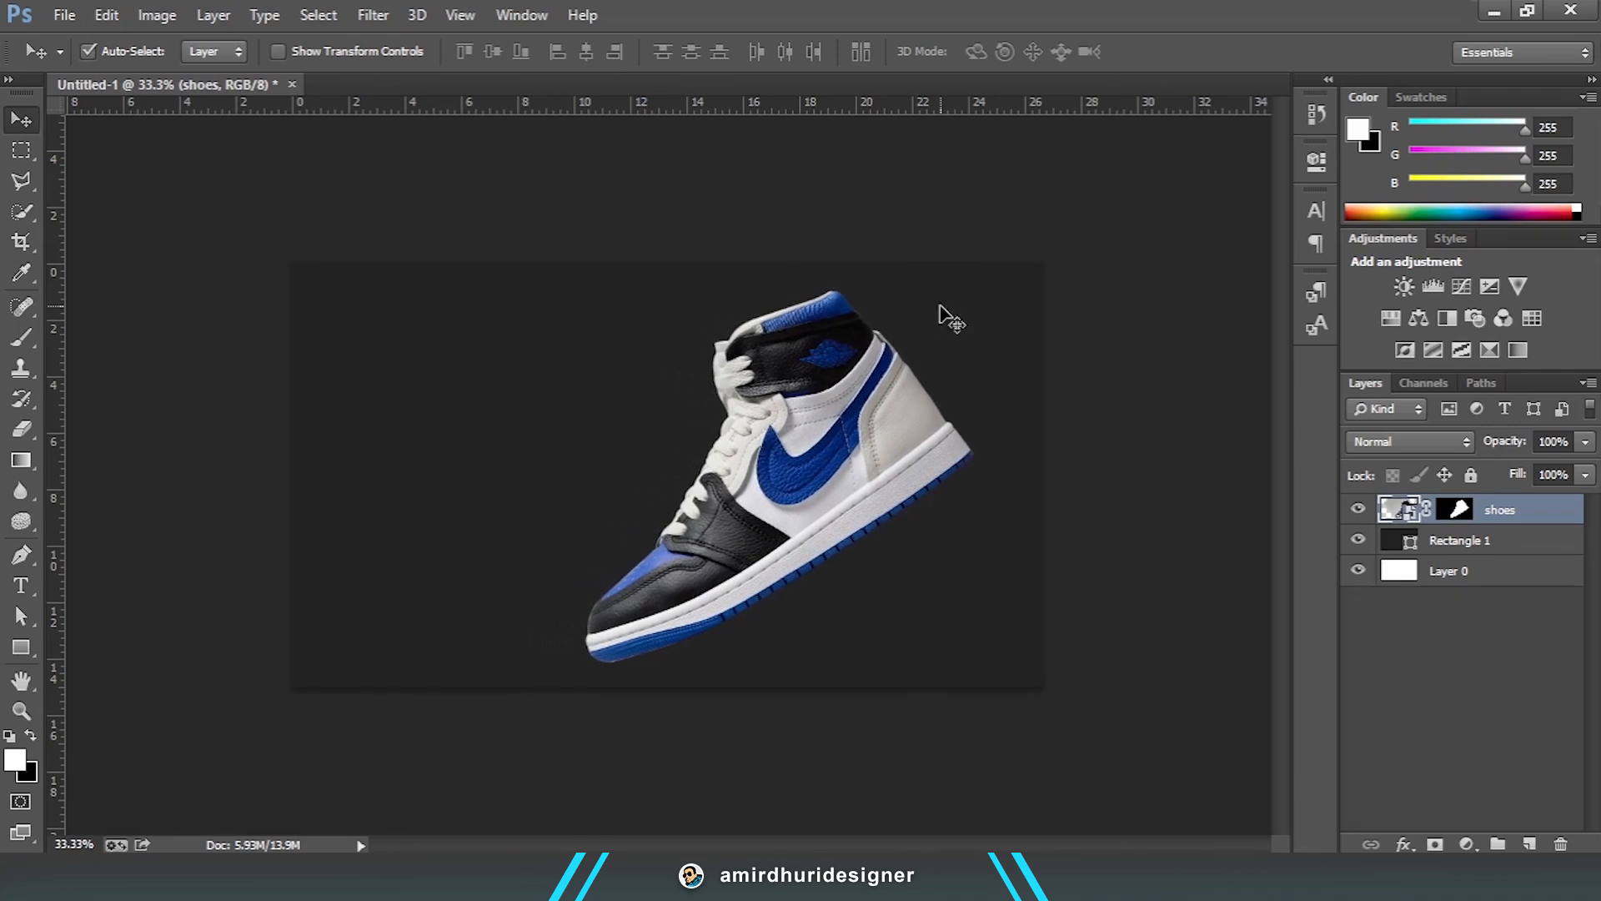
key(shift+Right)
key(shift+Right)
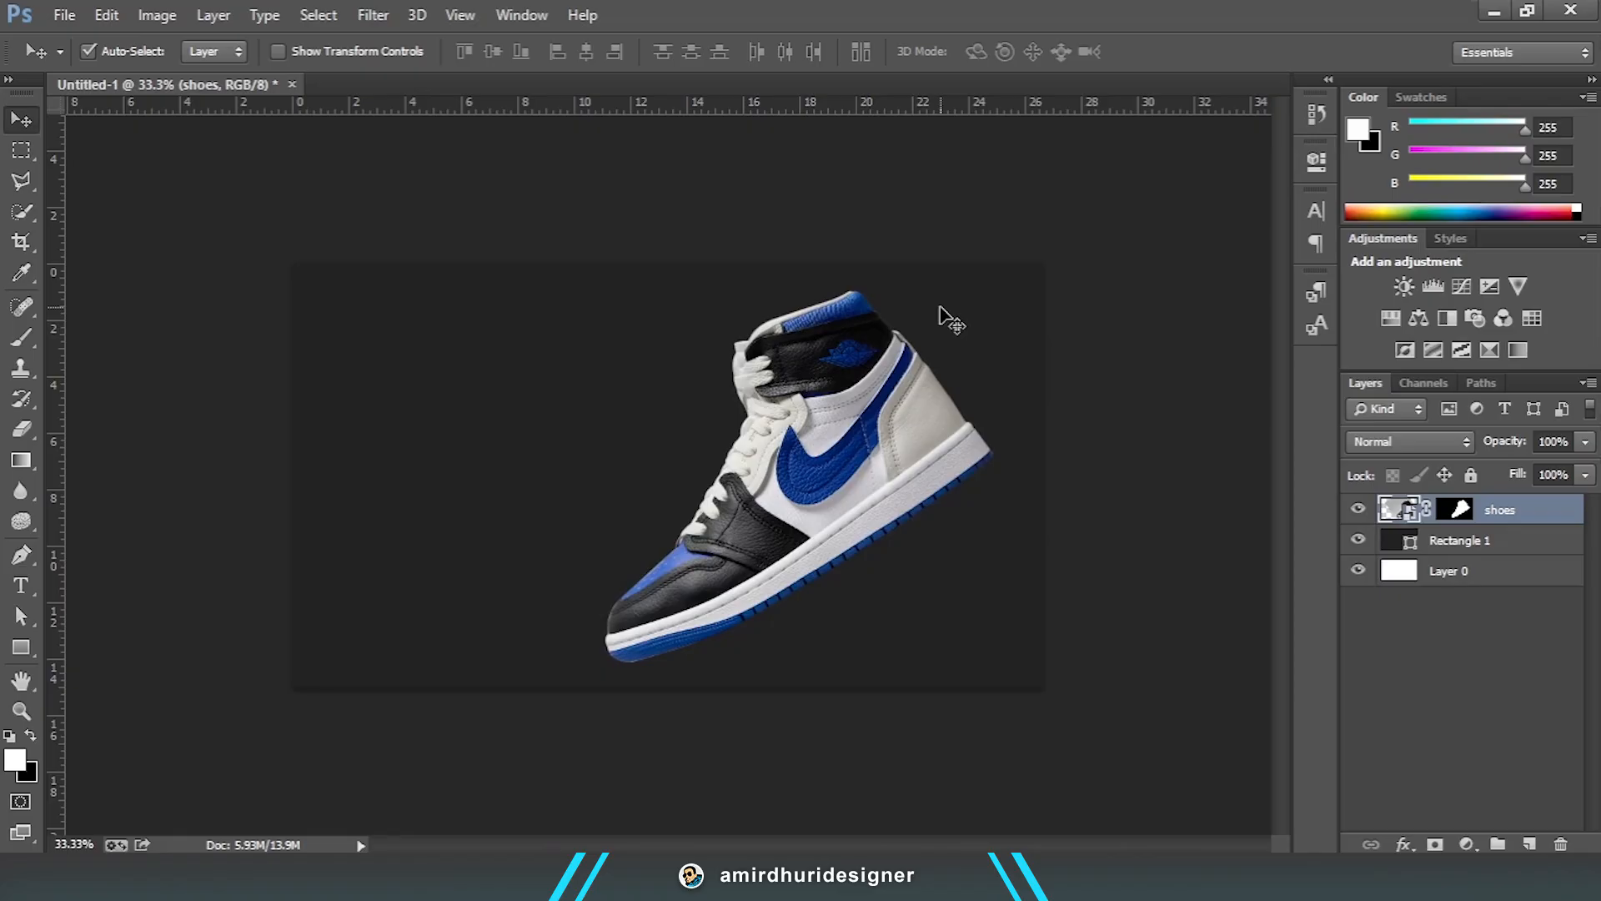
key(shift+Right)
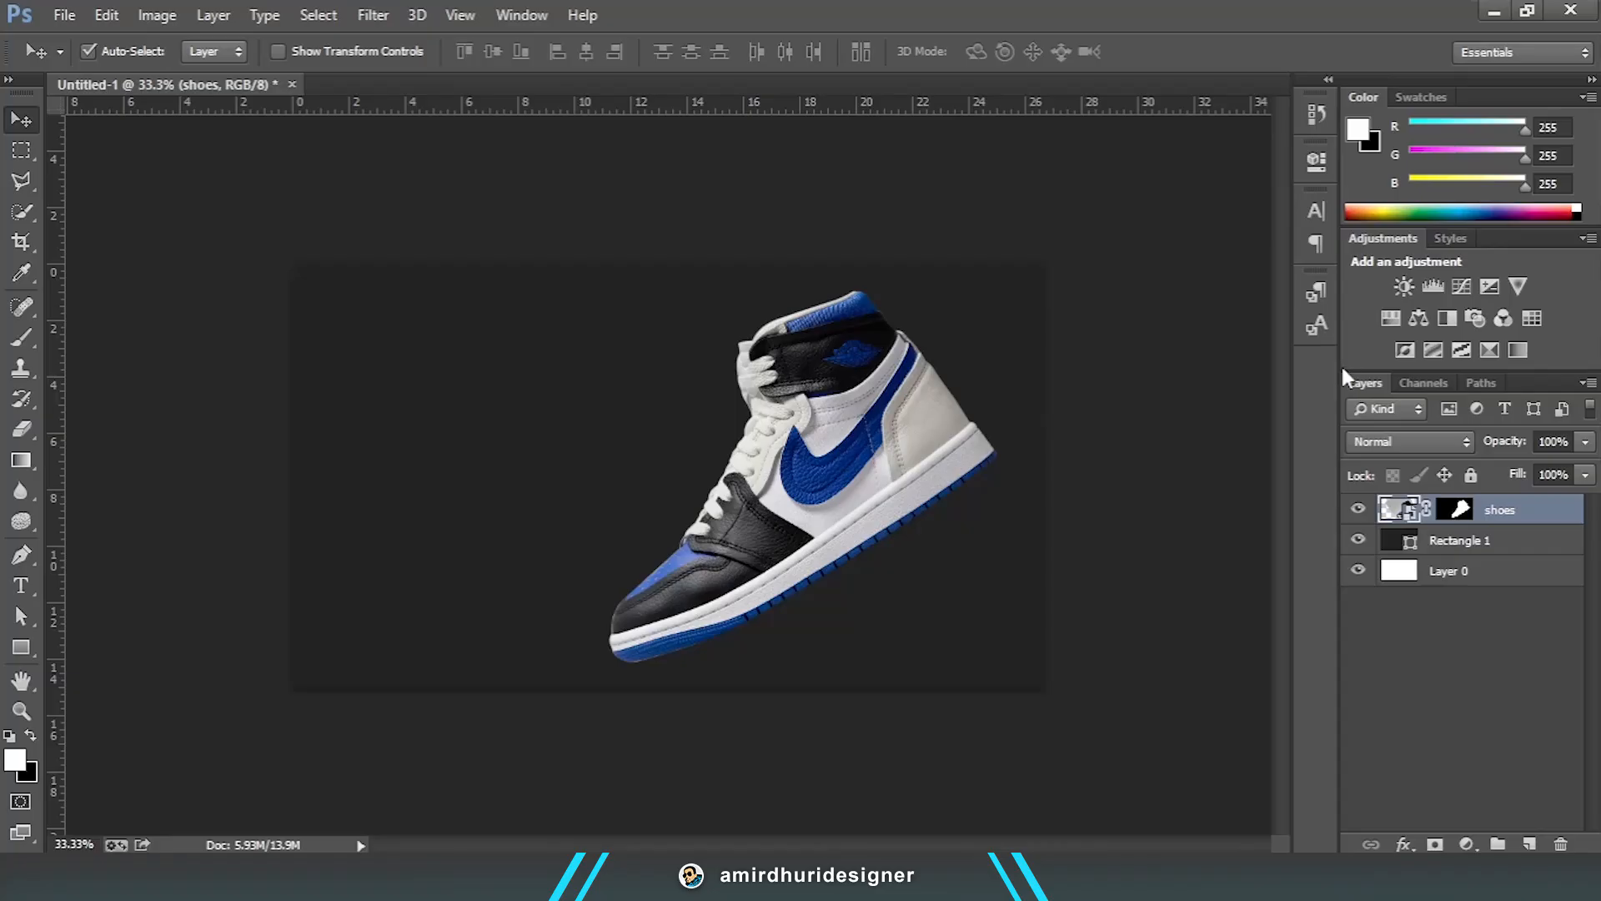
key(shift+Right)
key(shift+Right)
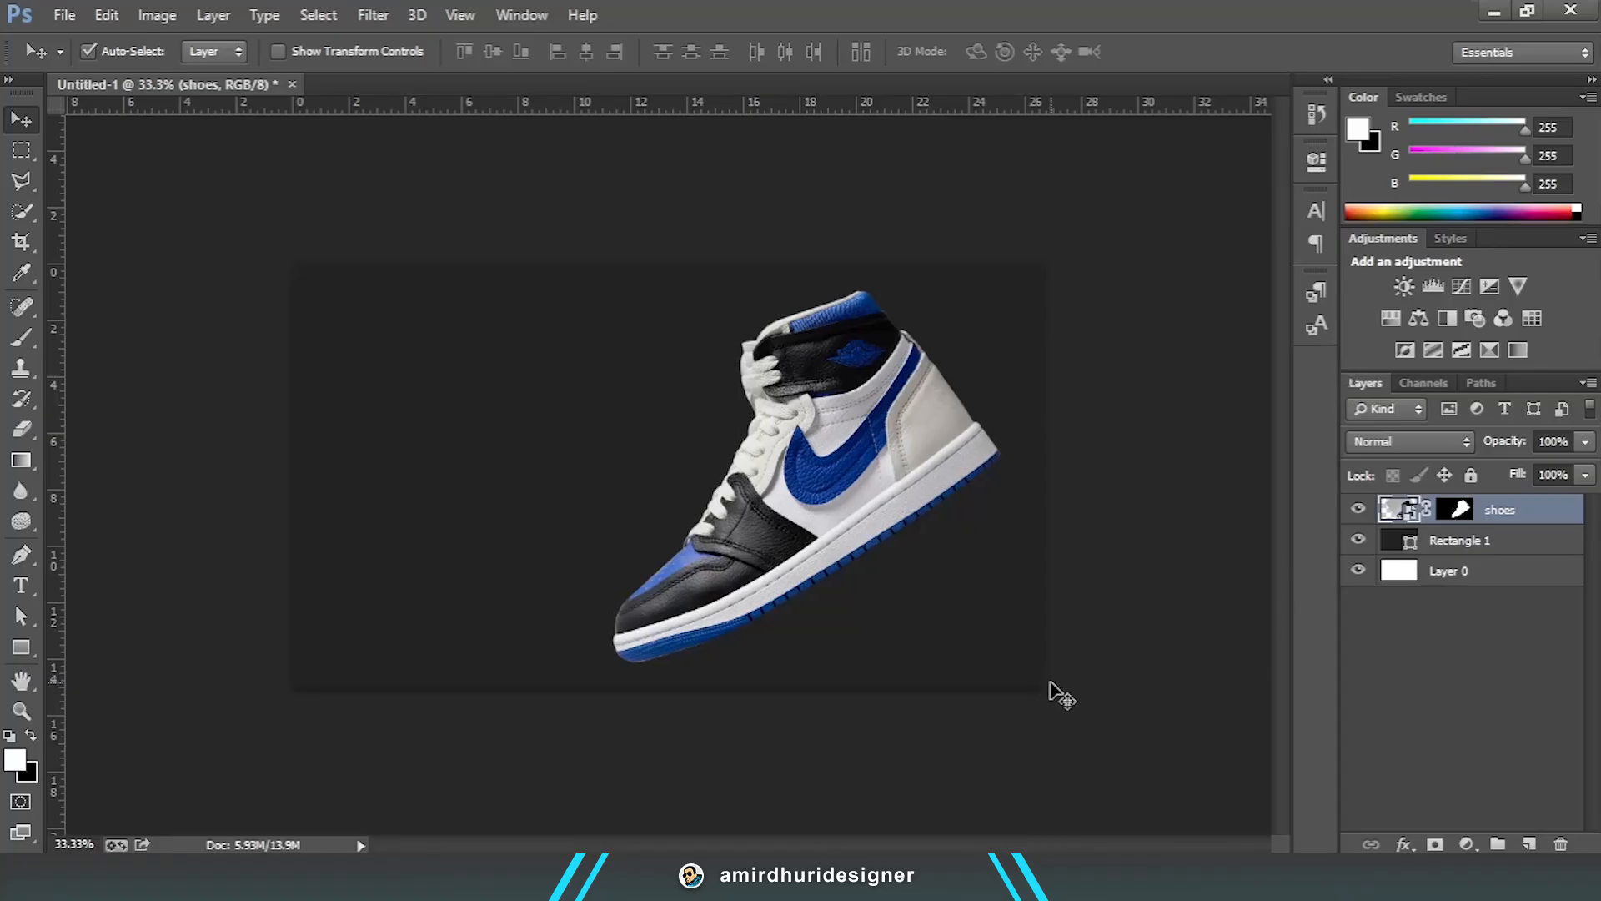
Step: Duplicate the shoes layer and enlarge the lower shoe proportionally to about 161%, shifted slightly left behind the copy
key(ctrl+j)
click(1396, 547)
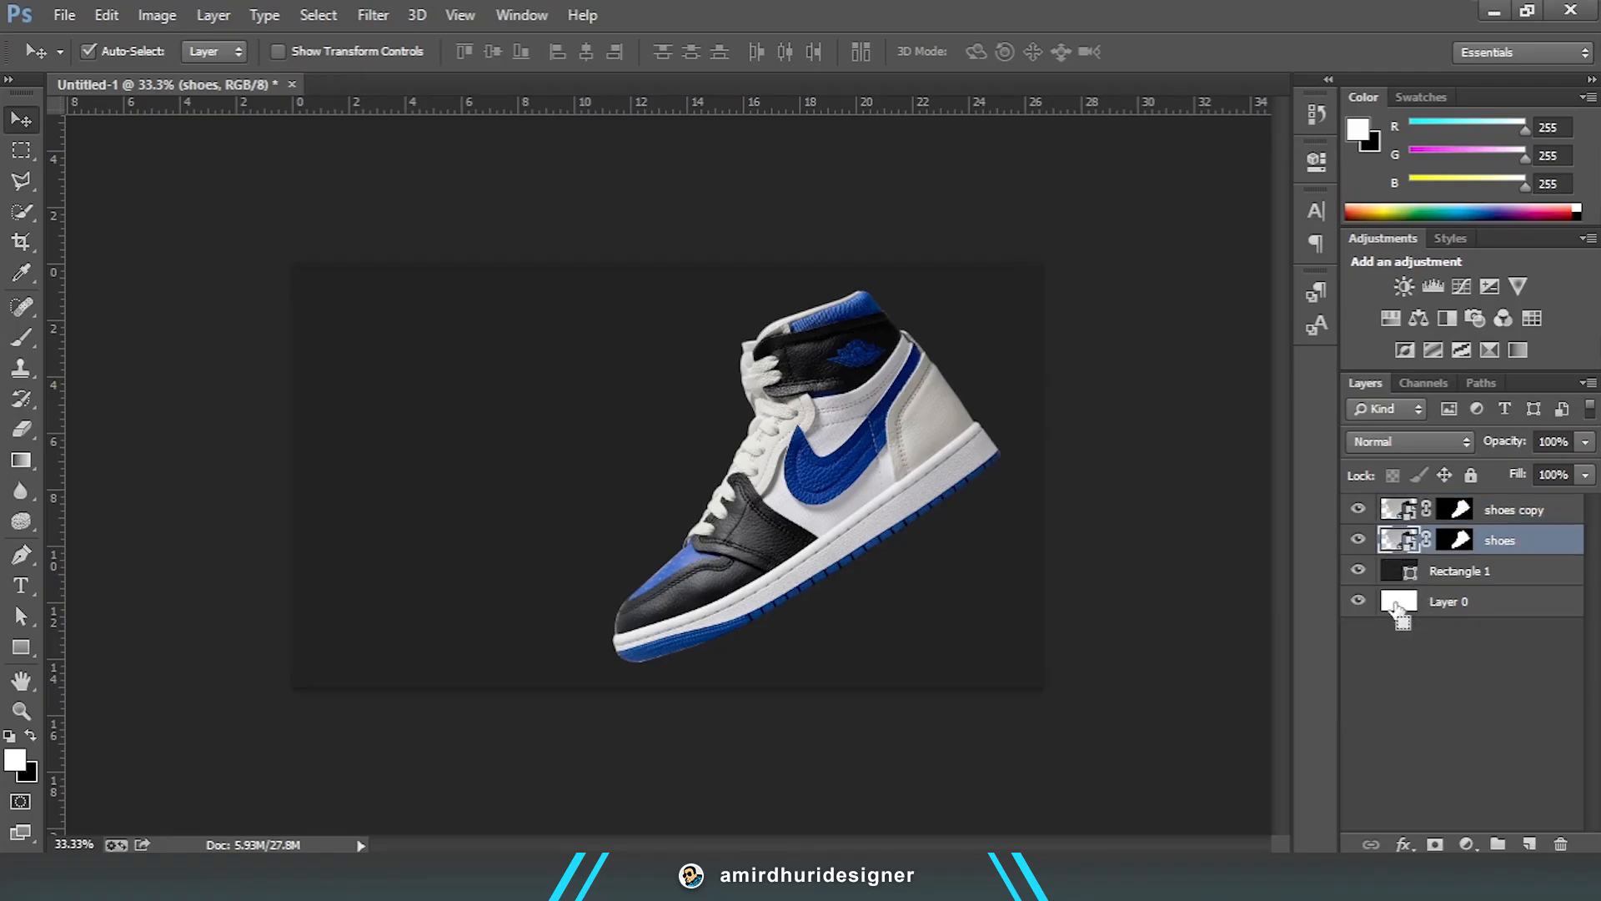
key(ctrl+t)
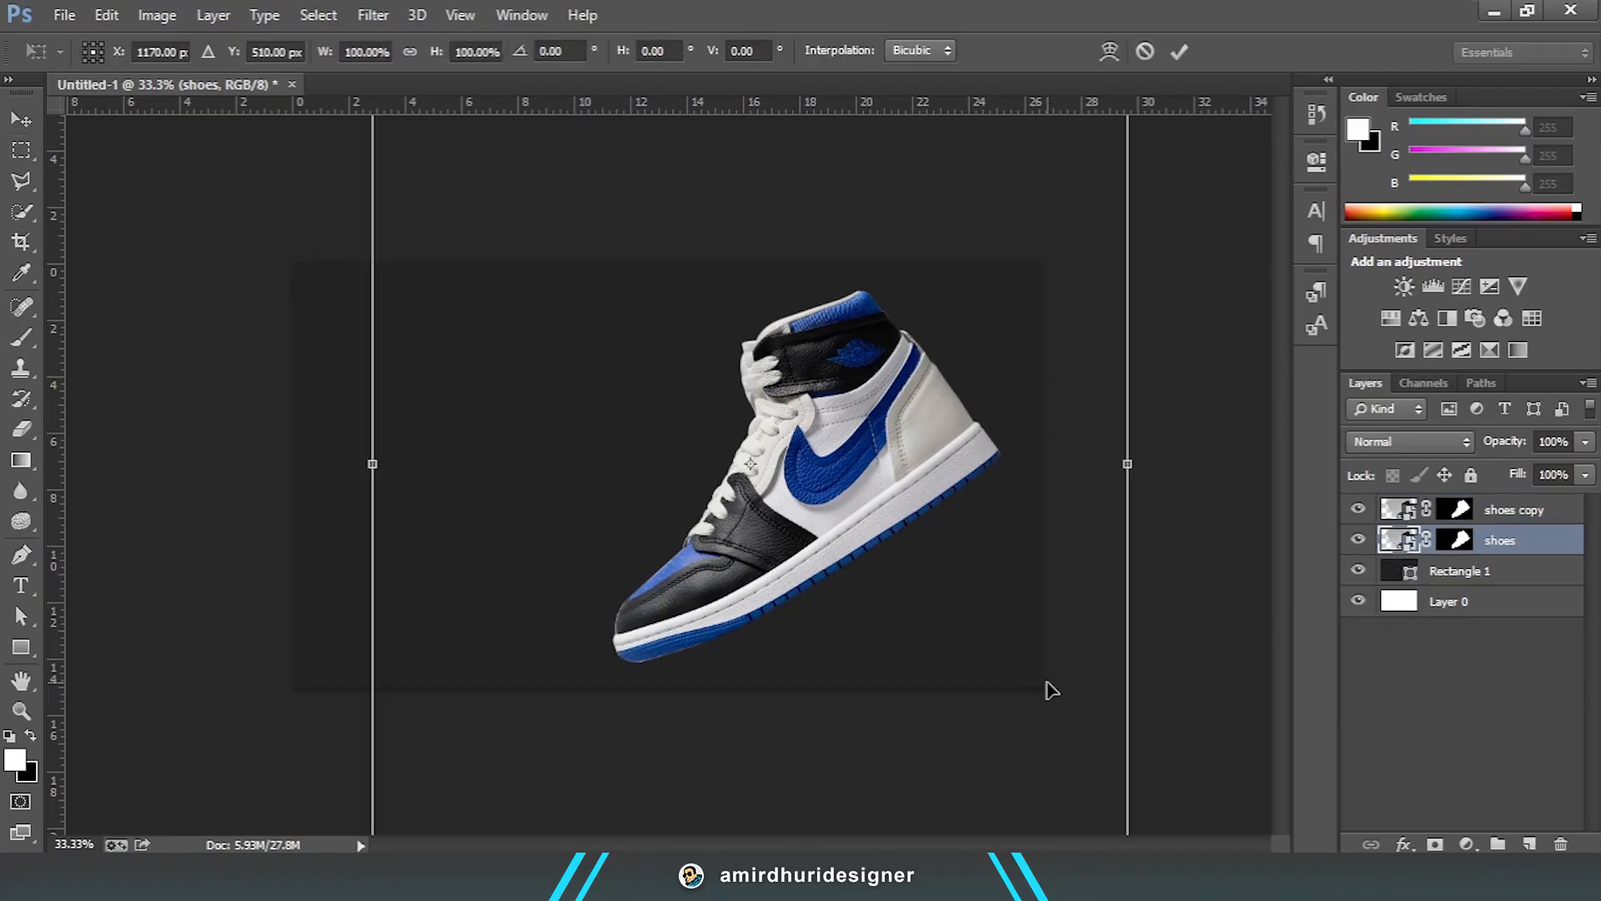
key(ctrl+minus)
key(ctrl+minus)
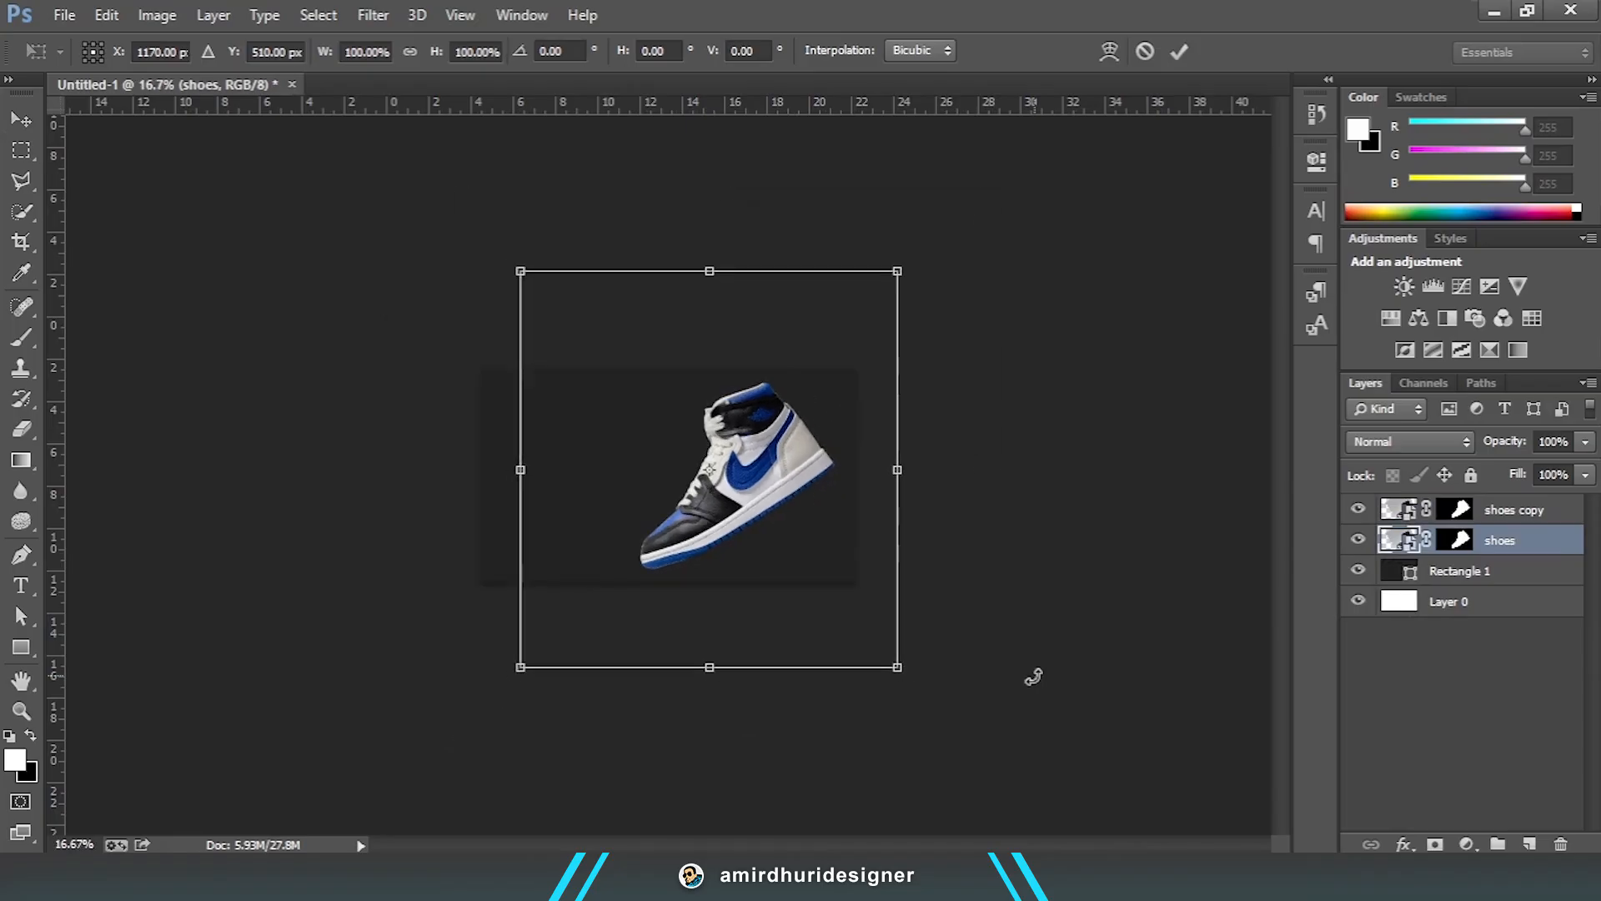
drag(897, 672, 1039, 767)
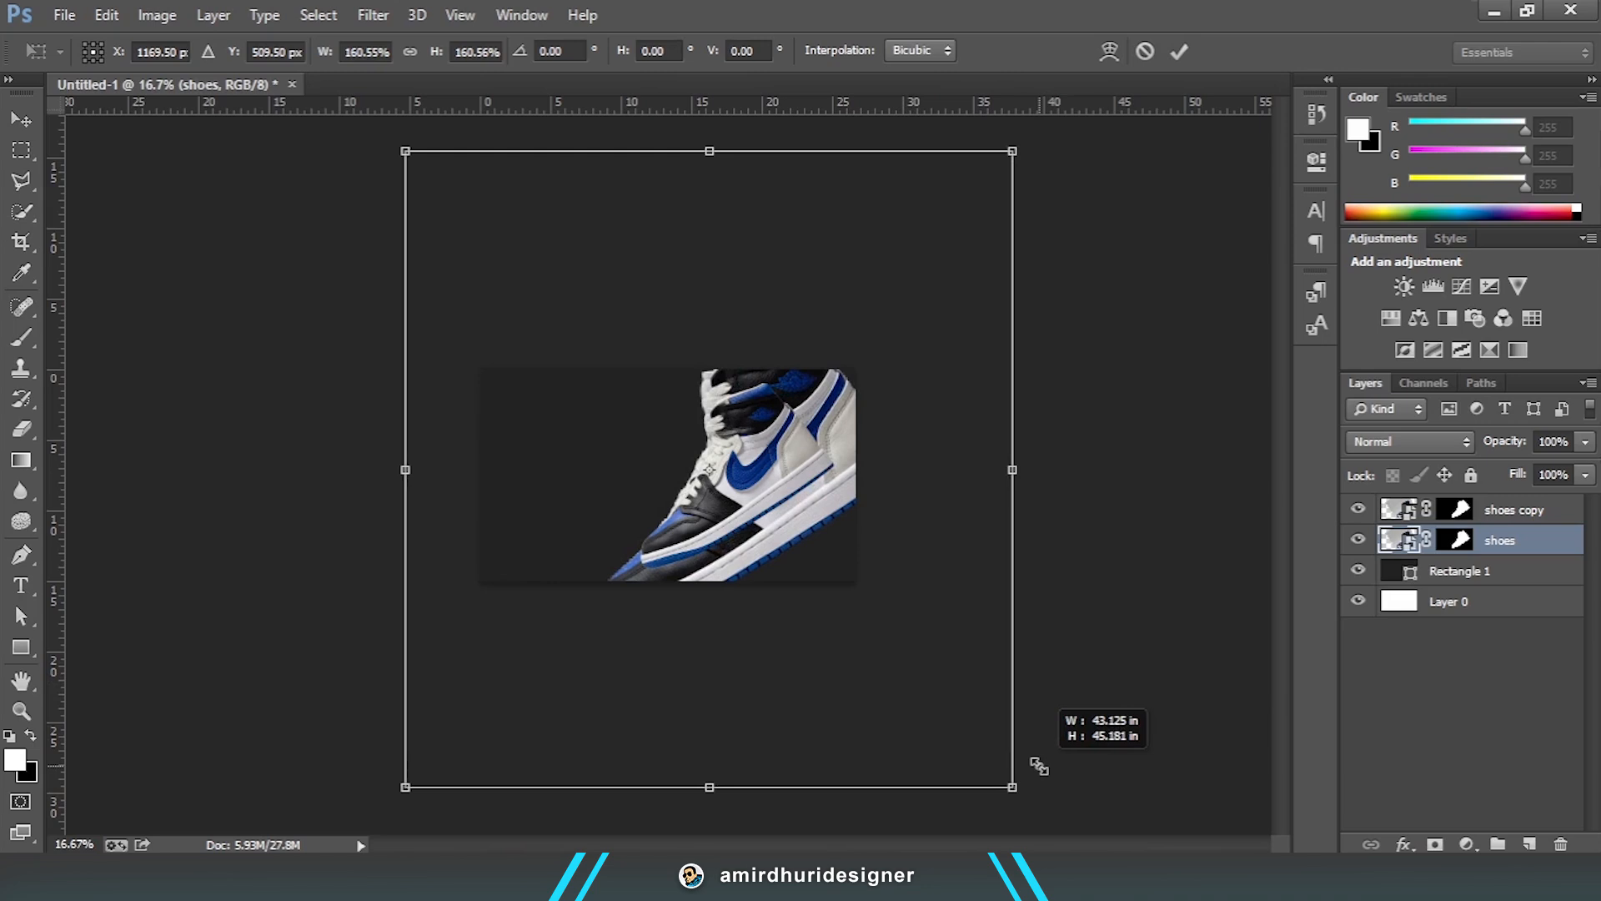
drag(1039, 767, 1040, 768)
mouse_move(786, 542)
mouse_down()
mouse_move(770, 543)
mouse_move(802, 544)
mouse_move(760, 535)
mouse_move(792, 542)
mouse_up()
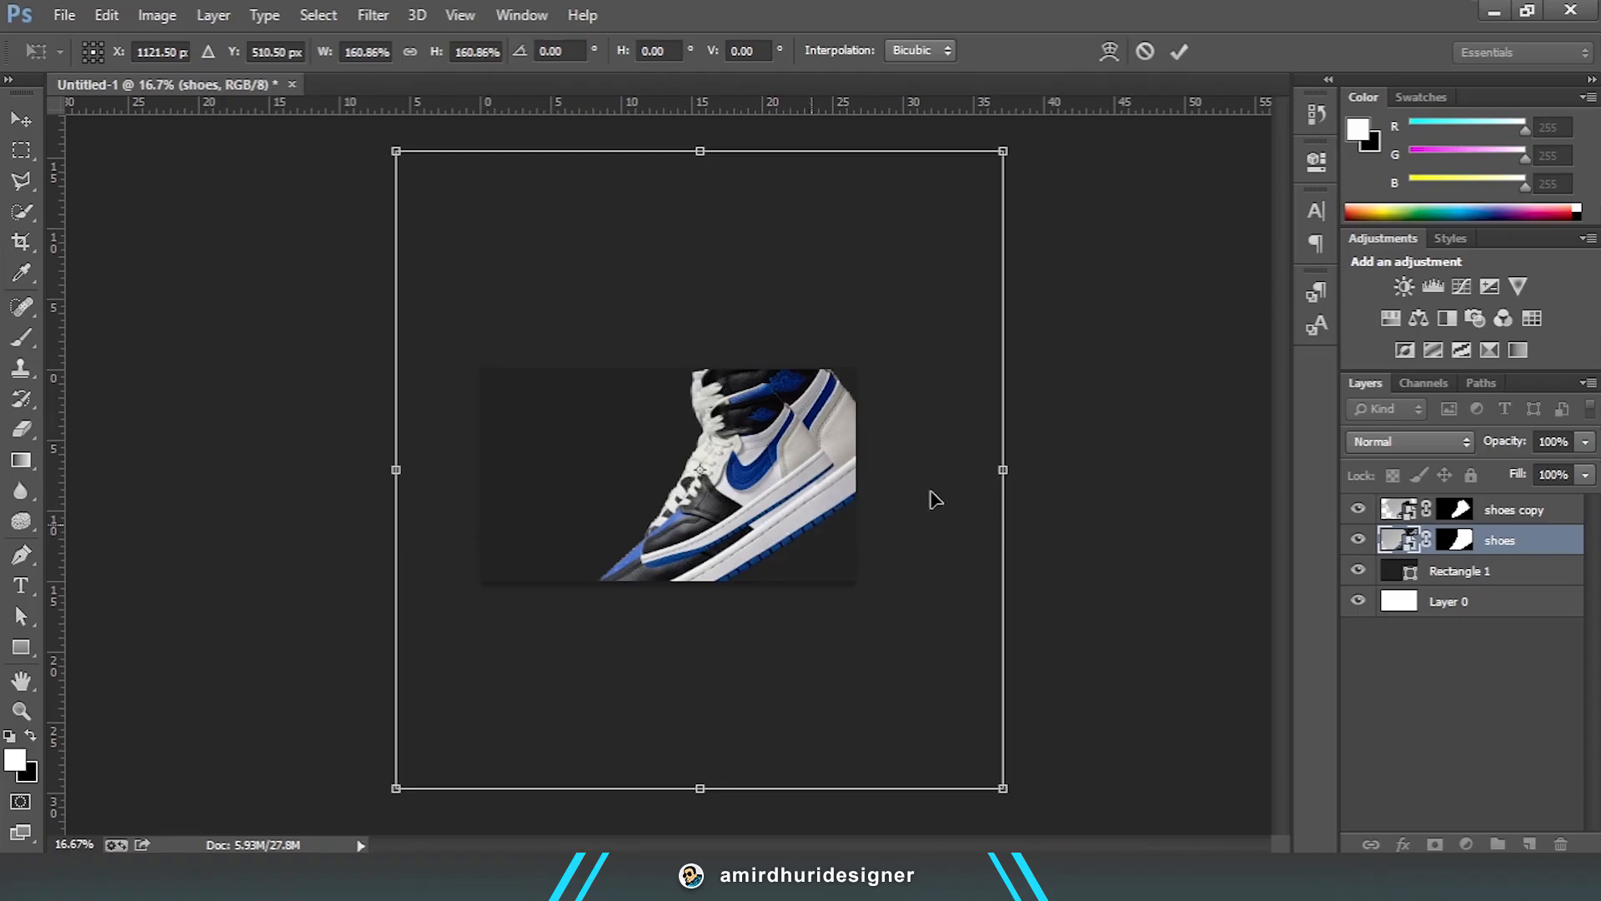
key(Return)
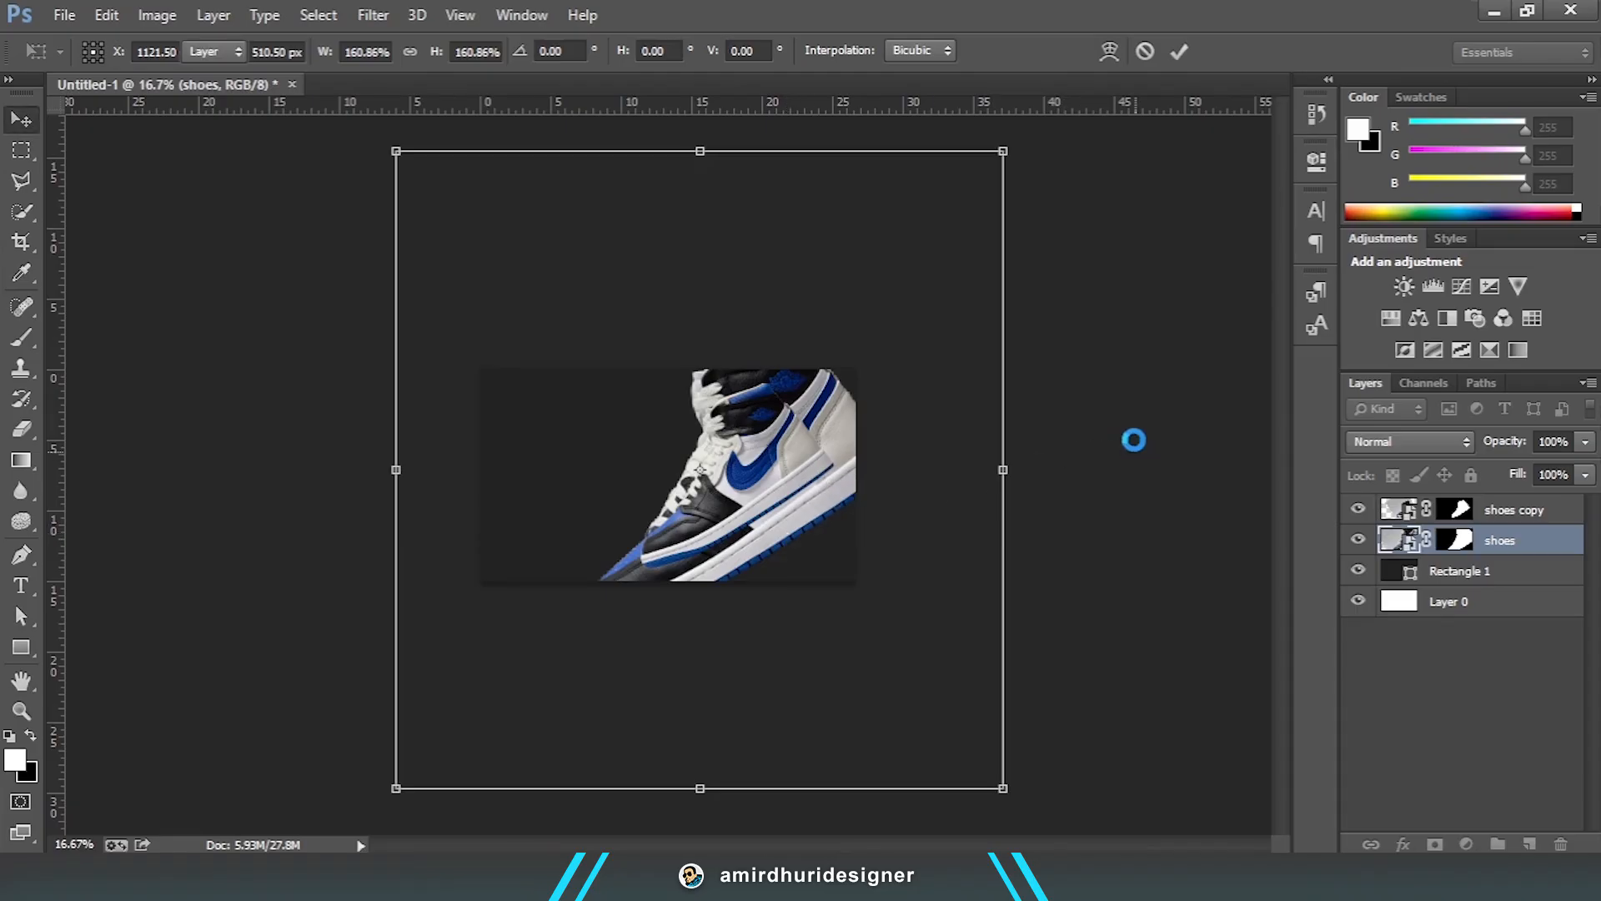
Step: Set the opacity of the enlarged background shoe layer to 5%
click(1585, 442)
drag(1505, 467, 1464, 472)
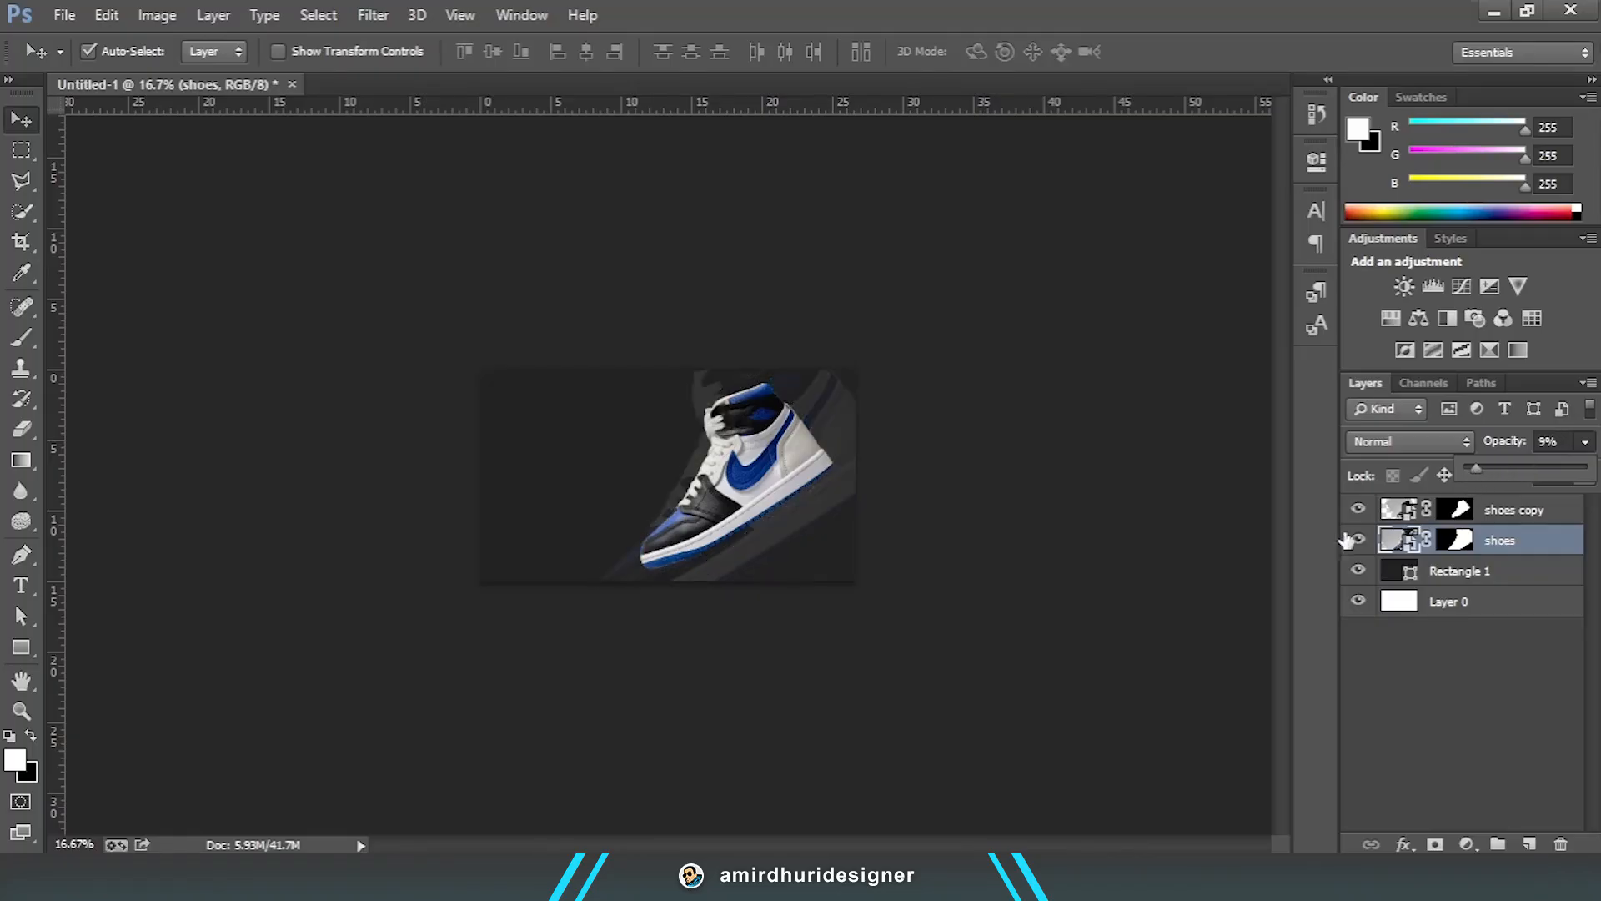
click(1157, 566)
key(ctrl+plus)
key(ctrl+plus)
key(ctrl+plus)
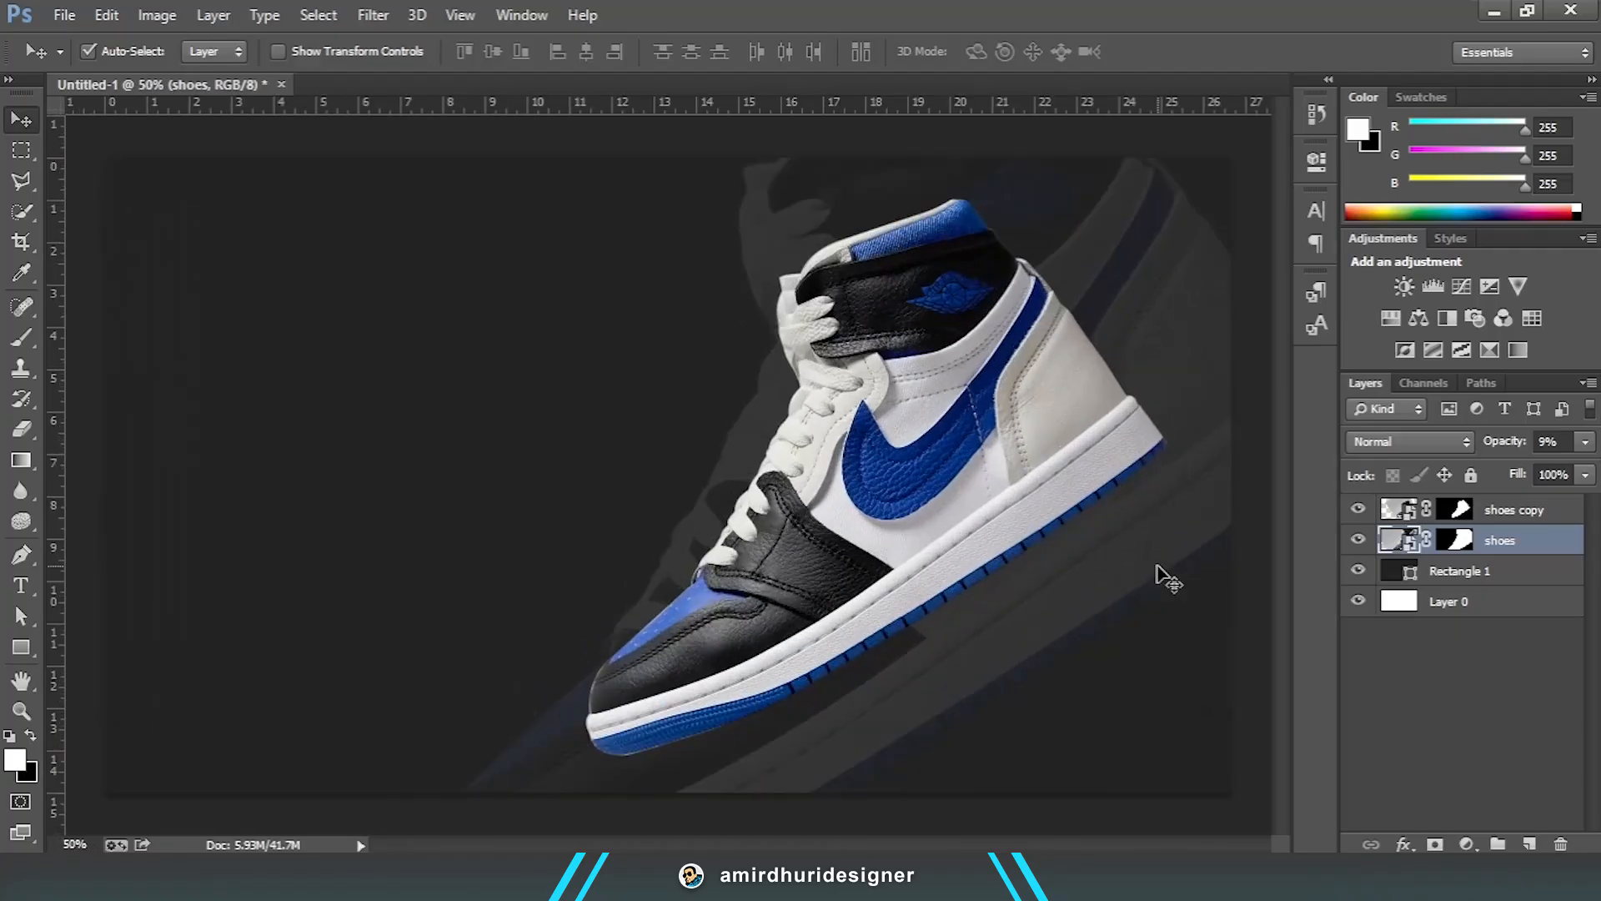
key(ctrl+minus)
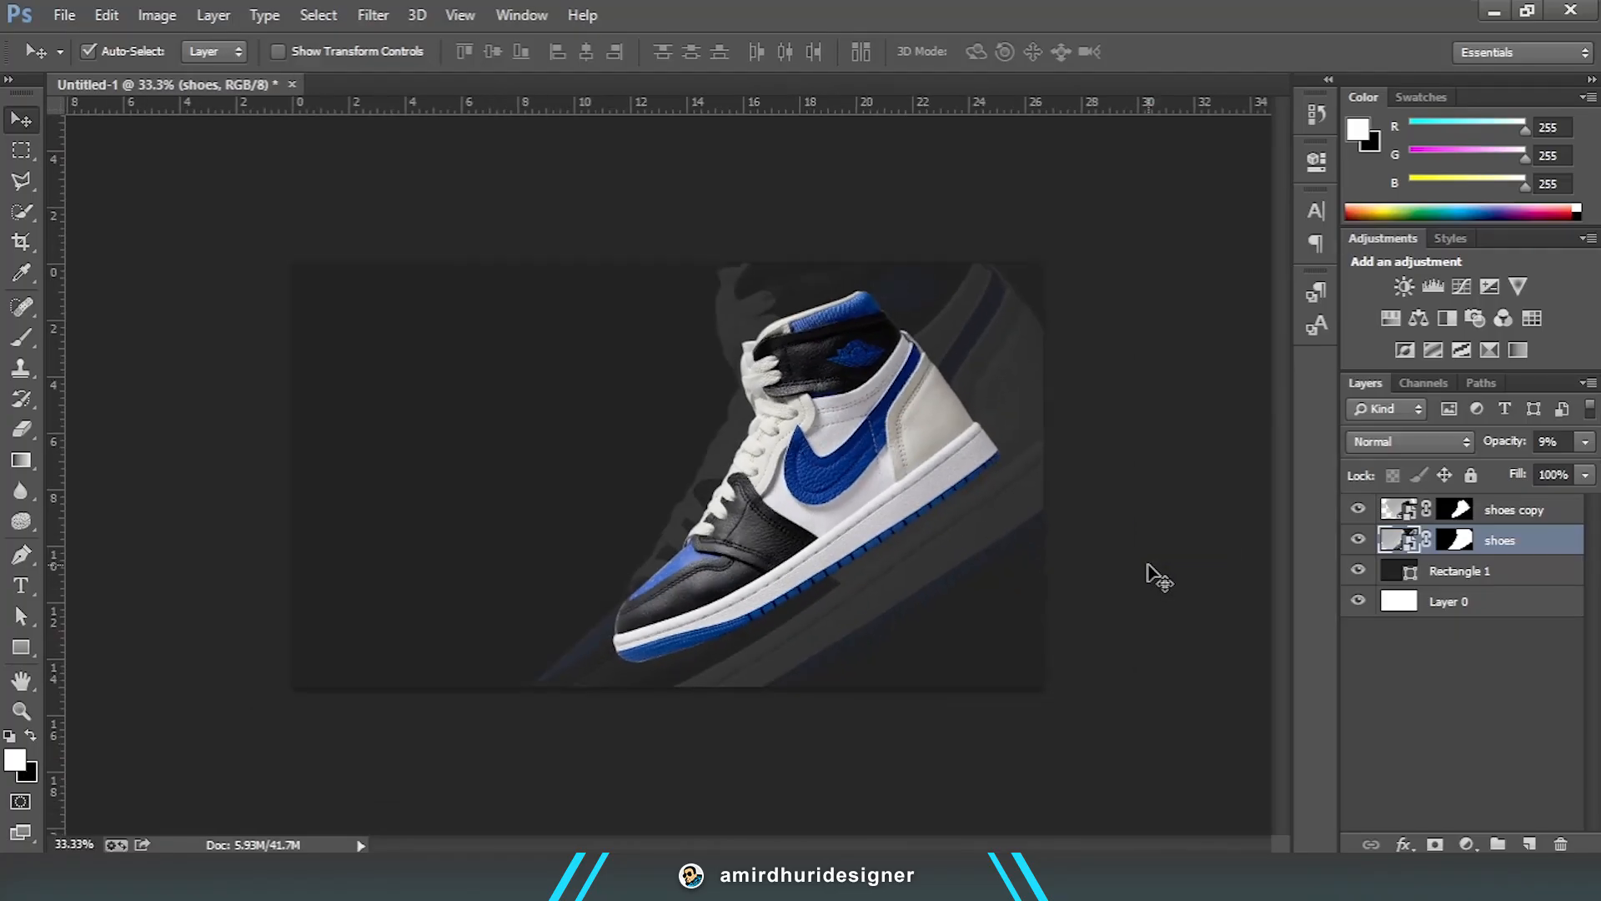
click(1586, 442)
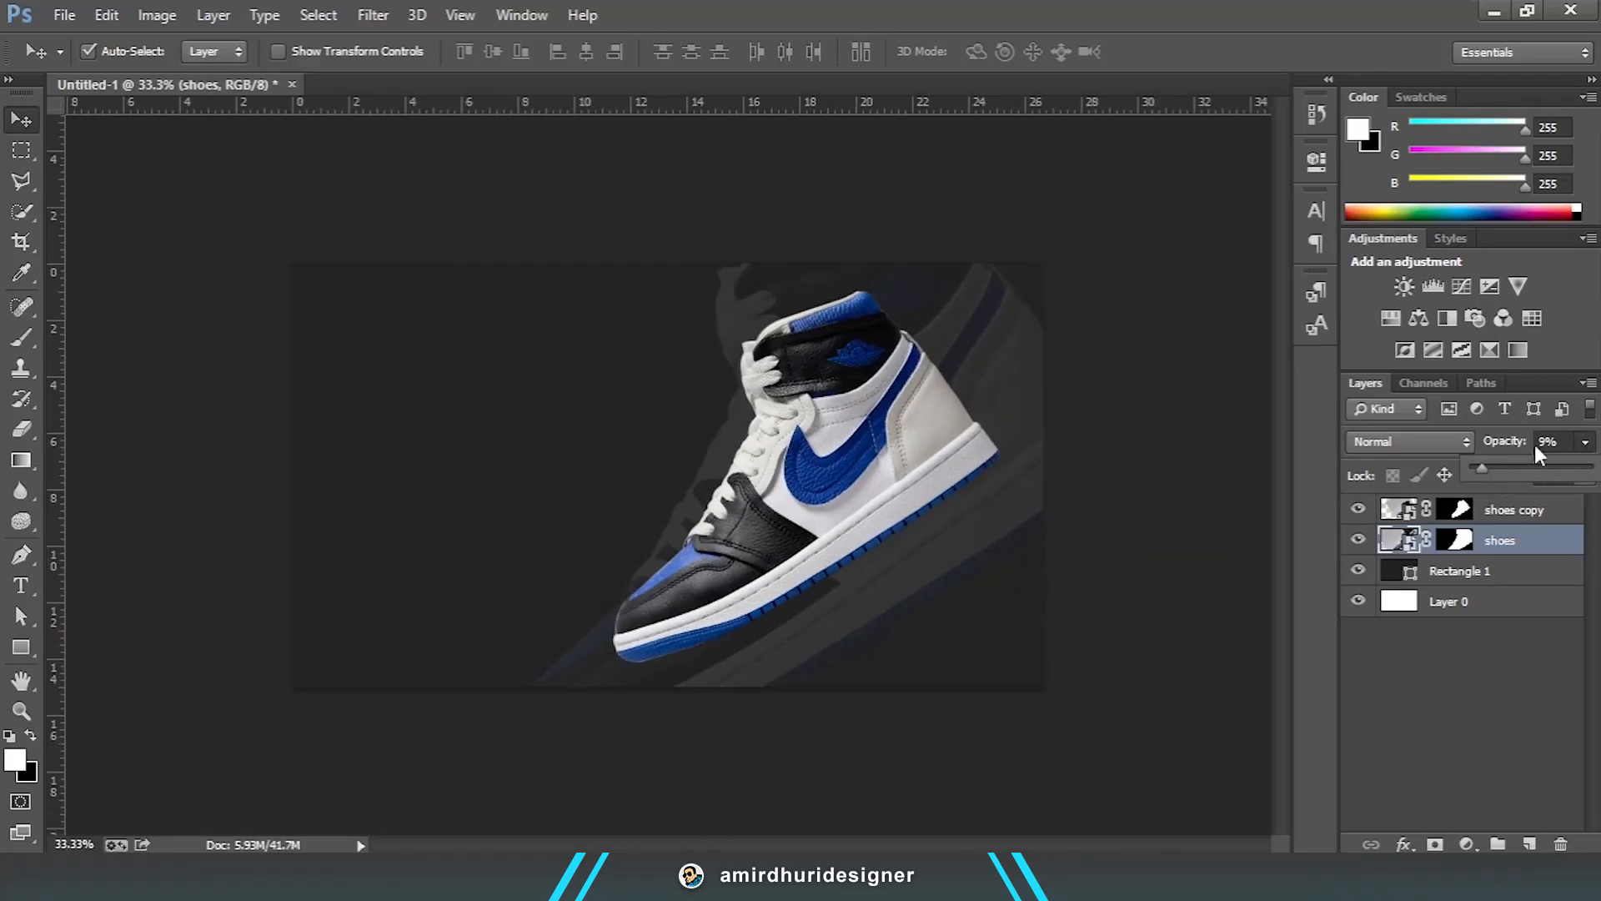
click(1543, 441)
text(5)
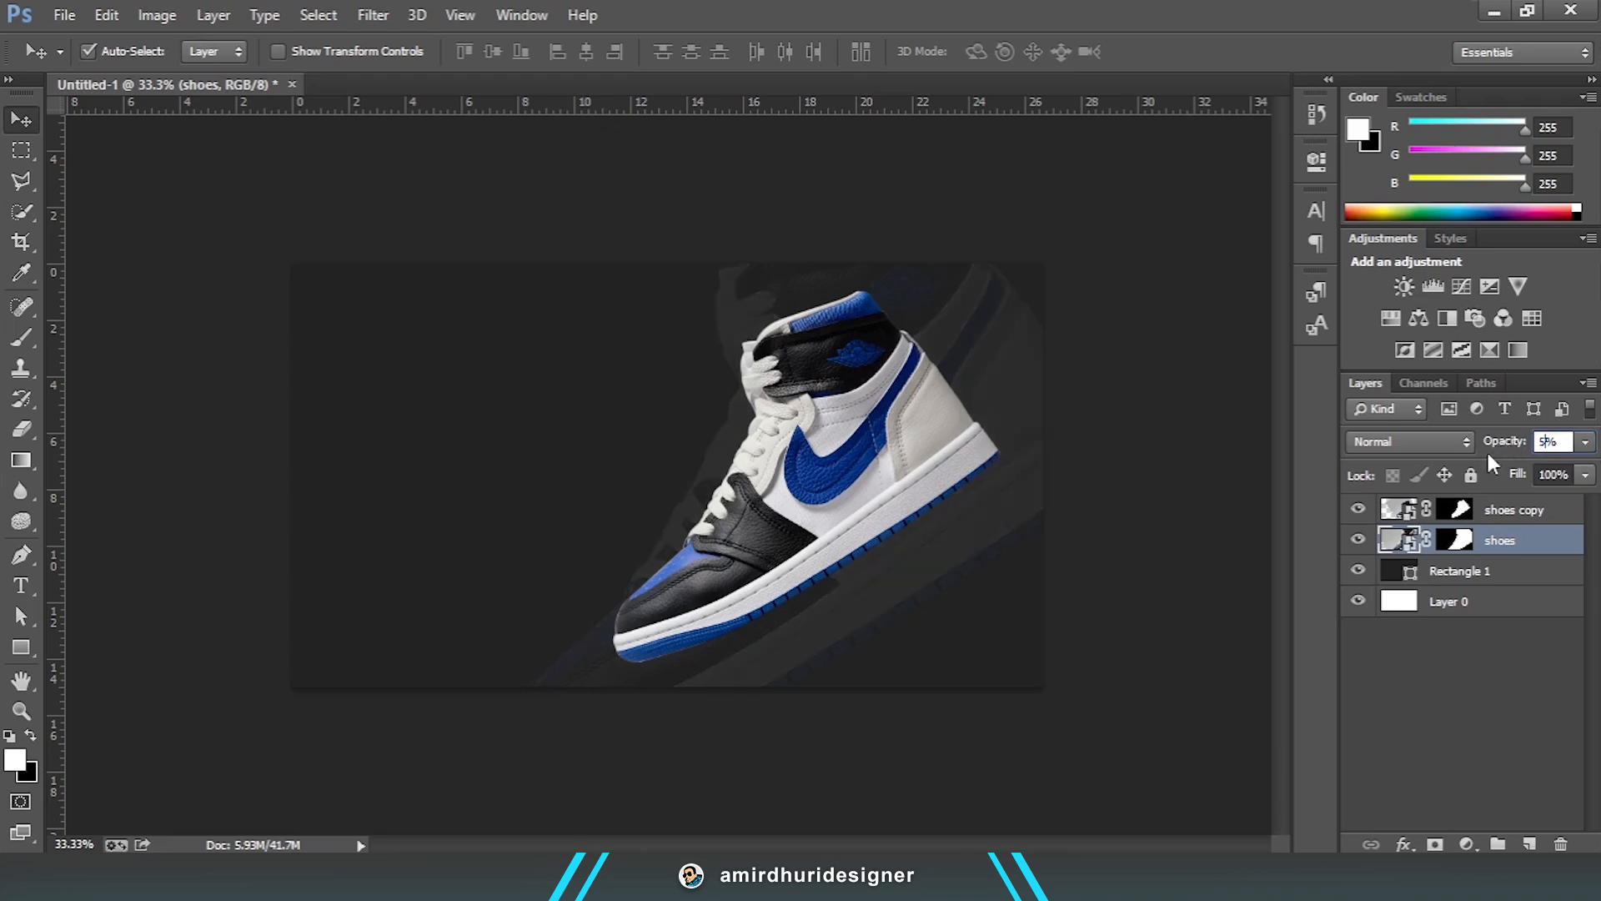
click(1222, 498)
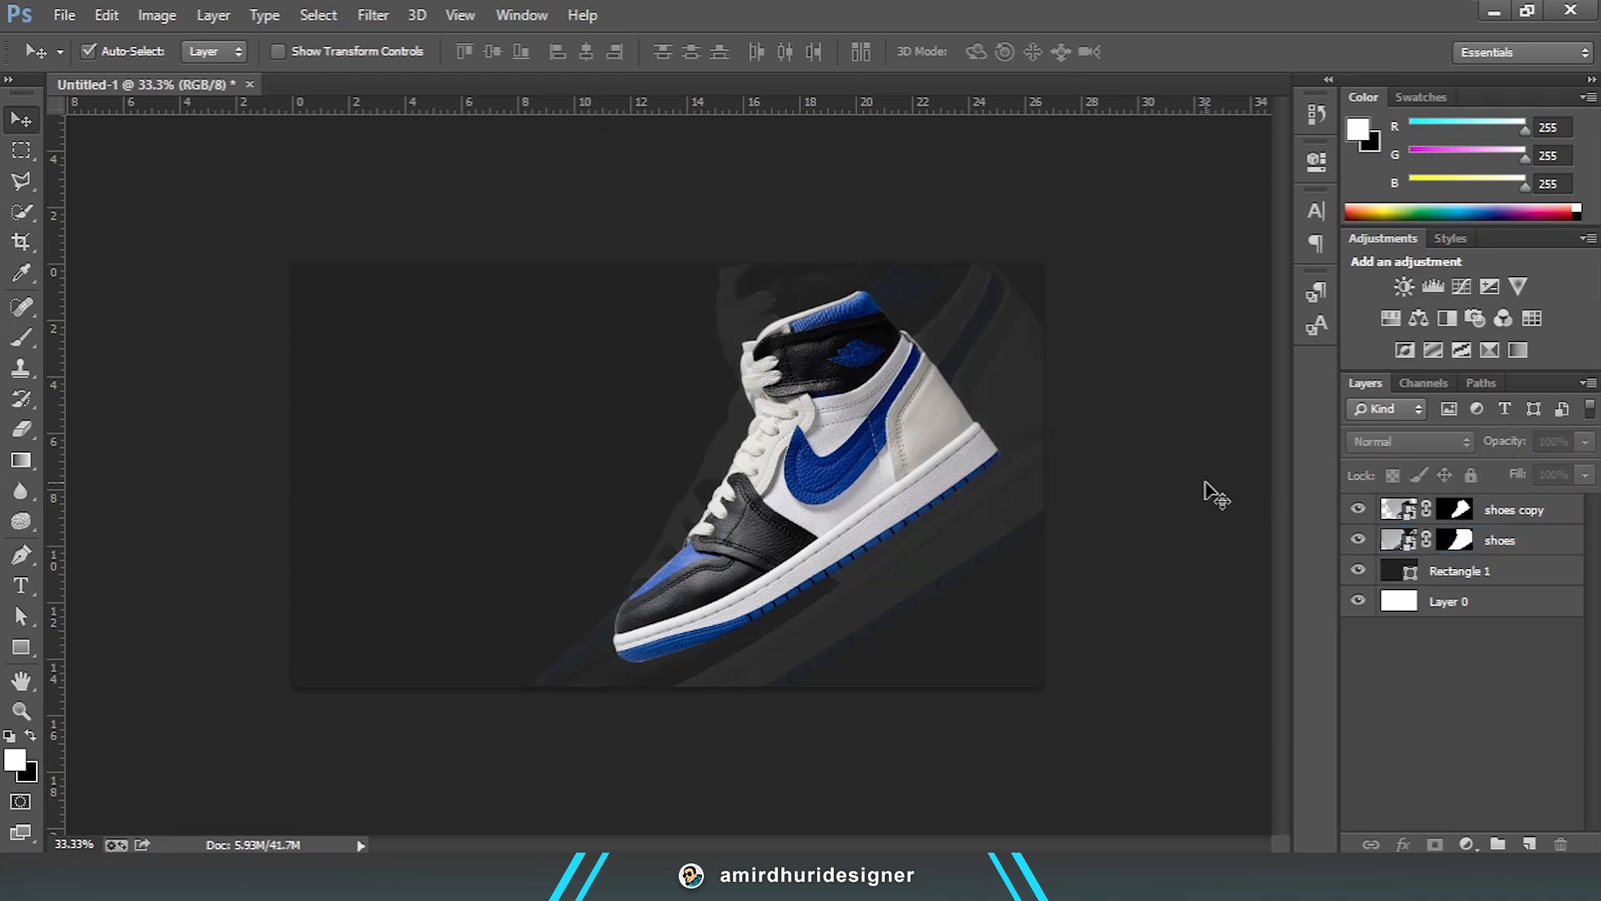
Step: Add an Outer Glow to the shoes copy layer in blue #4f77cc sampled from the shoe's toe, with an increased glow size
click(1394, 542)
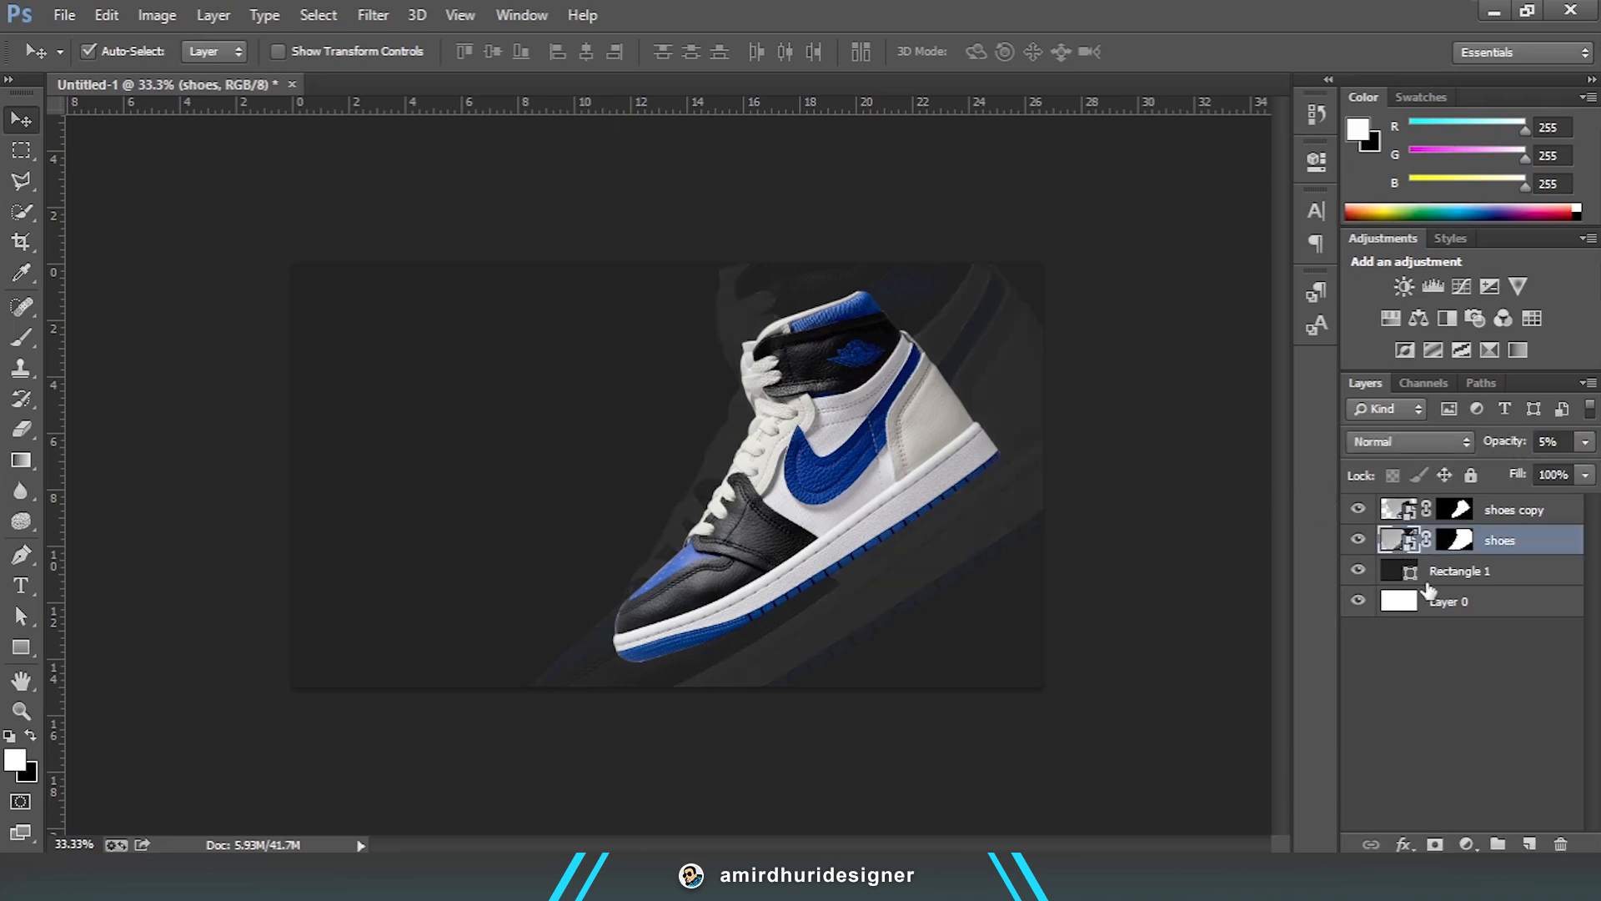
click(1404, 512)
click(1404, 844)
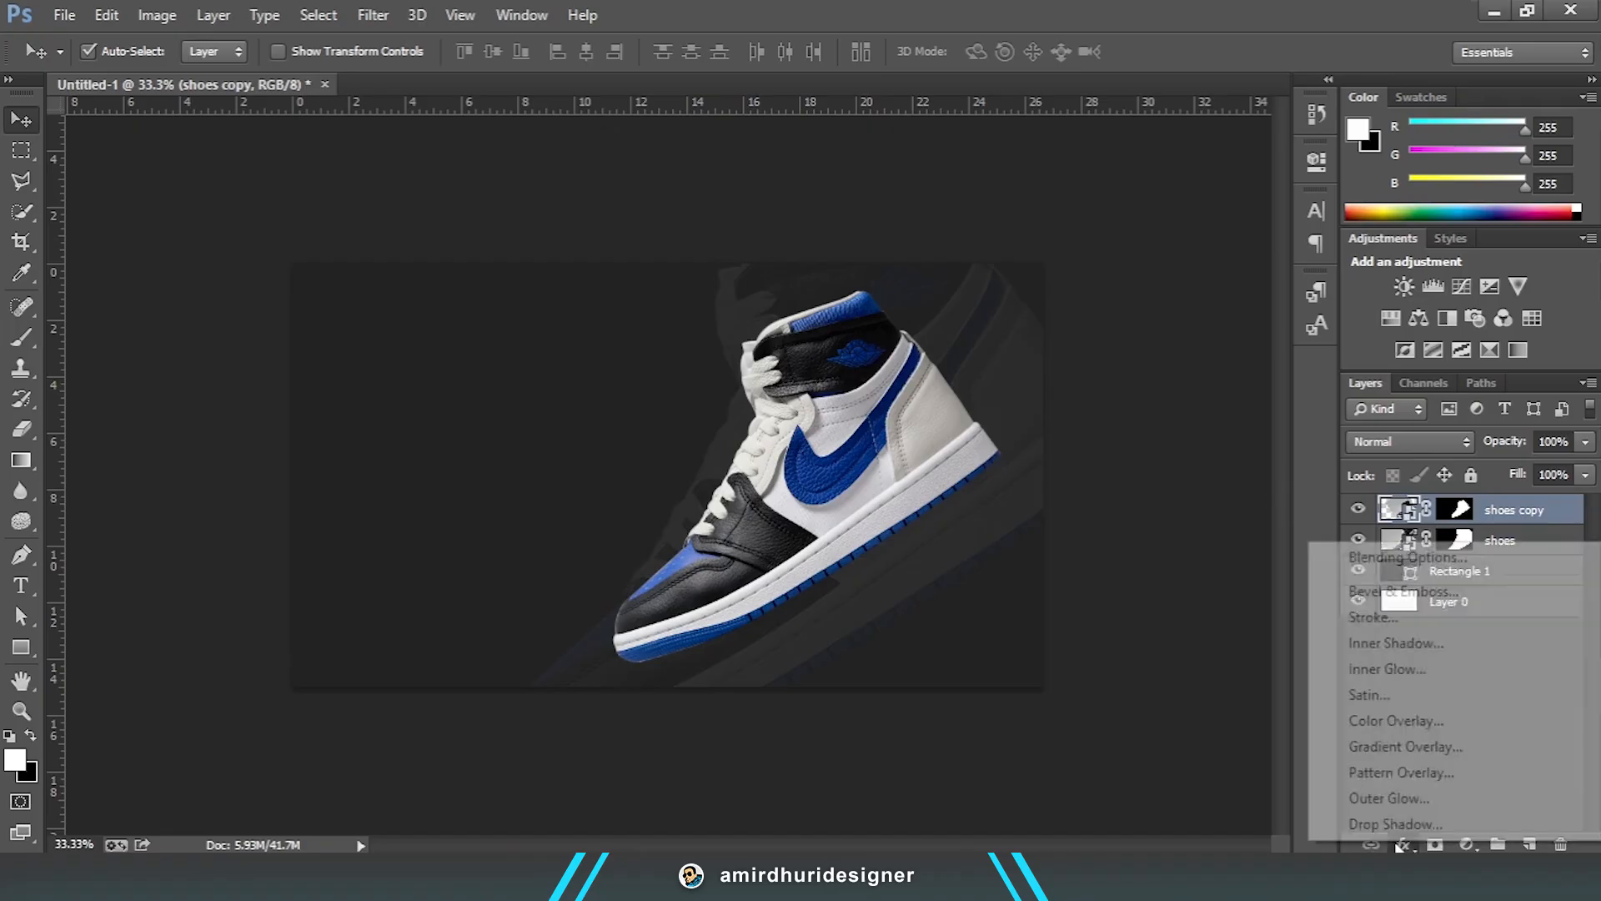
click(1414, 797)
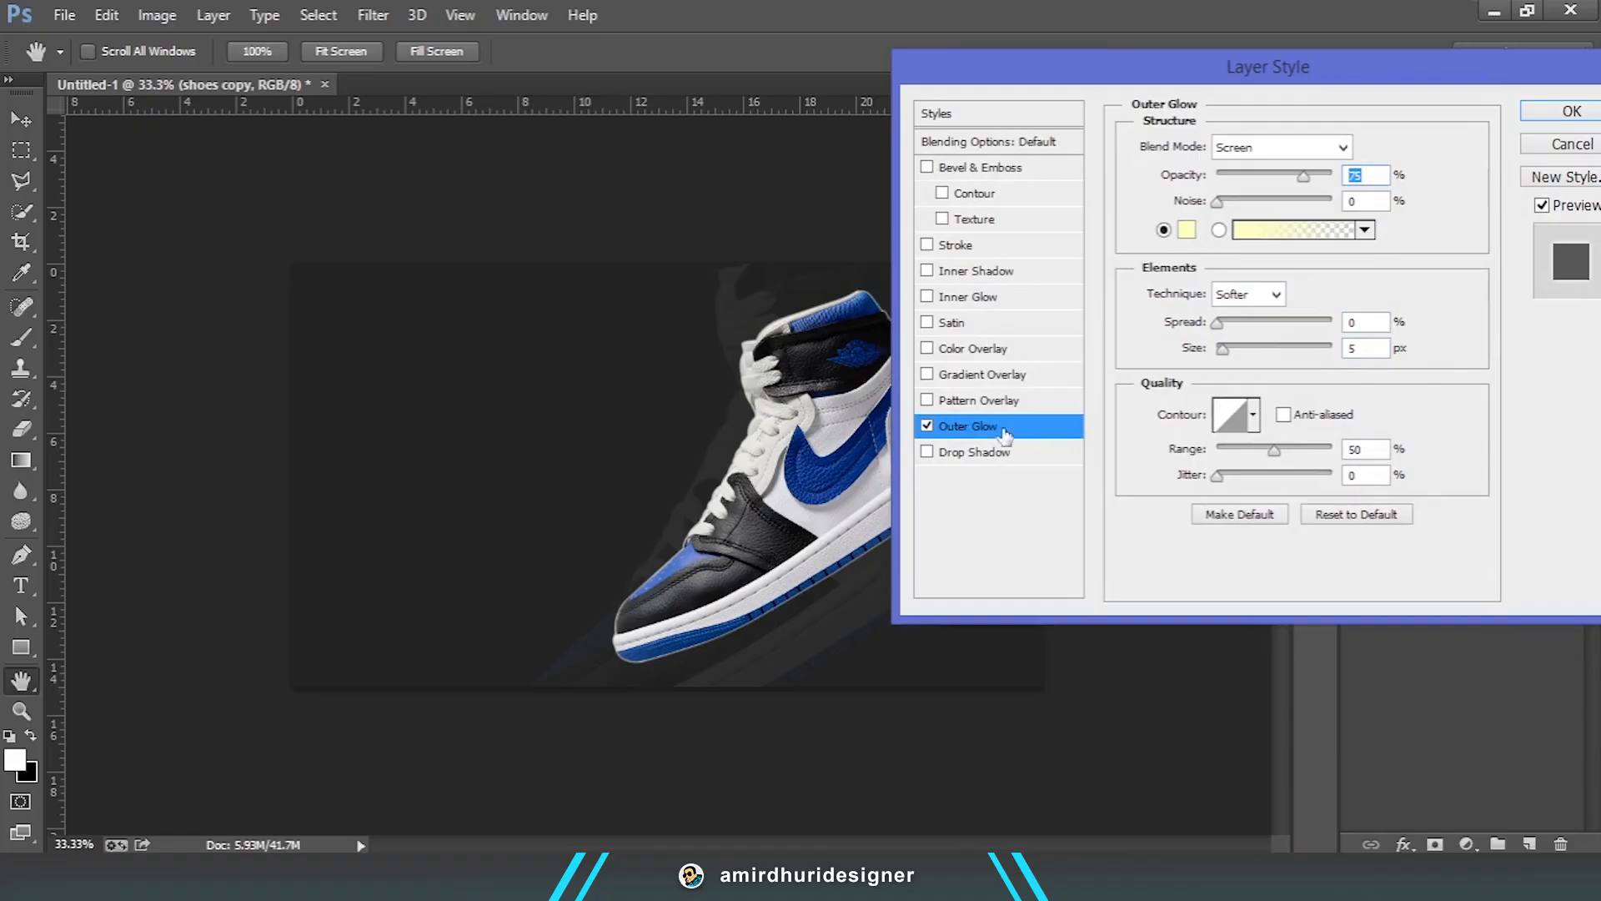
click(1187, 230)
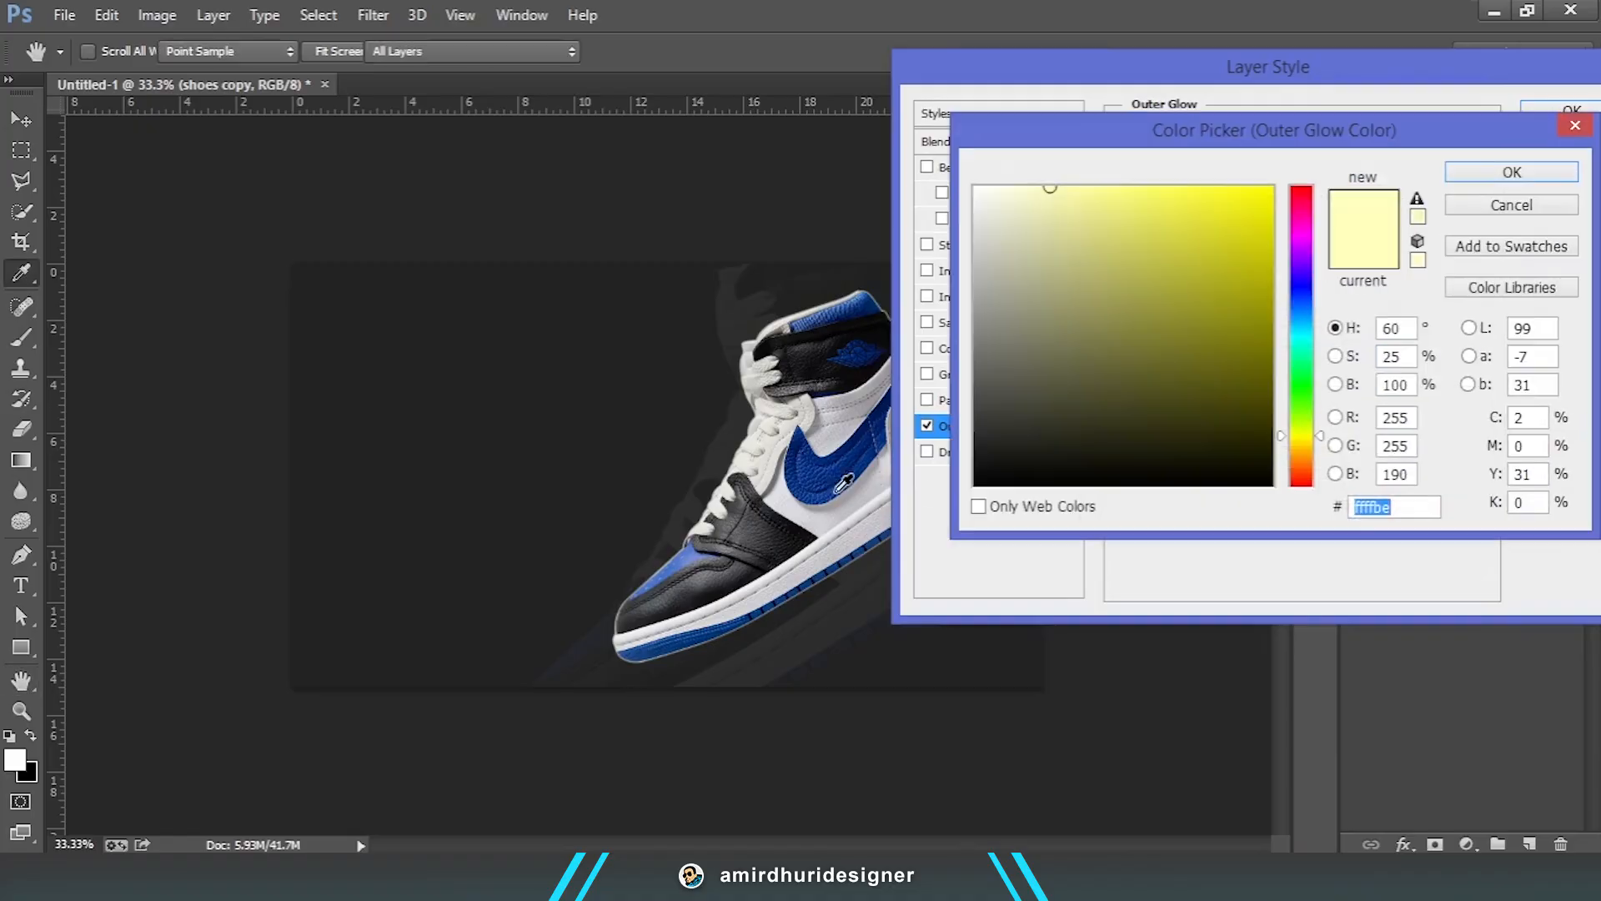
click(686, 556)
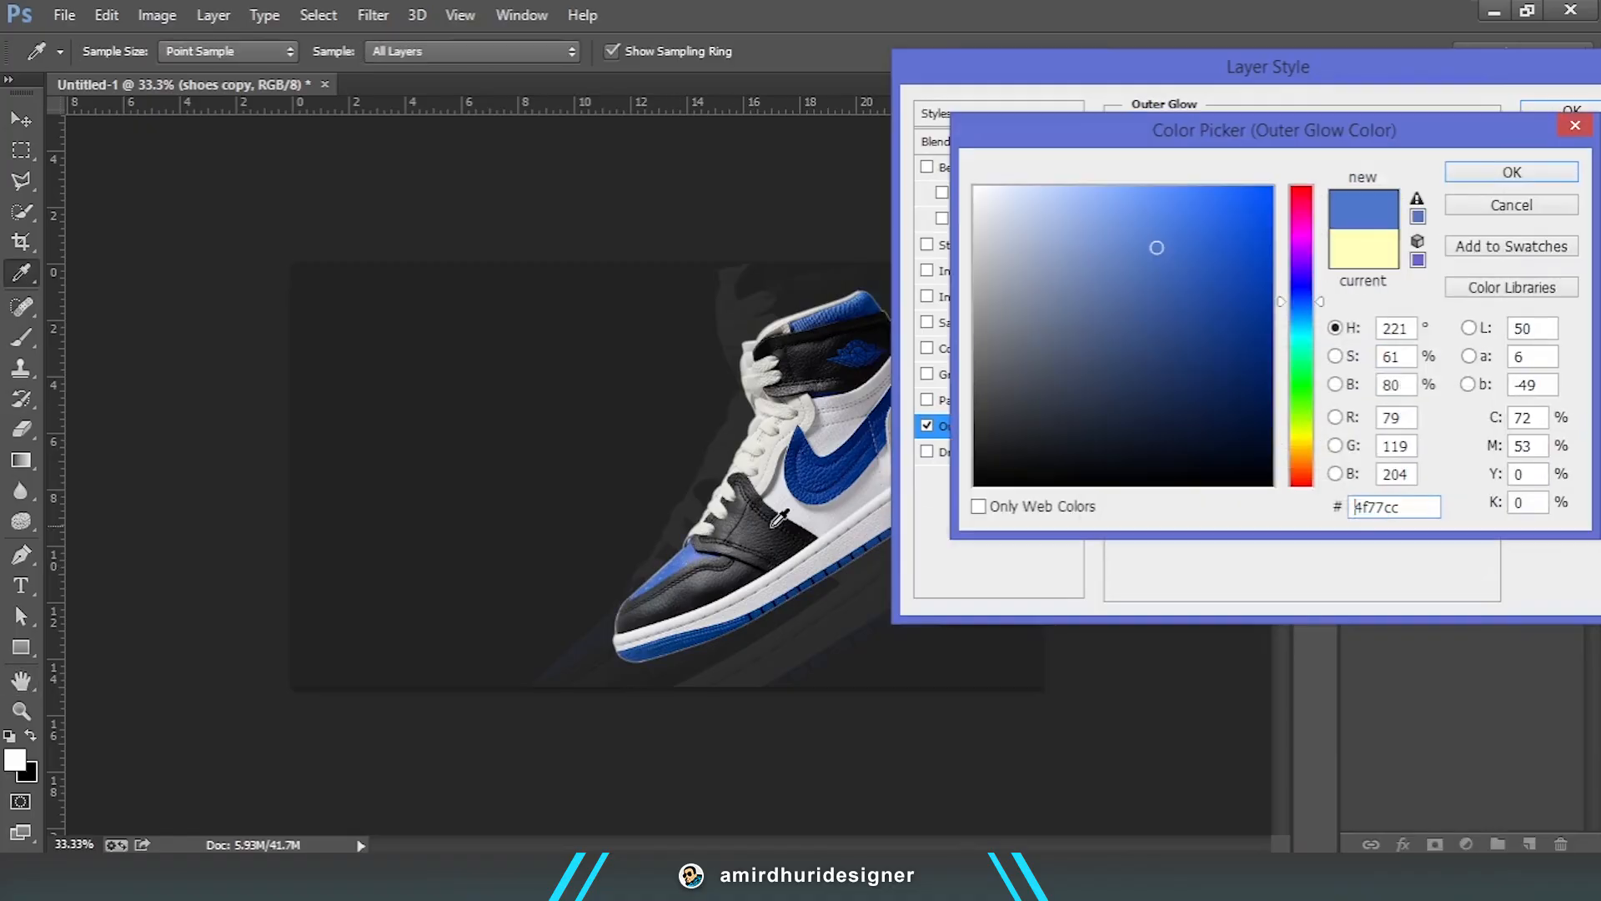
click(1485, 175)
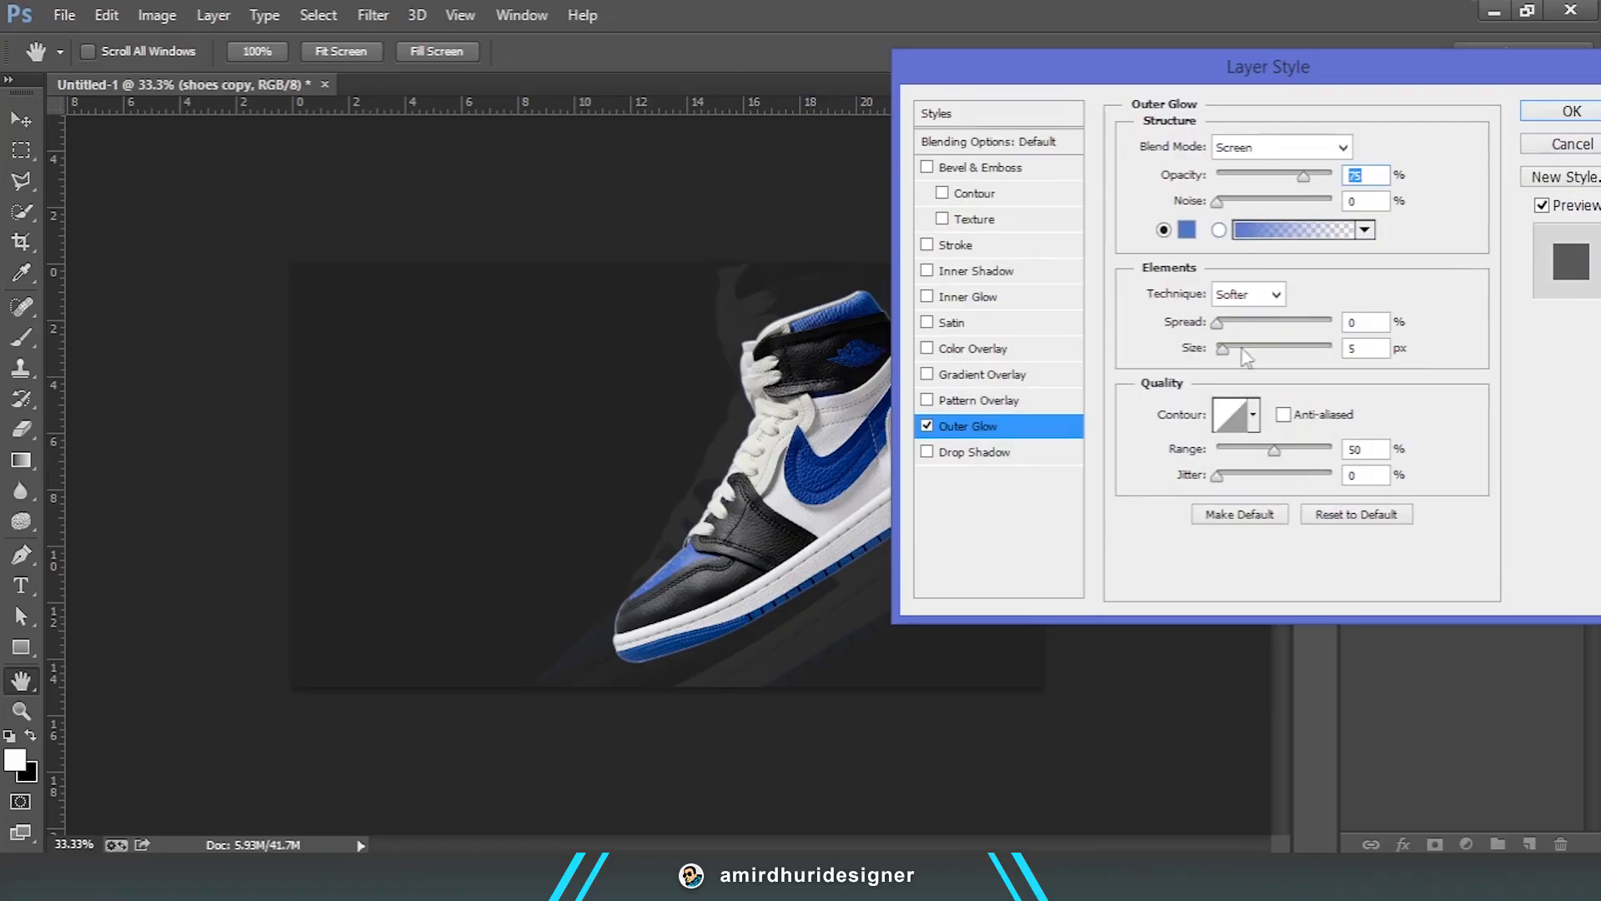
mouse_move(1227, 354)
mouse_down()
mouse_move(1248, 354)
mouse_move(1238, 362)
mouse_up()
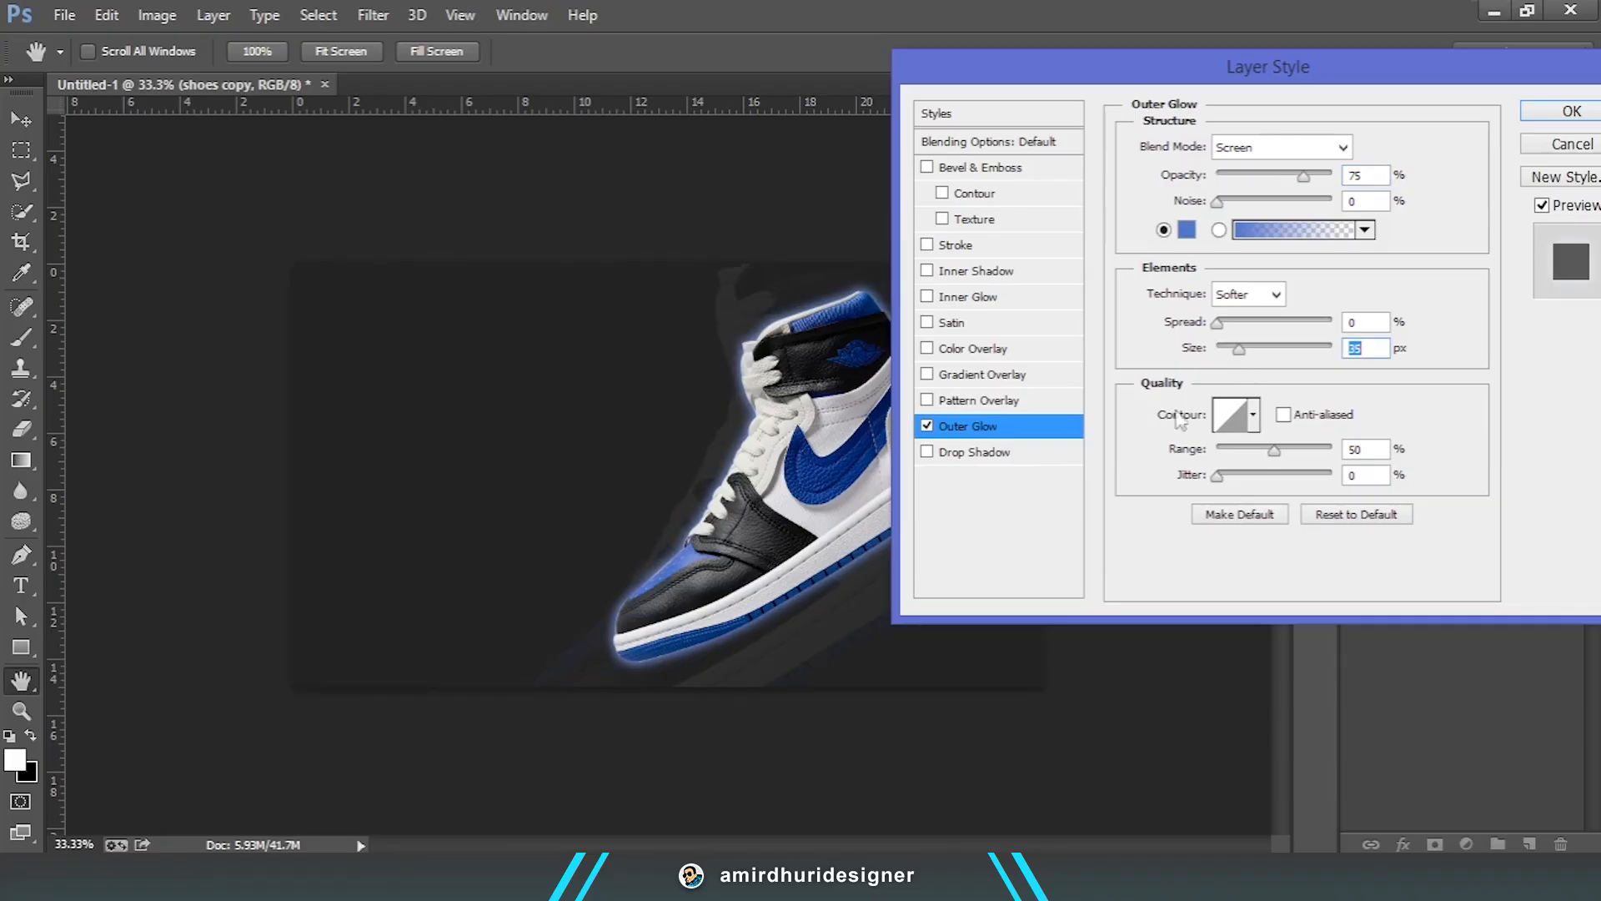
click(1547, 114)
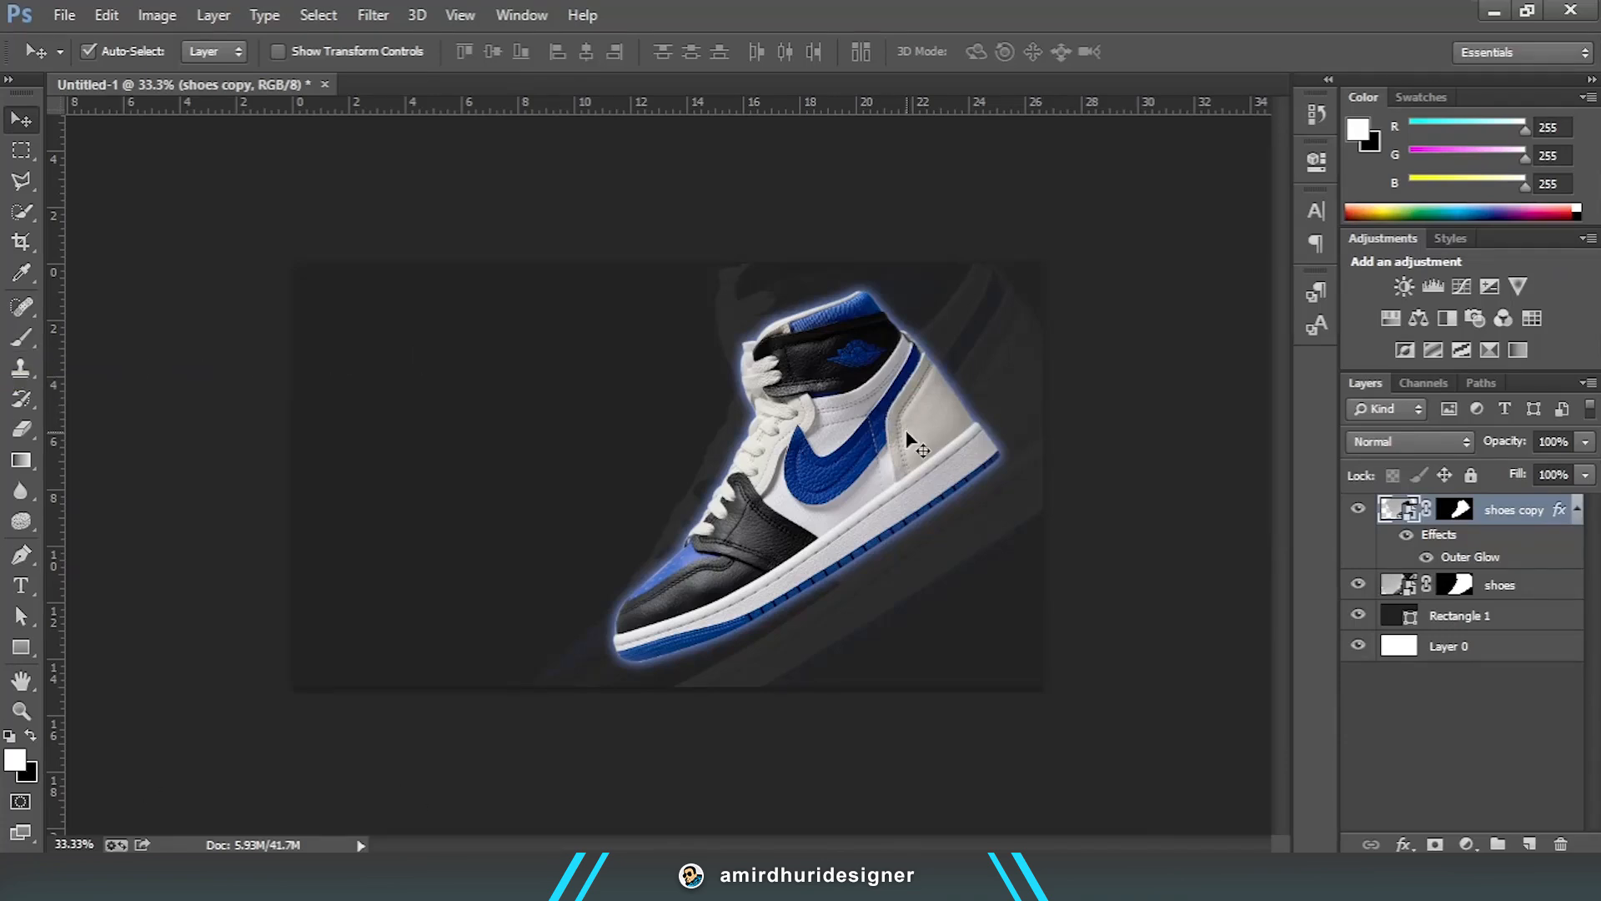
Step: Add white 200.01 pt heading text reading AIR and JORDAN on two lines in the empty area beside the shoe
click(25, 590)
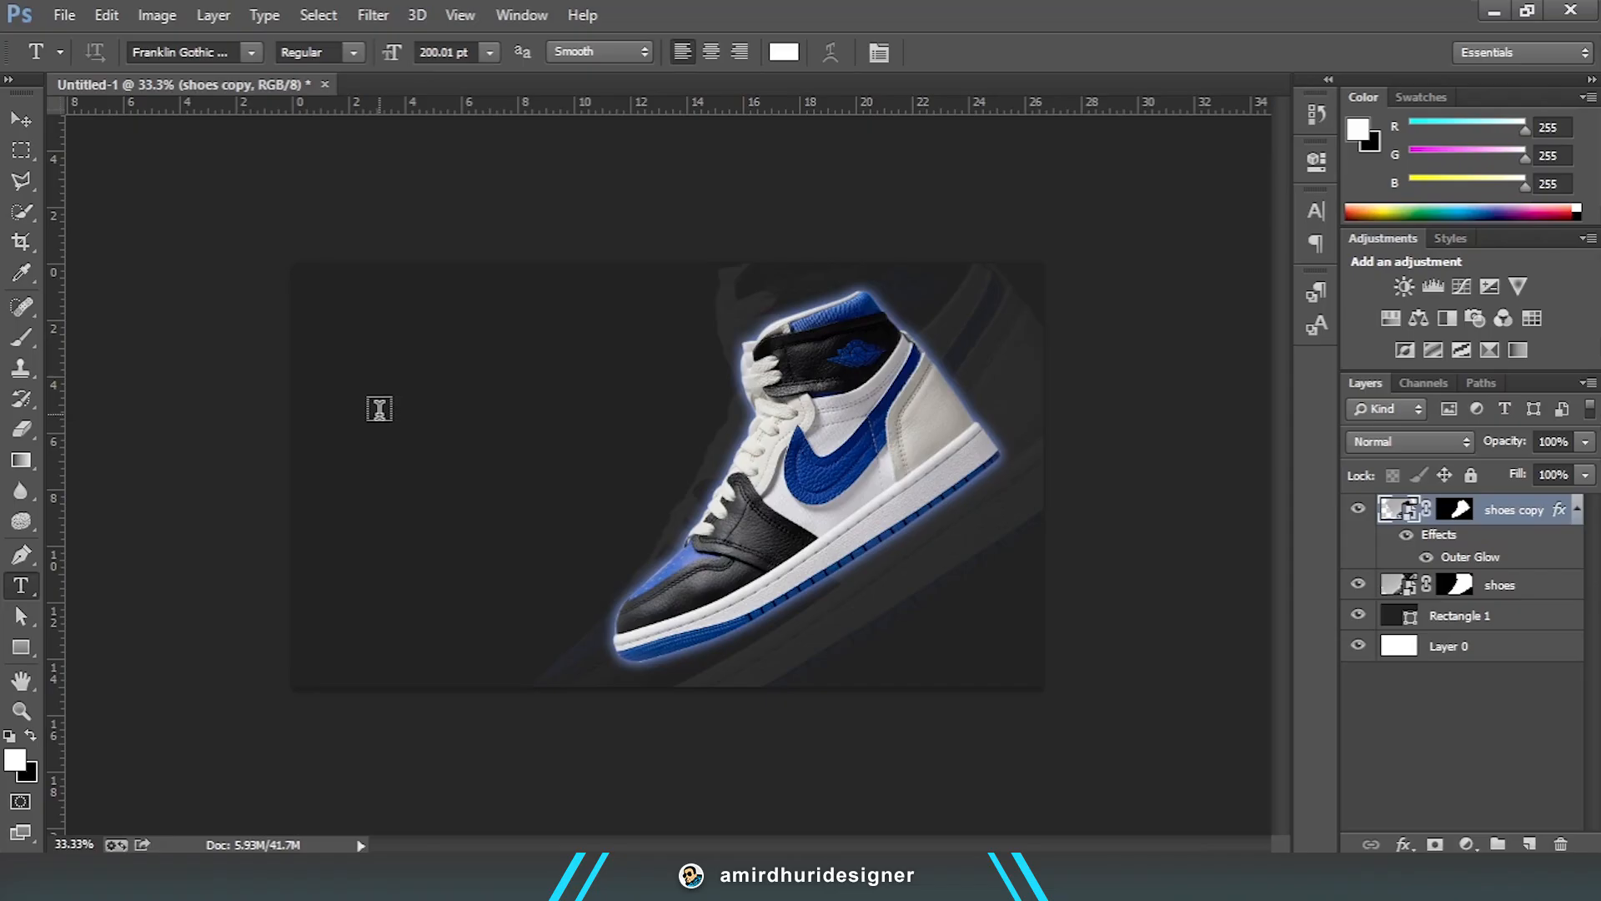
click(343, 368)
text(AI)
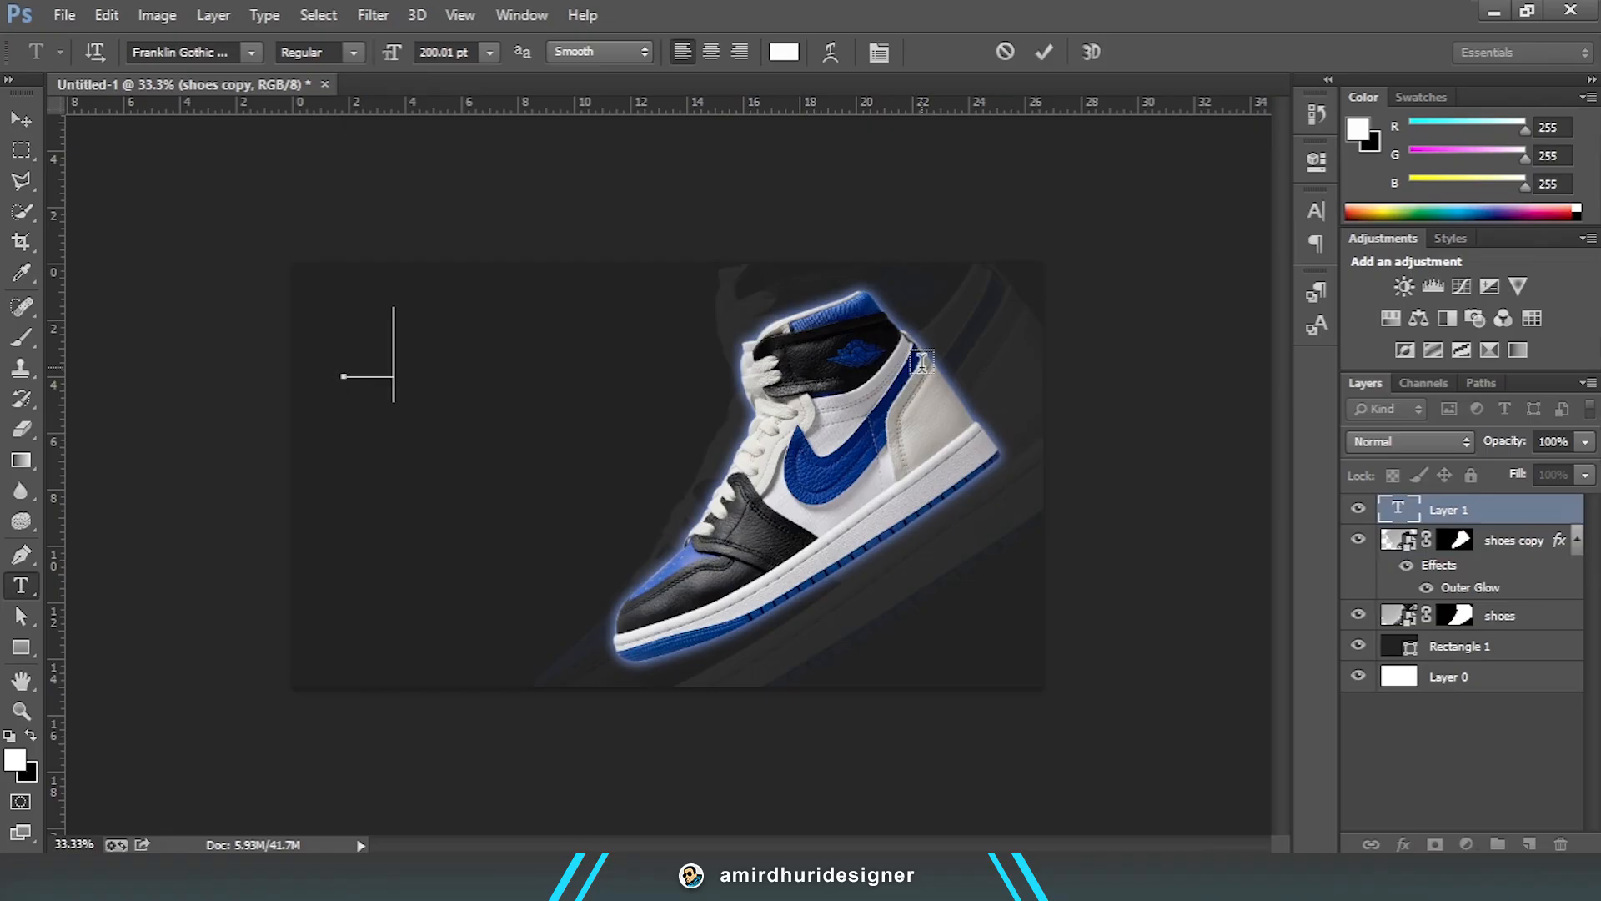
text(R)
key(Return)
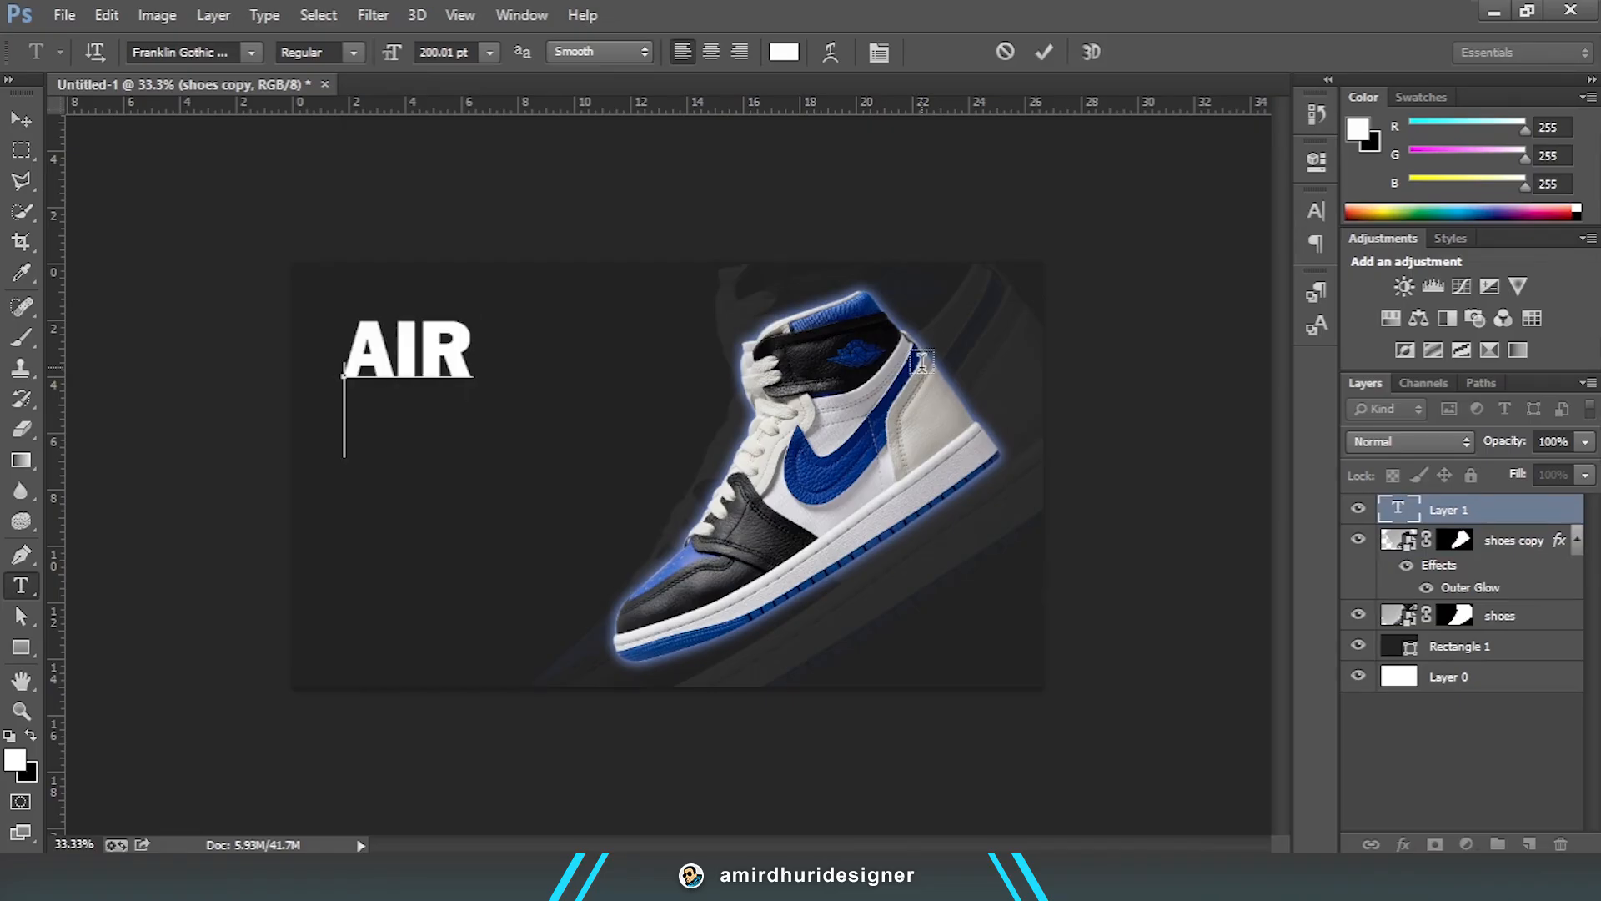
text(JORDAN)
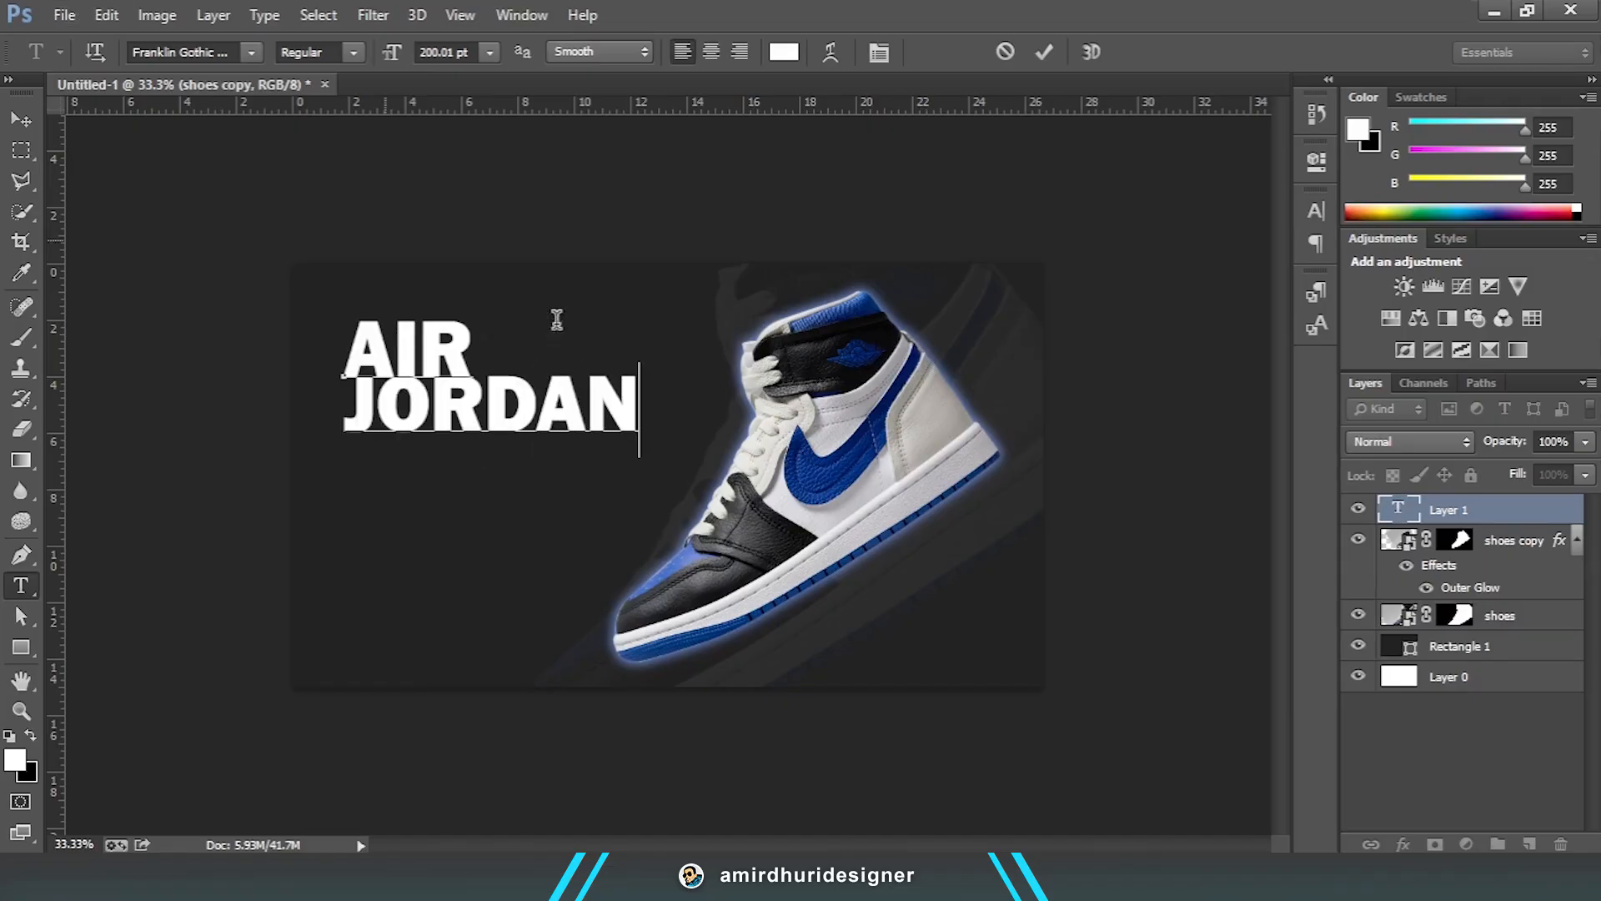
Step: Set the leading of the whole AIR JORDAN heading to Auto and commit the text
key(ctrl+a)
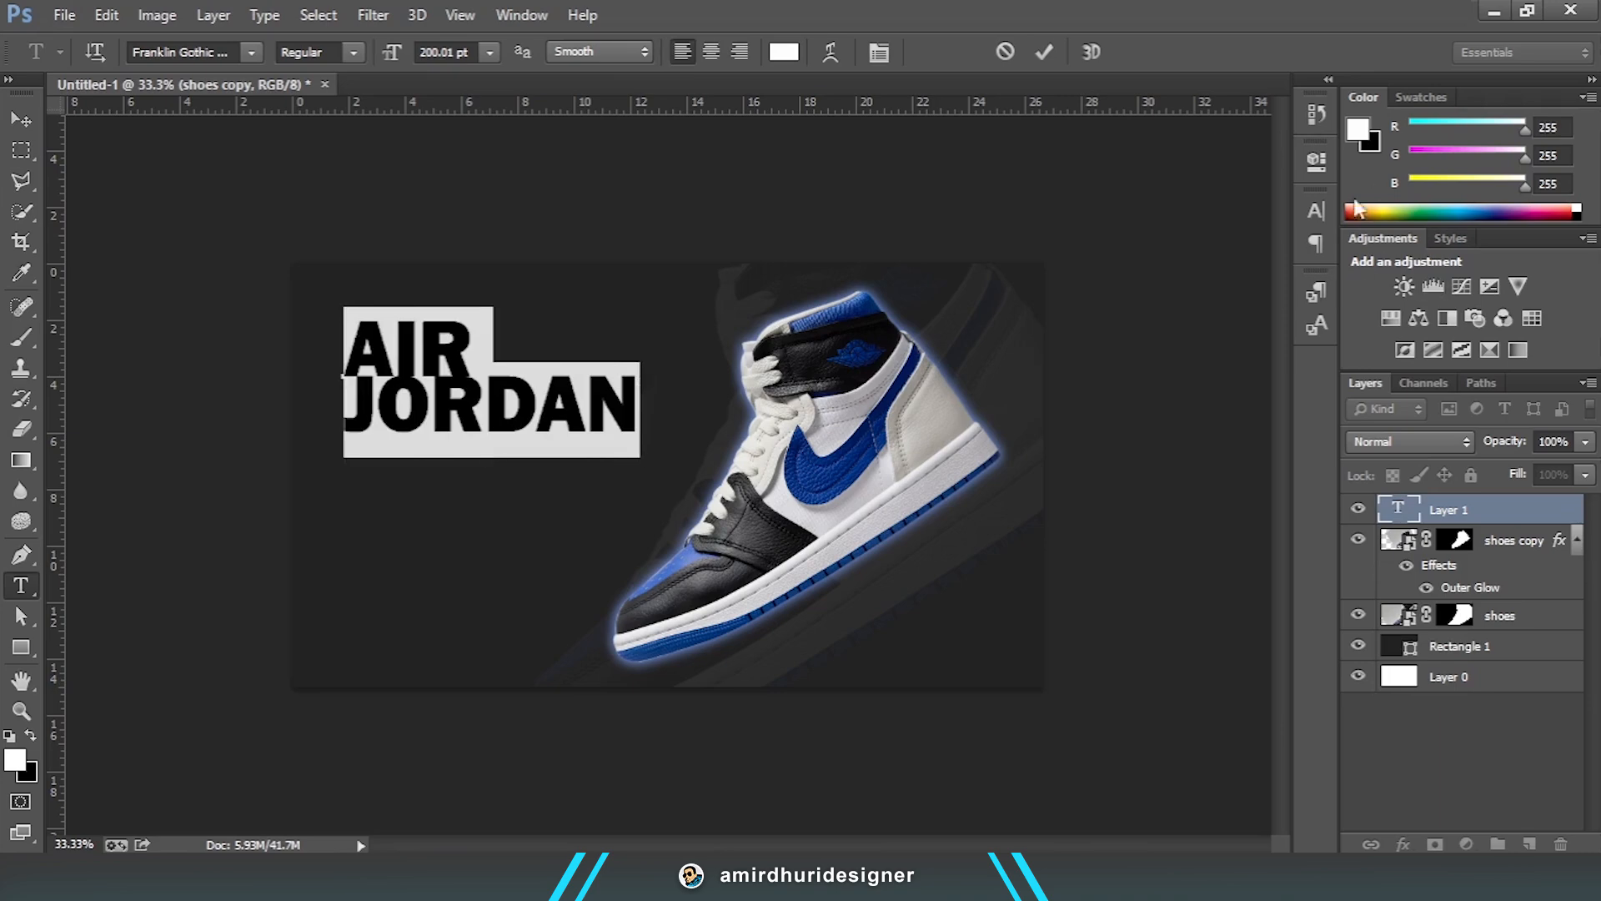
click(1318, 209)
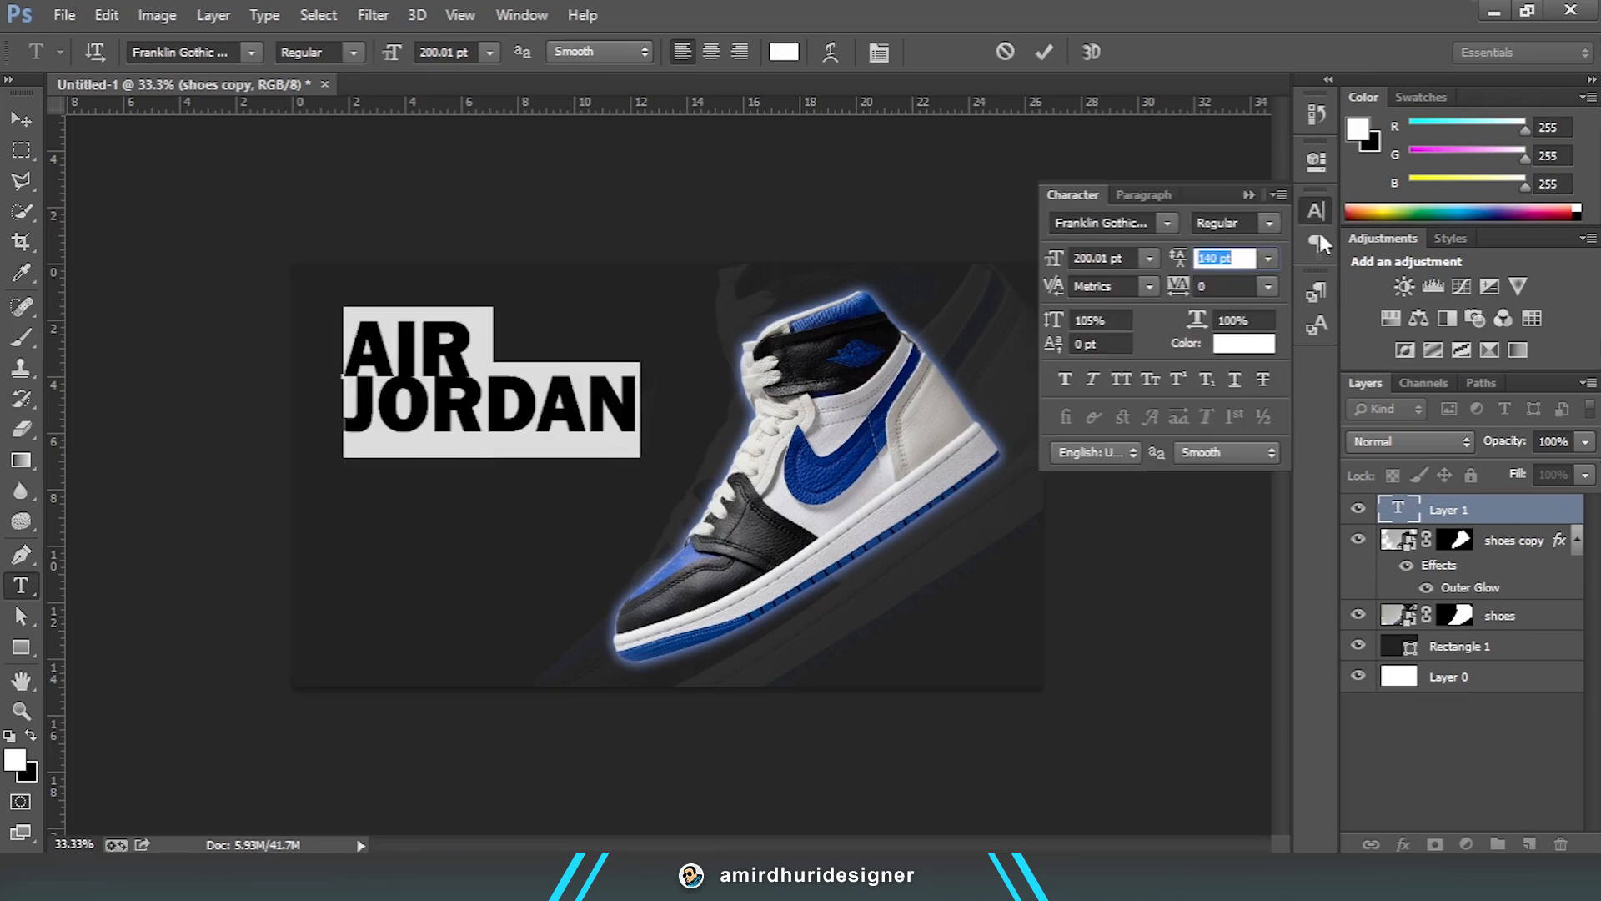
click(1268, 258)
click(1261, 278)
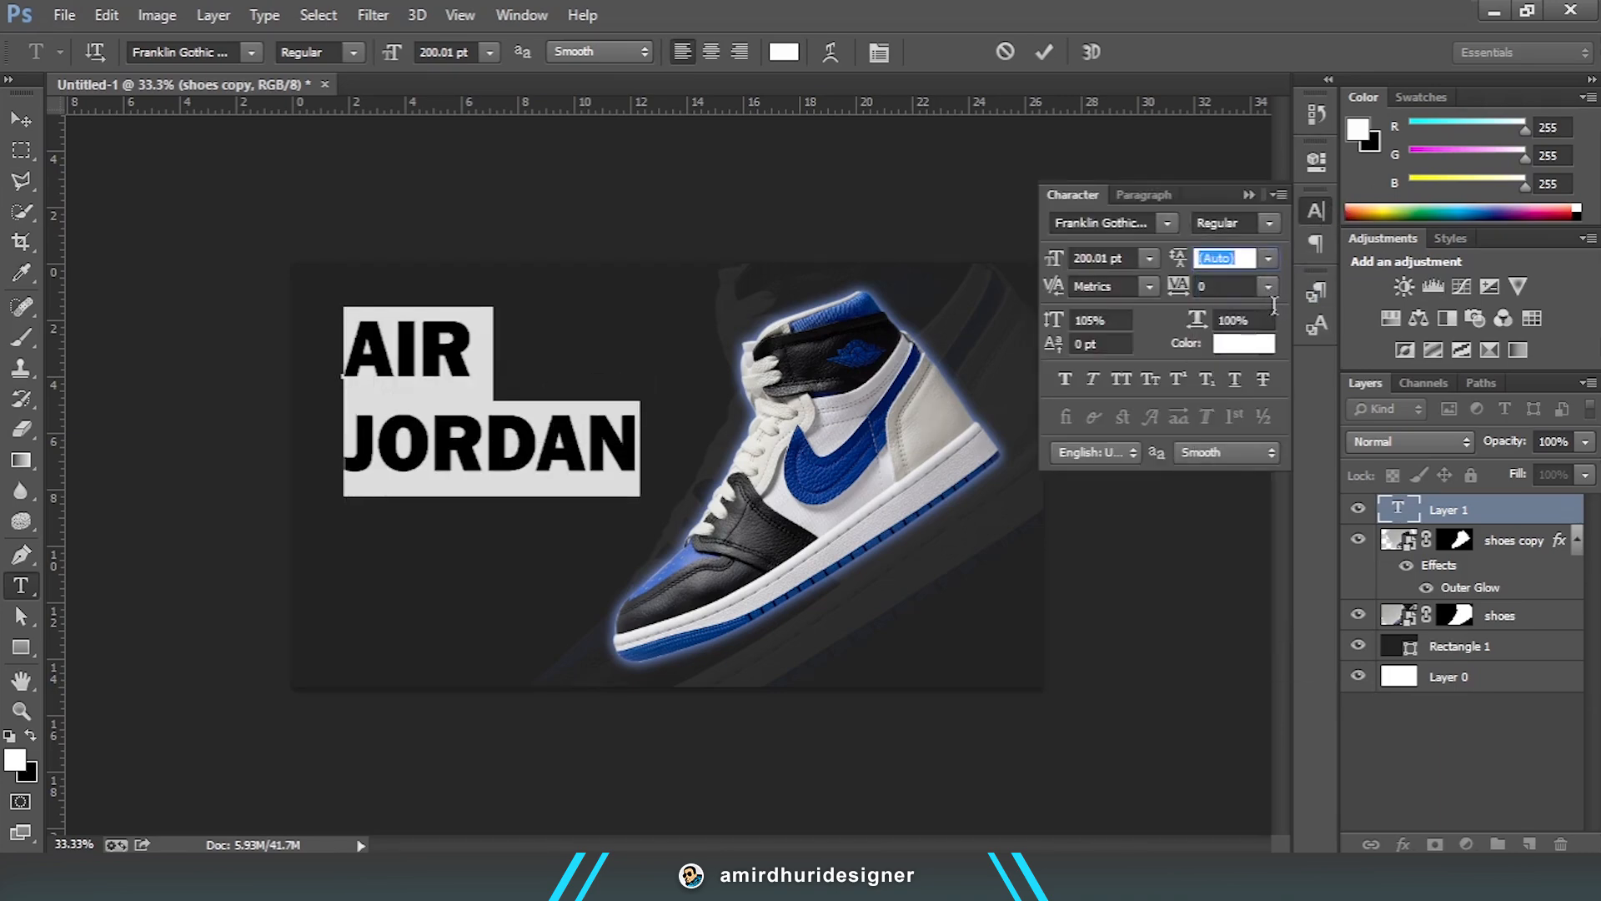
click(21, 120)
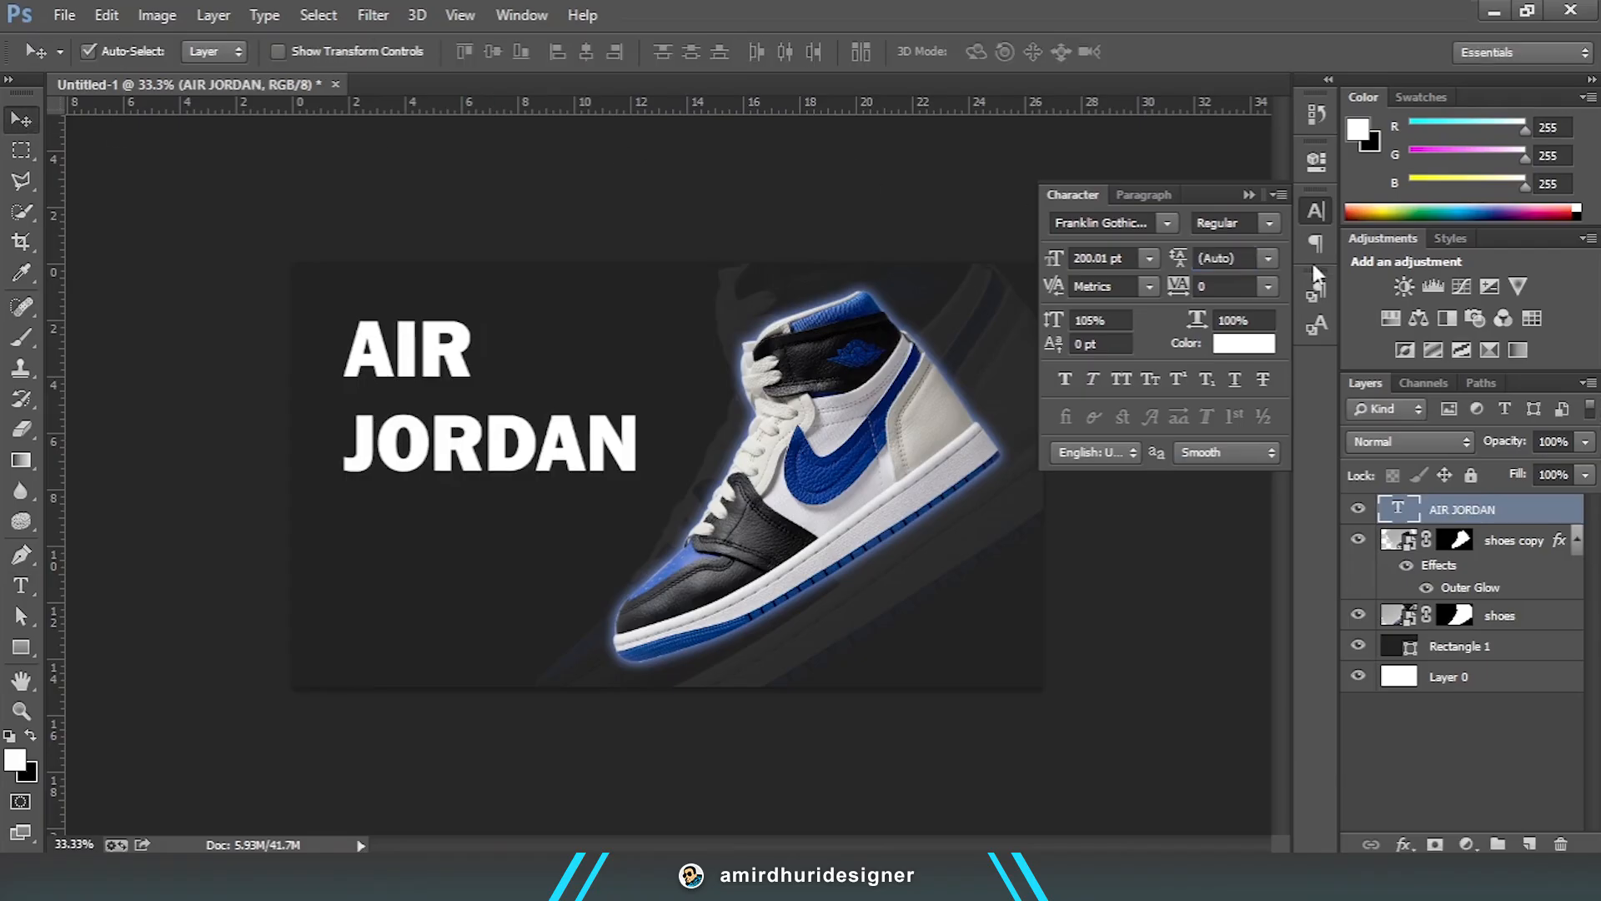
click(1248, 196)
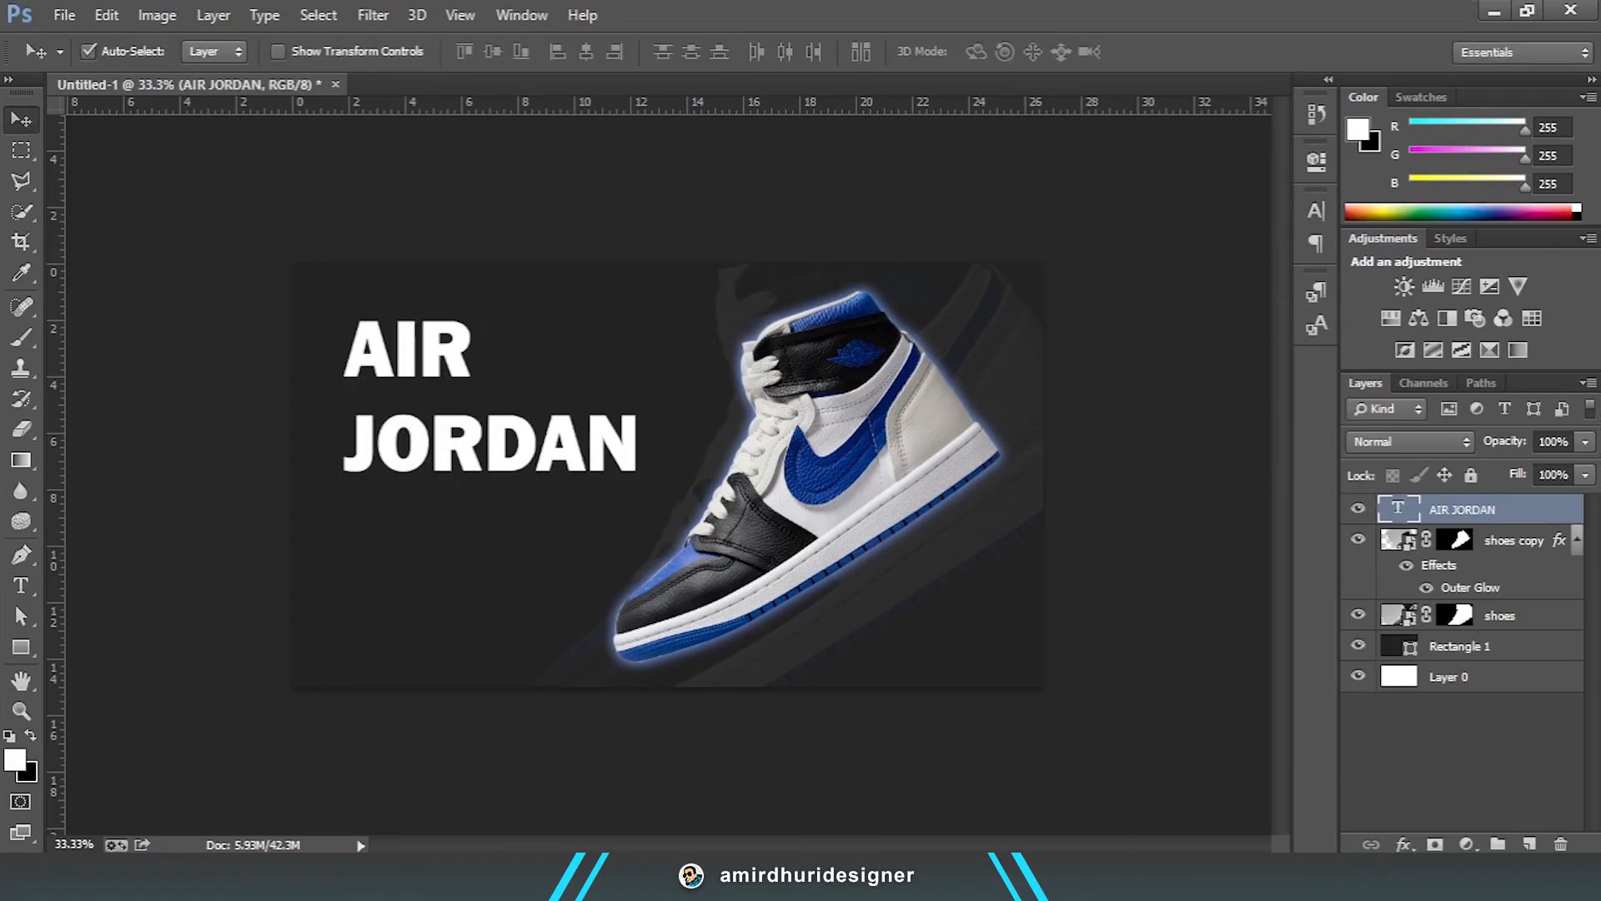
Step: Recolor the word AIR in blue #557cd1 sampled from the shoe's toe area
click(21, 586)
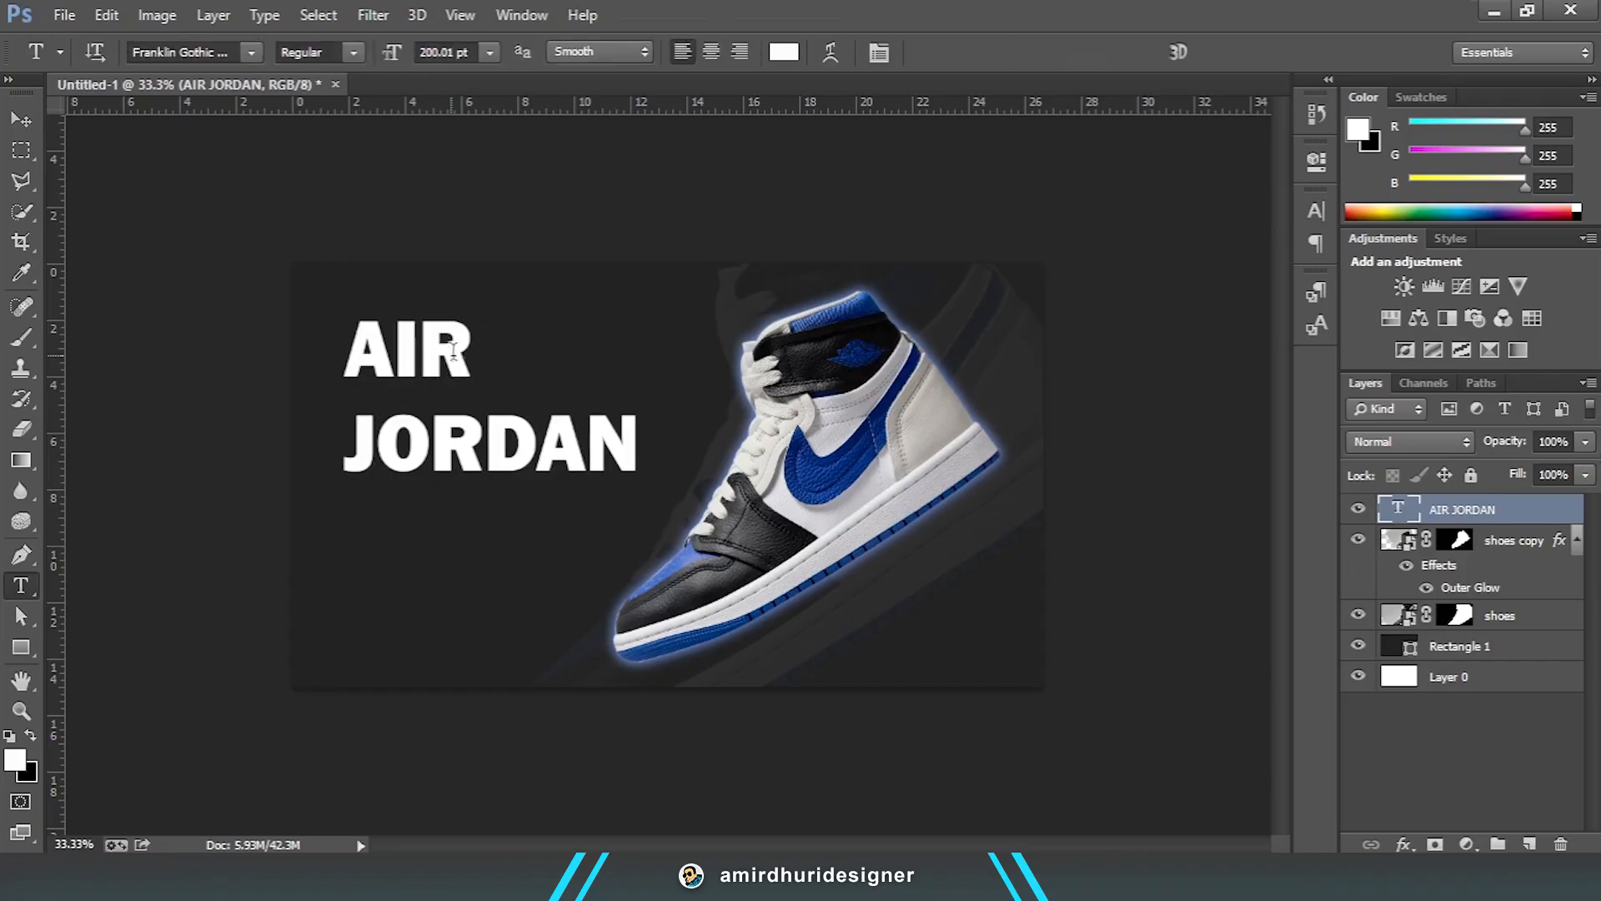
drag(461, 346, 332, 342)
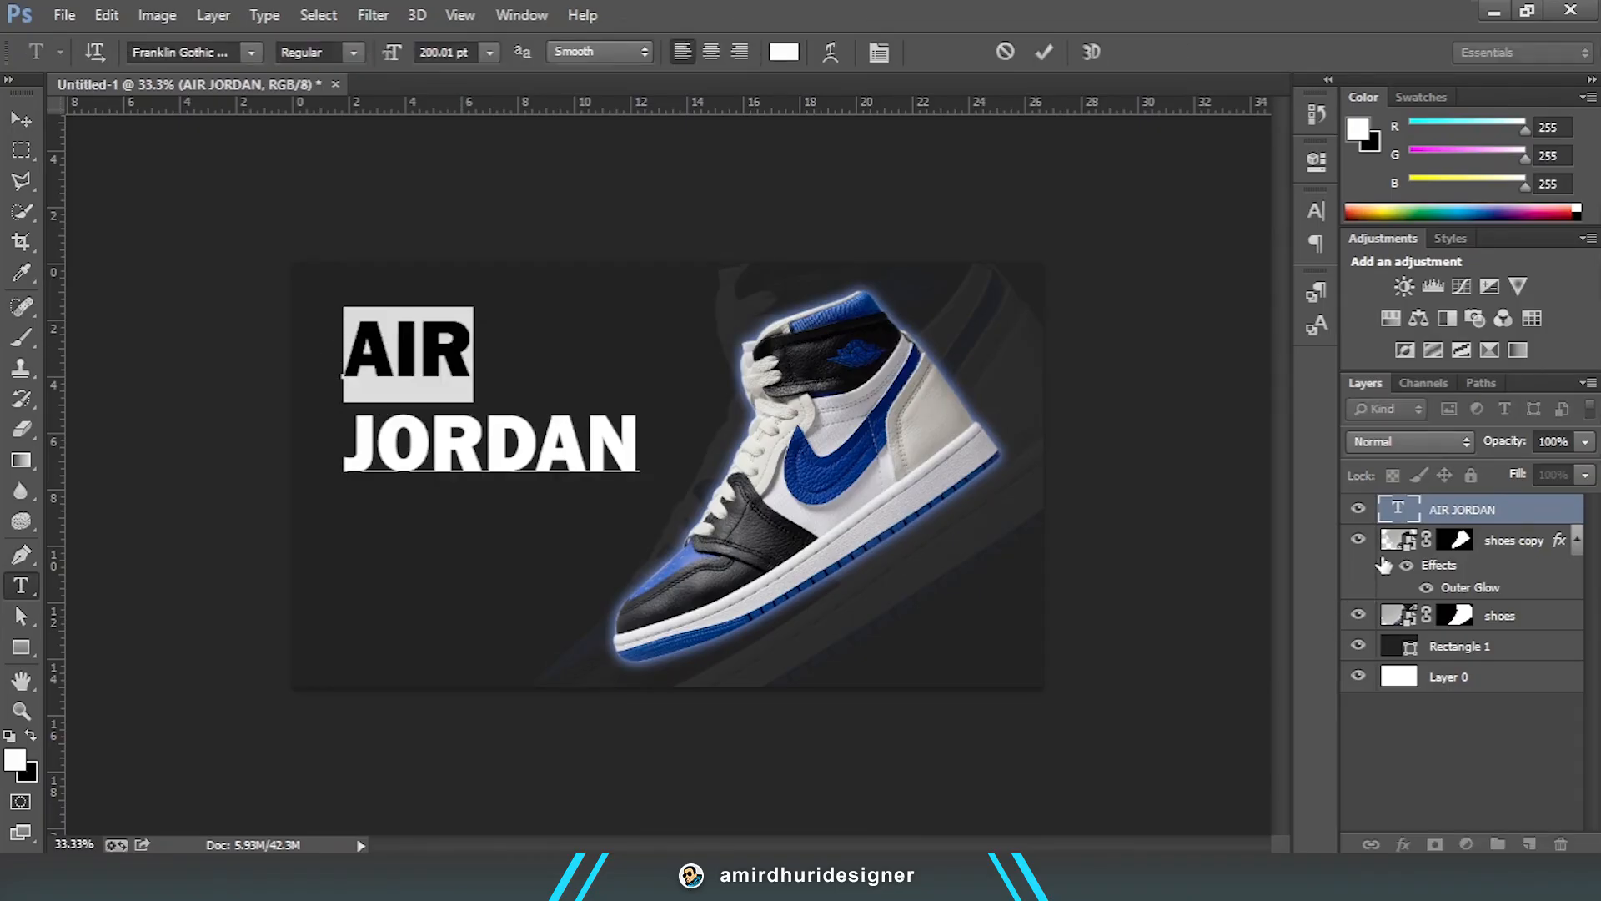
click(776, 60)
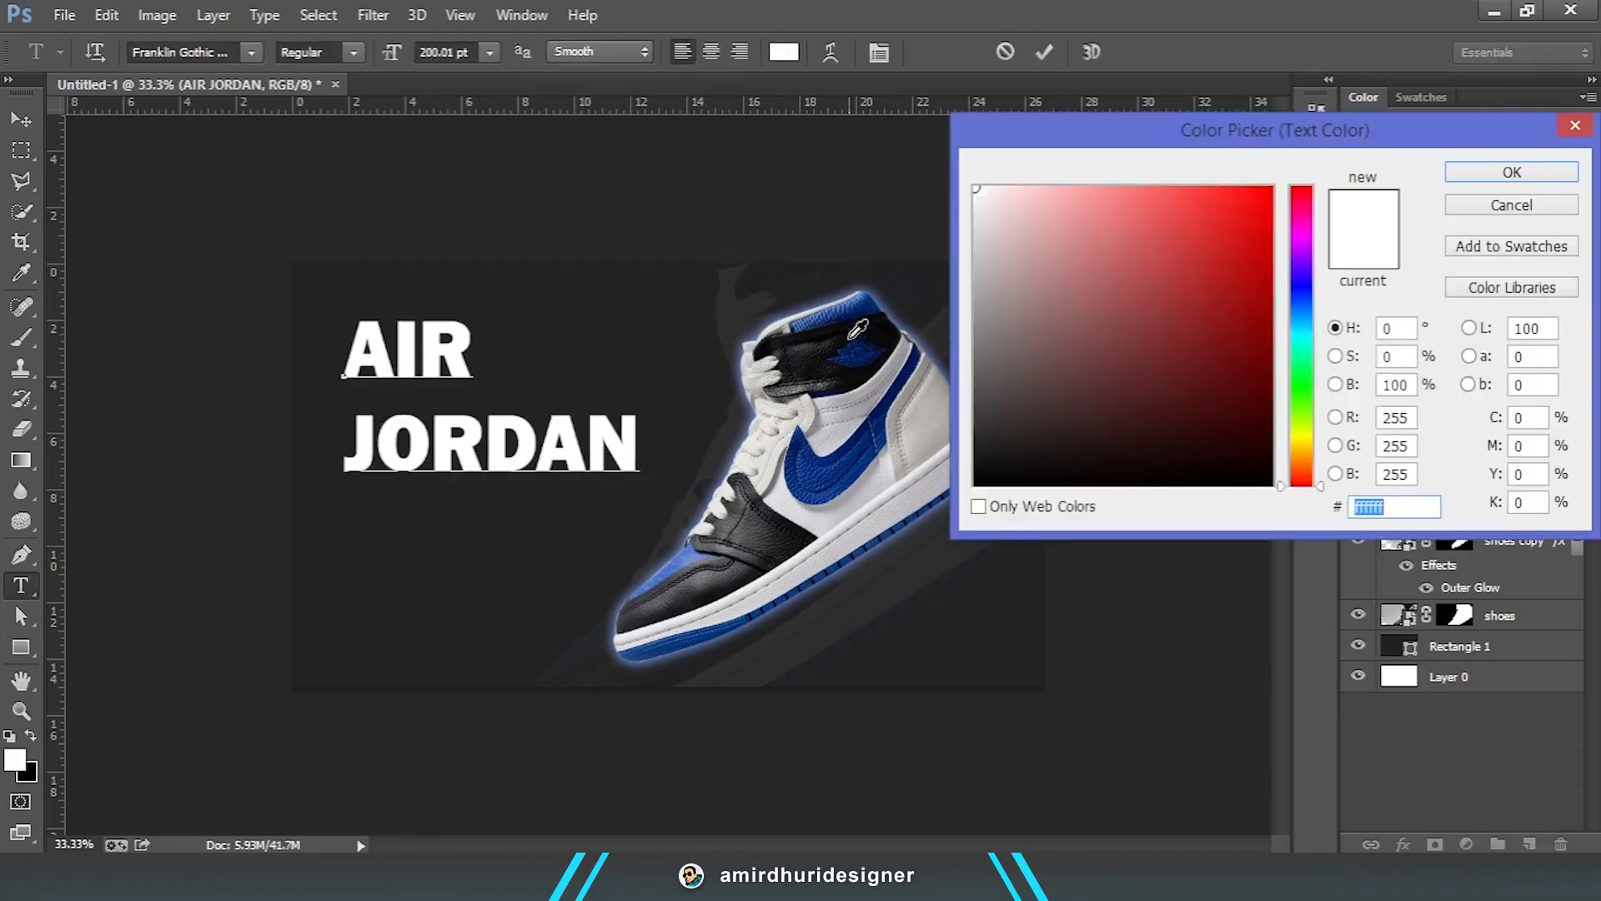
click(687, 552)
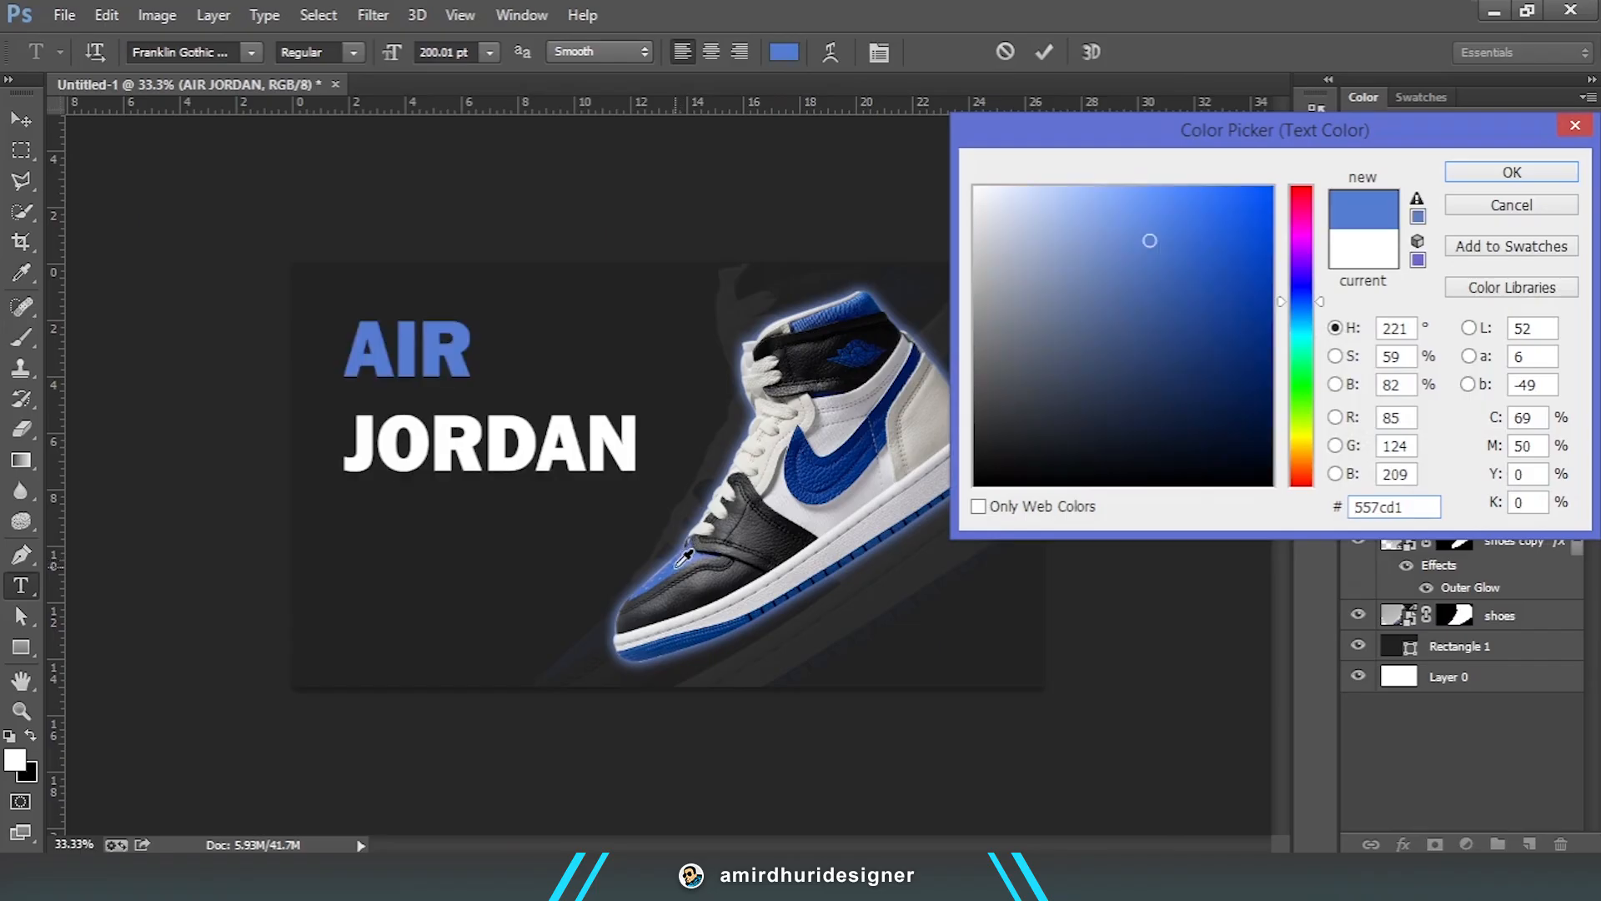
click(1476, 170)
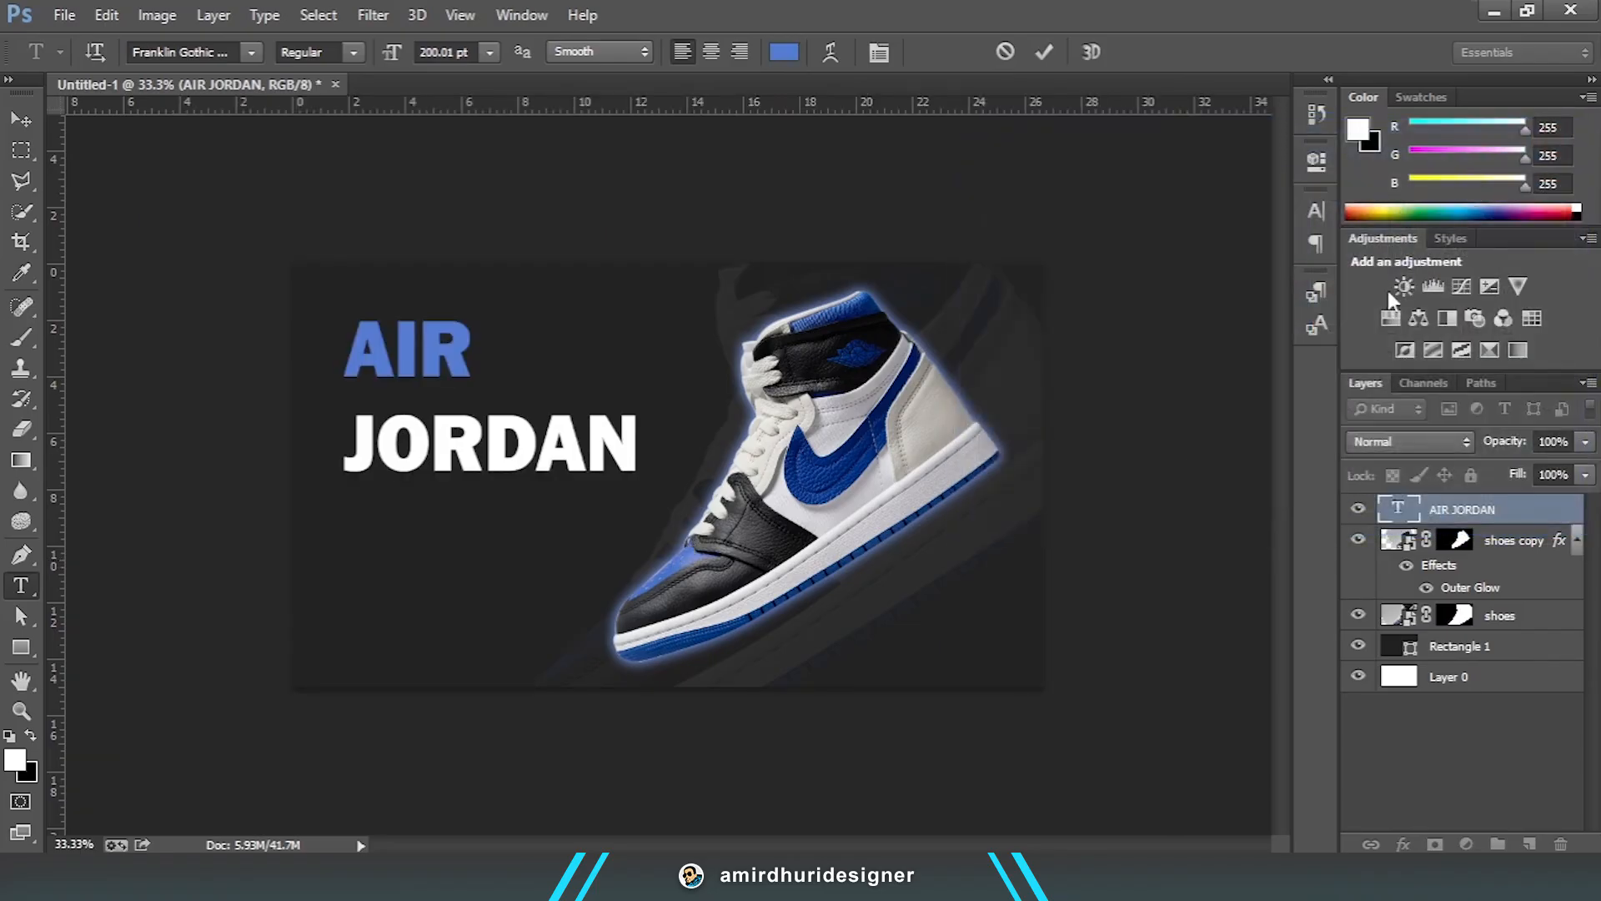
click(17, 117)
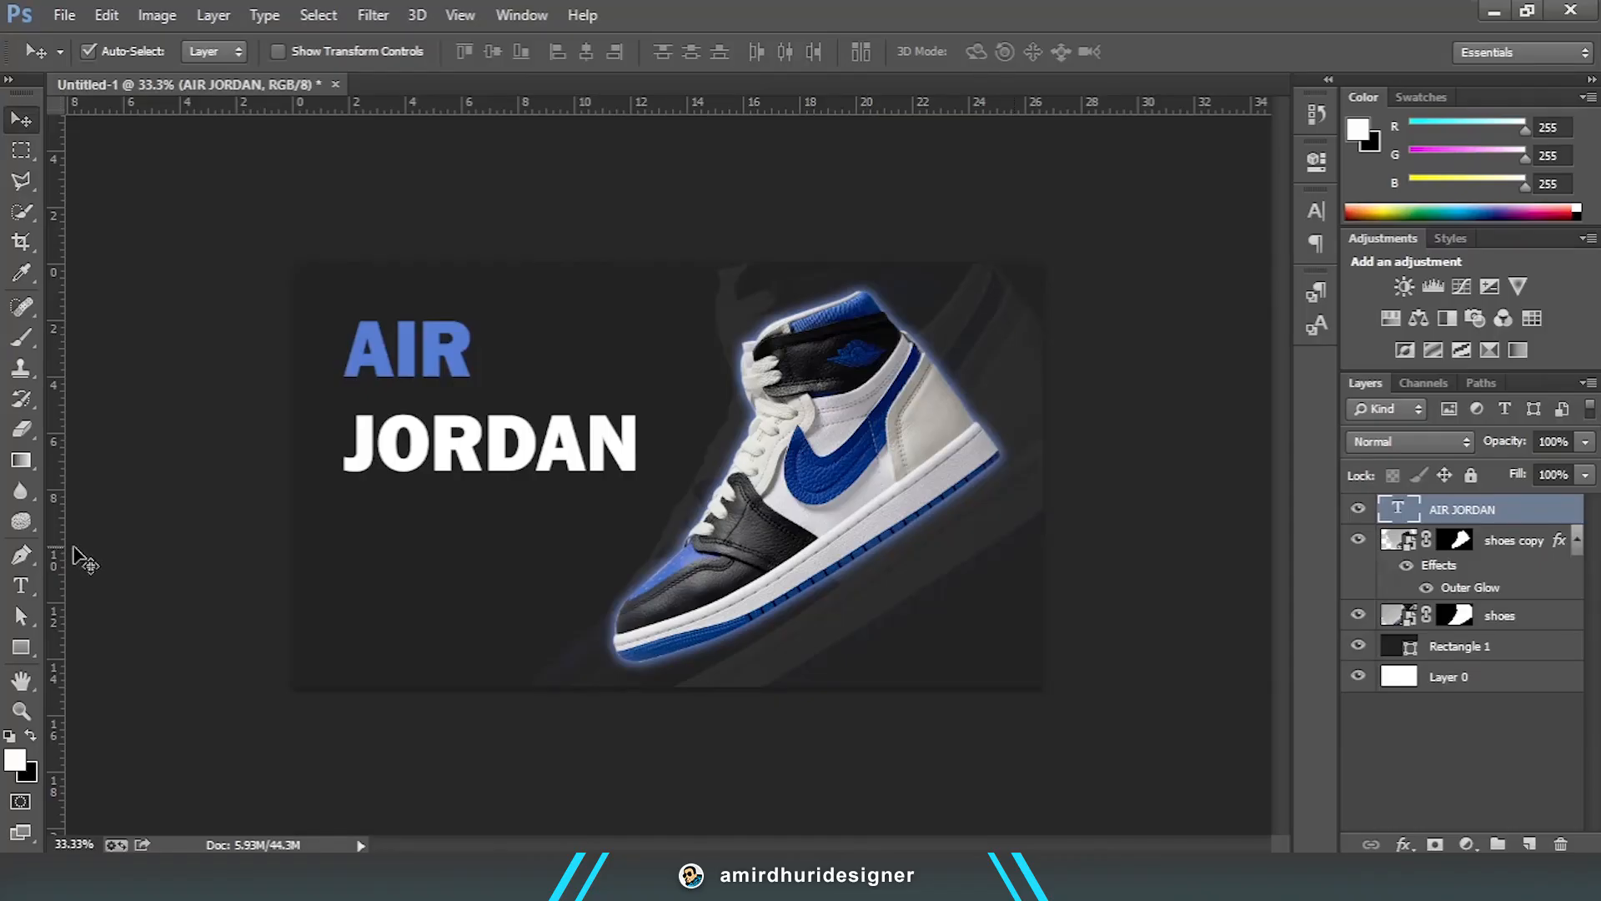
Step: Create a paragraph text box below JORDAN, nearly as wide as the word, and paste the Lorem ipsum text into it
click(21, 586)
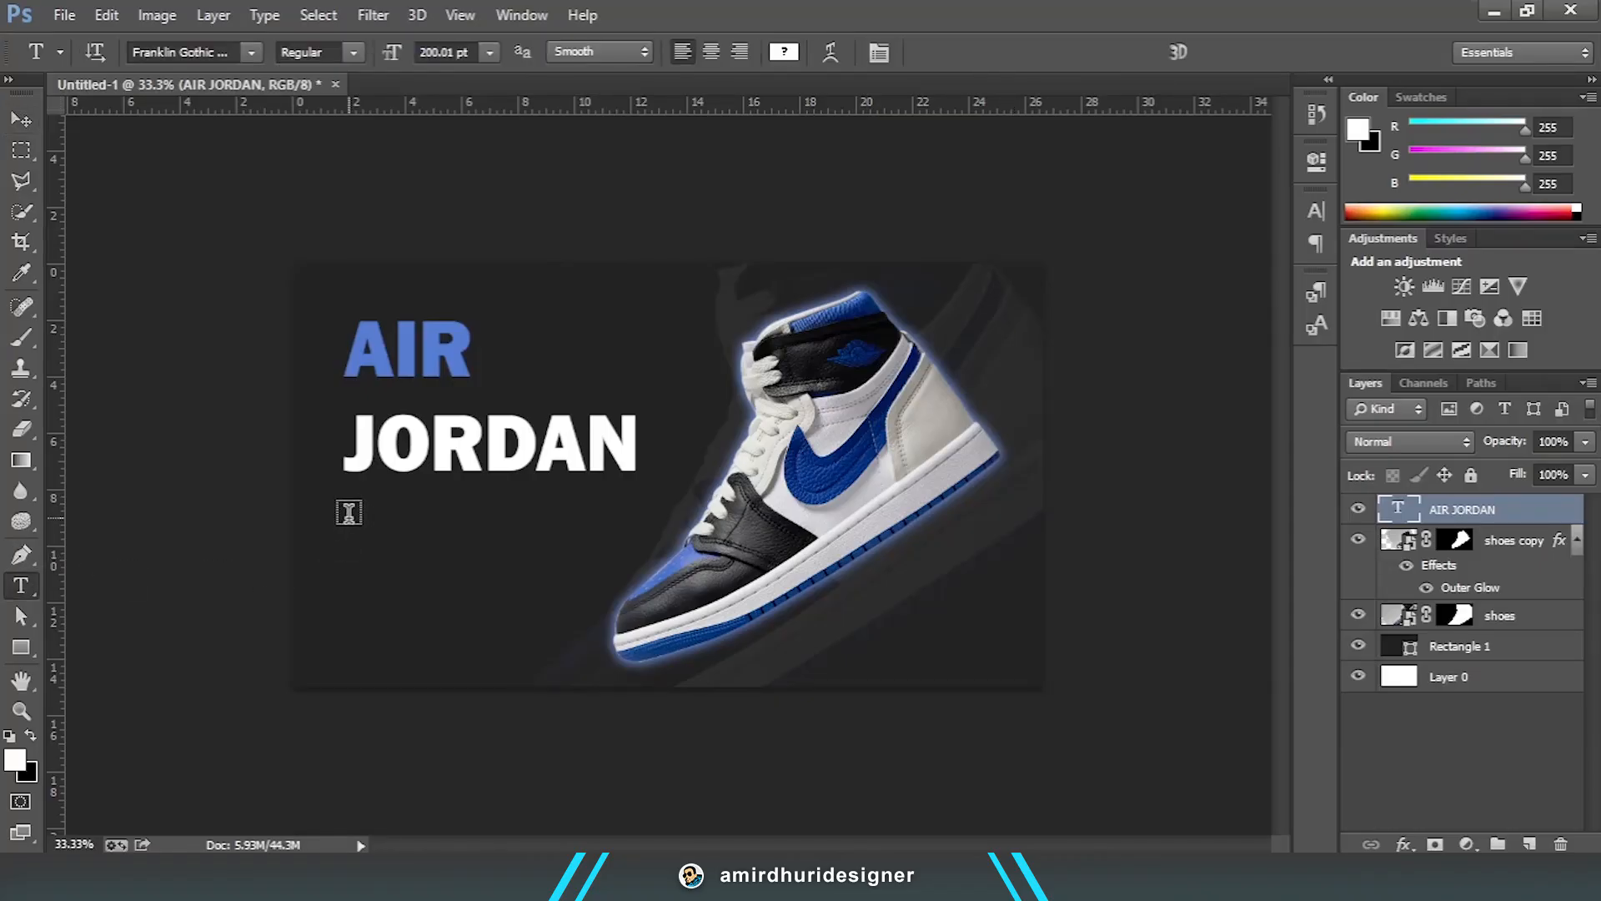
drag(344, 518, 599, 591)
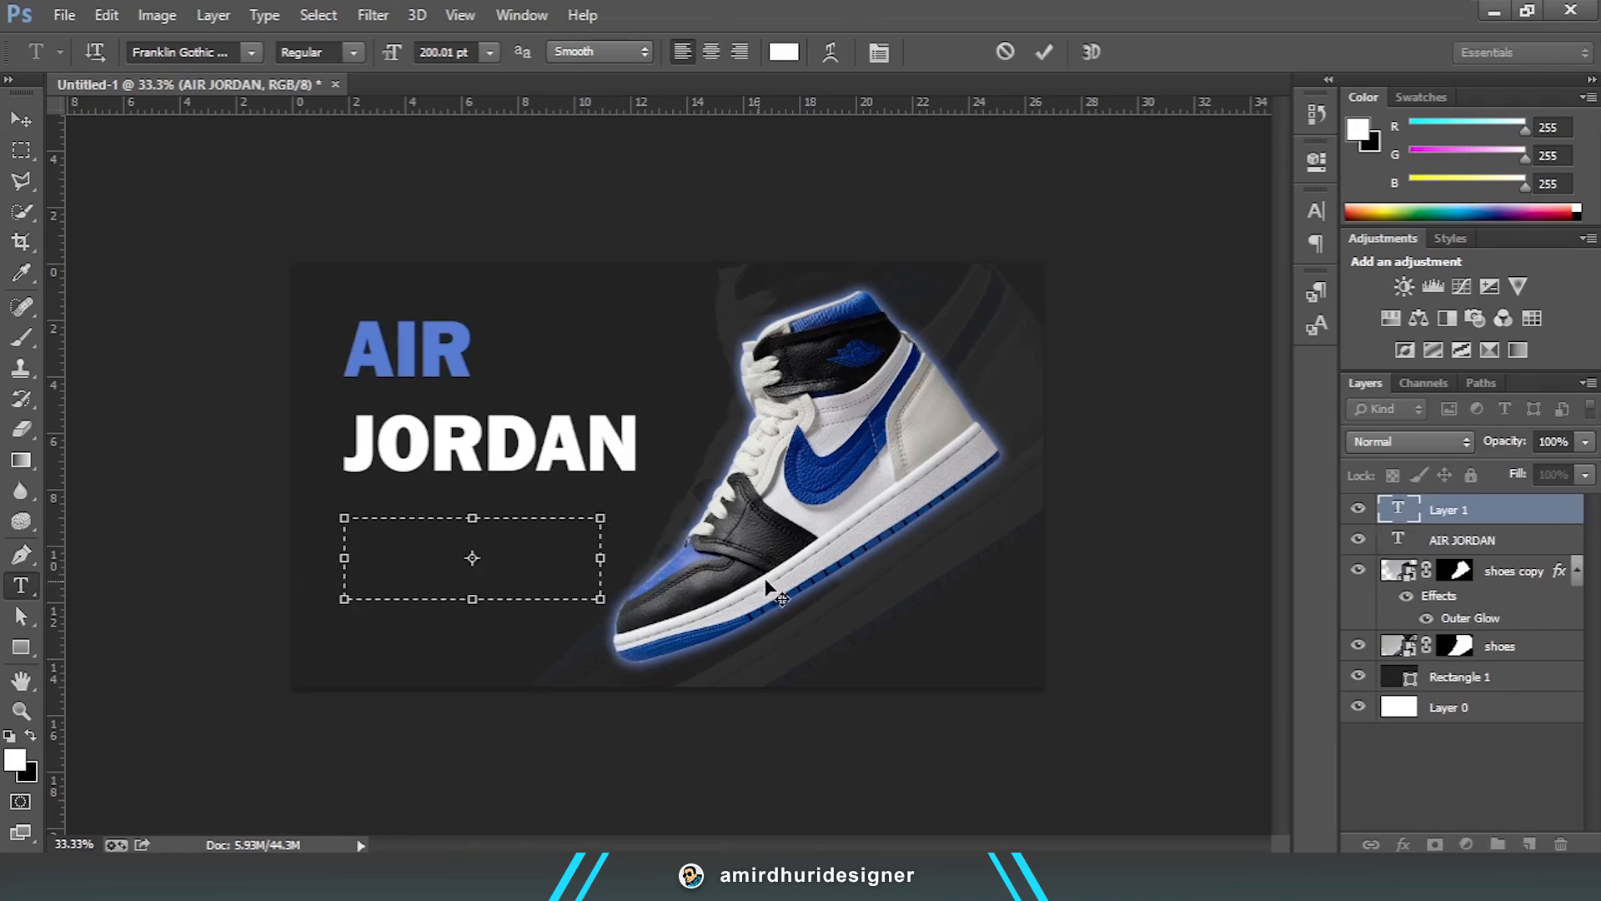
key(ctrl+v)
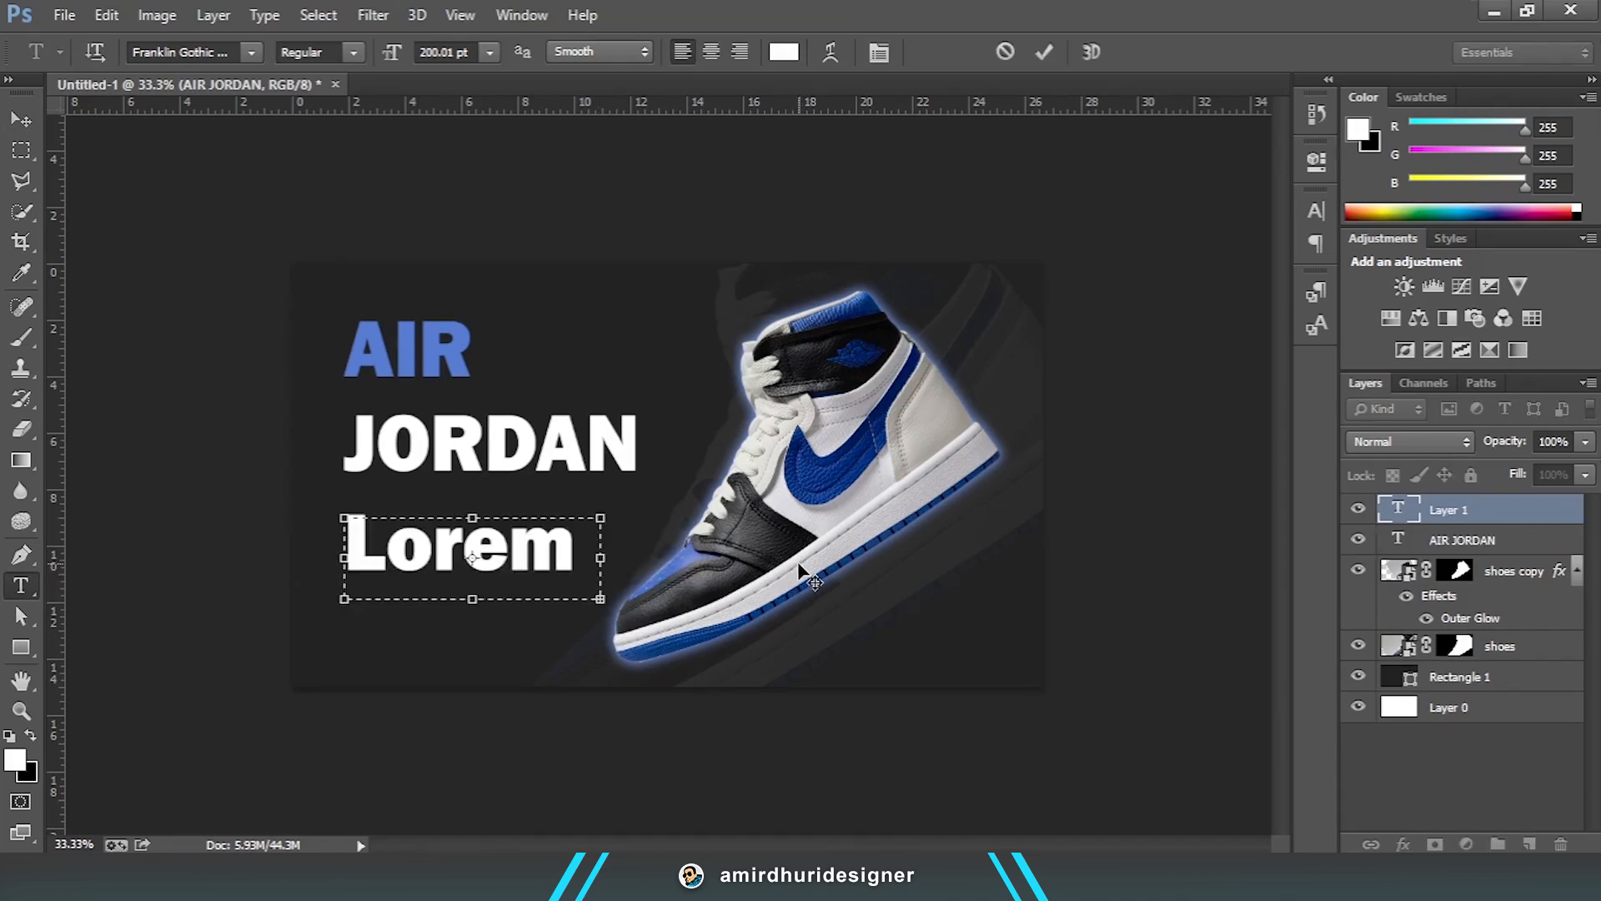
Step: Set the whole Lorem ipsum paragraph to 16 pt and shorten its text box
key(ctrl+a)
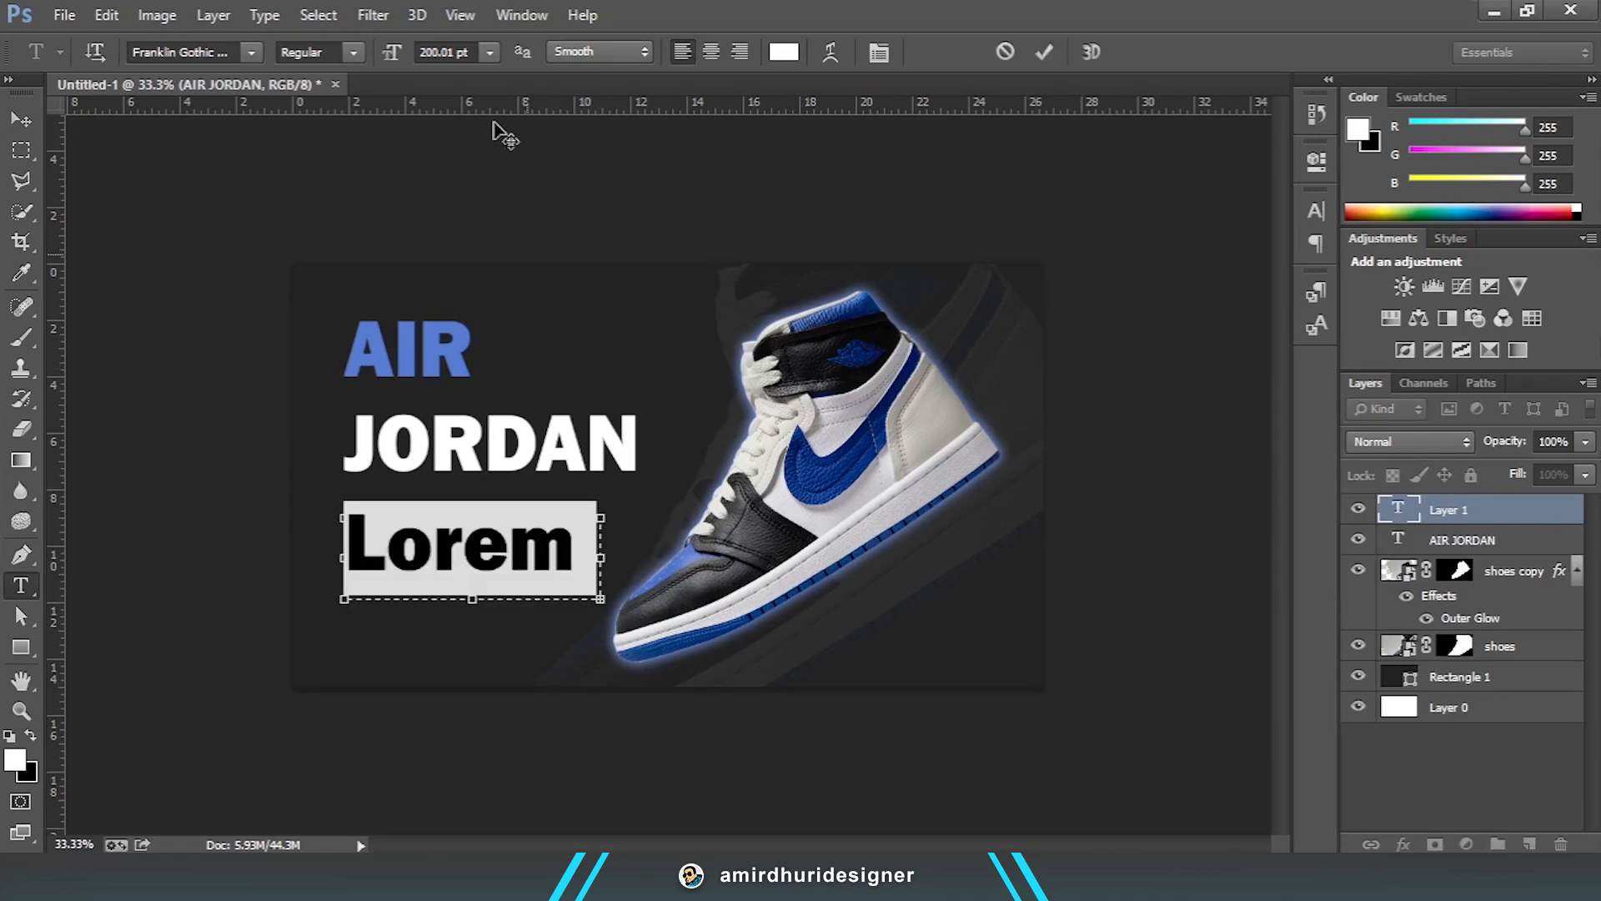
click(490, 52)
click(455, 265)
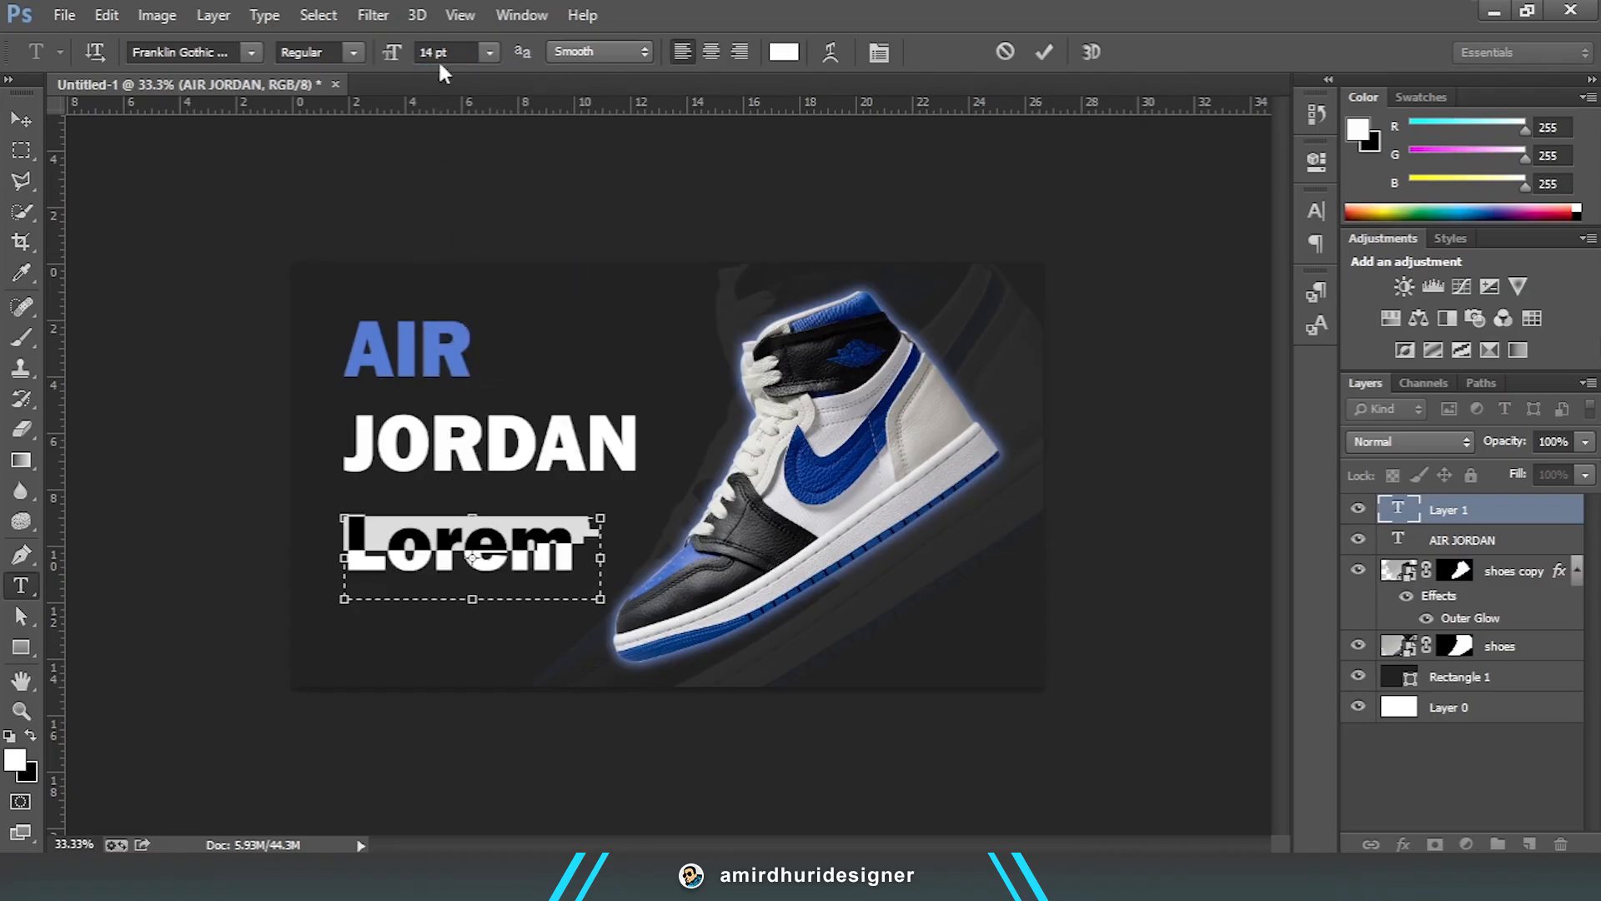
drag(435, 54, 382, 65)
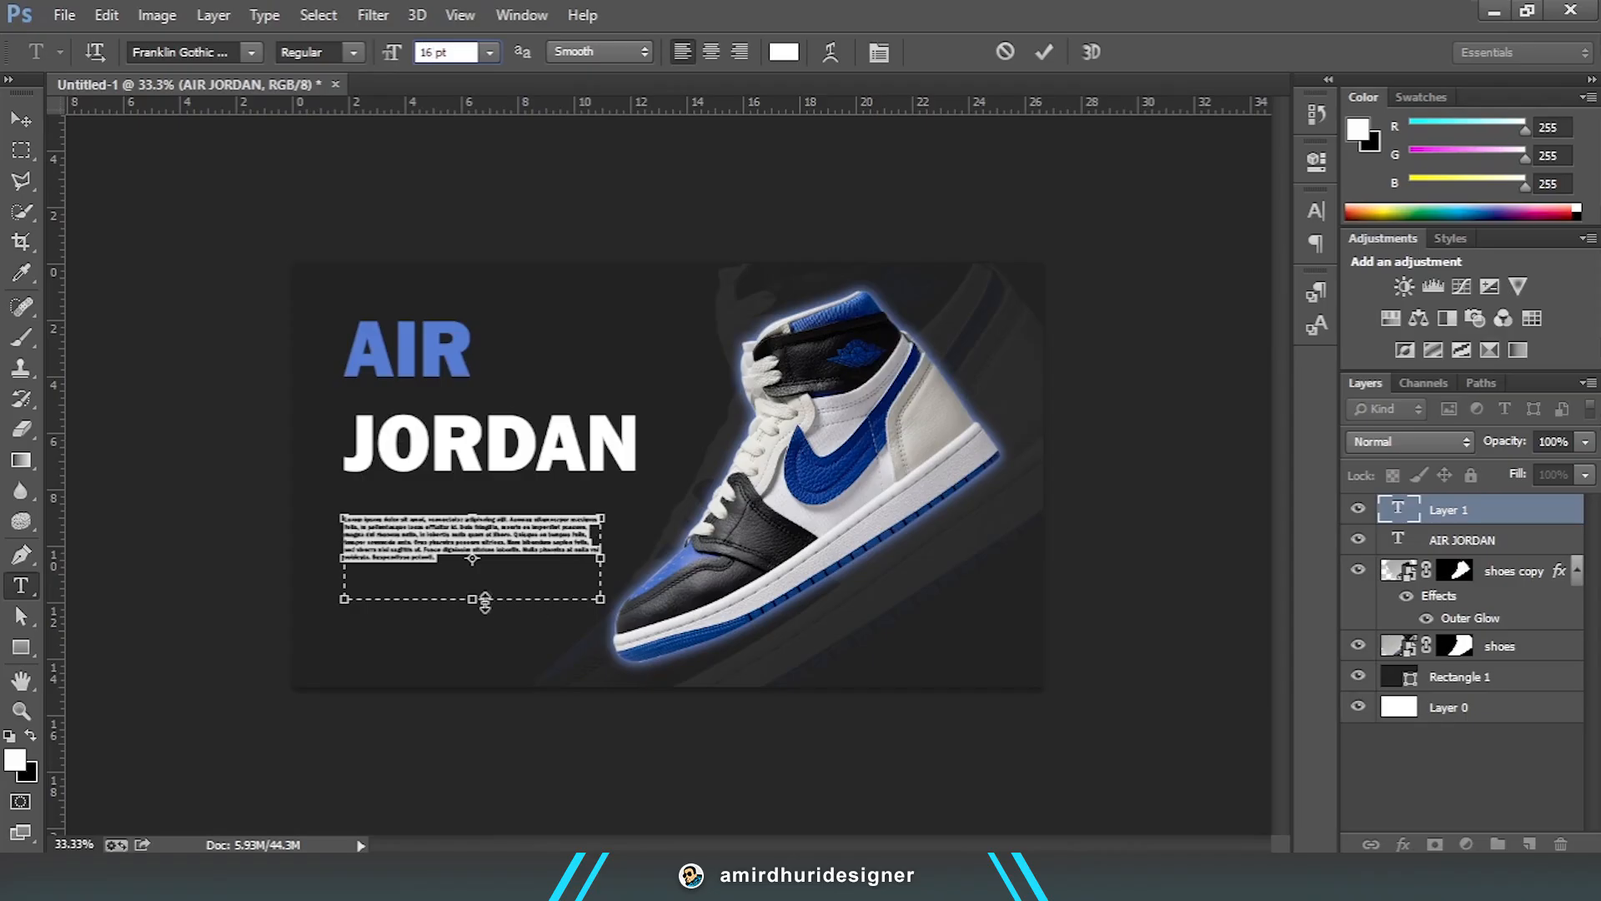
drag(474, 598, 478, 575)
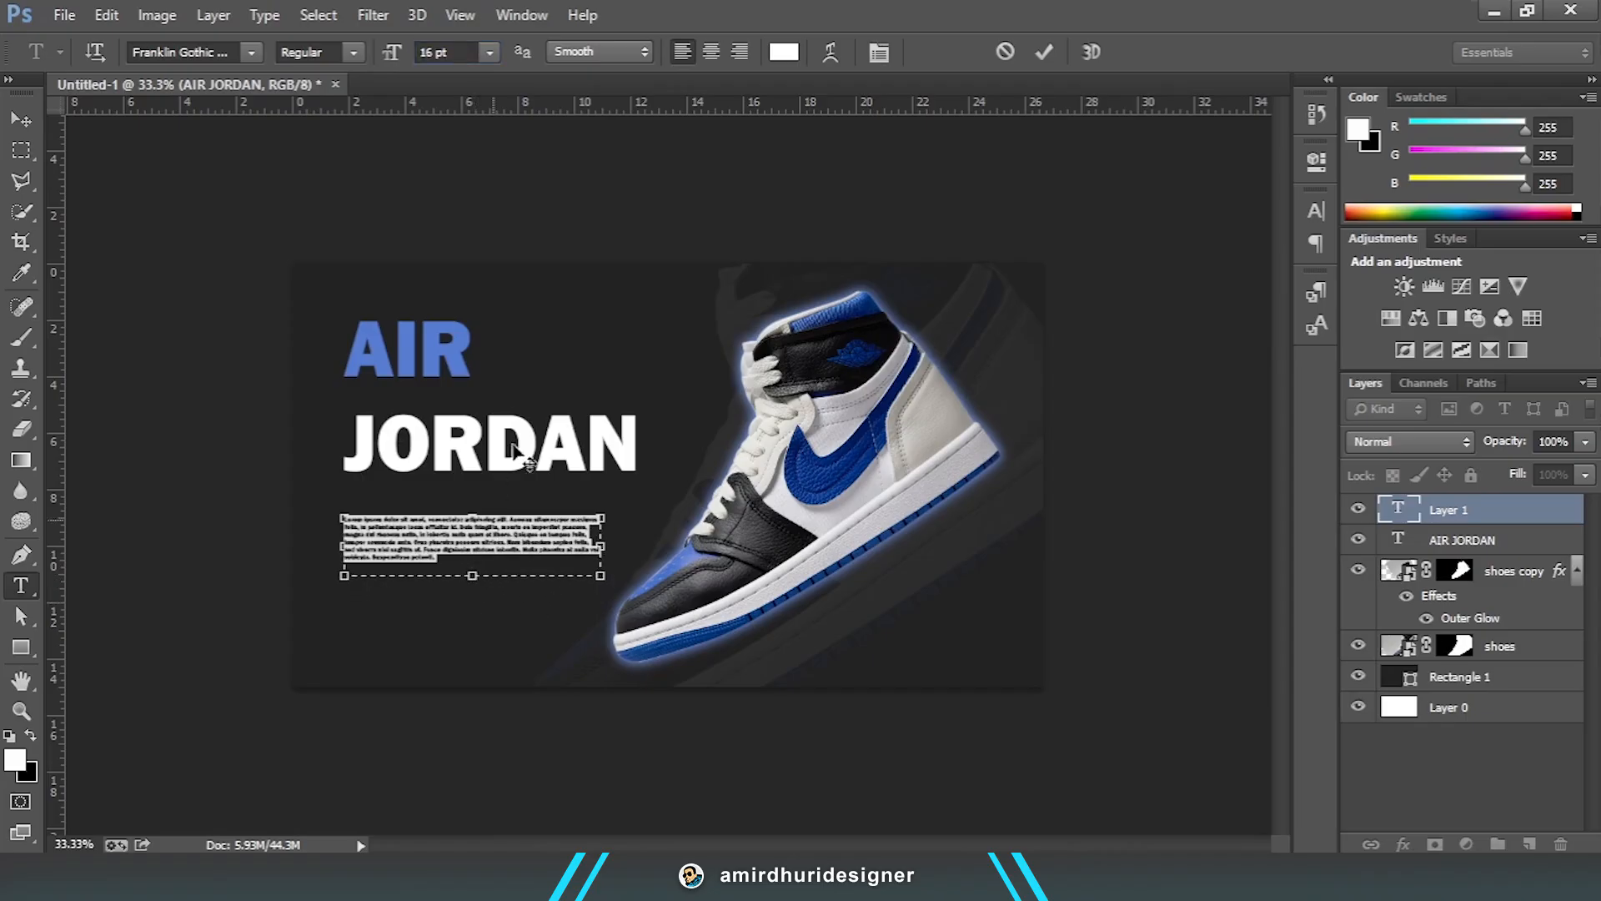
Step: Change the paragraph's font to Arial, trim the text box height to fit the text, and commit it
click(252, 52)
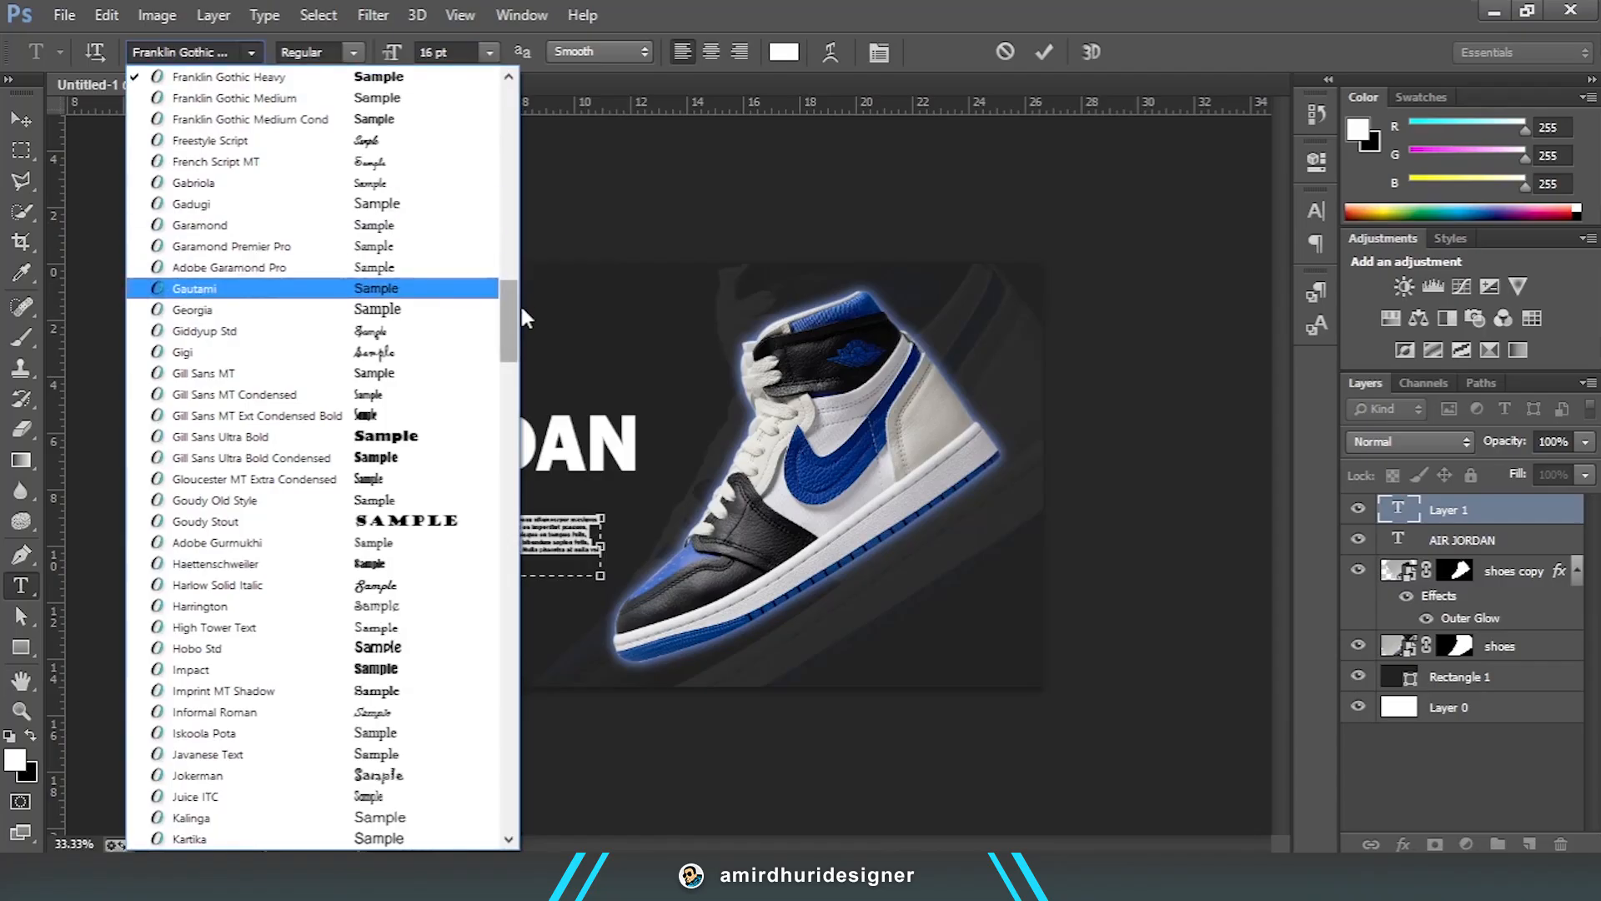
drag(512, 349, 507, 169)
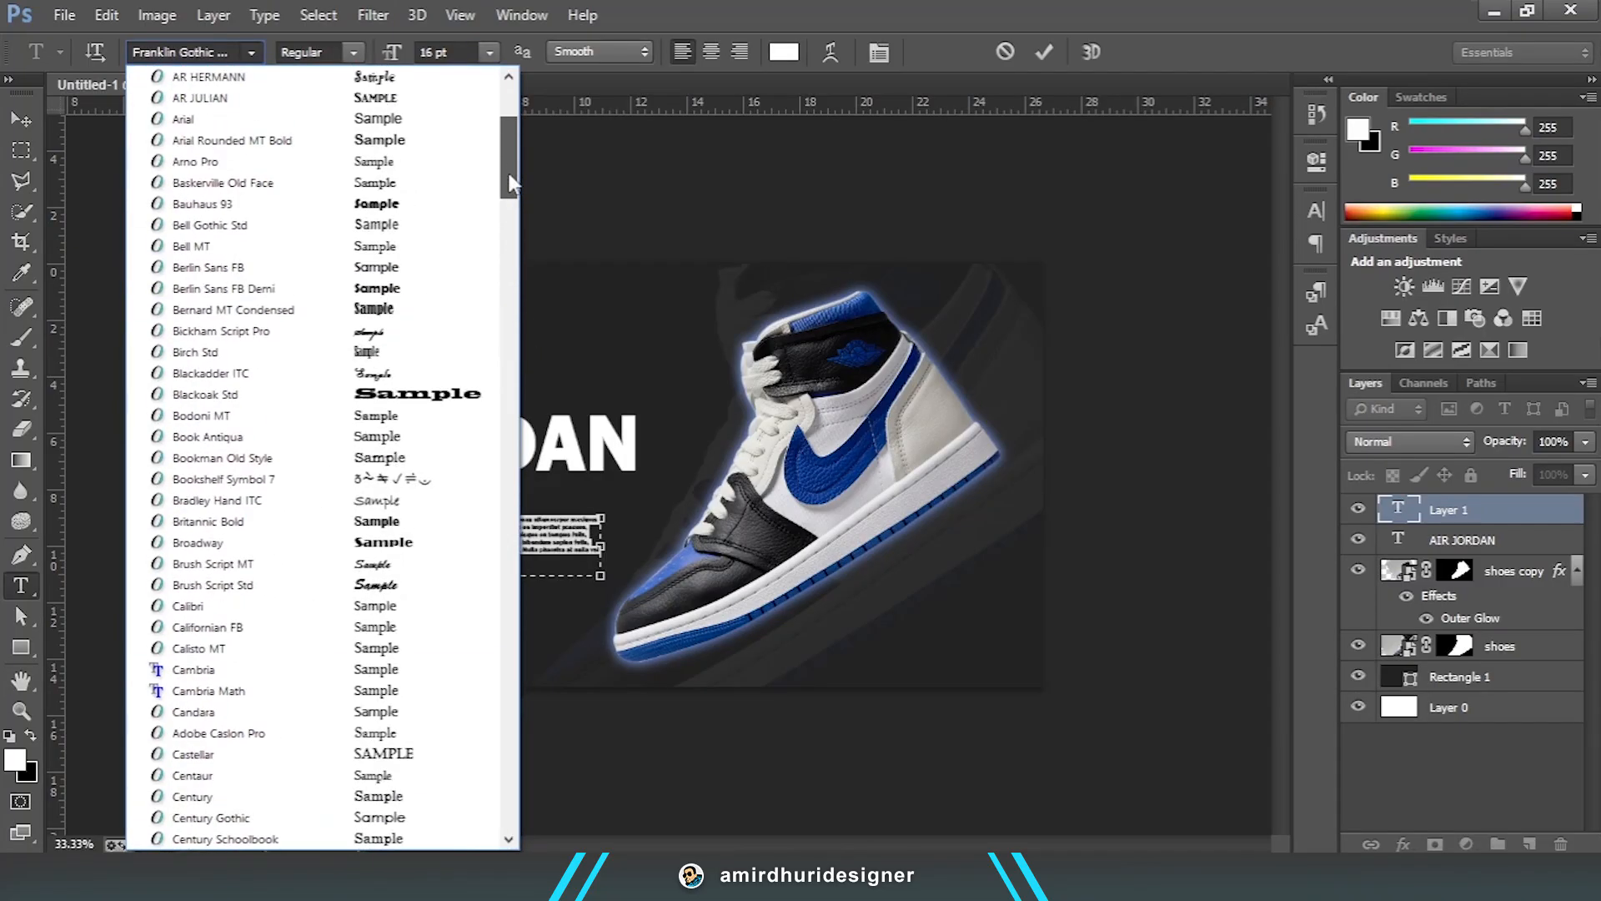
click(386, 124)
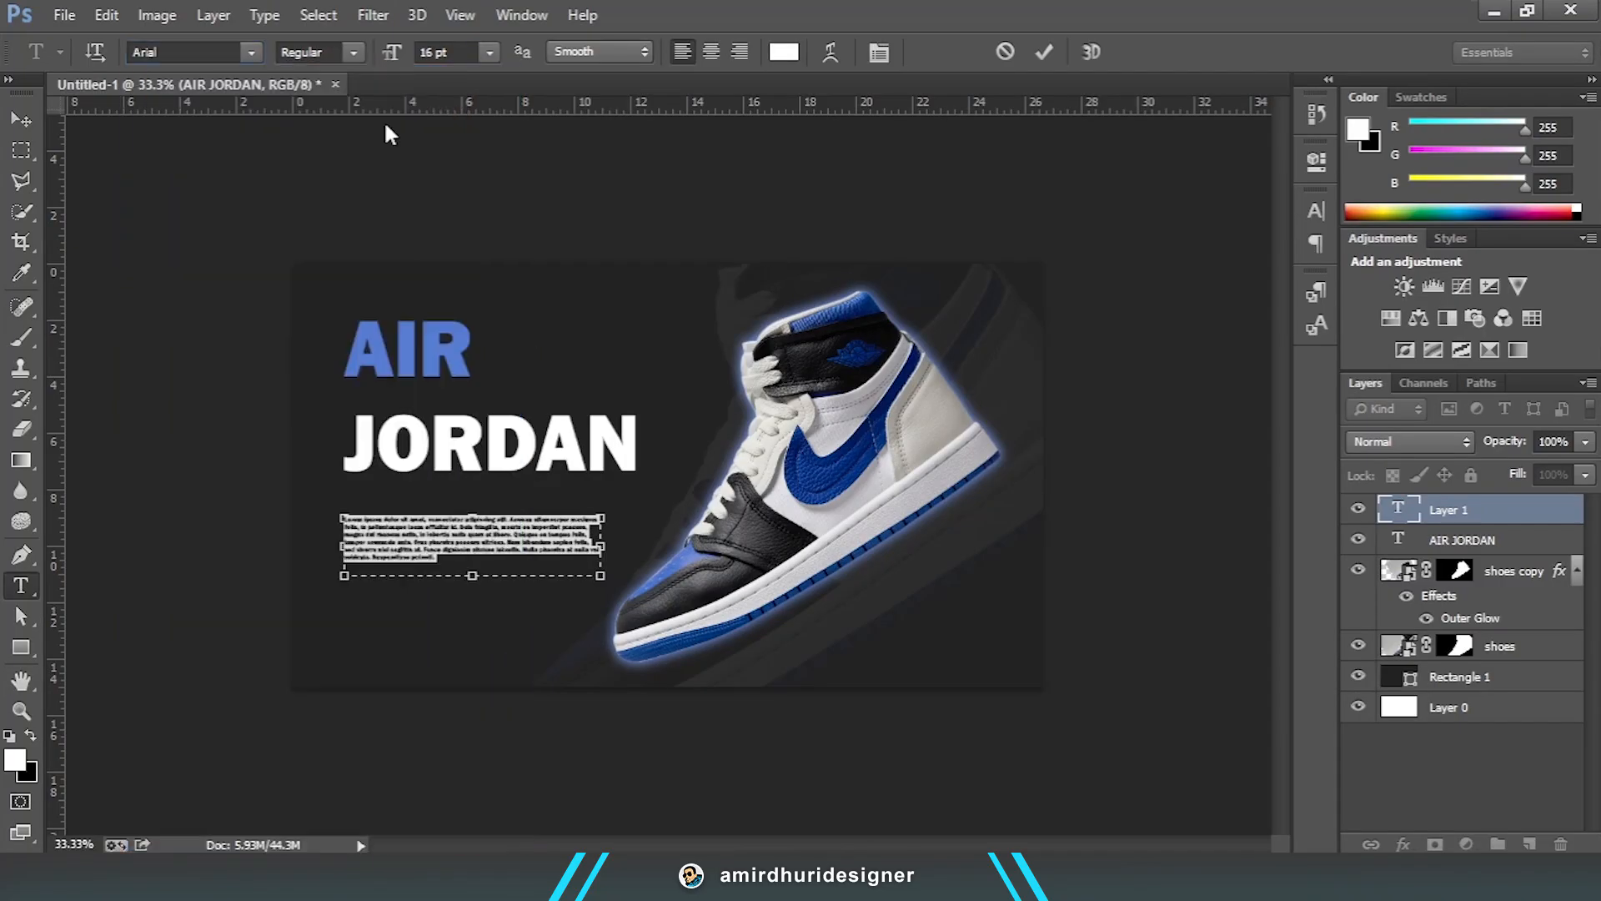
drag(474, 578, 473, 568)
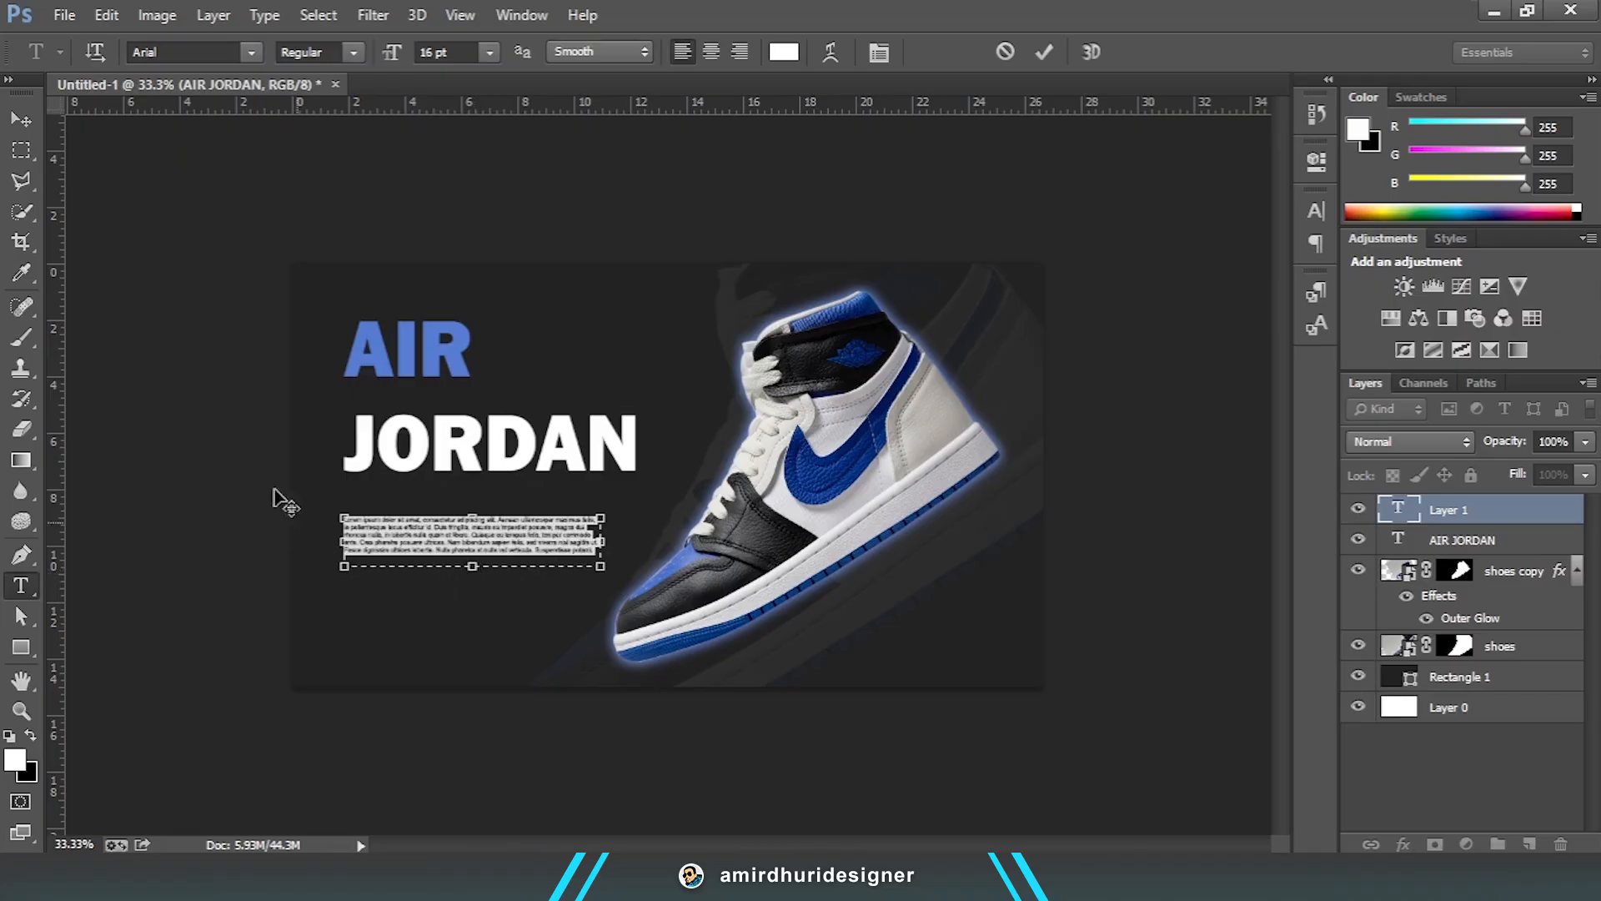
click(21, 119)
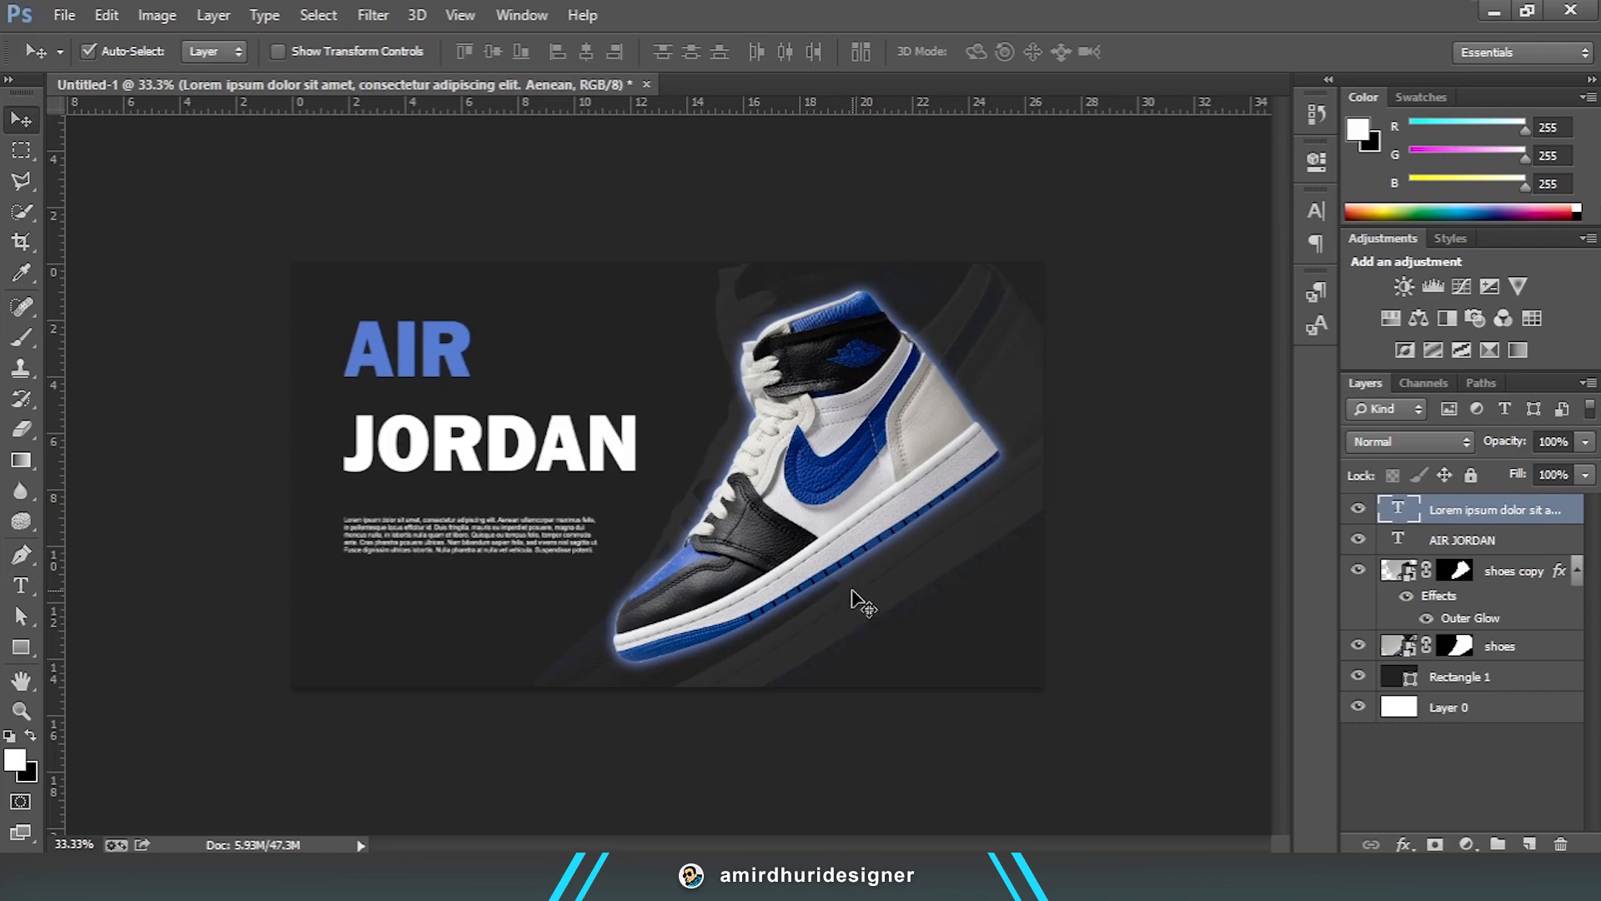
Step: Place a vertical guide along the heading's left edge and nudge the paragraph slightly right to align with it
key(ctrl+plus)
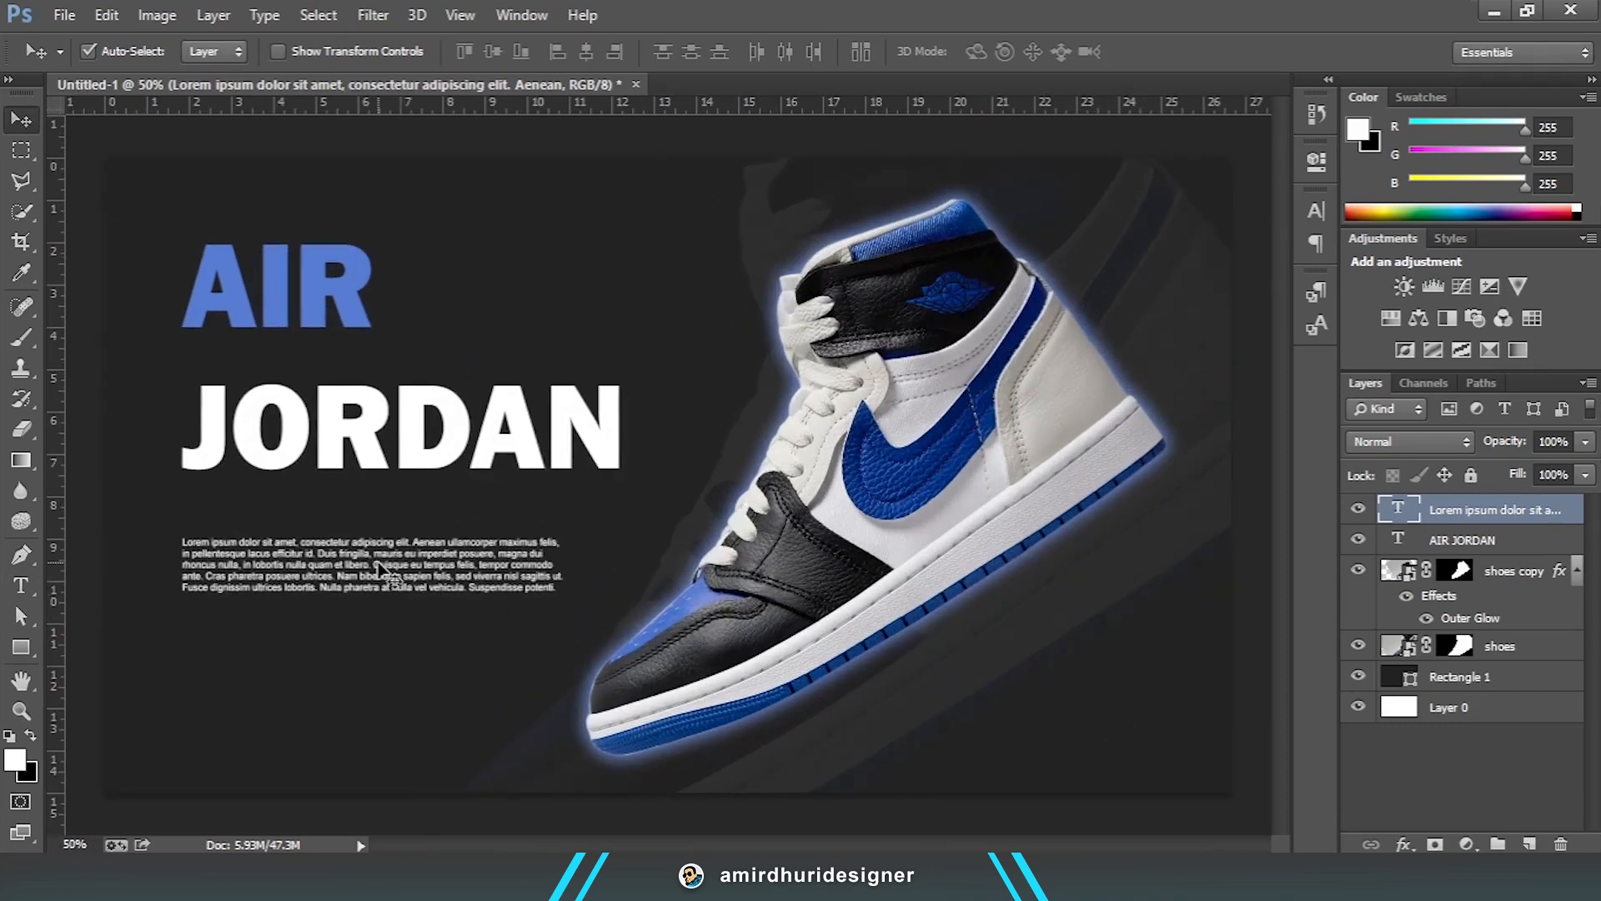
drag(52, 640, 181, 641)
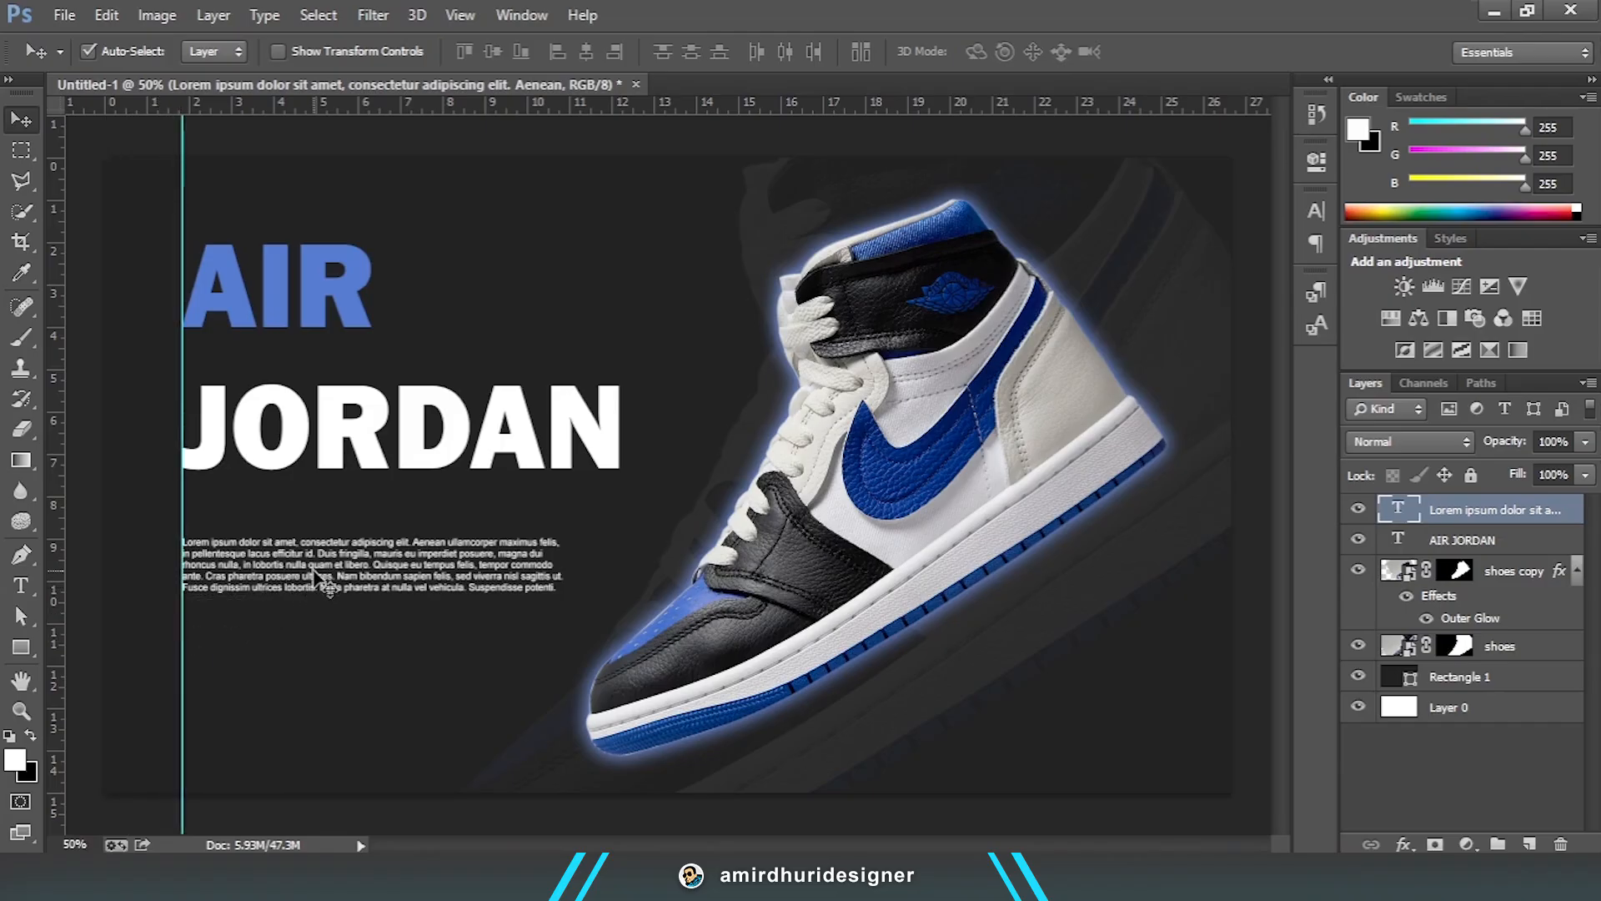
key(Right)
key(Right)
key(Right)
key(Right)
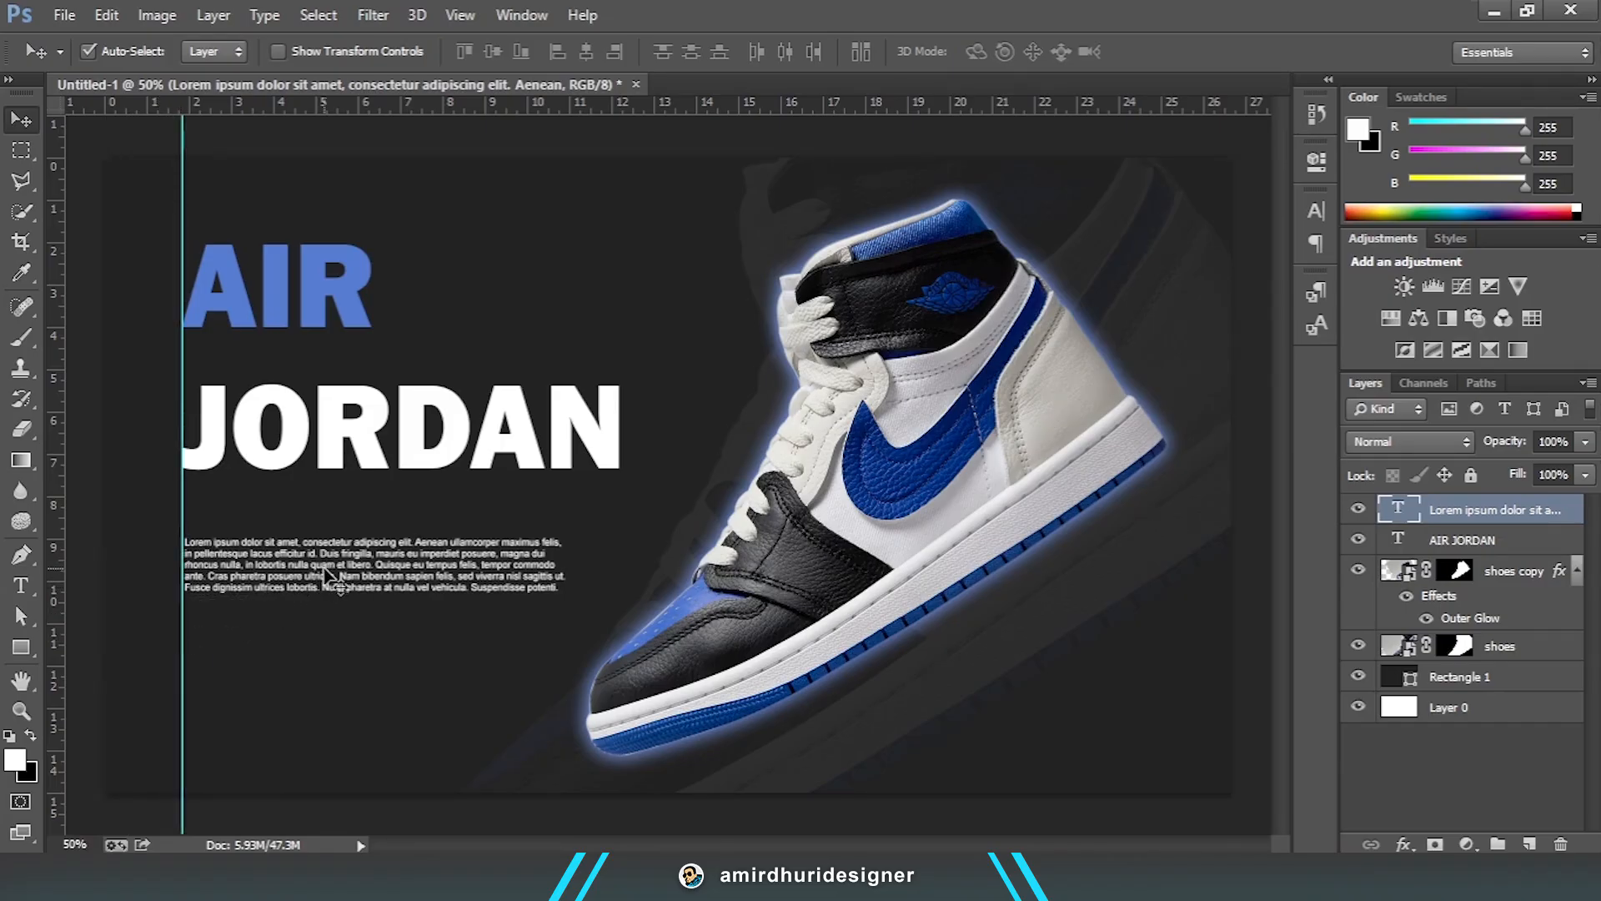
Step: Nudge the Lorem ipsum paragraph up about 20 px, closer to the JORDAN line
key(Up)
key(Up)
key(Up)
key(Up)
key(Up)
key(Up)
key(Up)
key(Up)
key(Up)
key(Up)
key(Up)
key(Up)
key(Up)
key(Up)
key(Up)
key(Up)
key(Up)
key(Up)
key(Up)
key(Up)
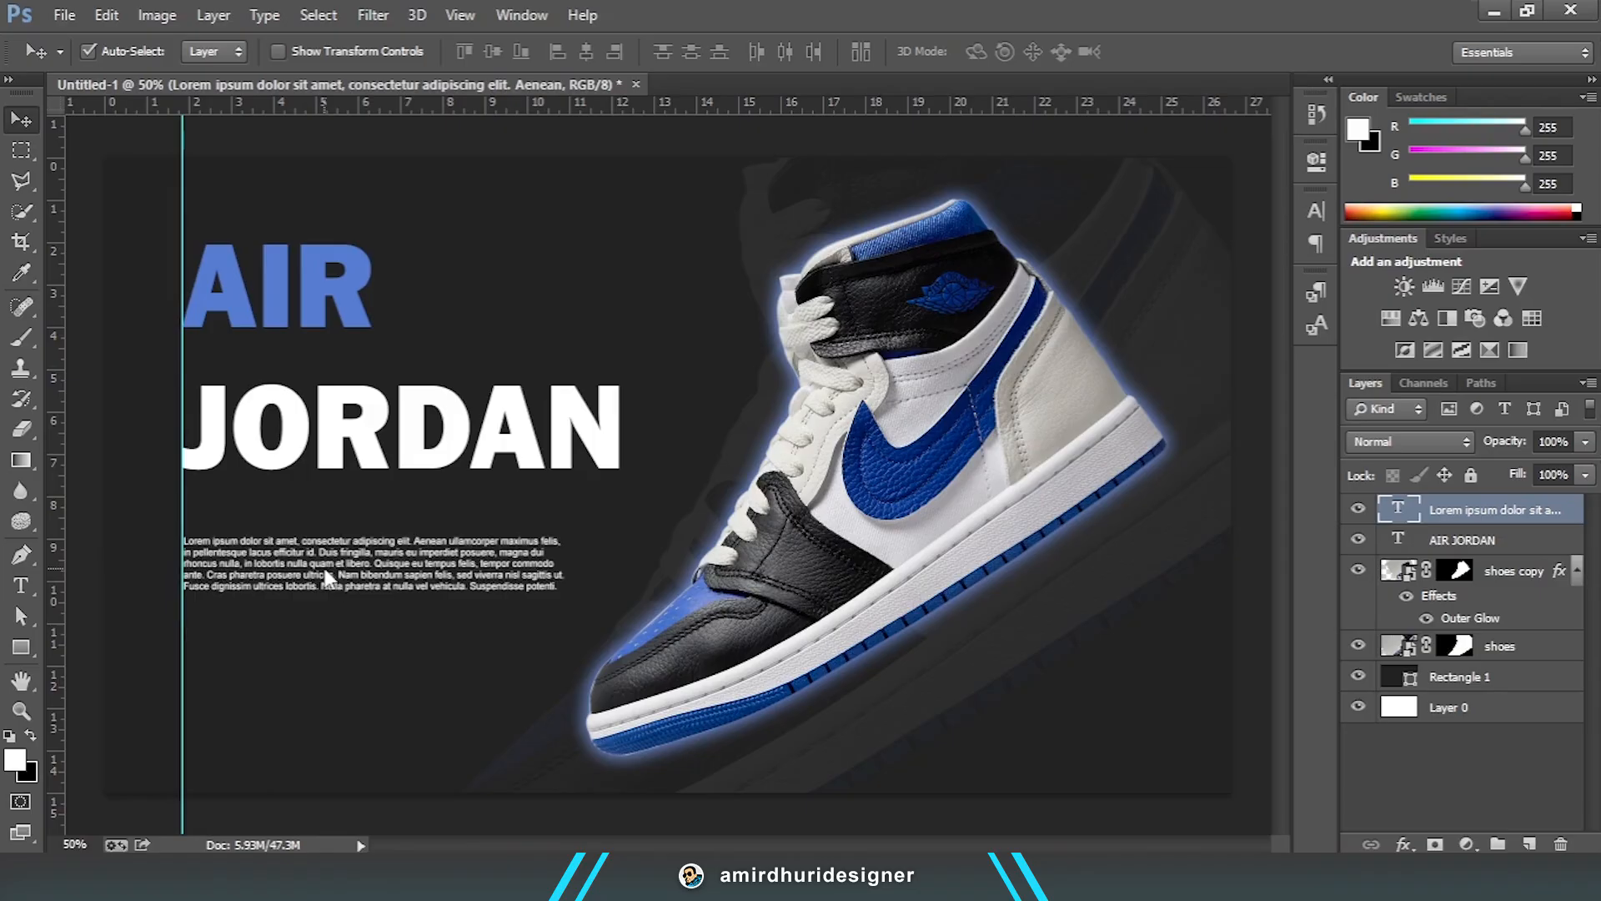
key(Up)
key(Up)
key(Up)
key(Up)
key(Up)
key(Up)
key(Up)
key(Up)
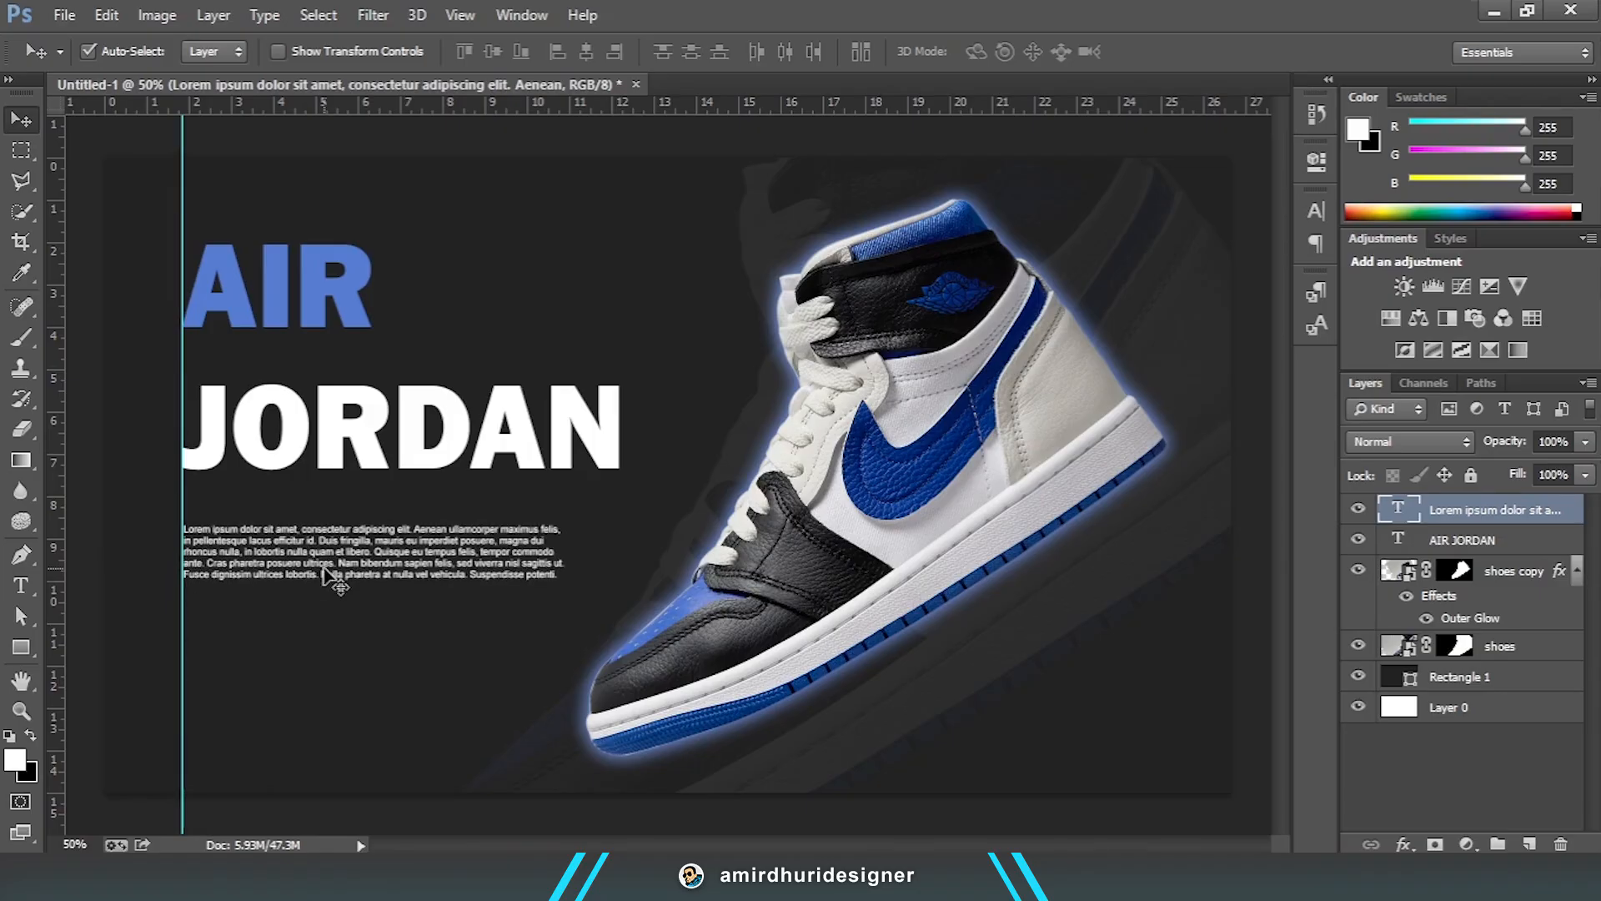
key(Up)
key(Up)
key(Up)
key(Up)
key(Up)
key(Up)
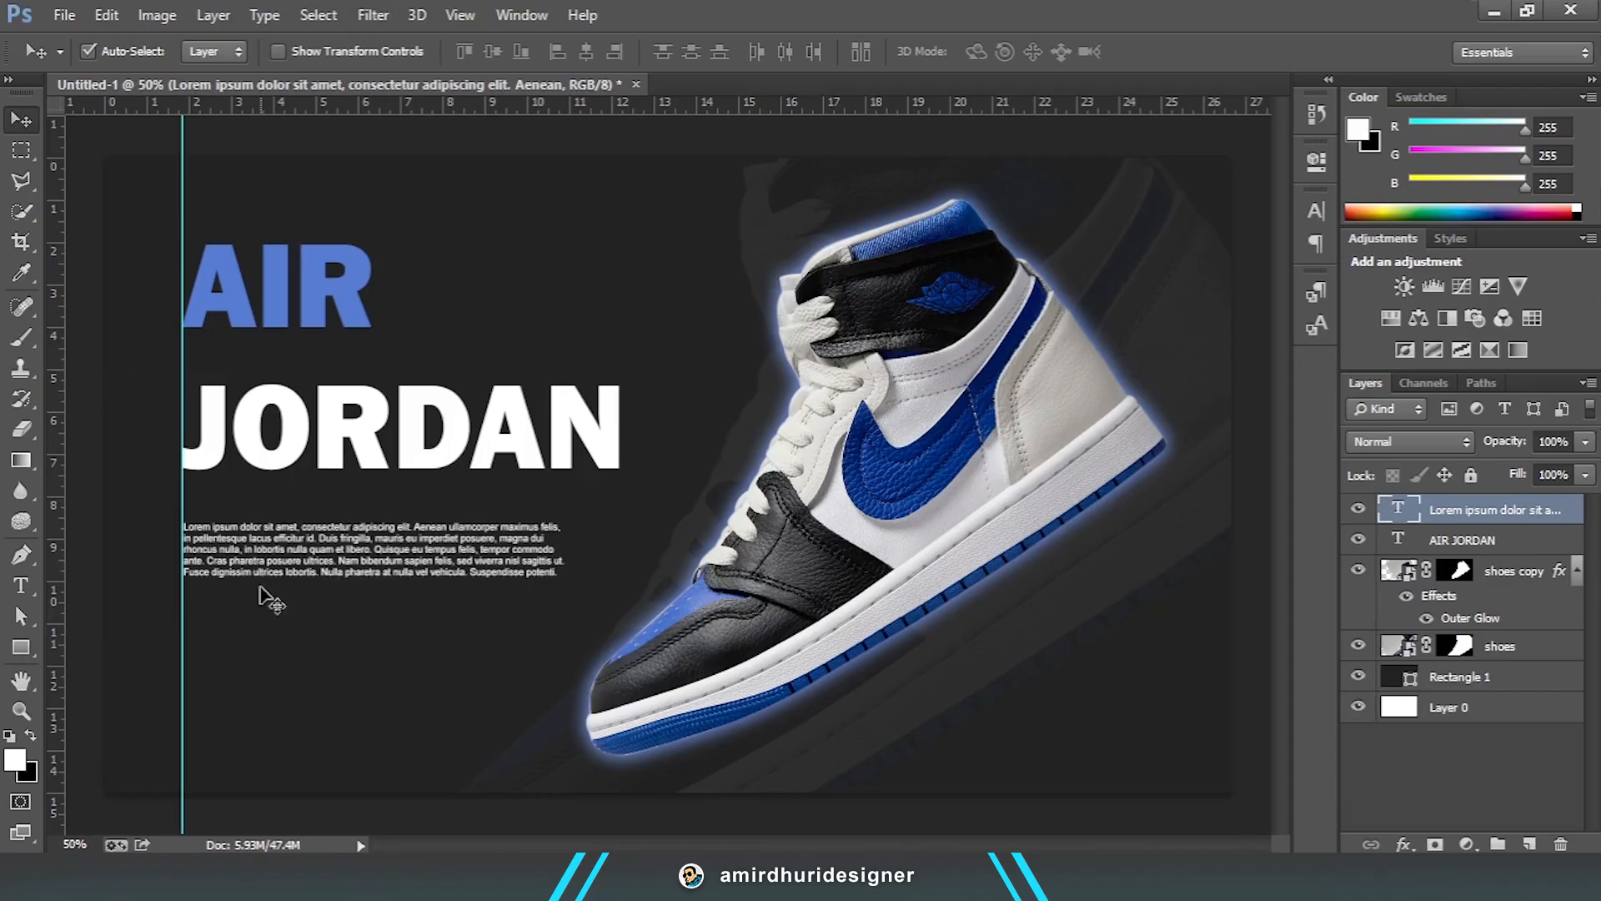
Step: Draw a rounded rectangle about 210 × 68 px below the paragraph, with its left edge on the vertical guide
click(21, 647)
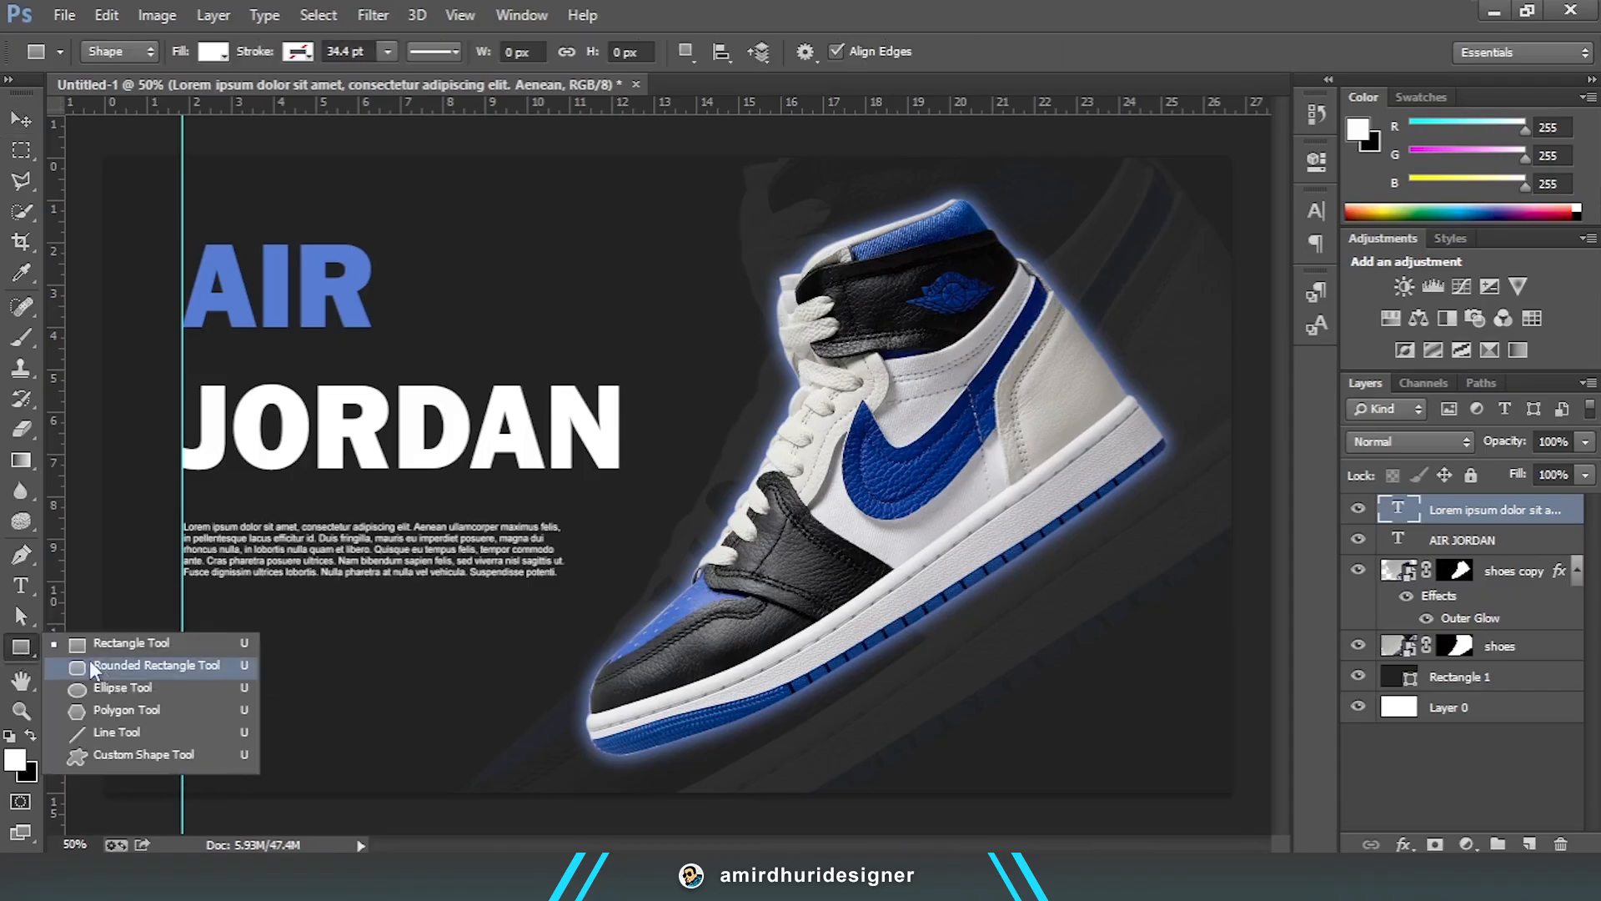
click(137, 672)
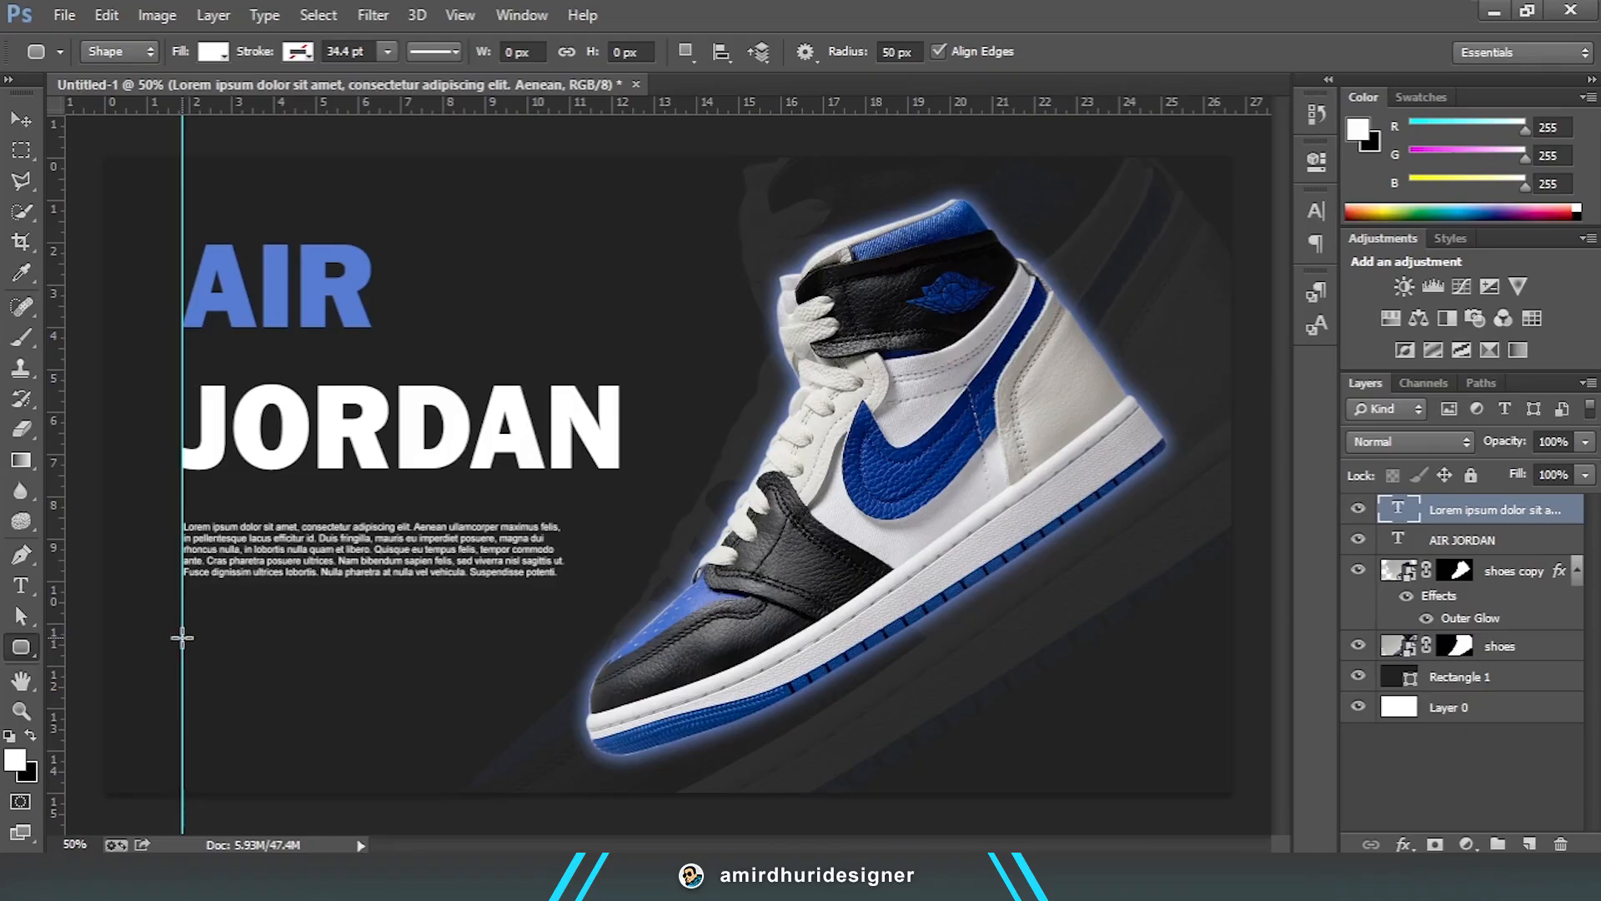
drag(182, 637, 305, 678)
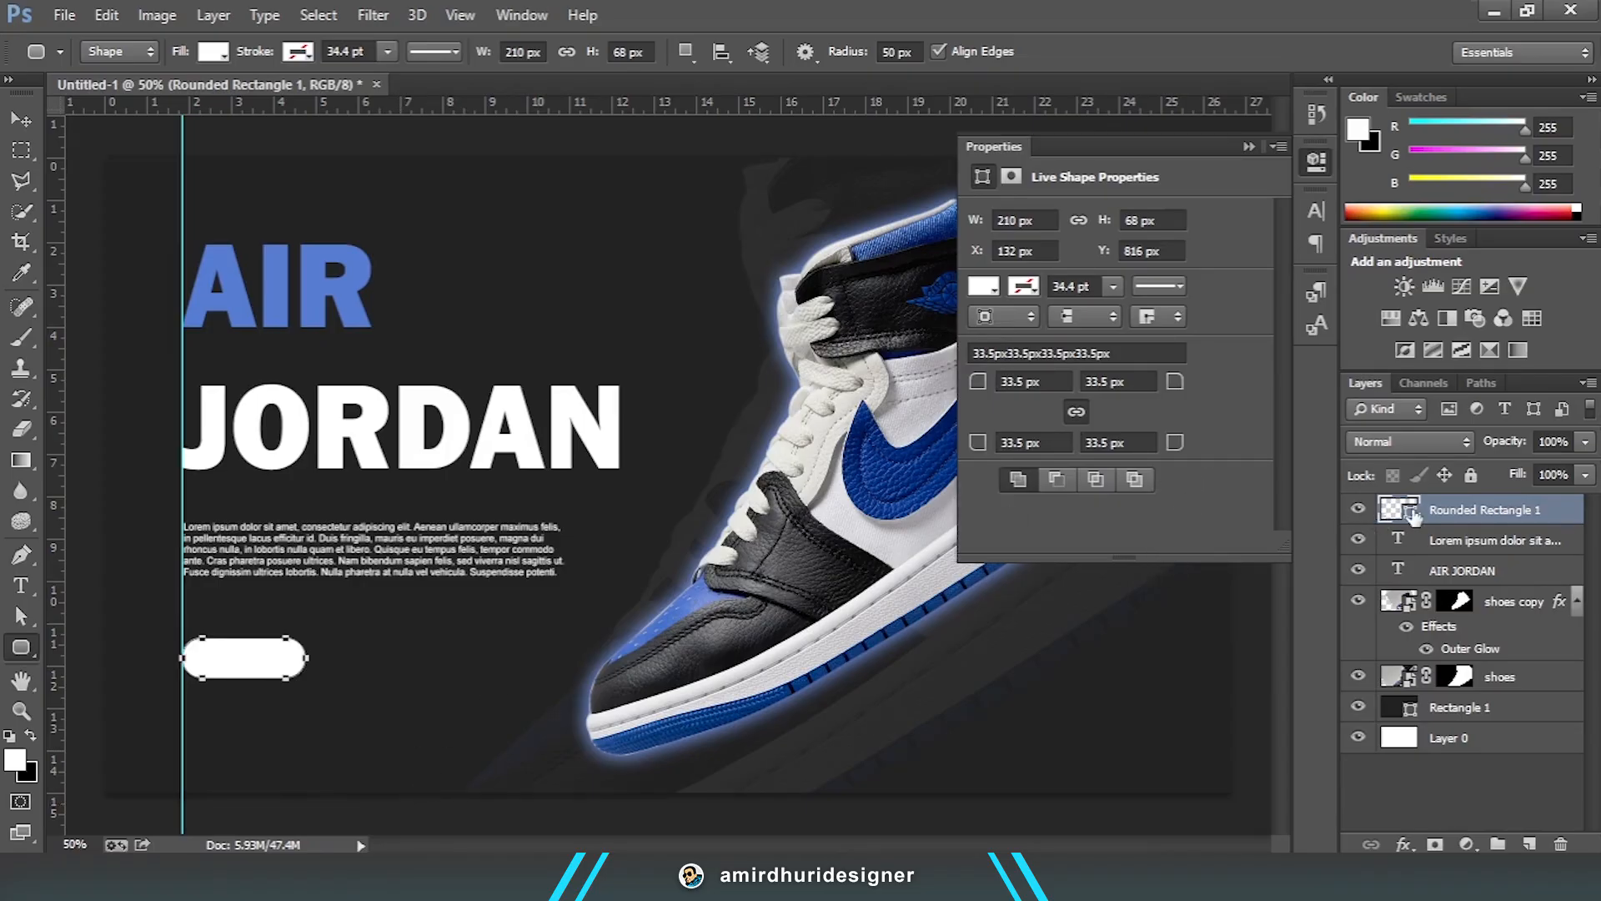
Step: Fill the rounded rectangle with the blue #557cd1 sampled from the word AIR
double_click(1412, 515)
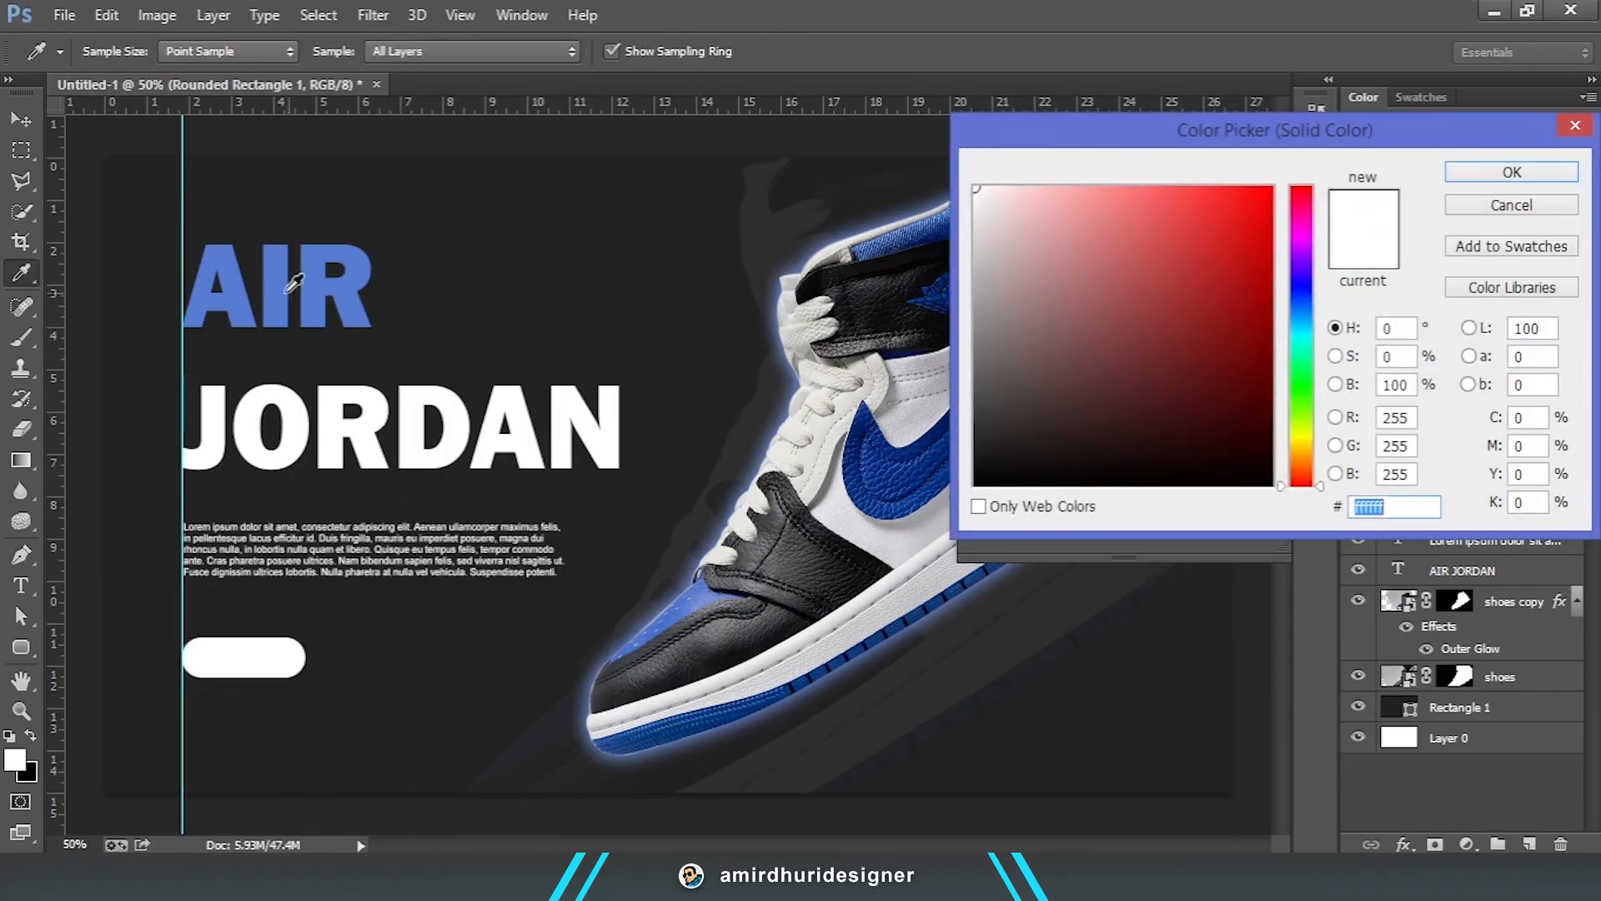
click(284, 281)
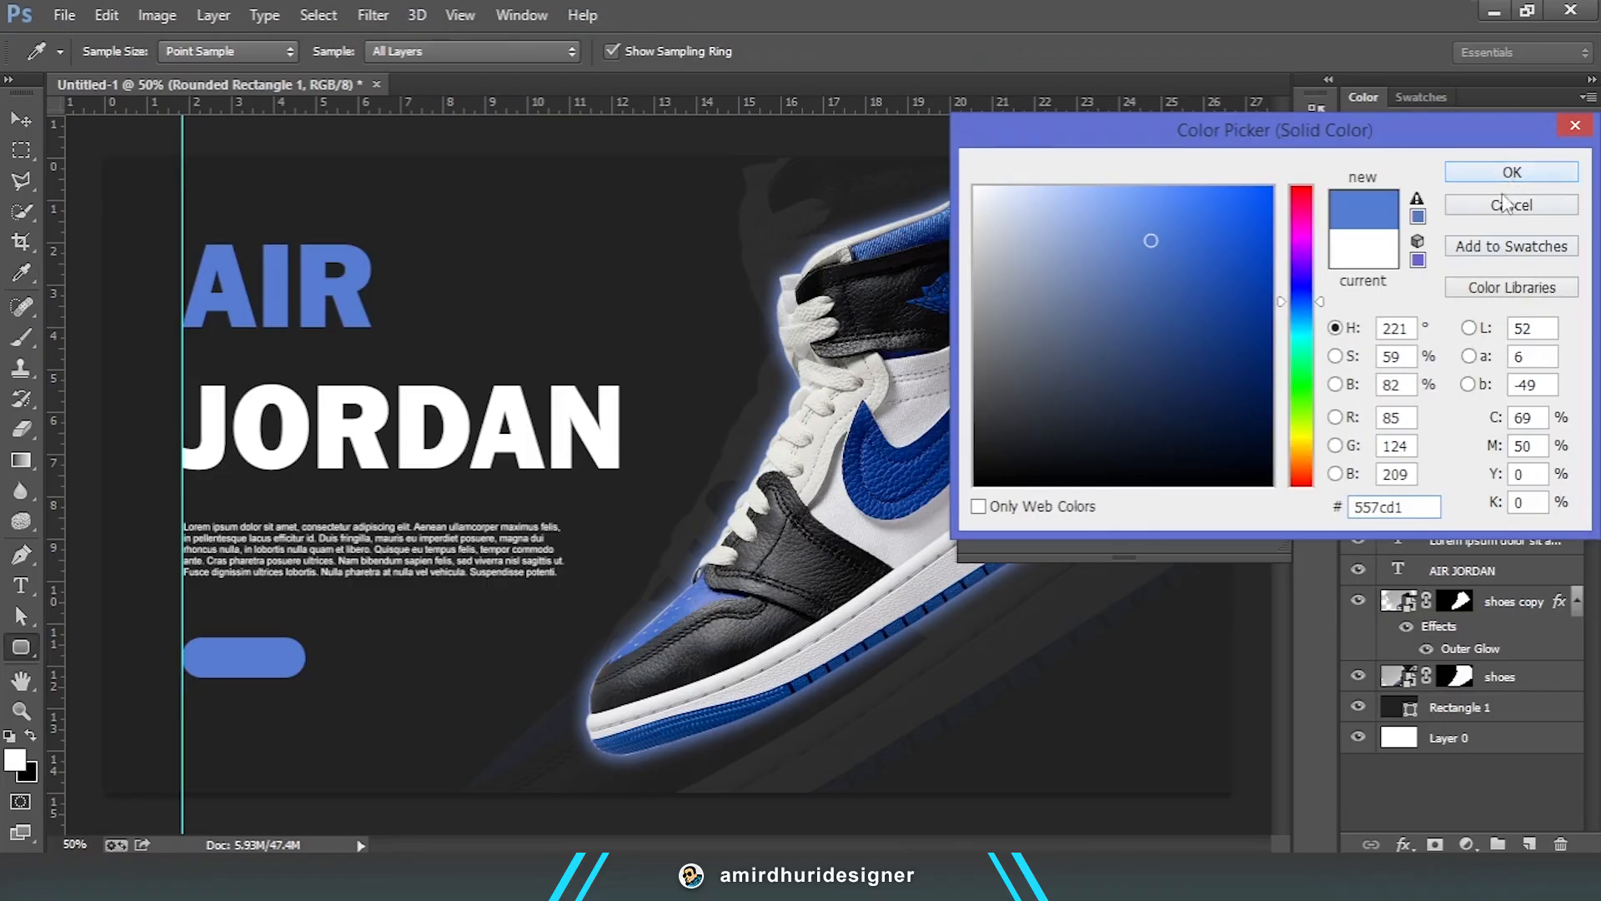
click(1512, 172)
key(v)
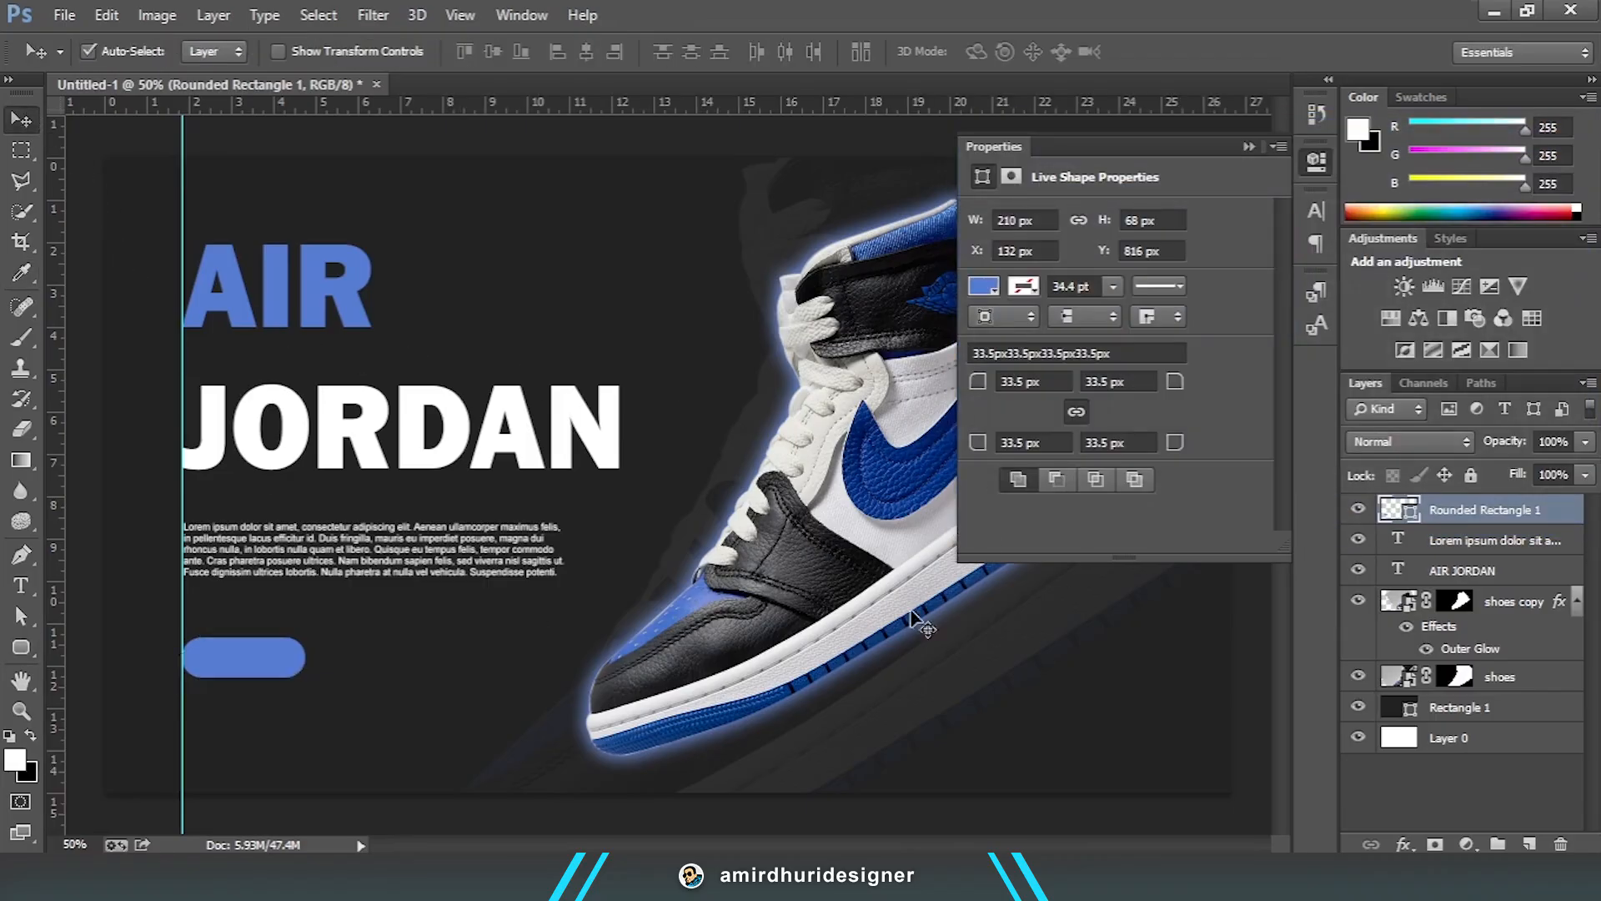
Step: Add the text "BUY NOW" in empty space below and to the right of the blue rounded rectangle
click(21, 585)
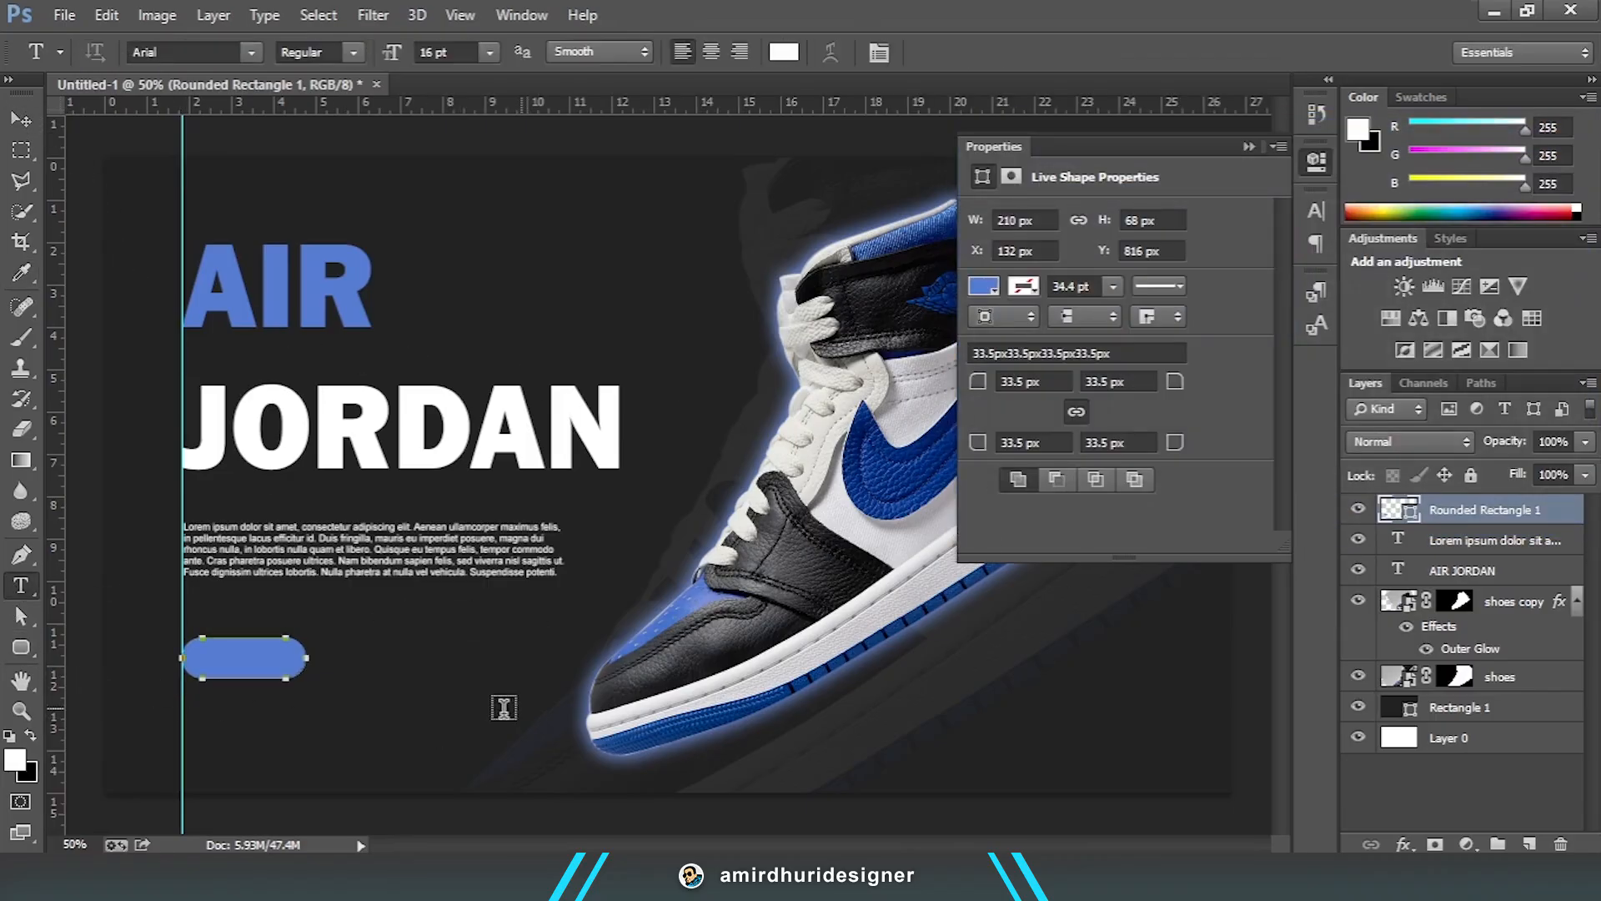
click(419, 706)
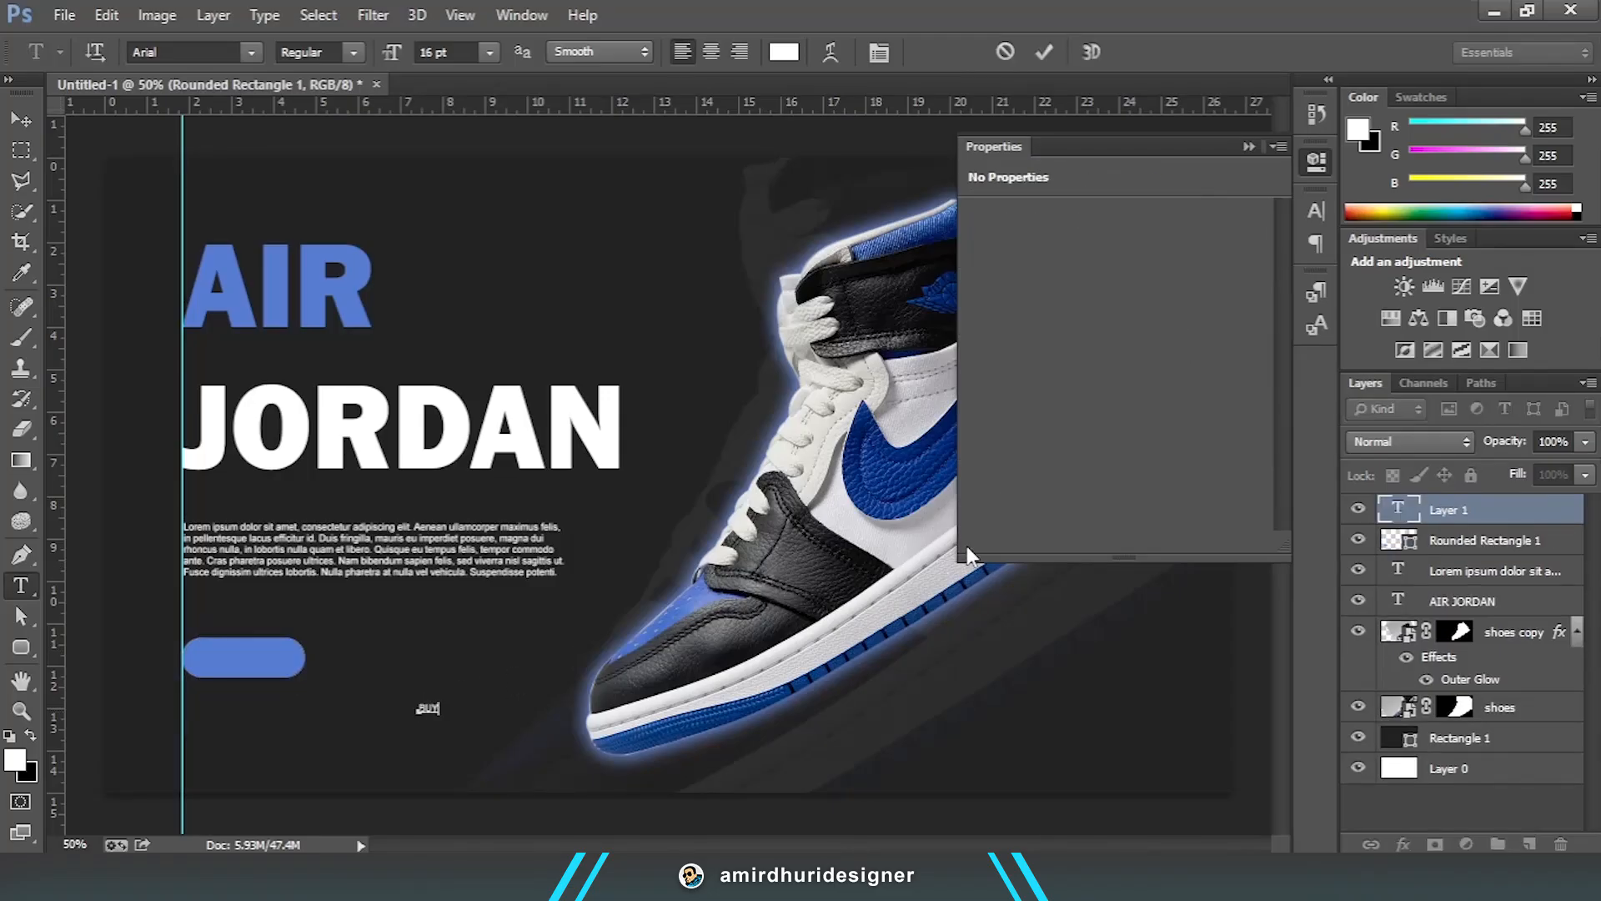
text(BUY NOW)
Step: Set the whole BUY NOW text to Arial Bold at 16 pt and commit it
drag(435, 51, 415, 65)
text(18)
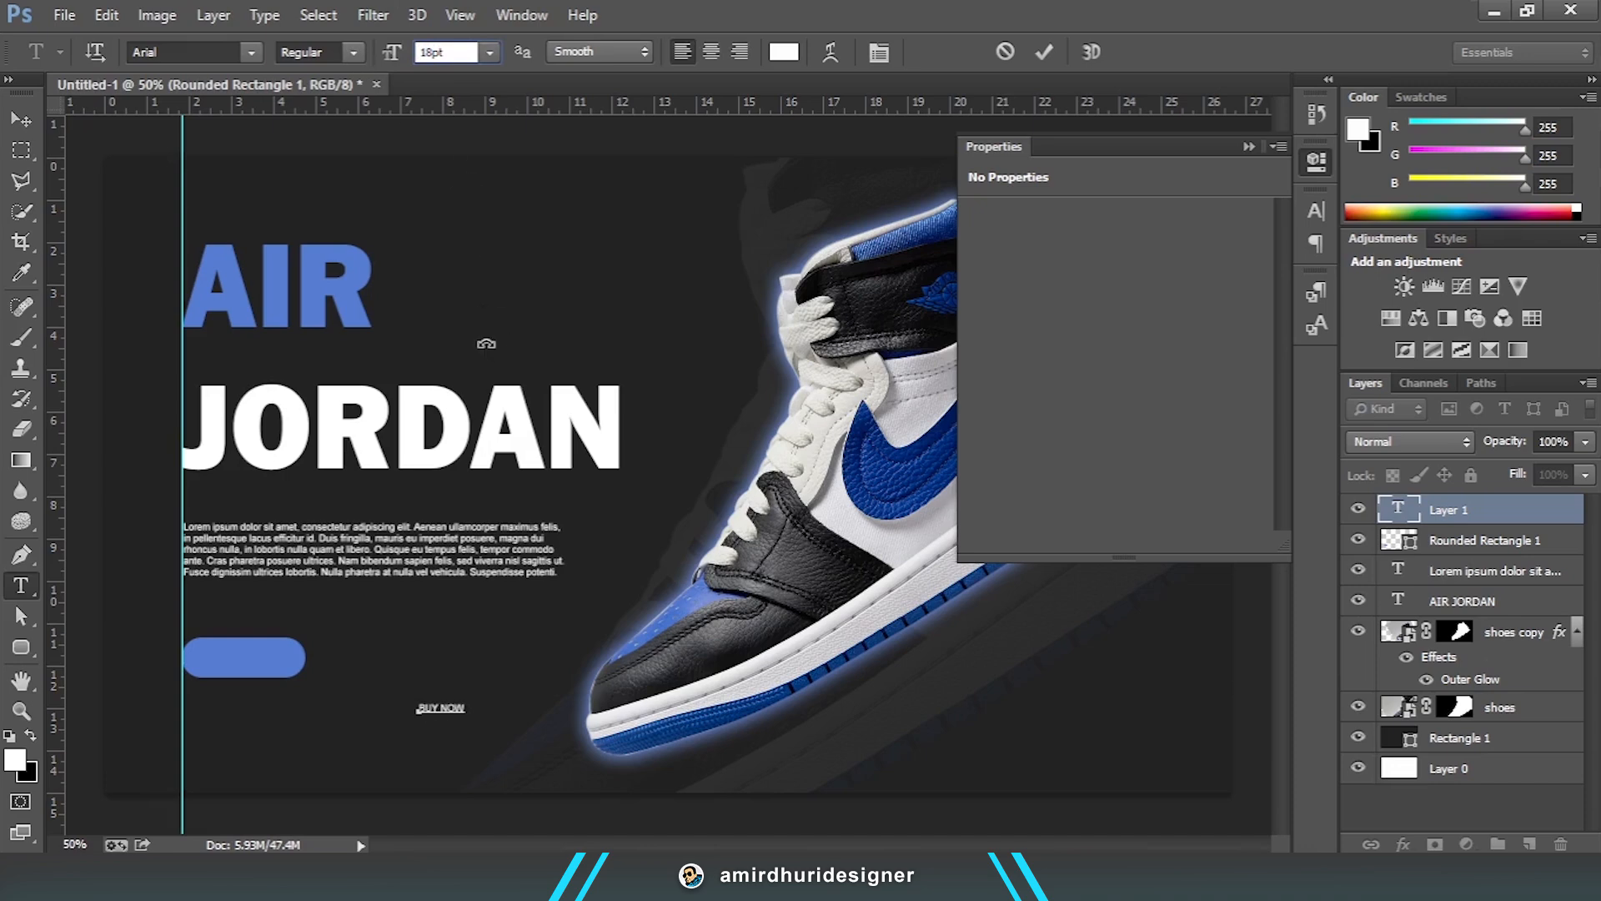
triple_click(441, 705)
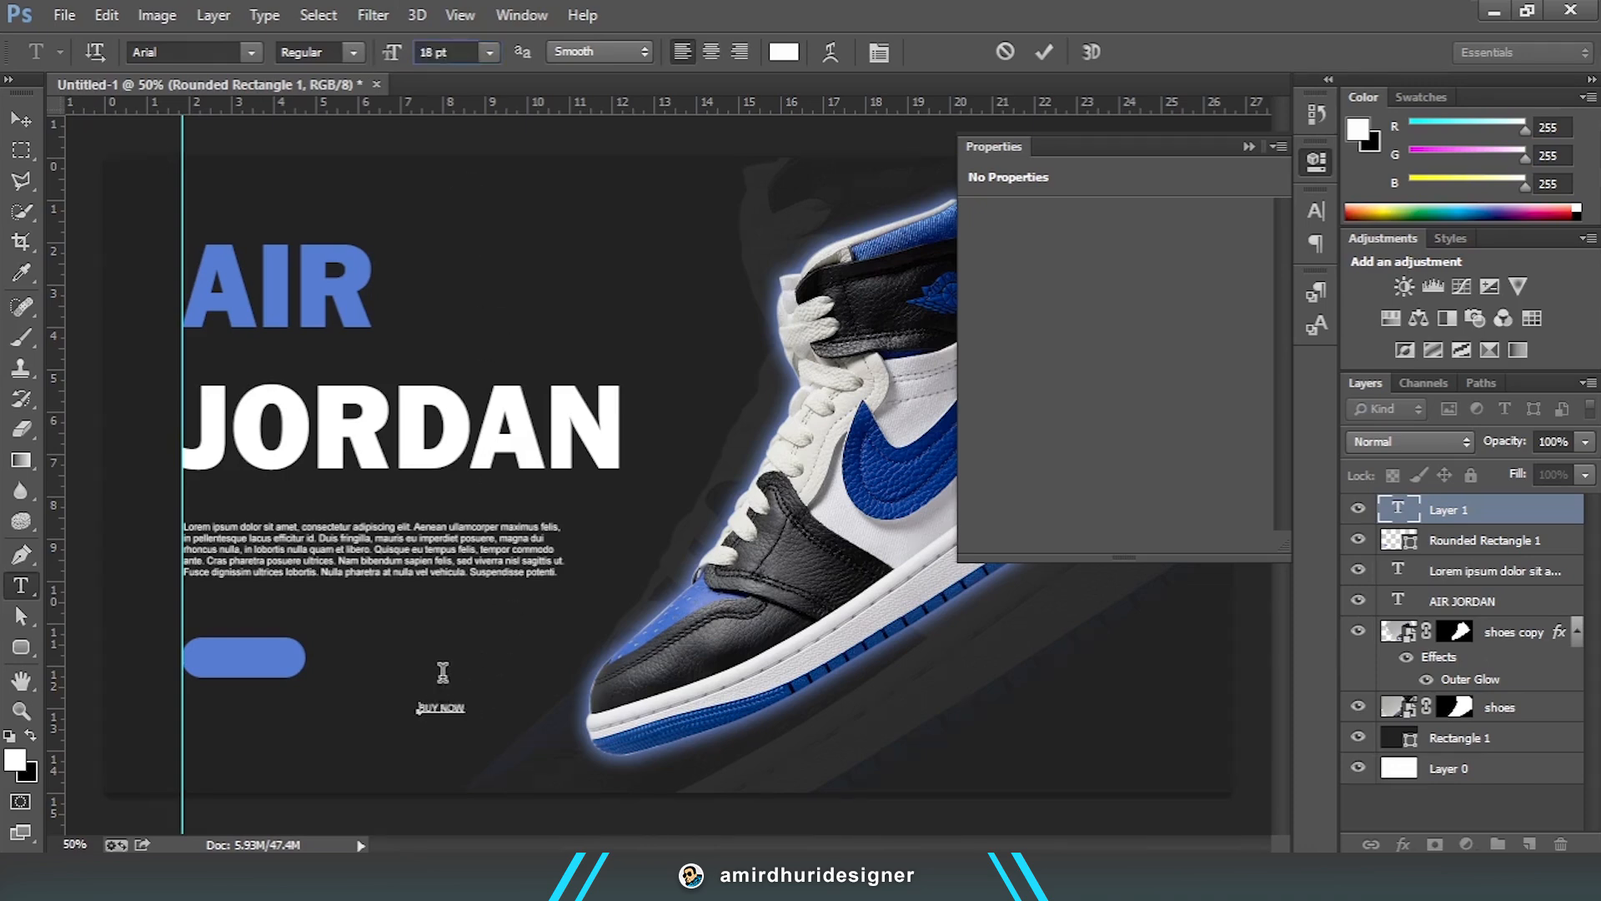
click(491, 53)
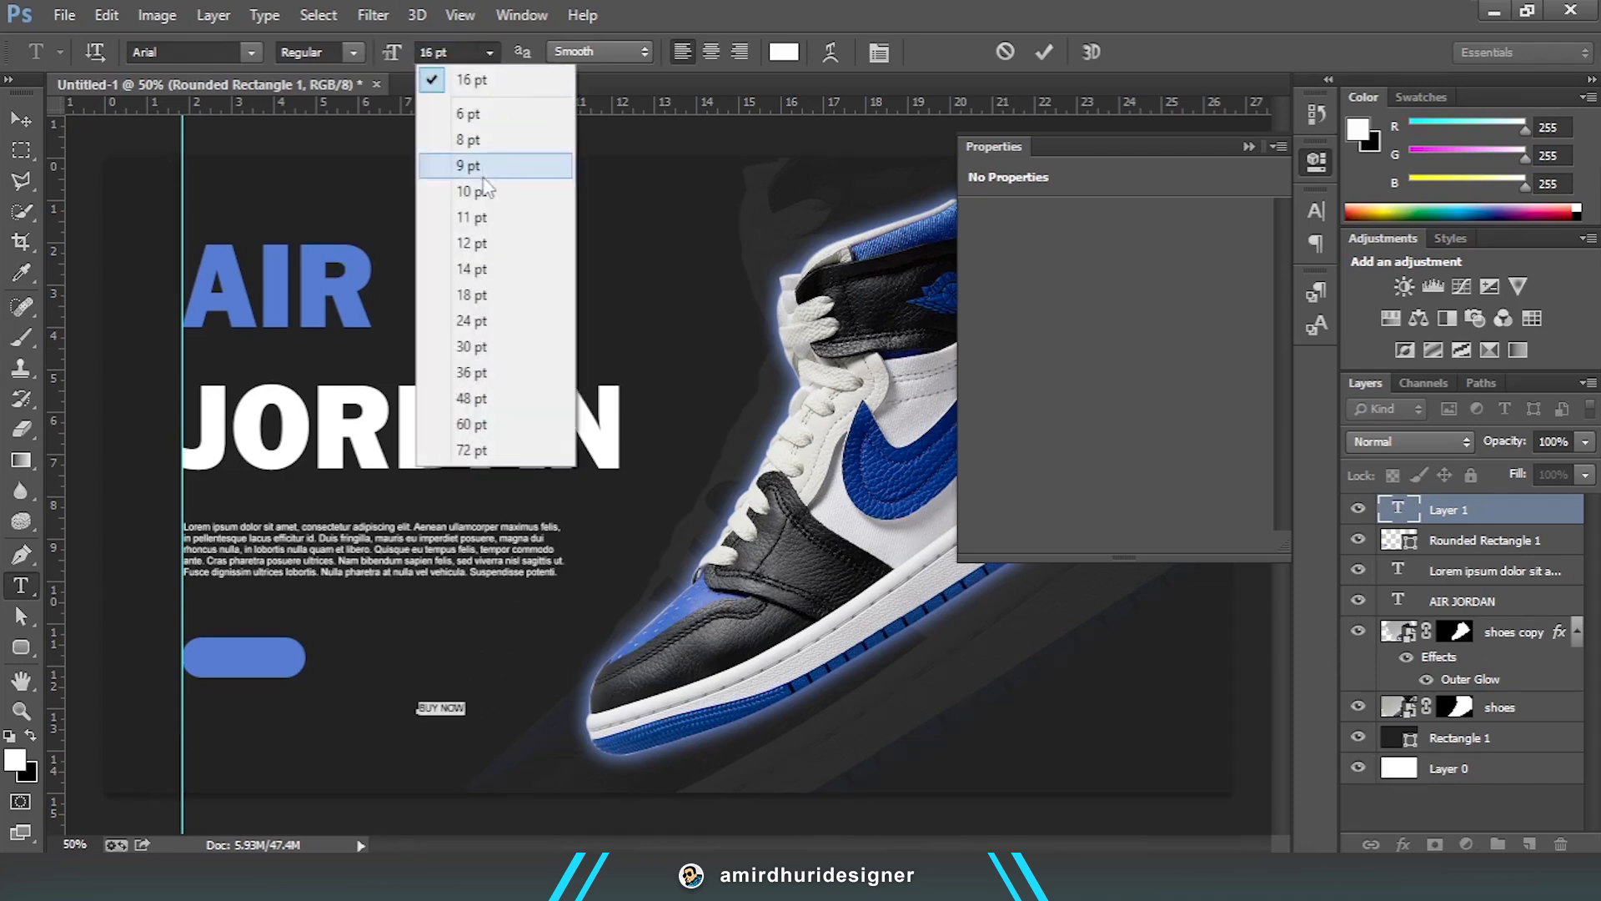
click(450, 70)
double_click(433, 51)
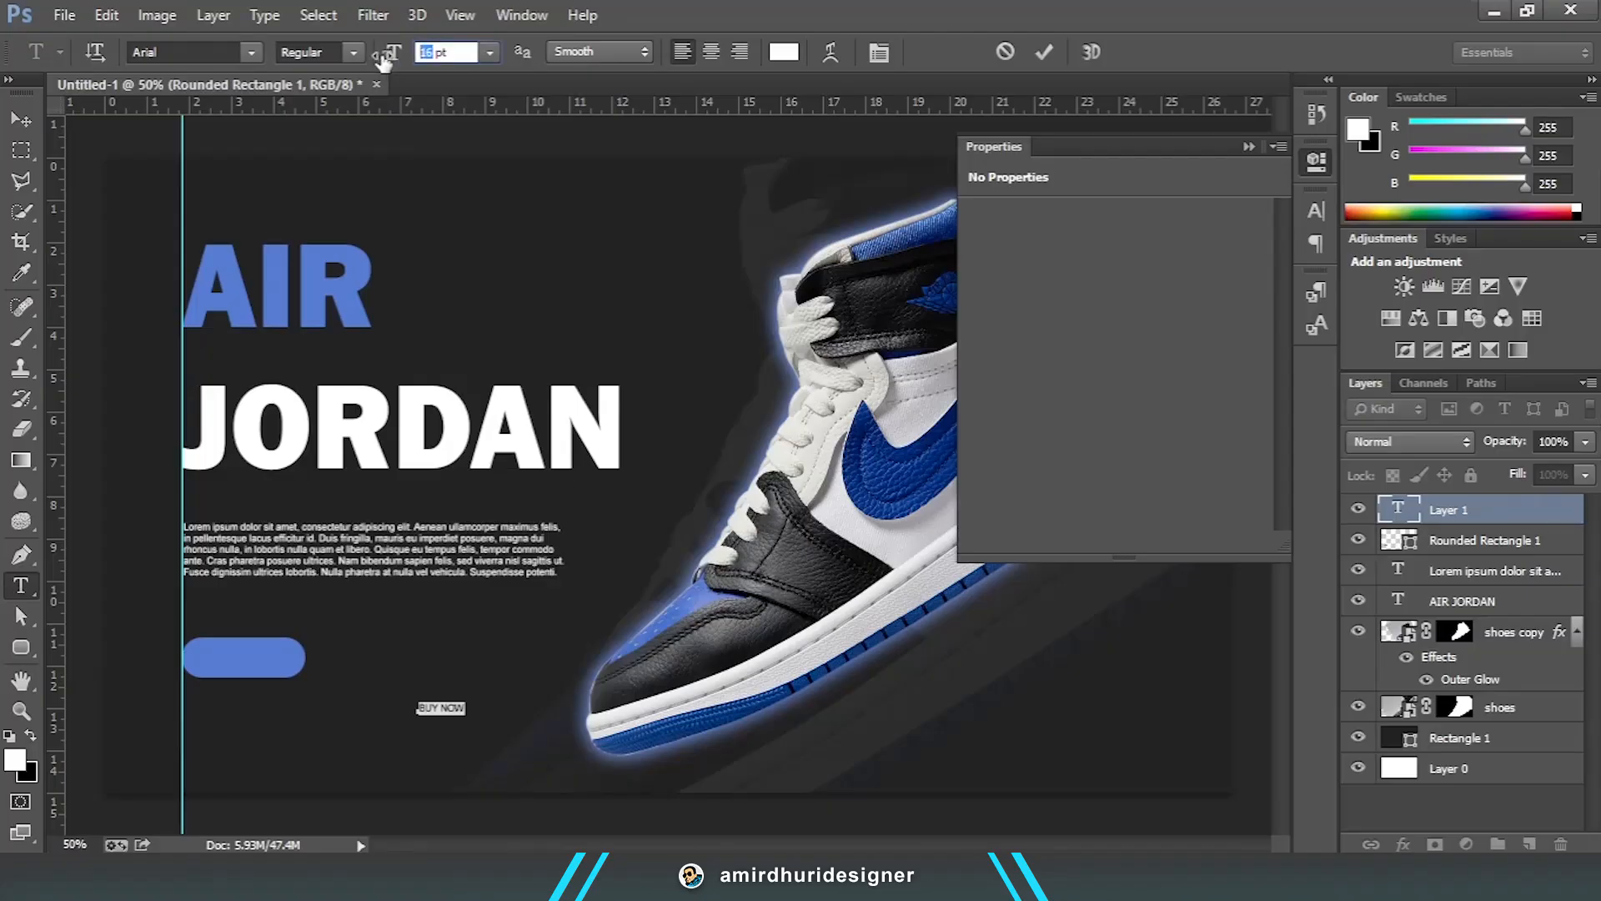
click(352, 53)
click(329, 116)
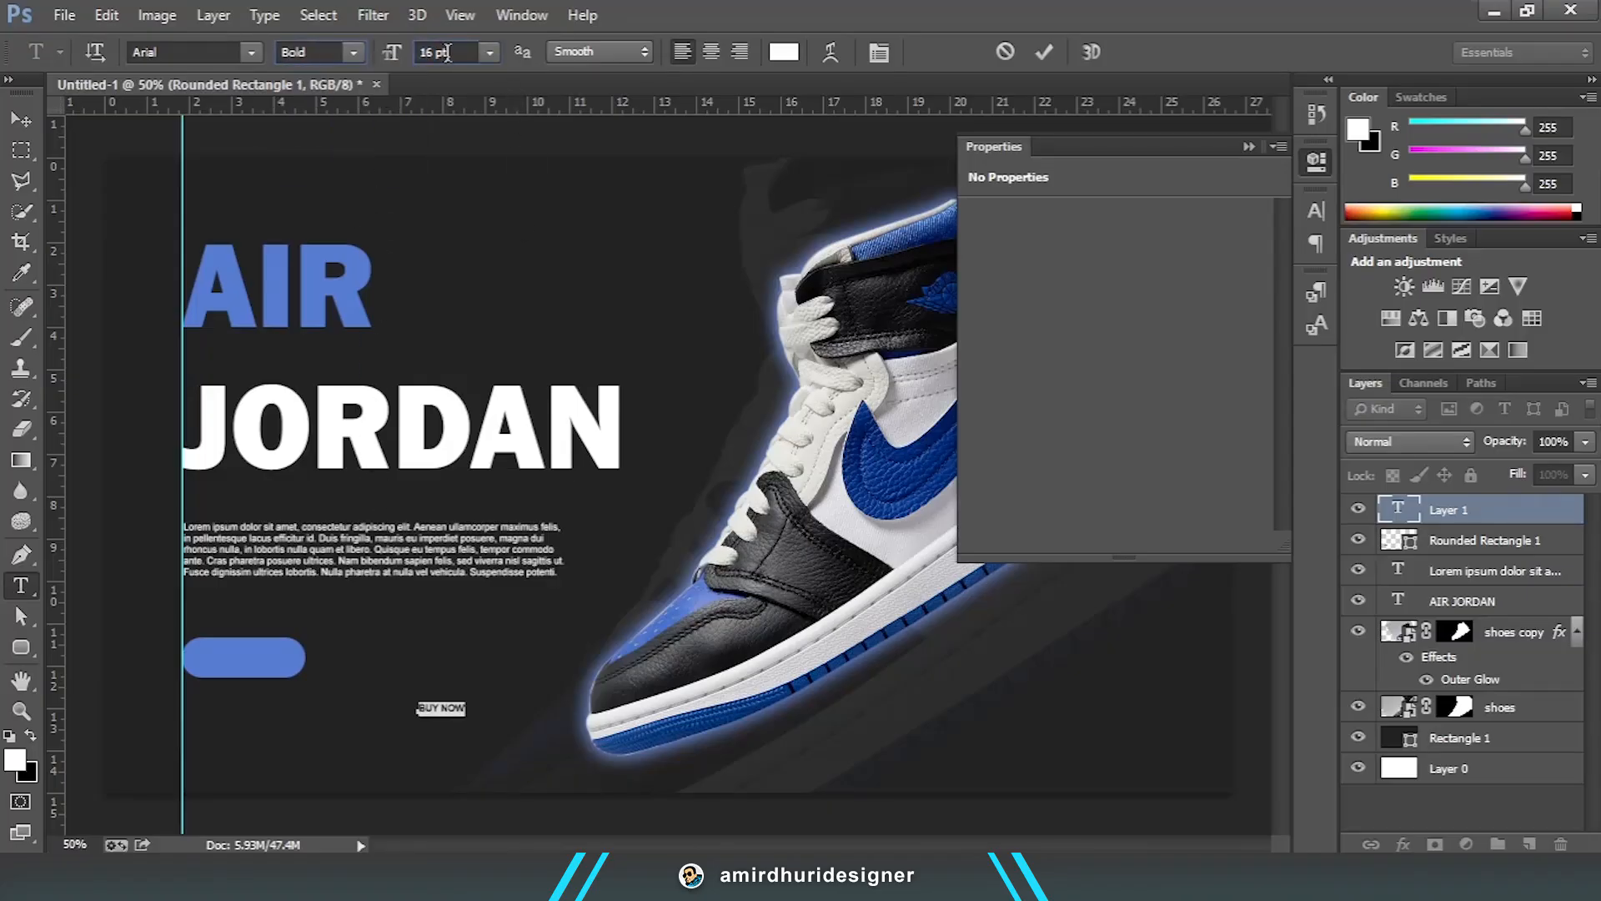
click(31, 124)
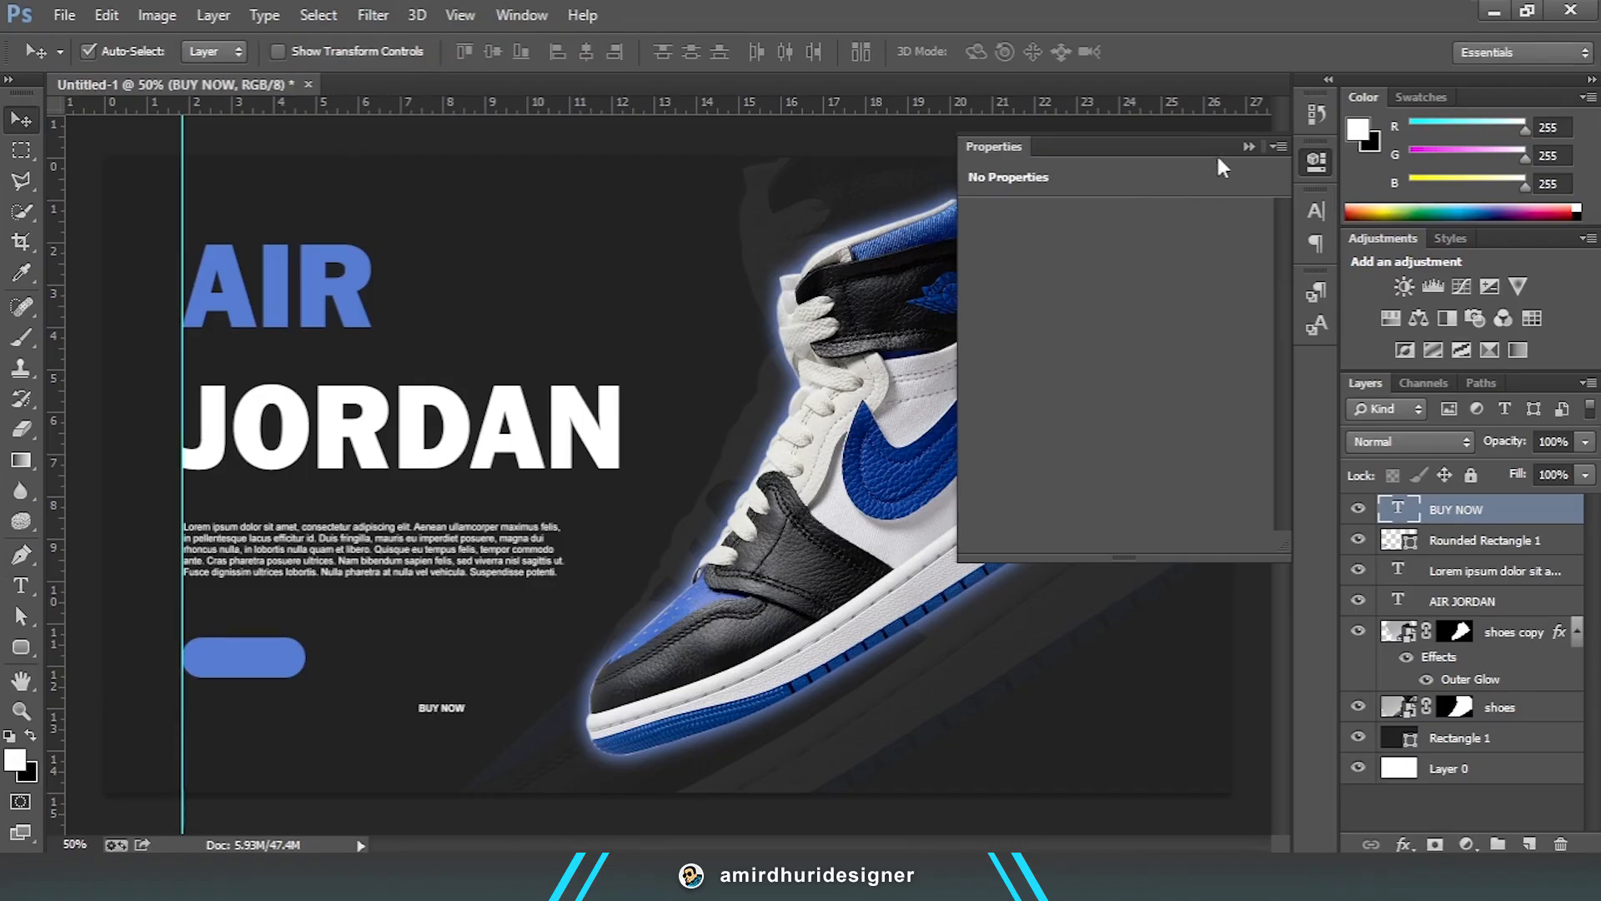
Step: Collapse the shape properties and place the BUY NOW text in the middle of the blue rounded rectangle
click(1249, 148)
drag(444, 710, 247, 663)
key(ctrl+minus)
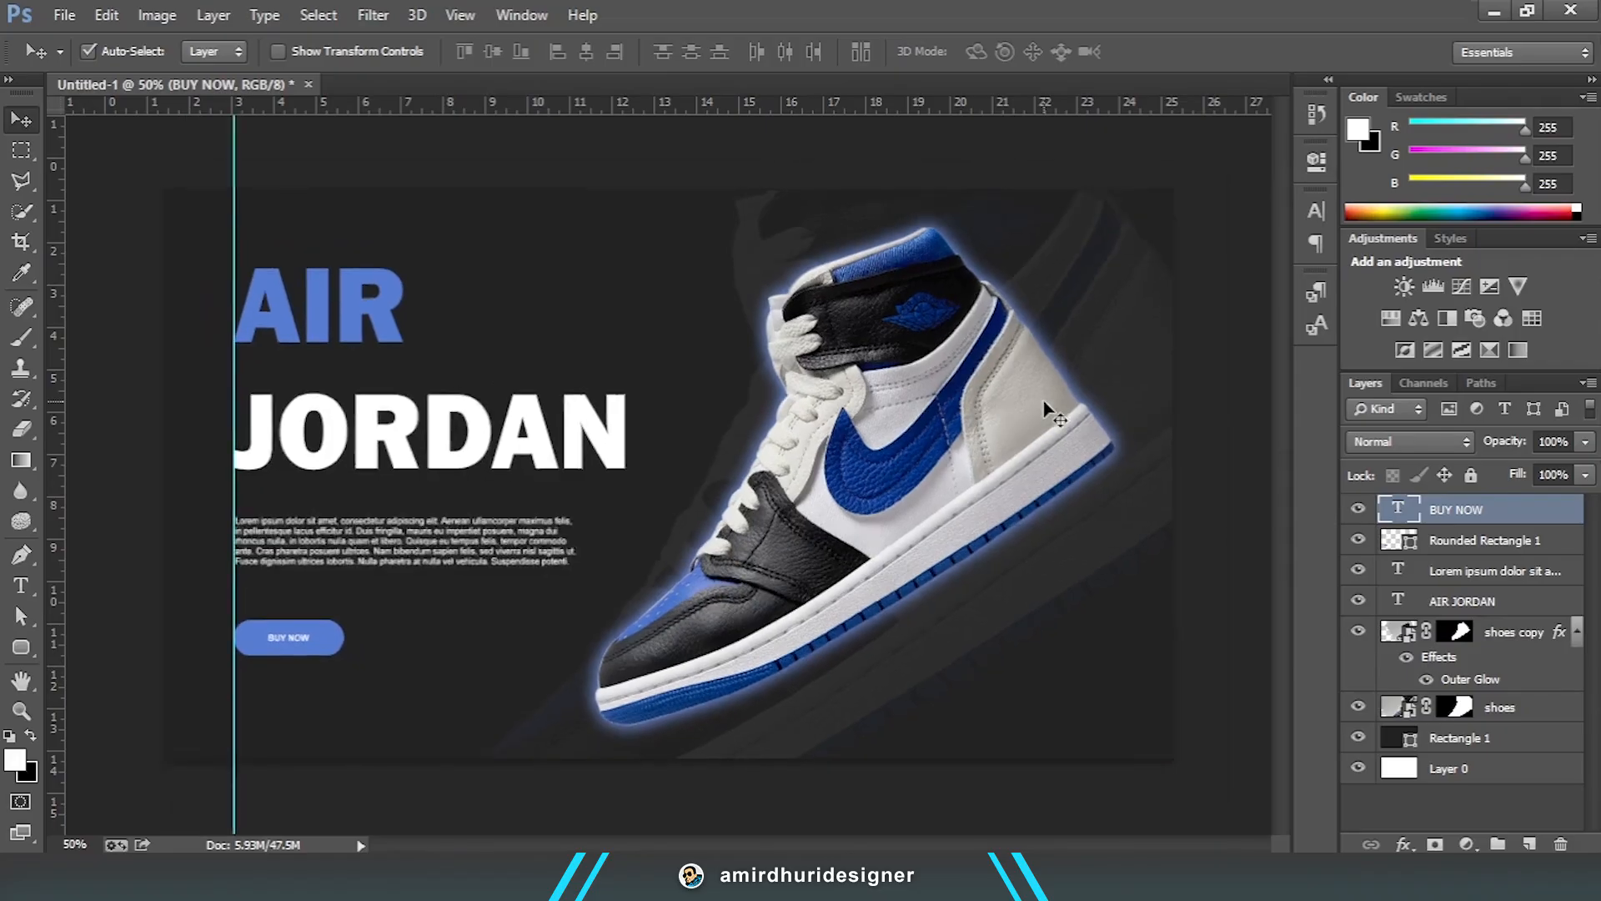
Step: Move the BUY NOW text off the blue rounded rectangle into the empty space to its right
key(ctrl+plus)
key(ctrl+plus)
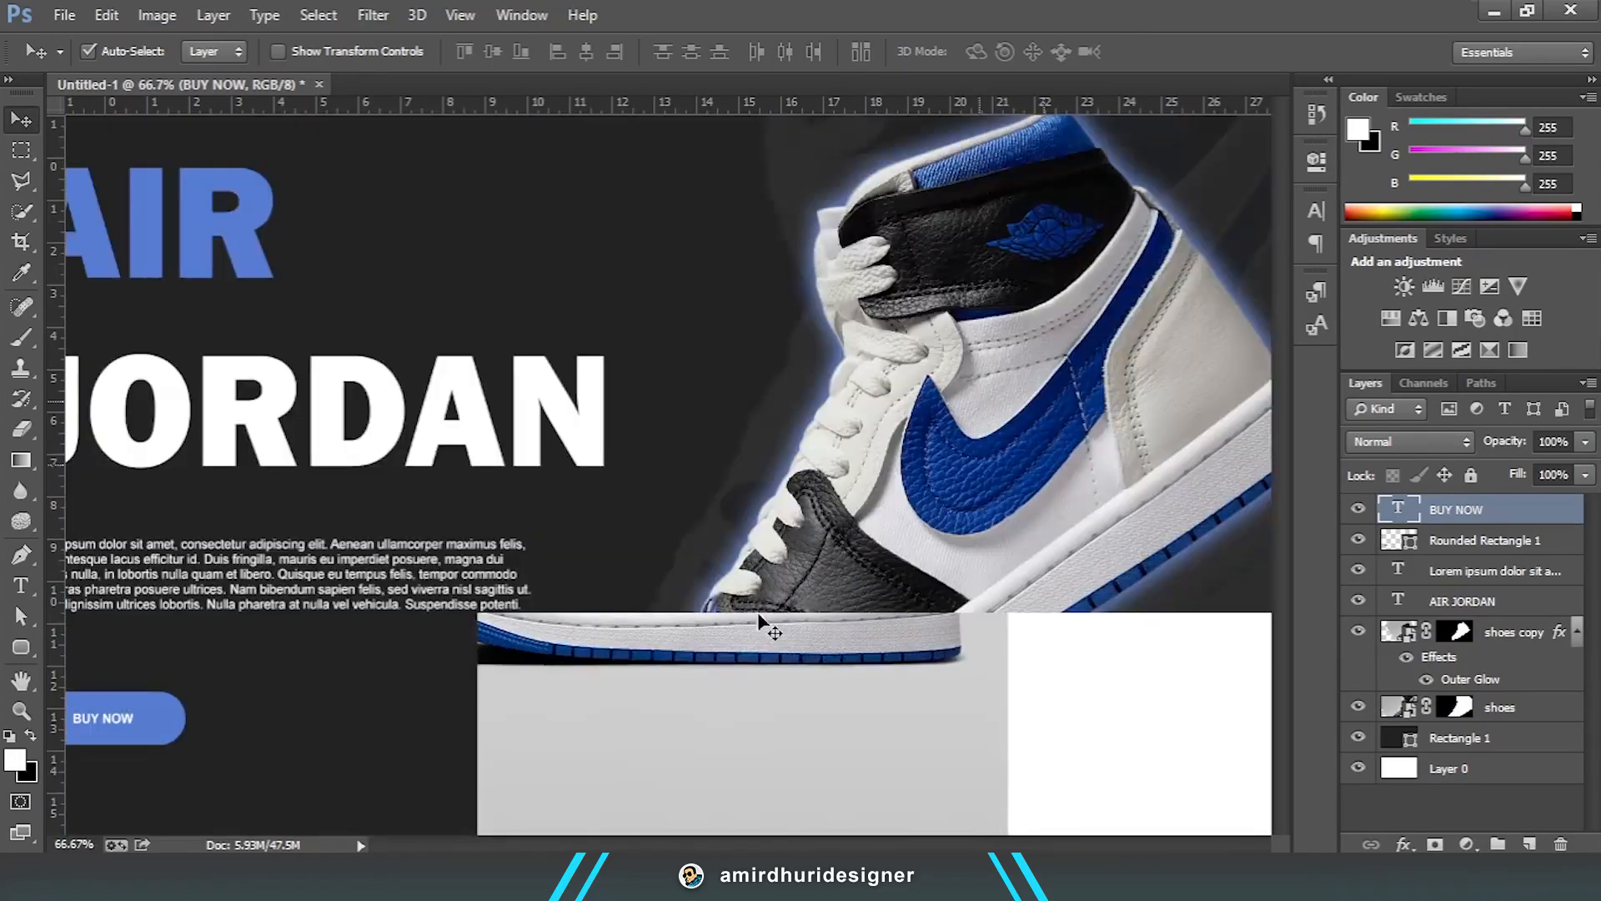
key(space)
drag(389, 625, 778, 472)
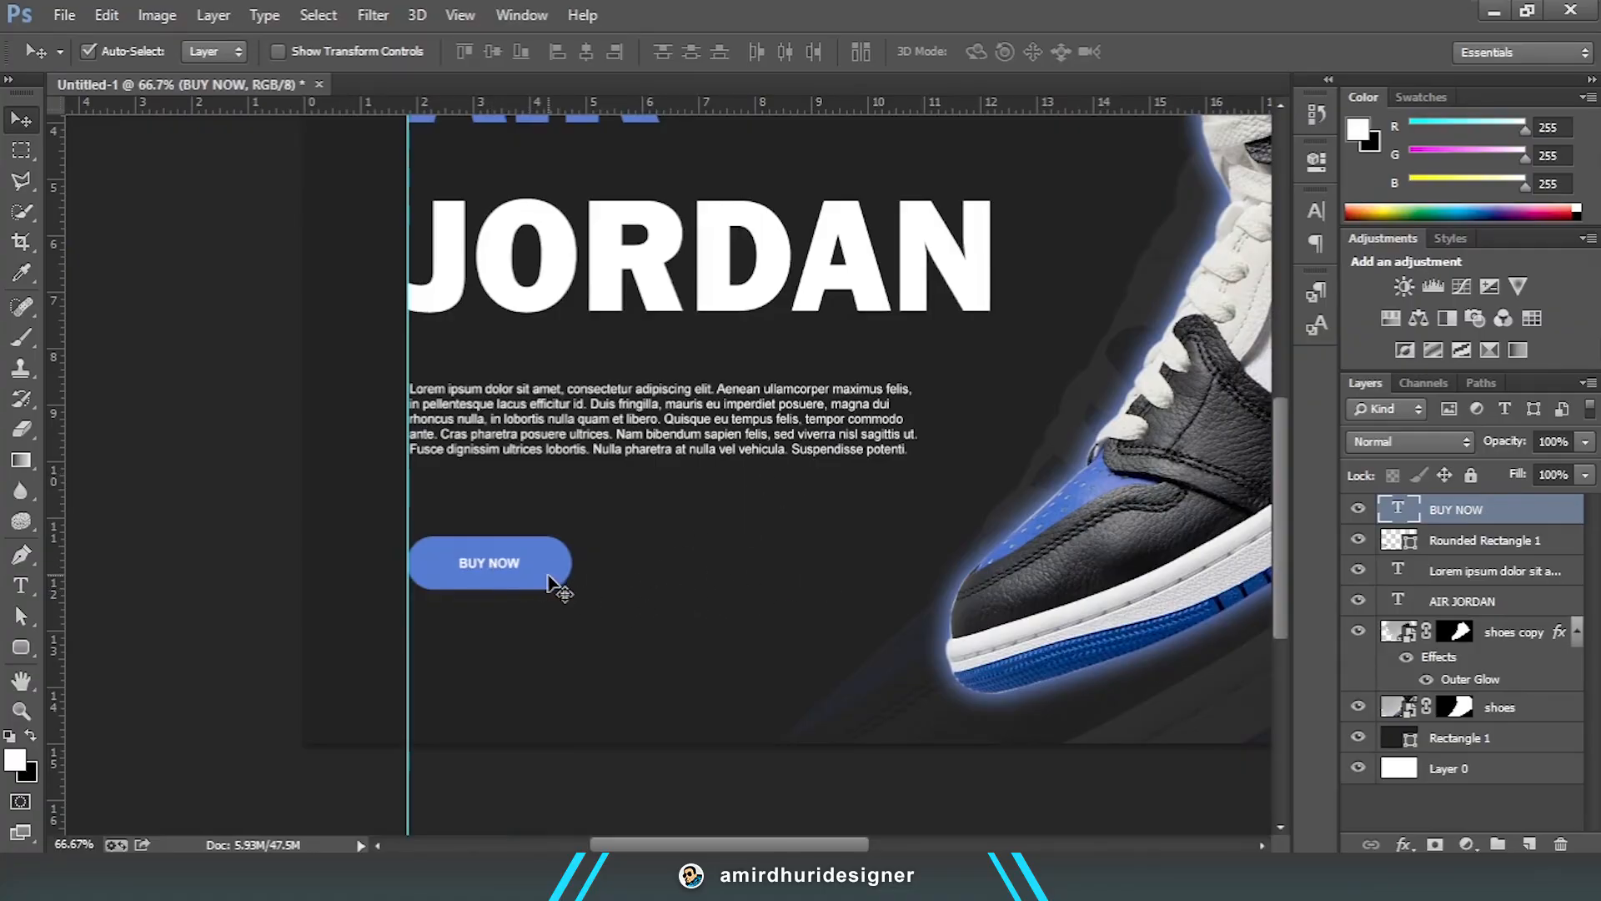
click(557, 579)
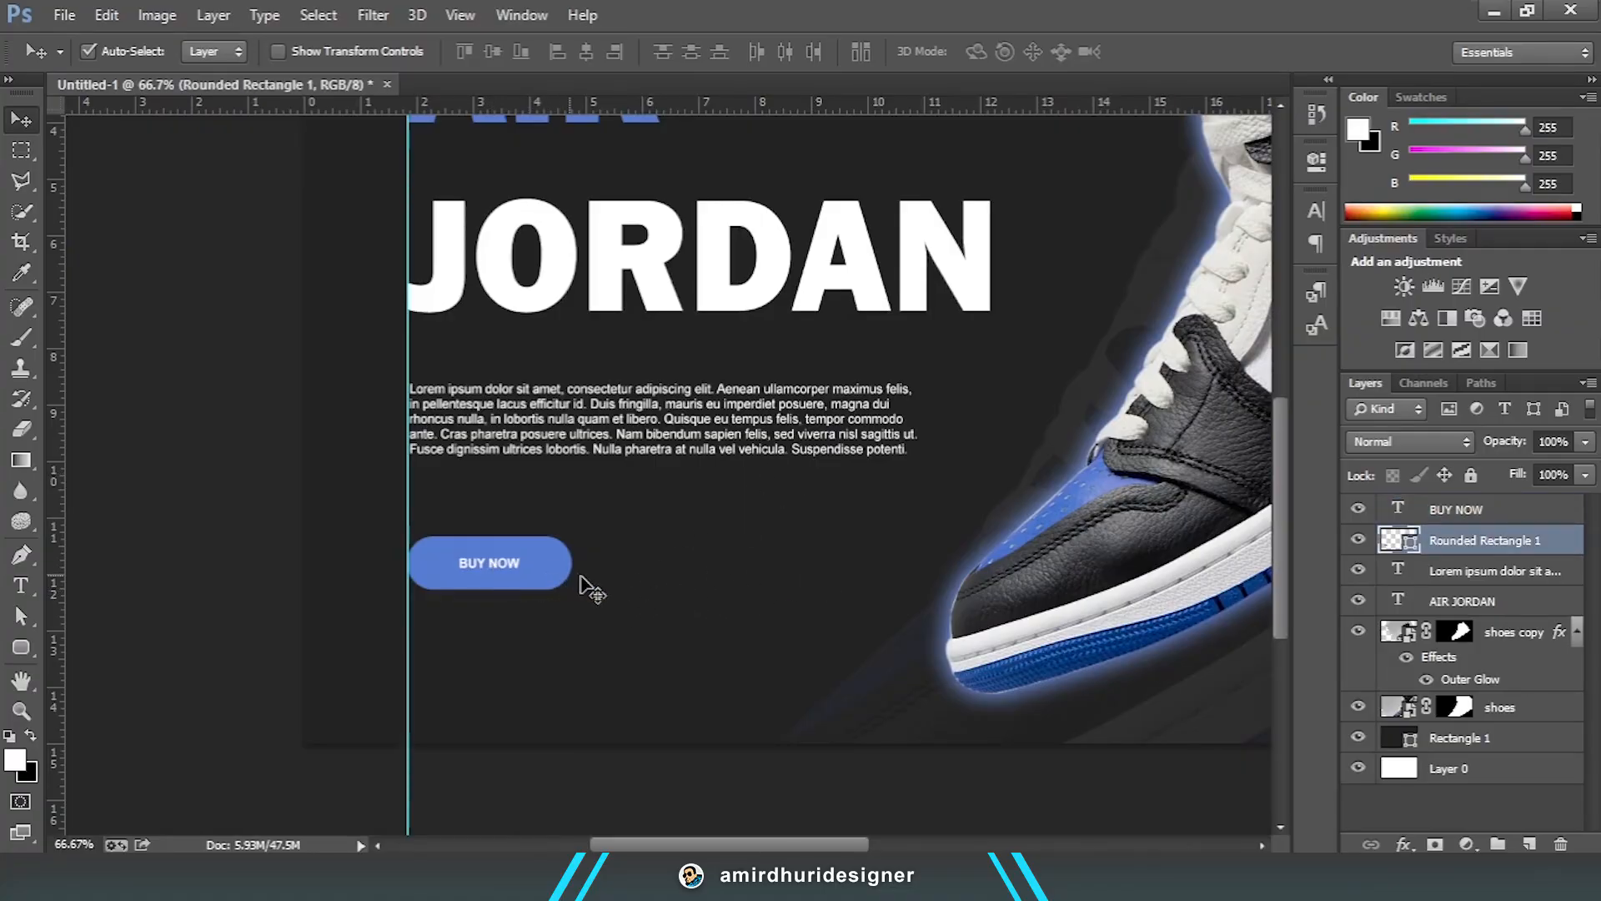
click(21, 585)
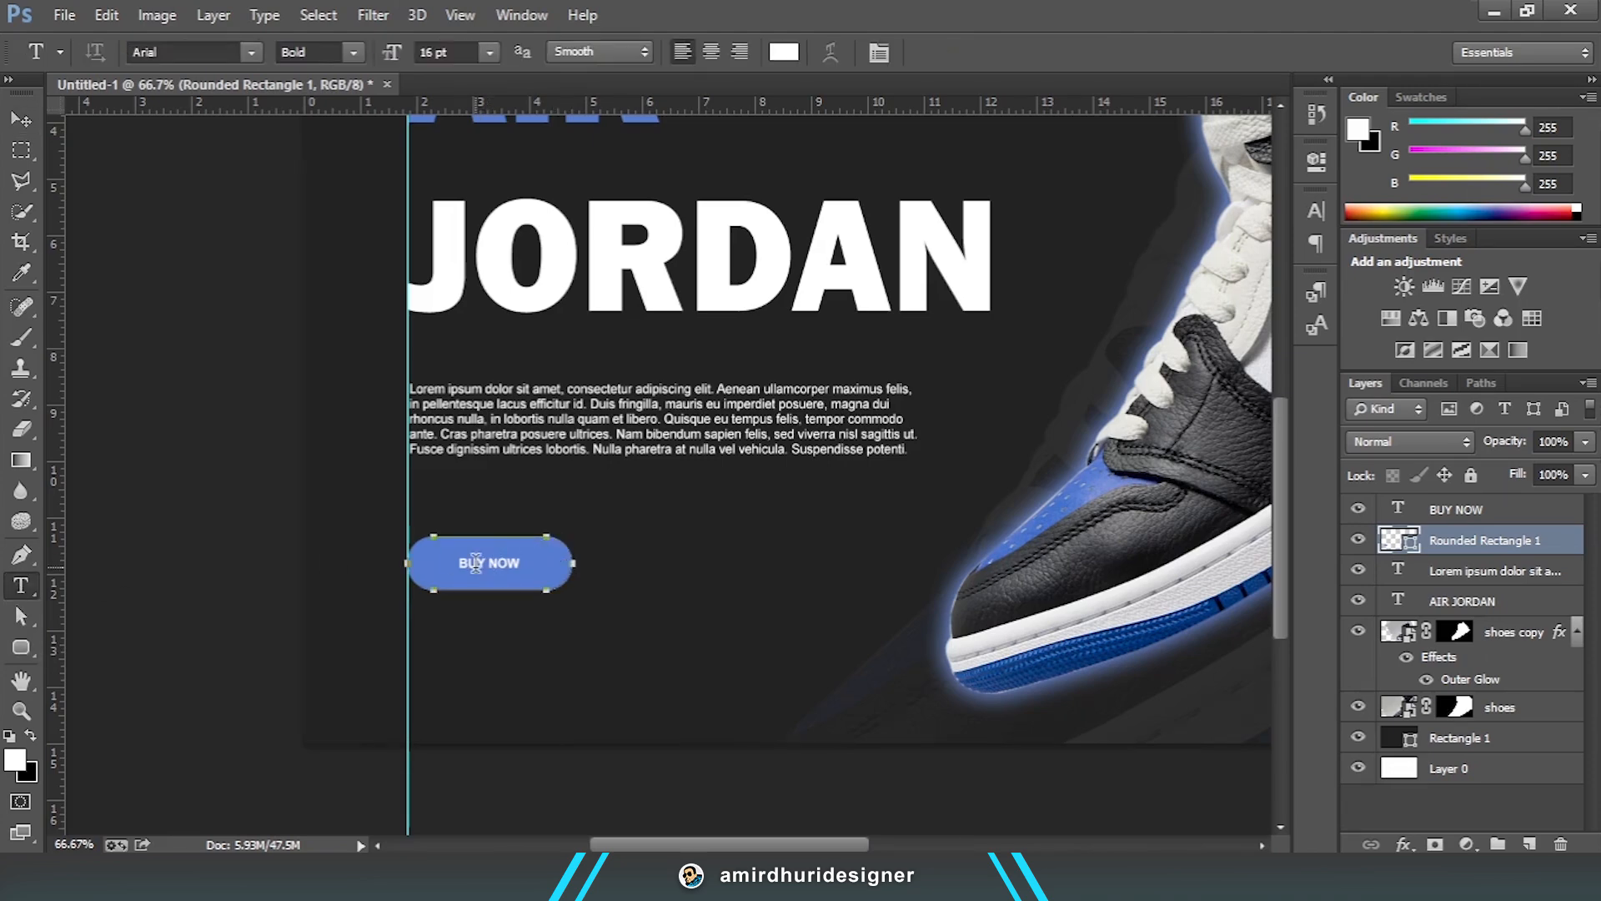
click(20, 119)
click(500, 576)
drag(500, 575, 647, 579)
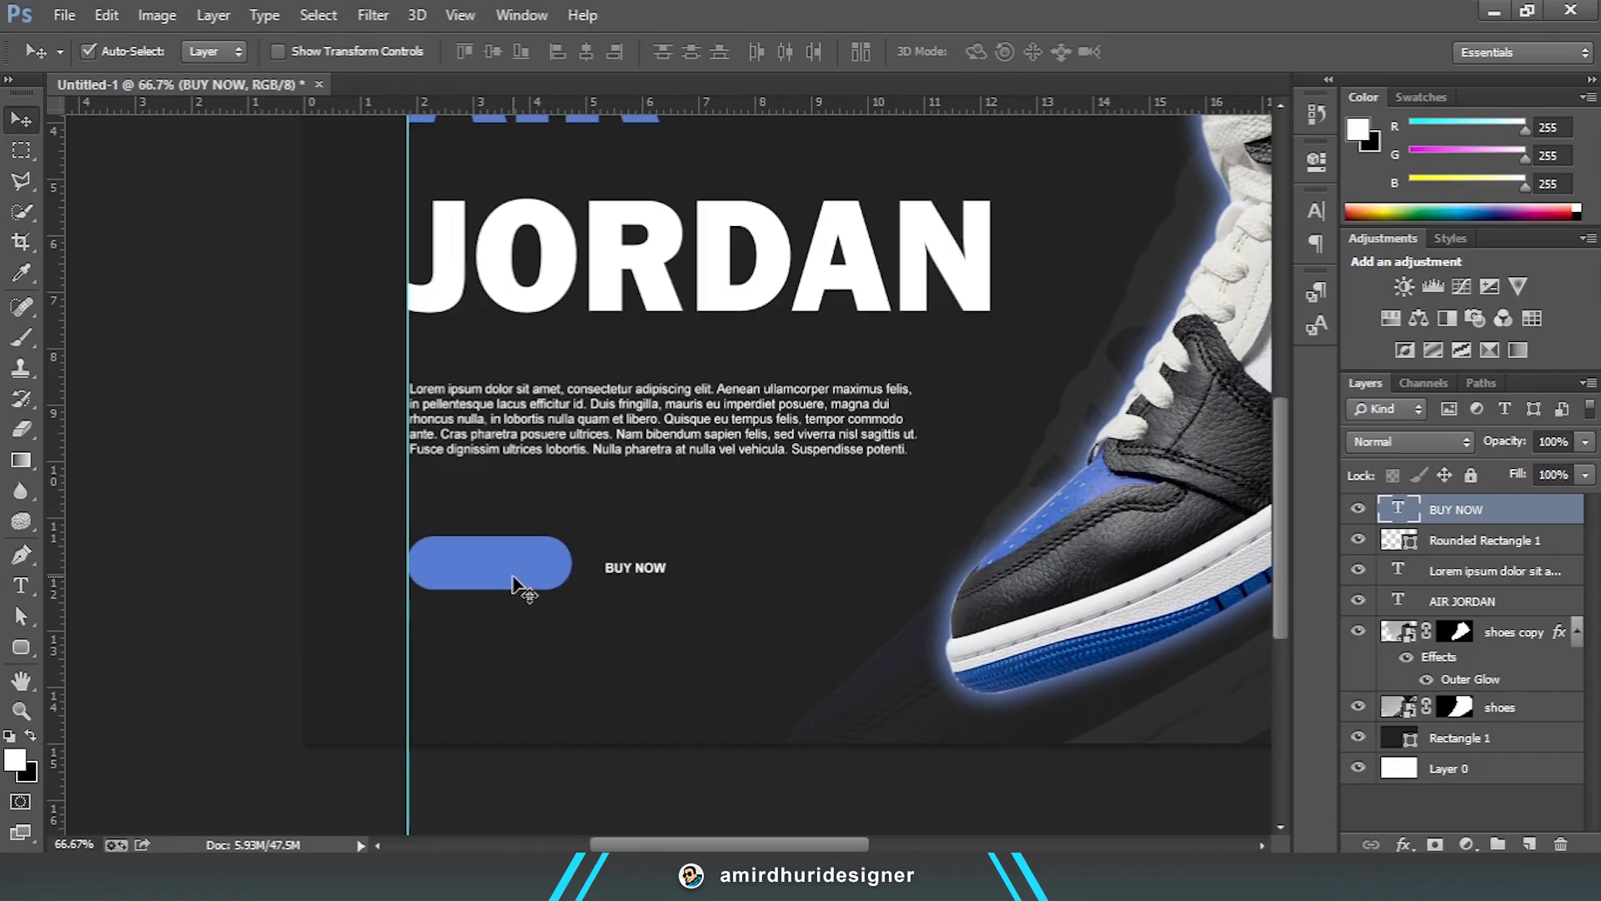
Step: Scale the blue rounded rectangle down around its center to about 81% and apply the transform
click(515, 582)
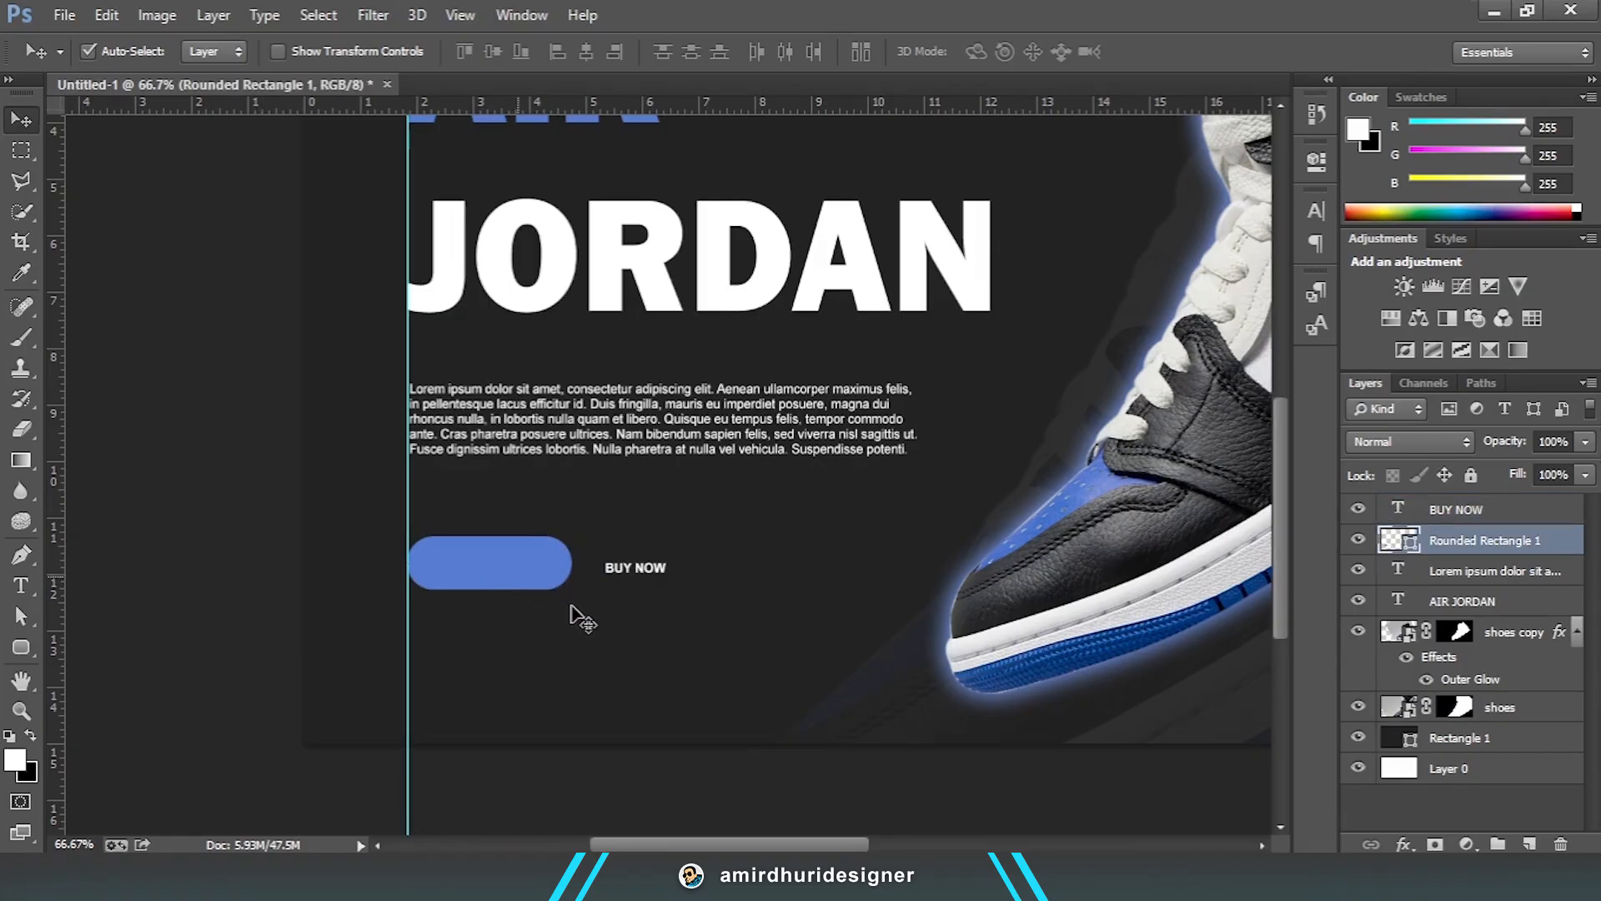
key(ctrl+t)
drag(557, 580, 556, 583)
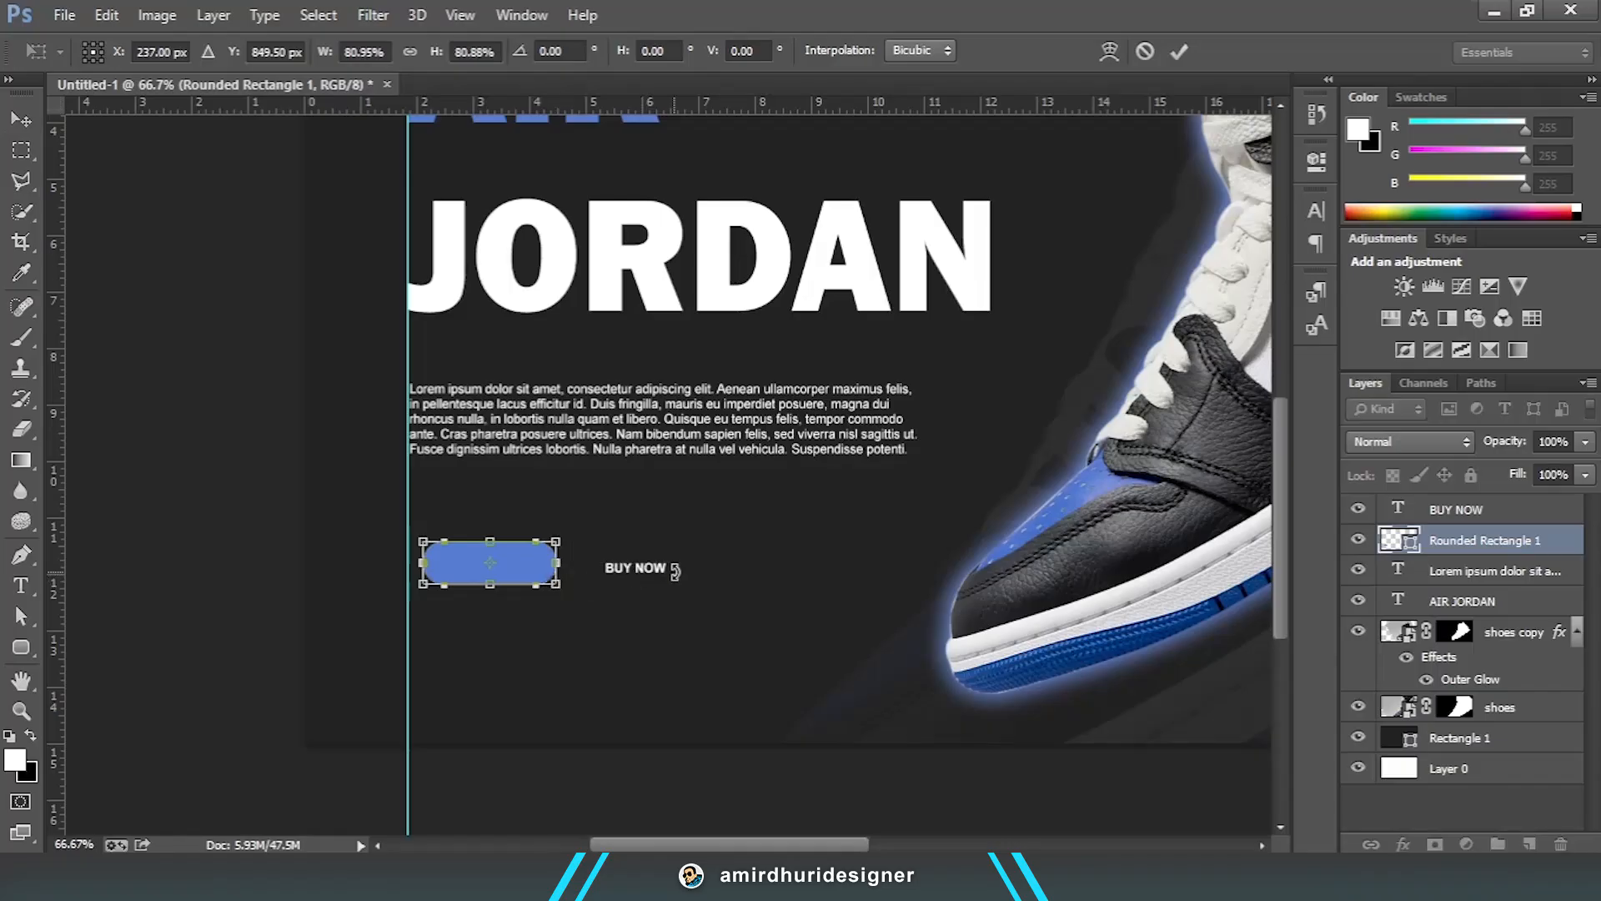
key(Return)
Step: Set the font size of the whole BUY NOW text to 22 pt
click(20, 587)
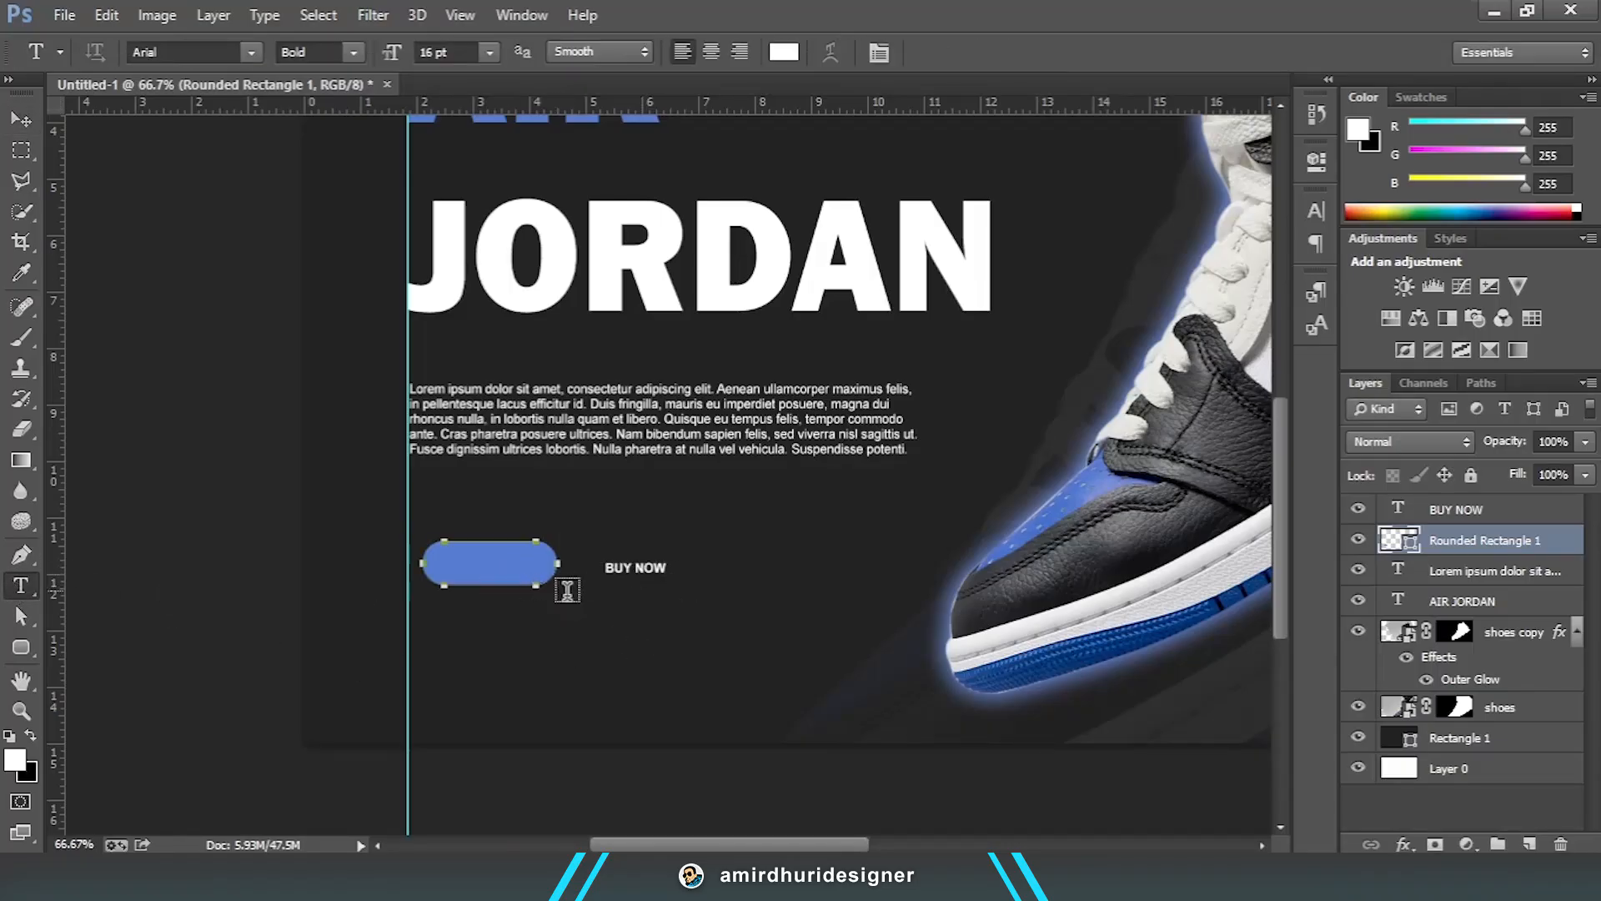
click(631, 570)
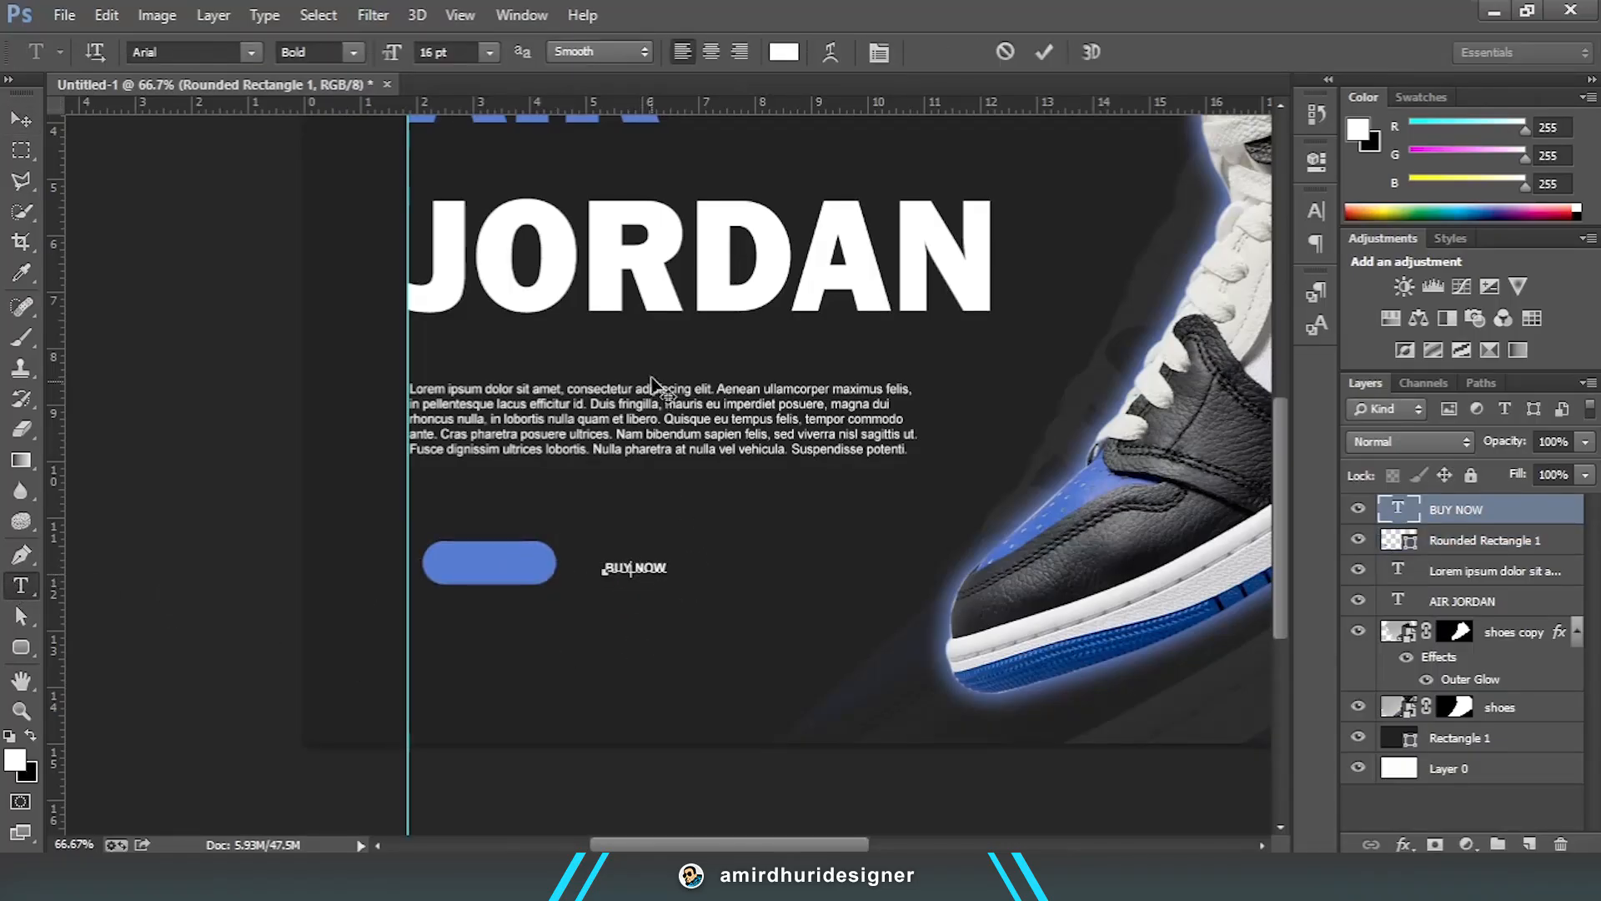
key(ctrl+a)
click(389, 55)
text(22)
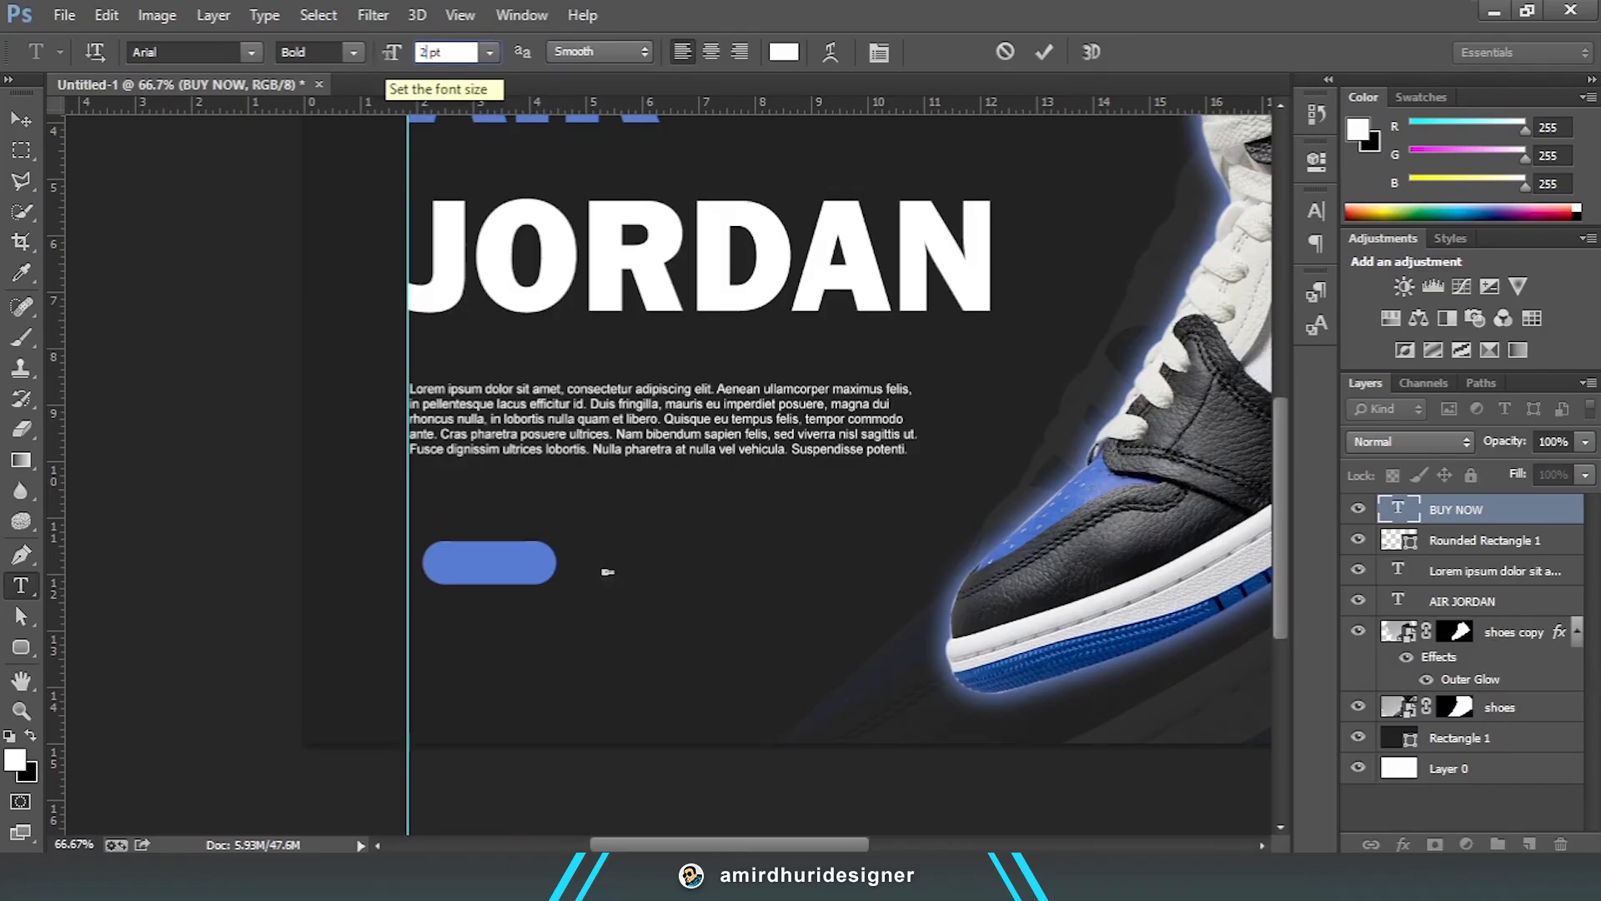
Step: Center the BUY NOW text on the blue rounded rectangle, loading the shape's outline as a selection, and deselect
click(21, 119)
drag(636, 570, 486, 565)
ctrl+click(1406, 546)
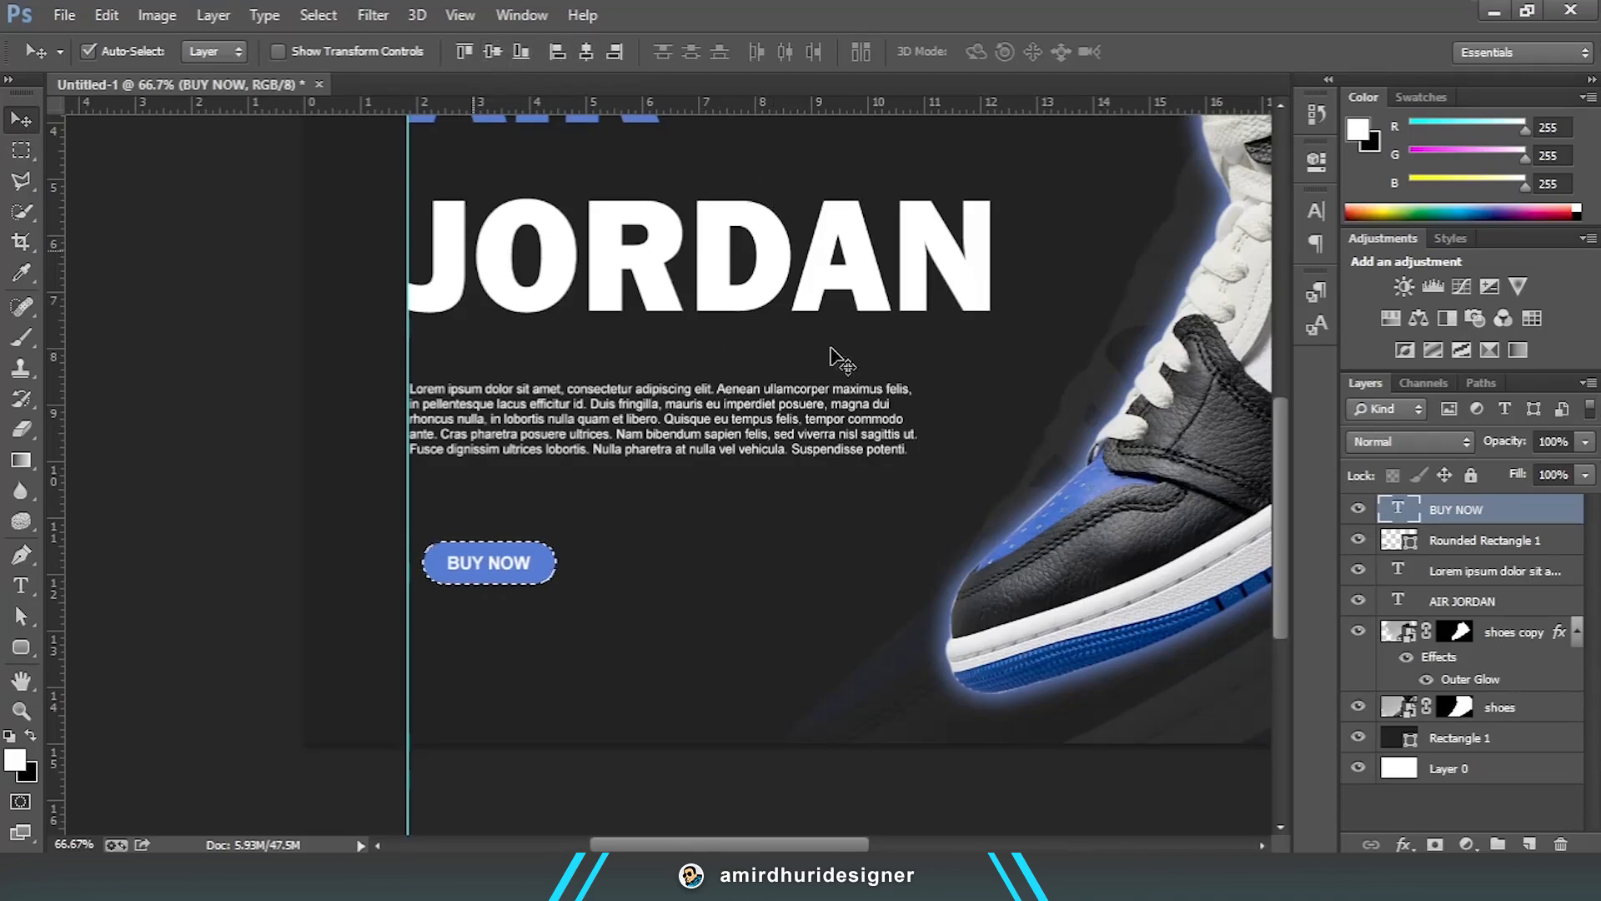
key(ctrl+d)
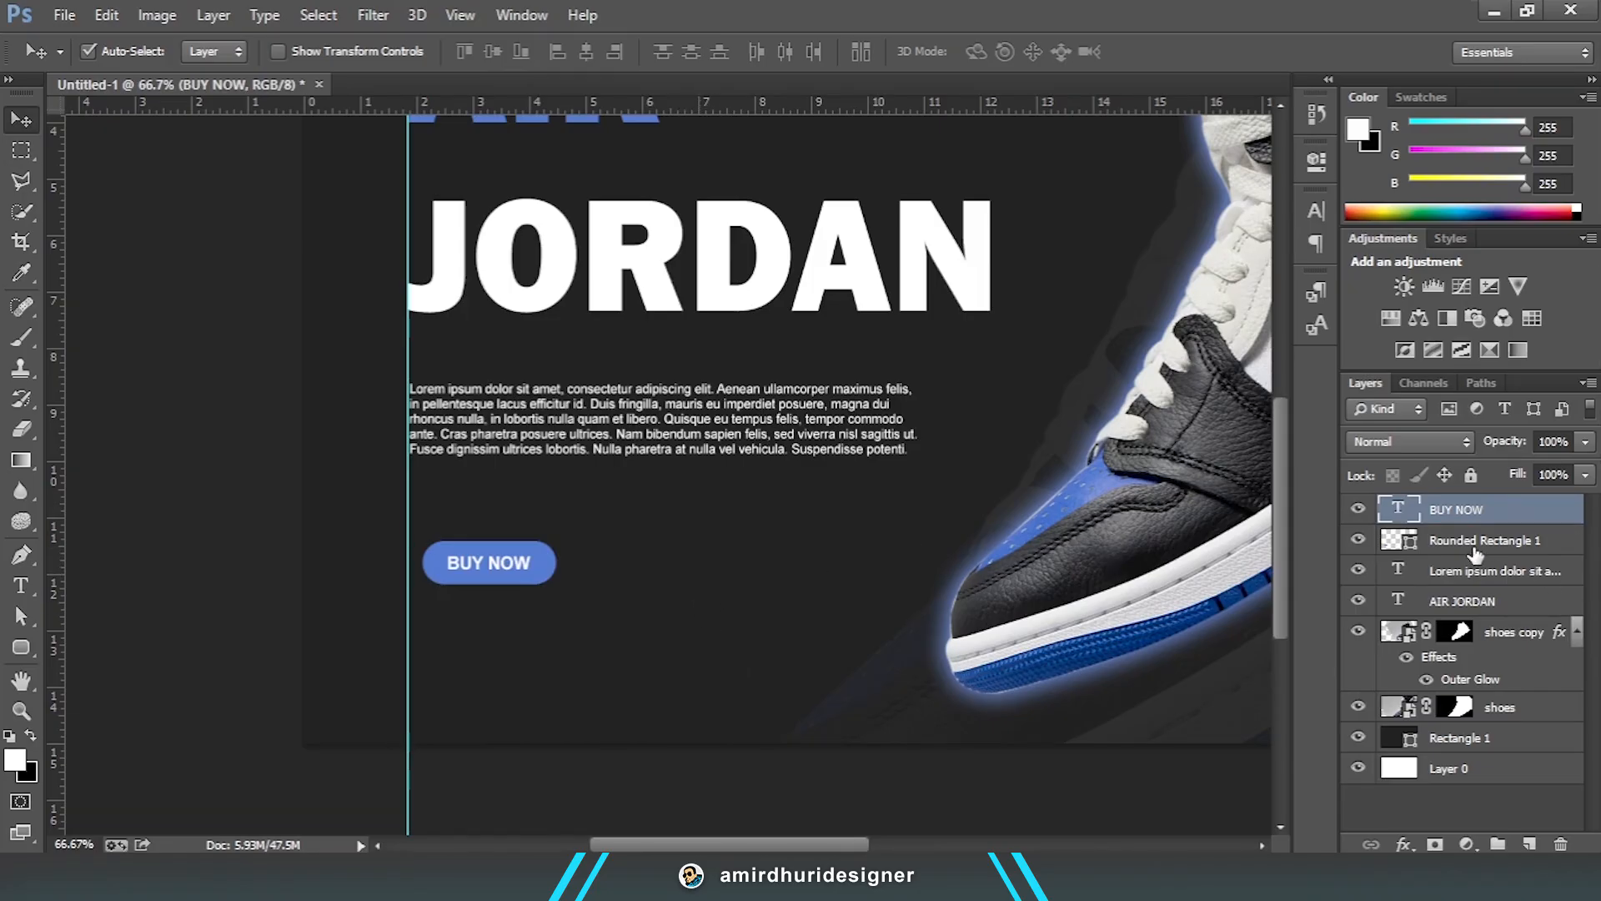
Step: Group the BUY NOW text and Rounded Rectangle 1 layers into a group named "button"
shift+click(1484, 540)
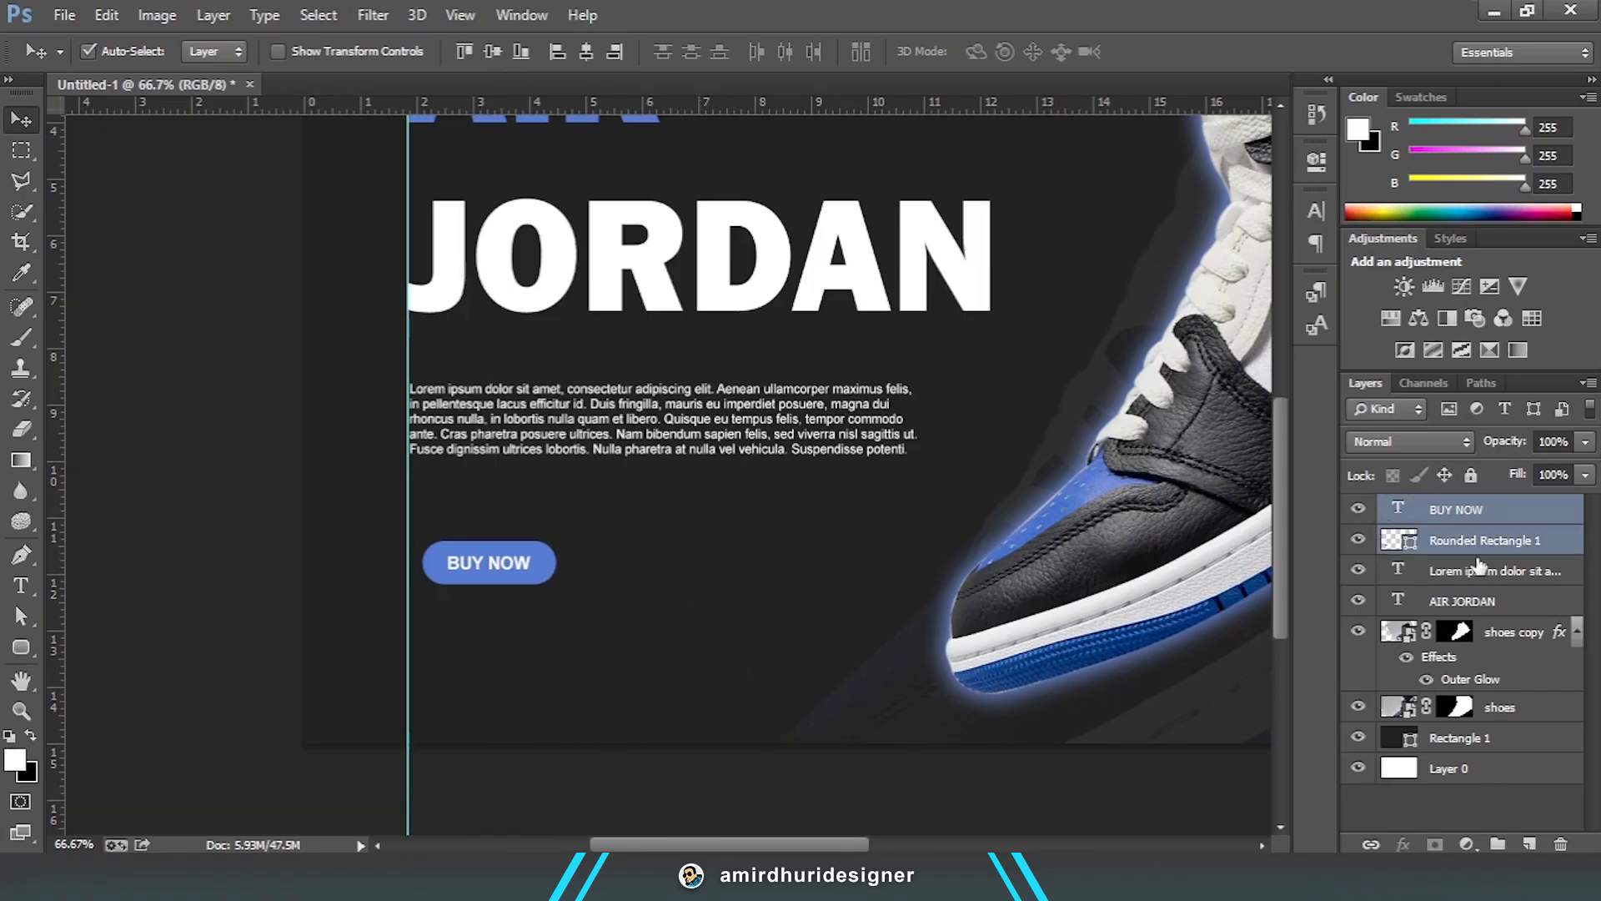
right_click(1468, 541)
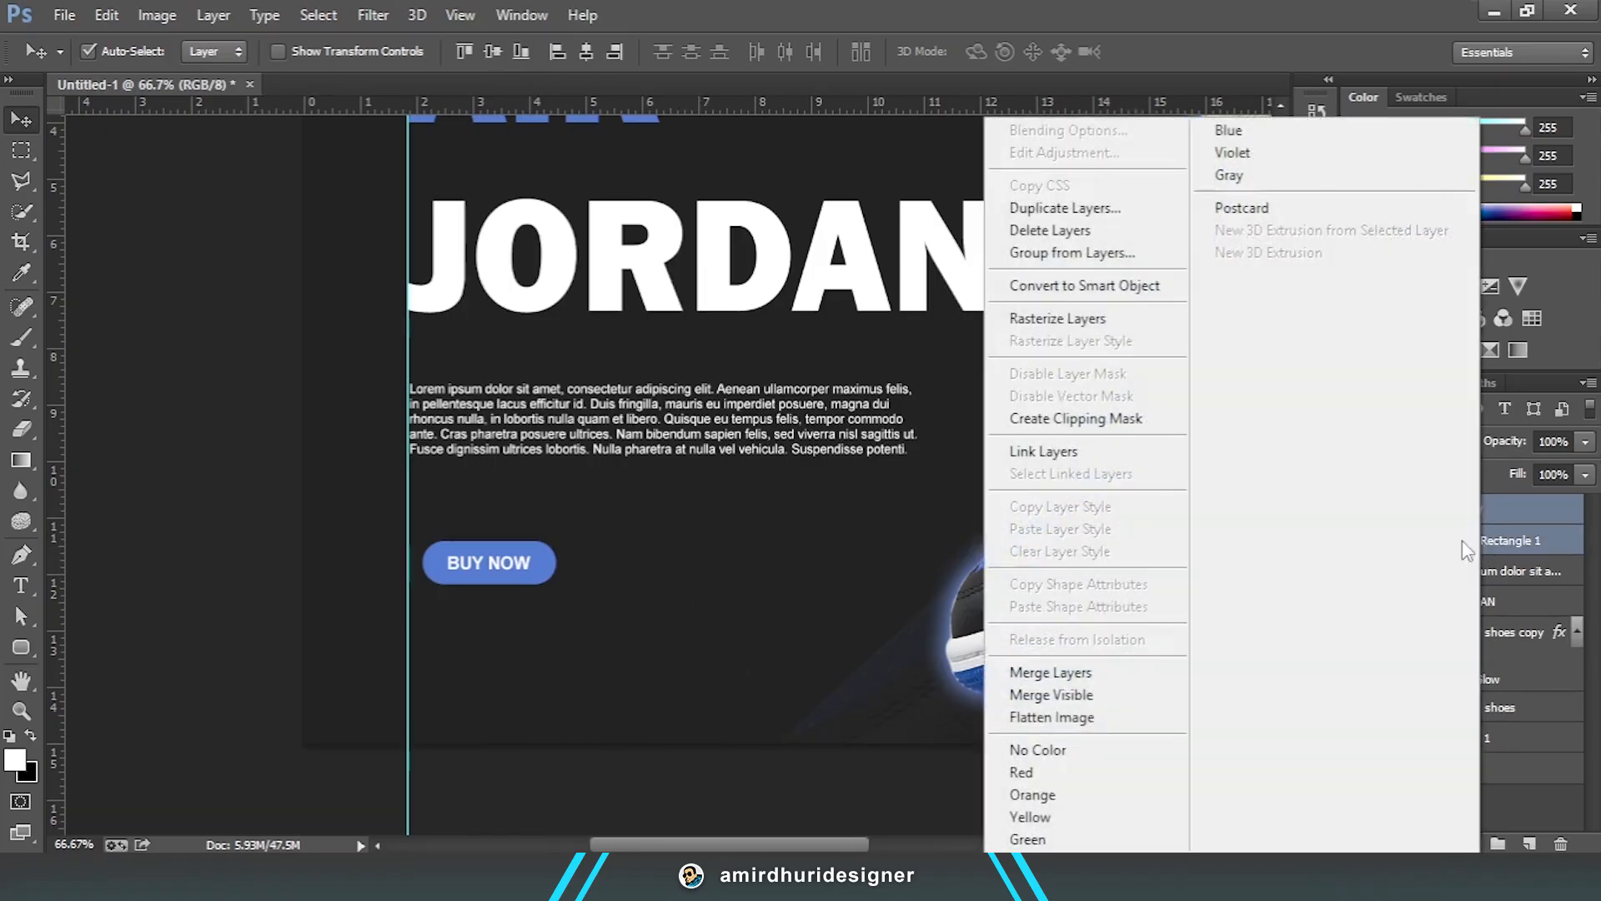
click(1057, 254)
text(b)
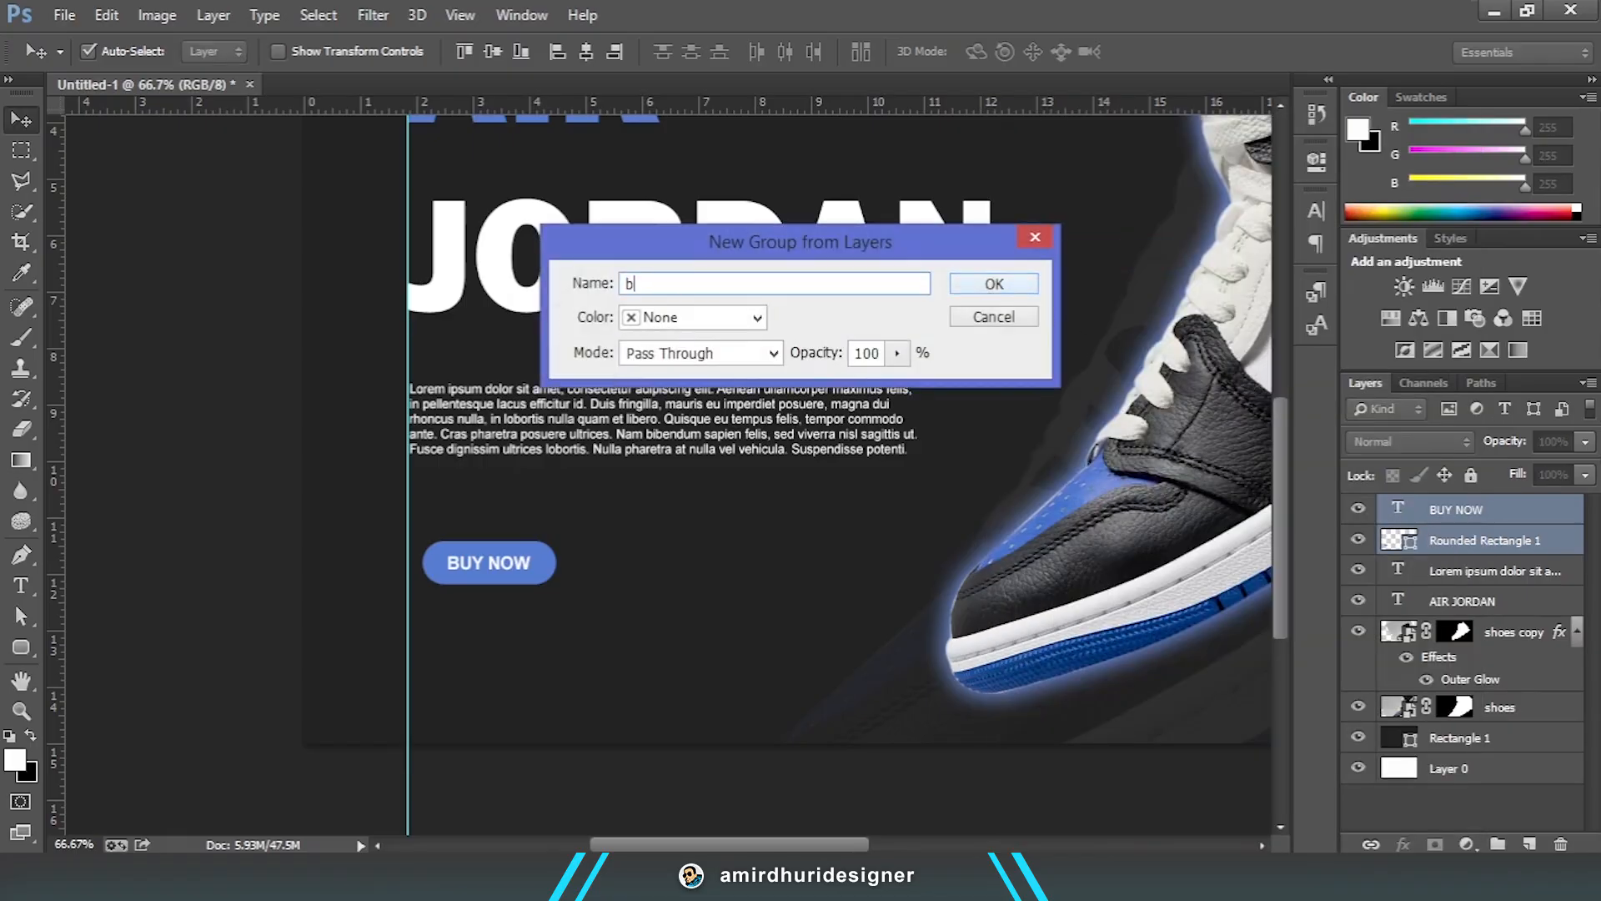
text(utton)
key(Return)
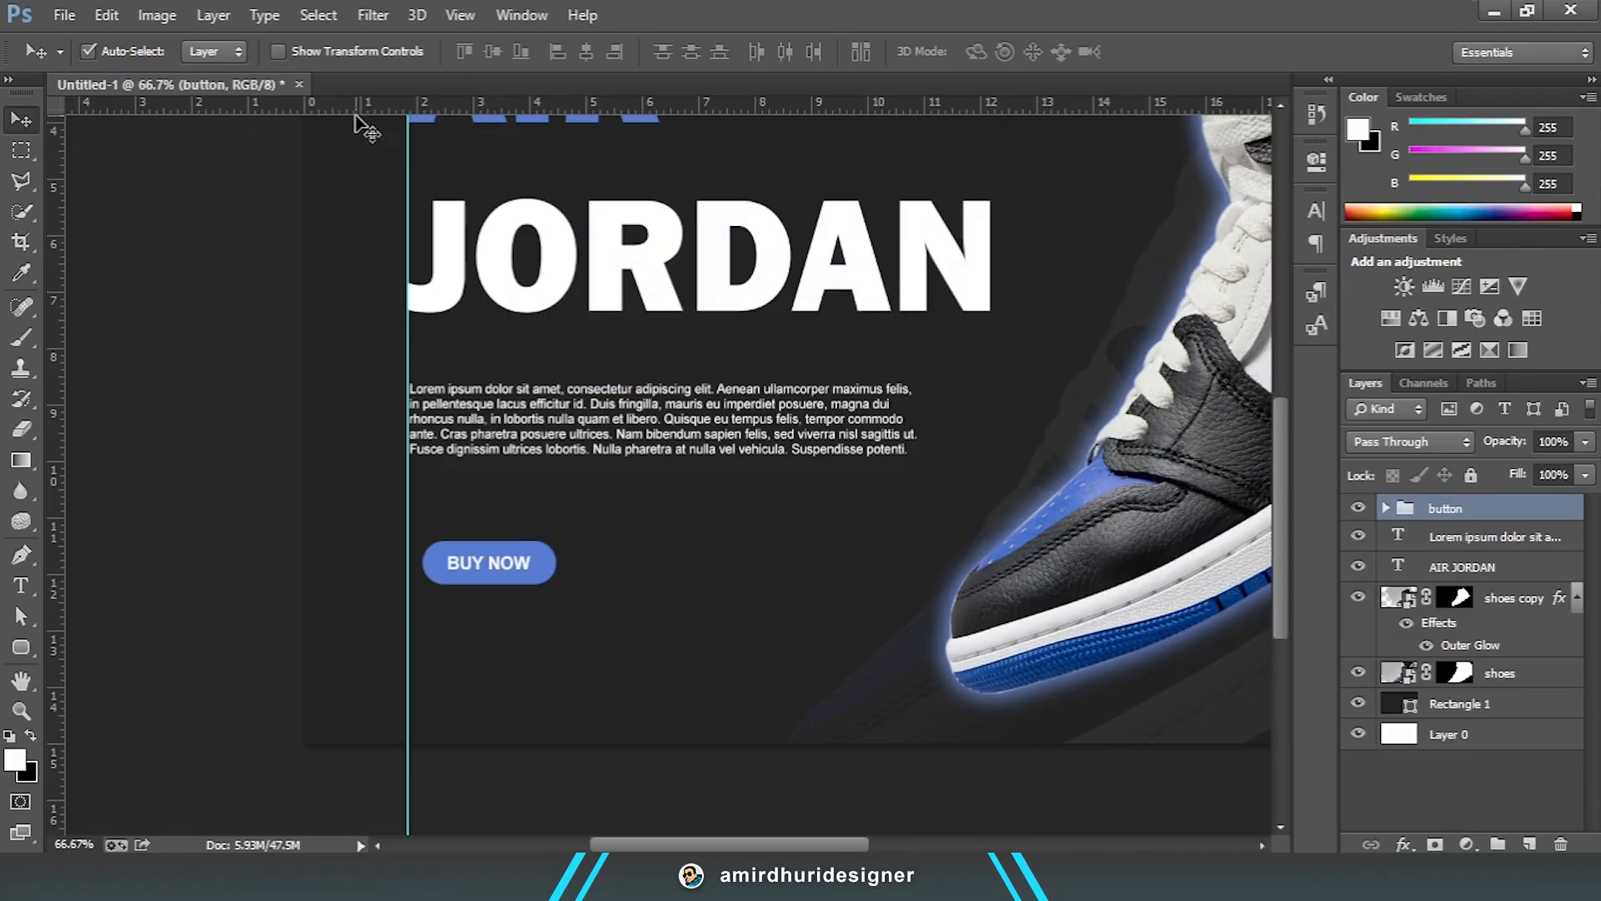
Step: Nudge the button group left until its left edge meets the vertical guide
key(shift+Left)
key(shift+Left)
key(shift+Left)
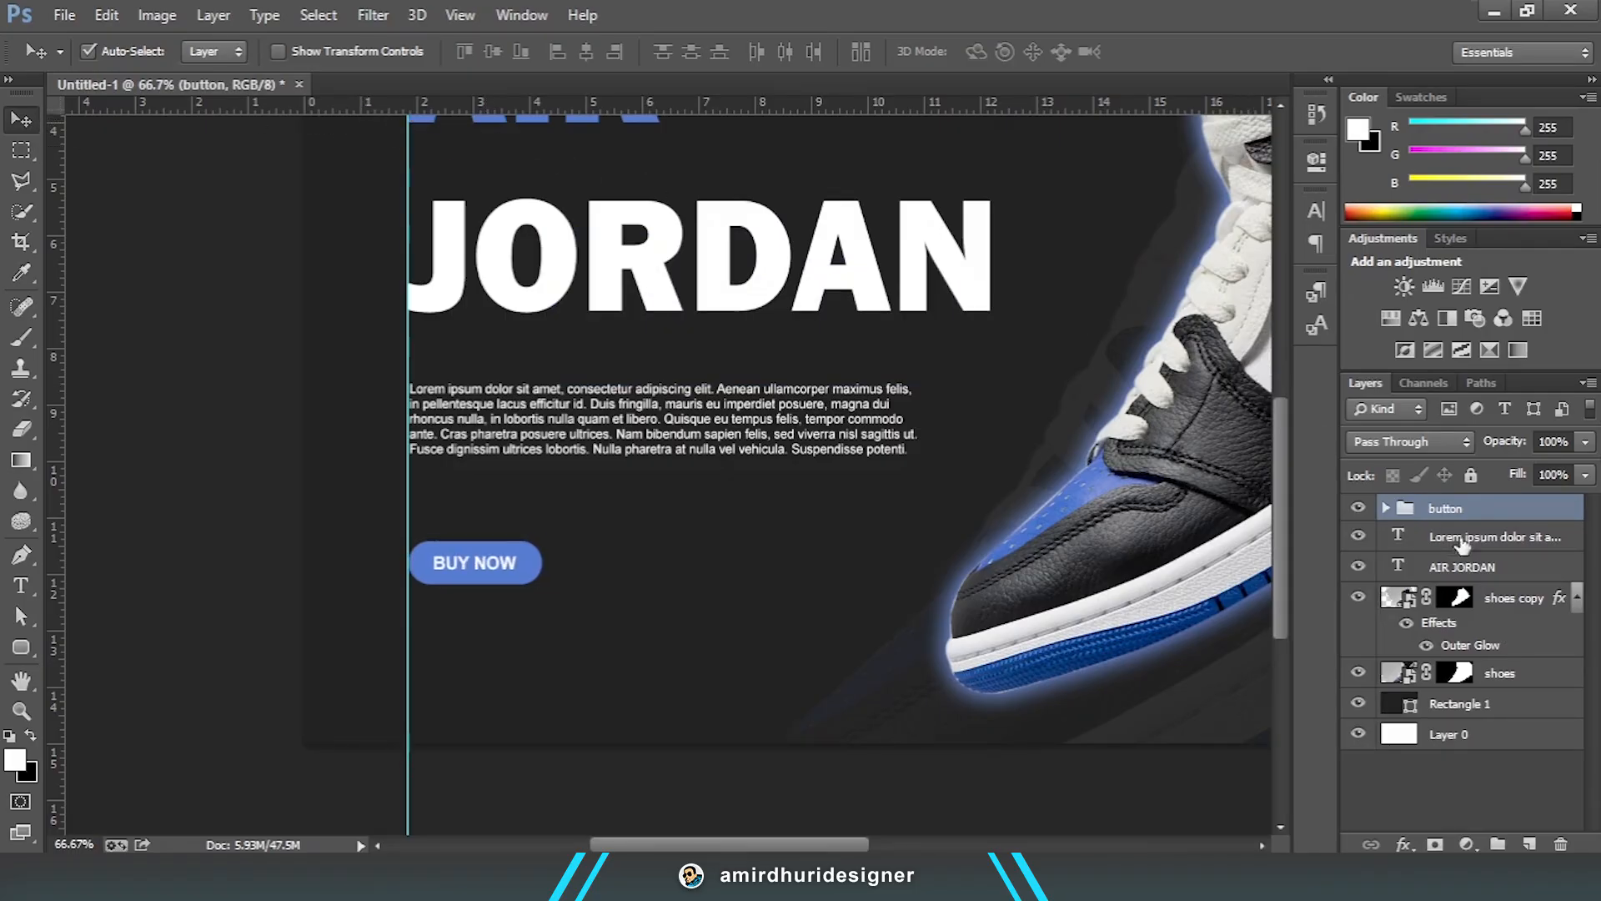
Step: Add a Multiply drop shadow to the button group with size 10 px and shadow color #3b3a3a
click(1404, 843)
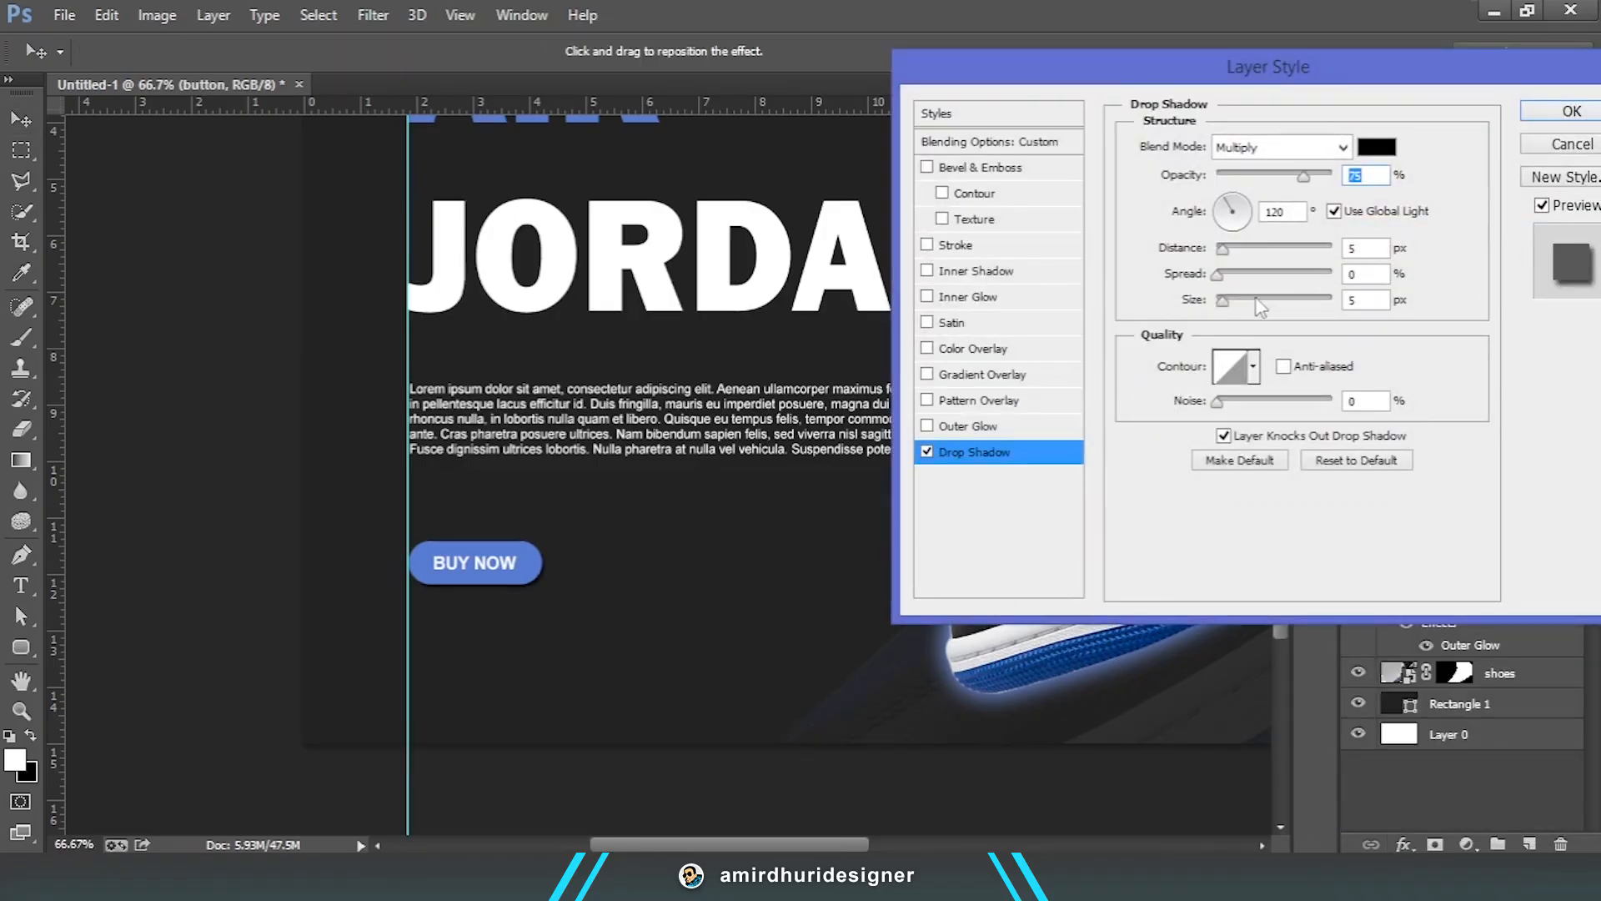
drag(1223, 306, 1227, 313)
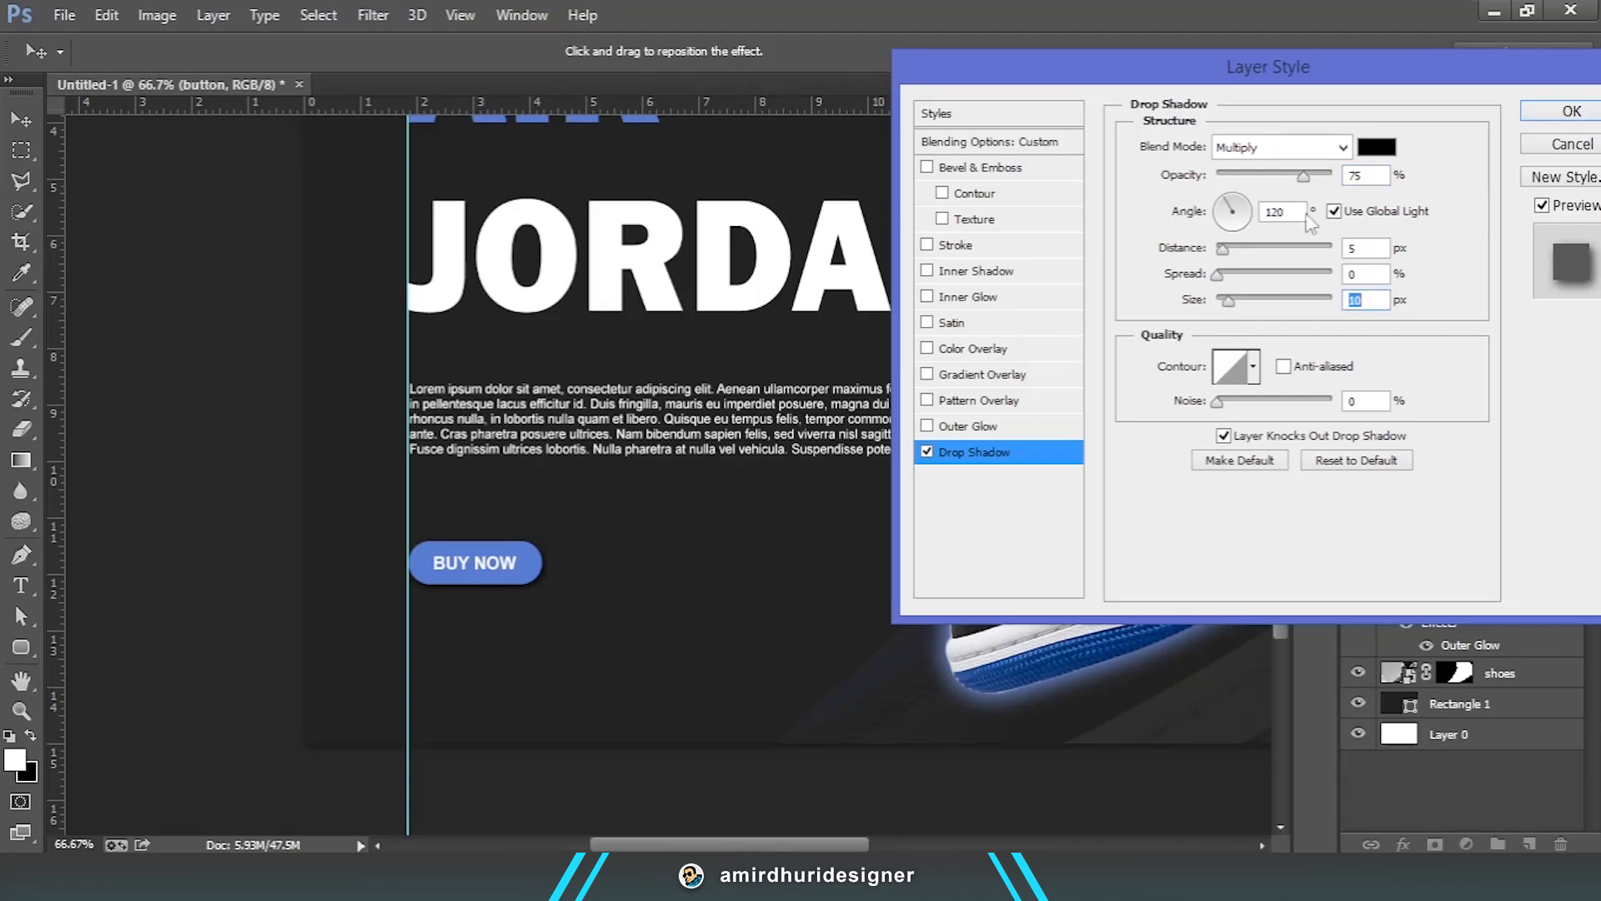
click(1384, 148)
drag(1112, 382, 977, 418)
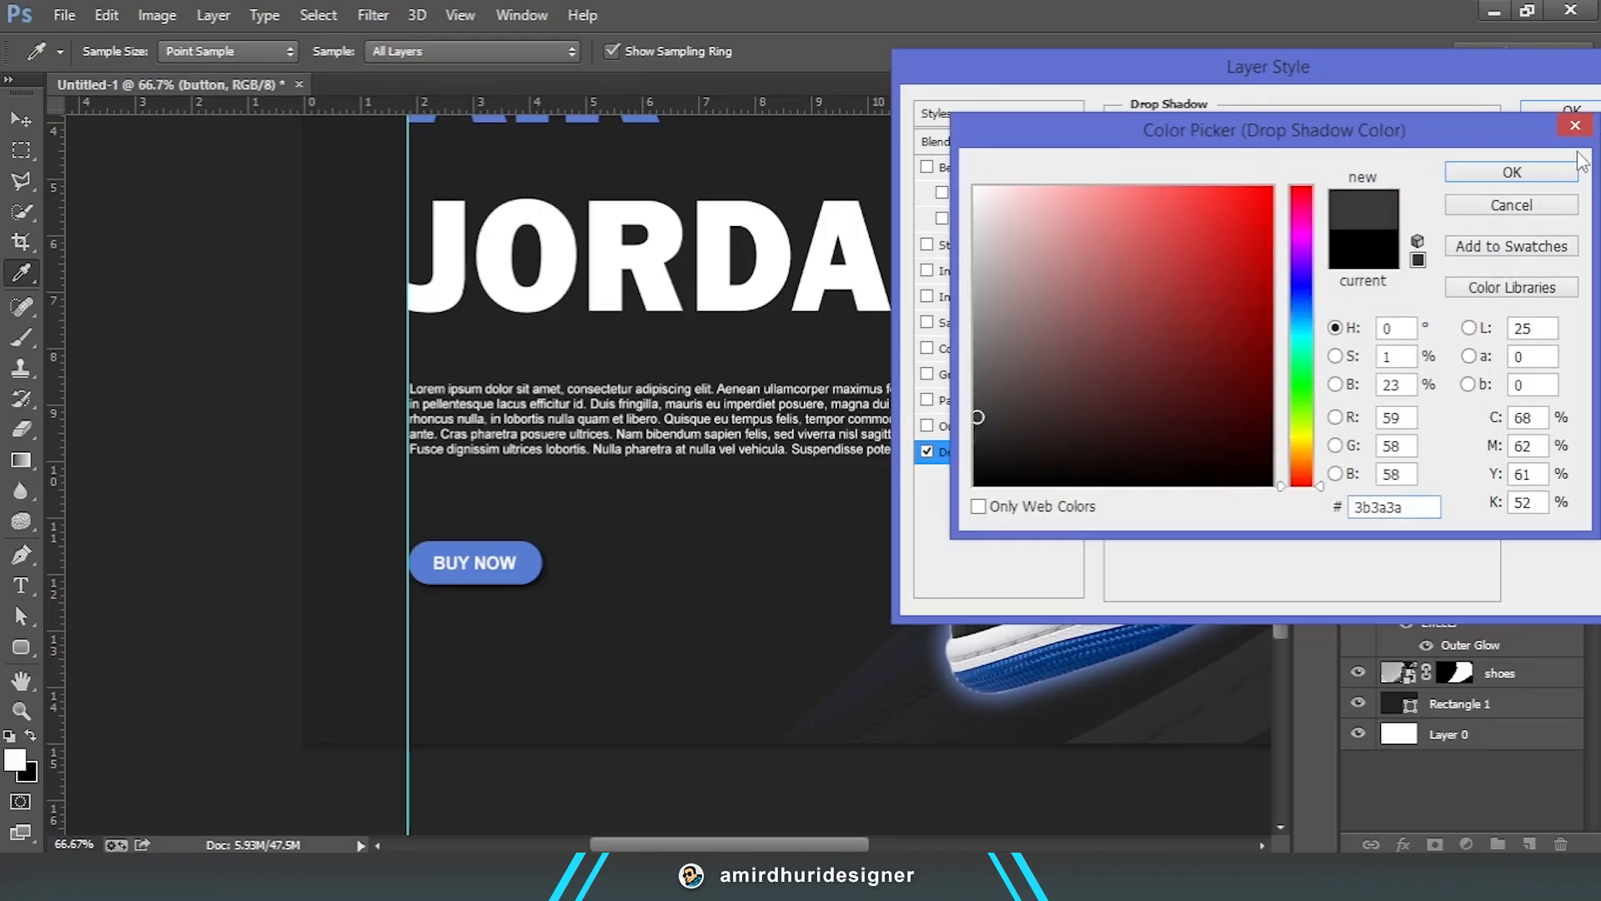
click(1520, 174)
click(1558, 114)
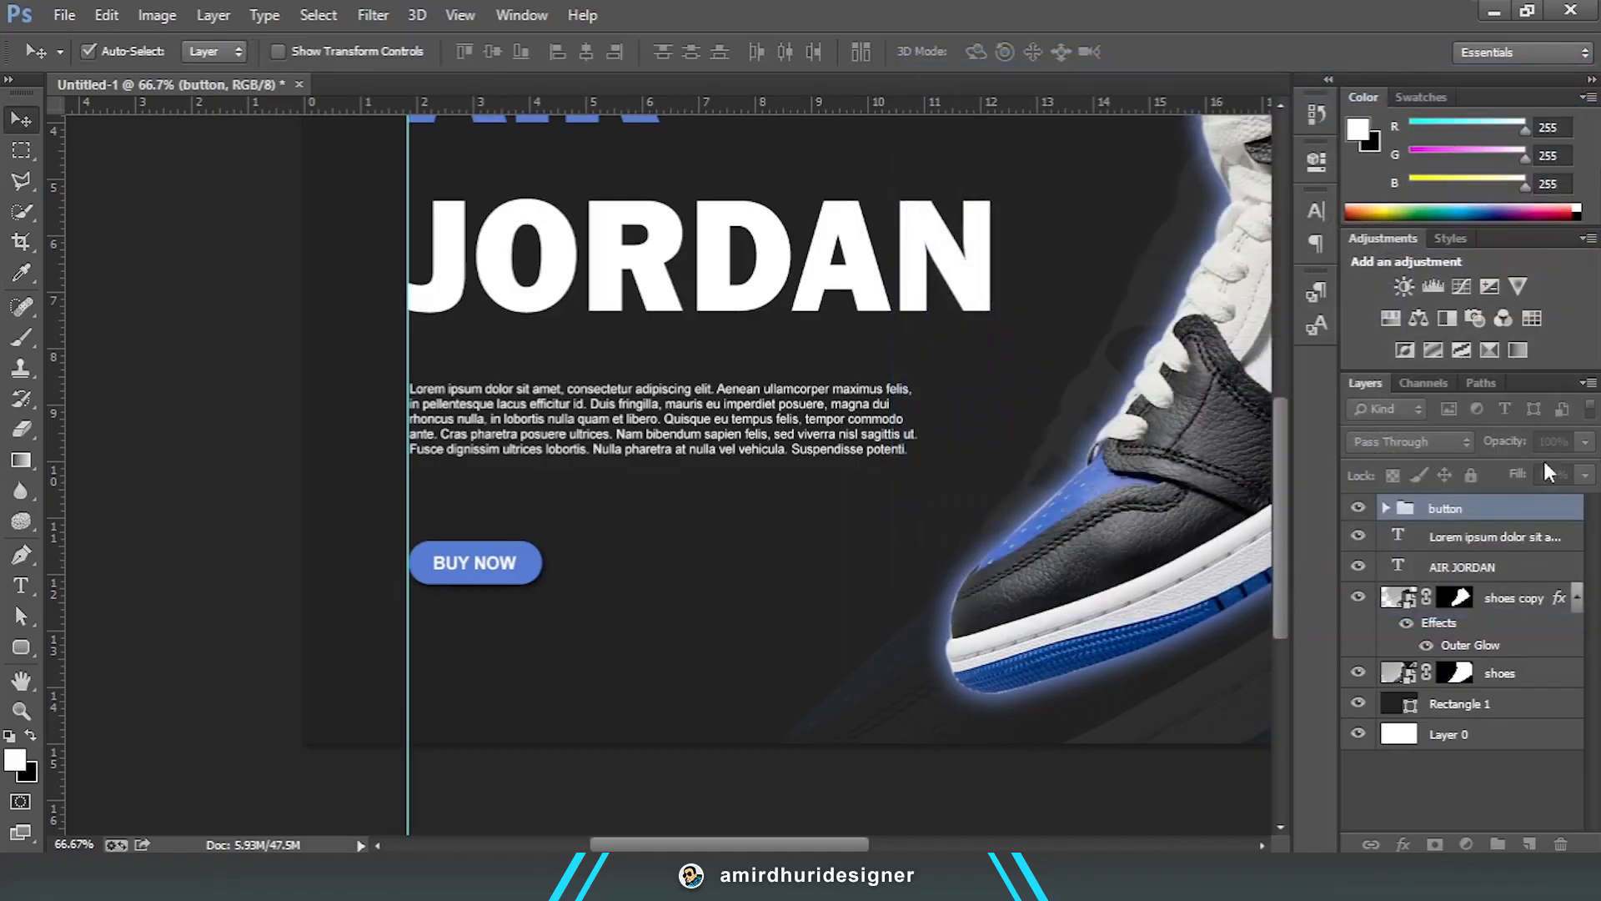
Step: Set the opacity of the button group's drop shadow to 47%
key(ctrl+minus)
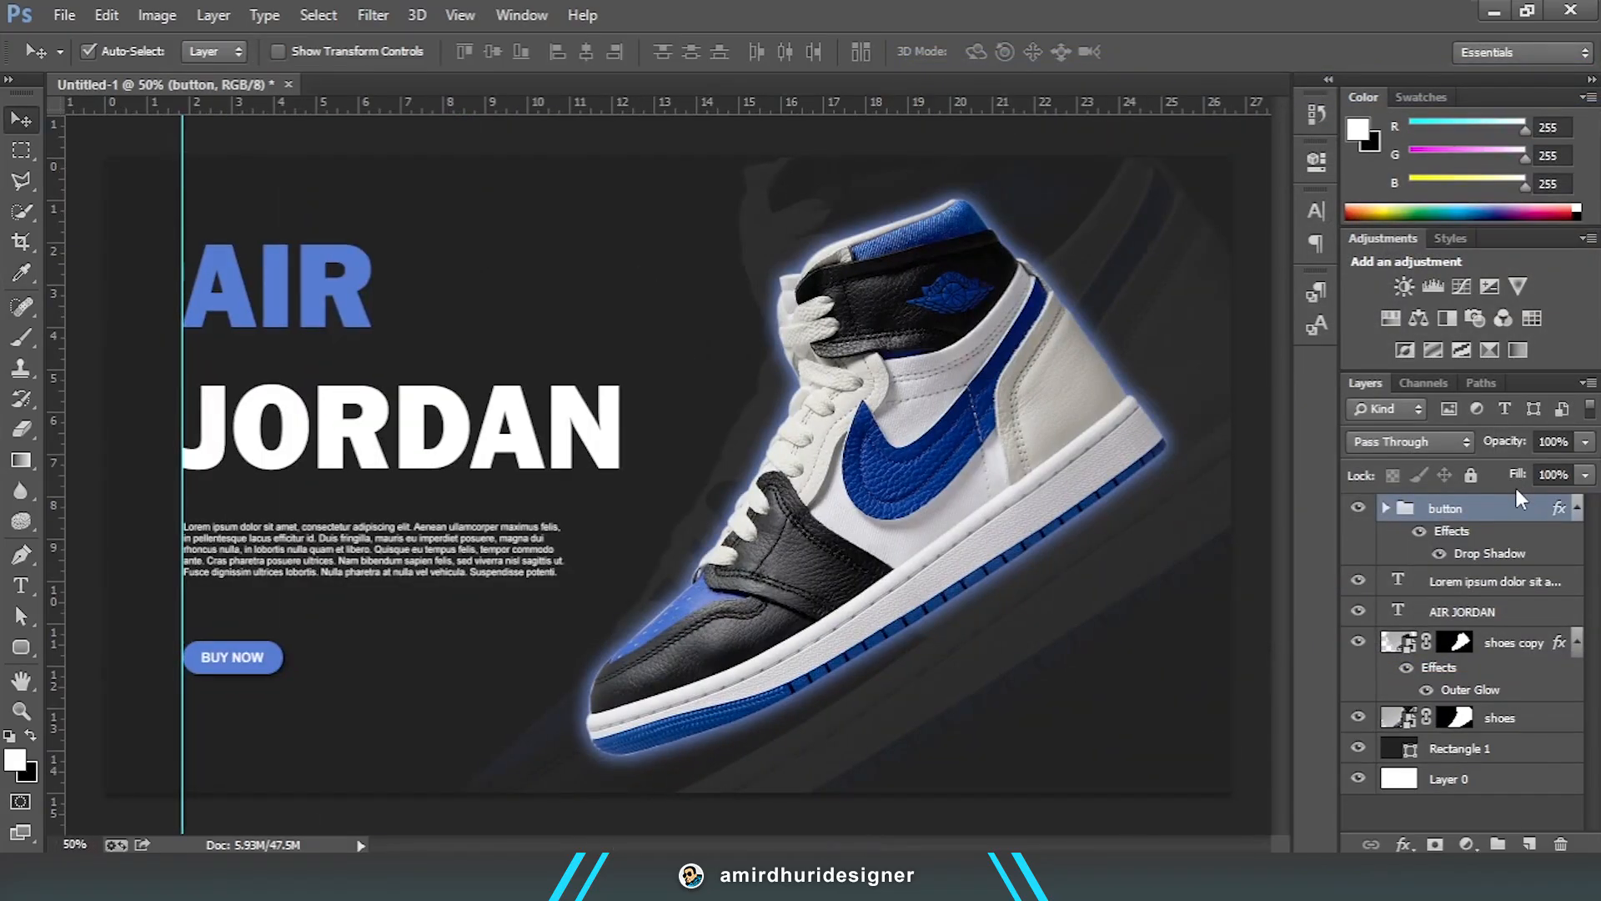
key(ctrl+minus)
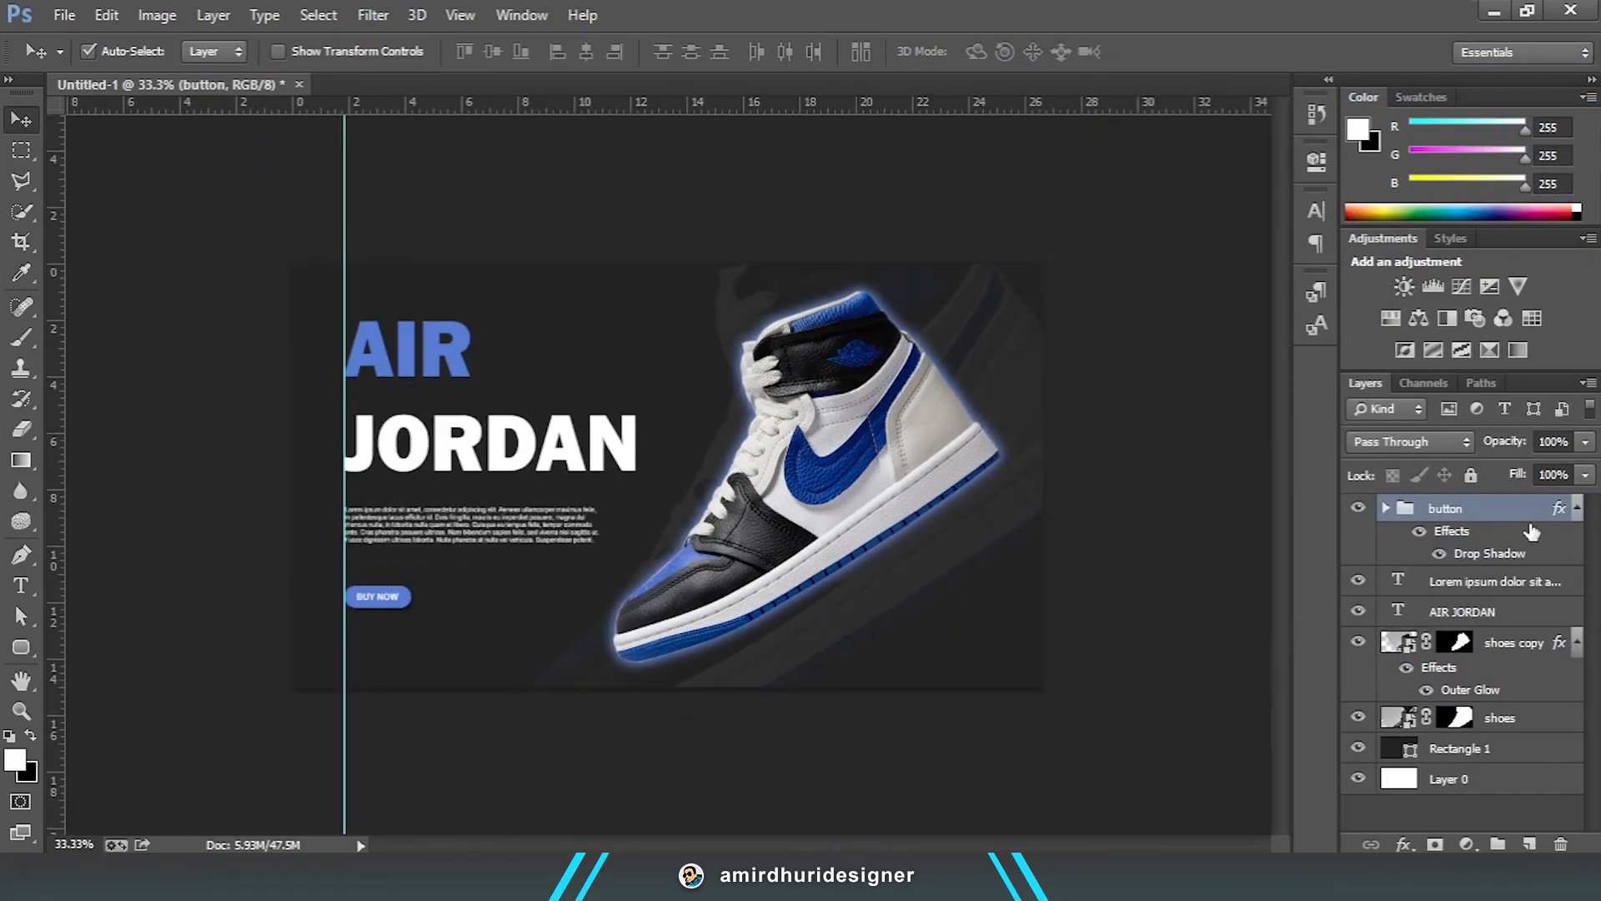
double_click(1485, 664)
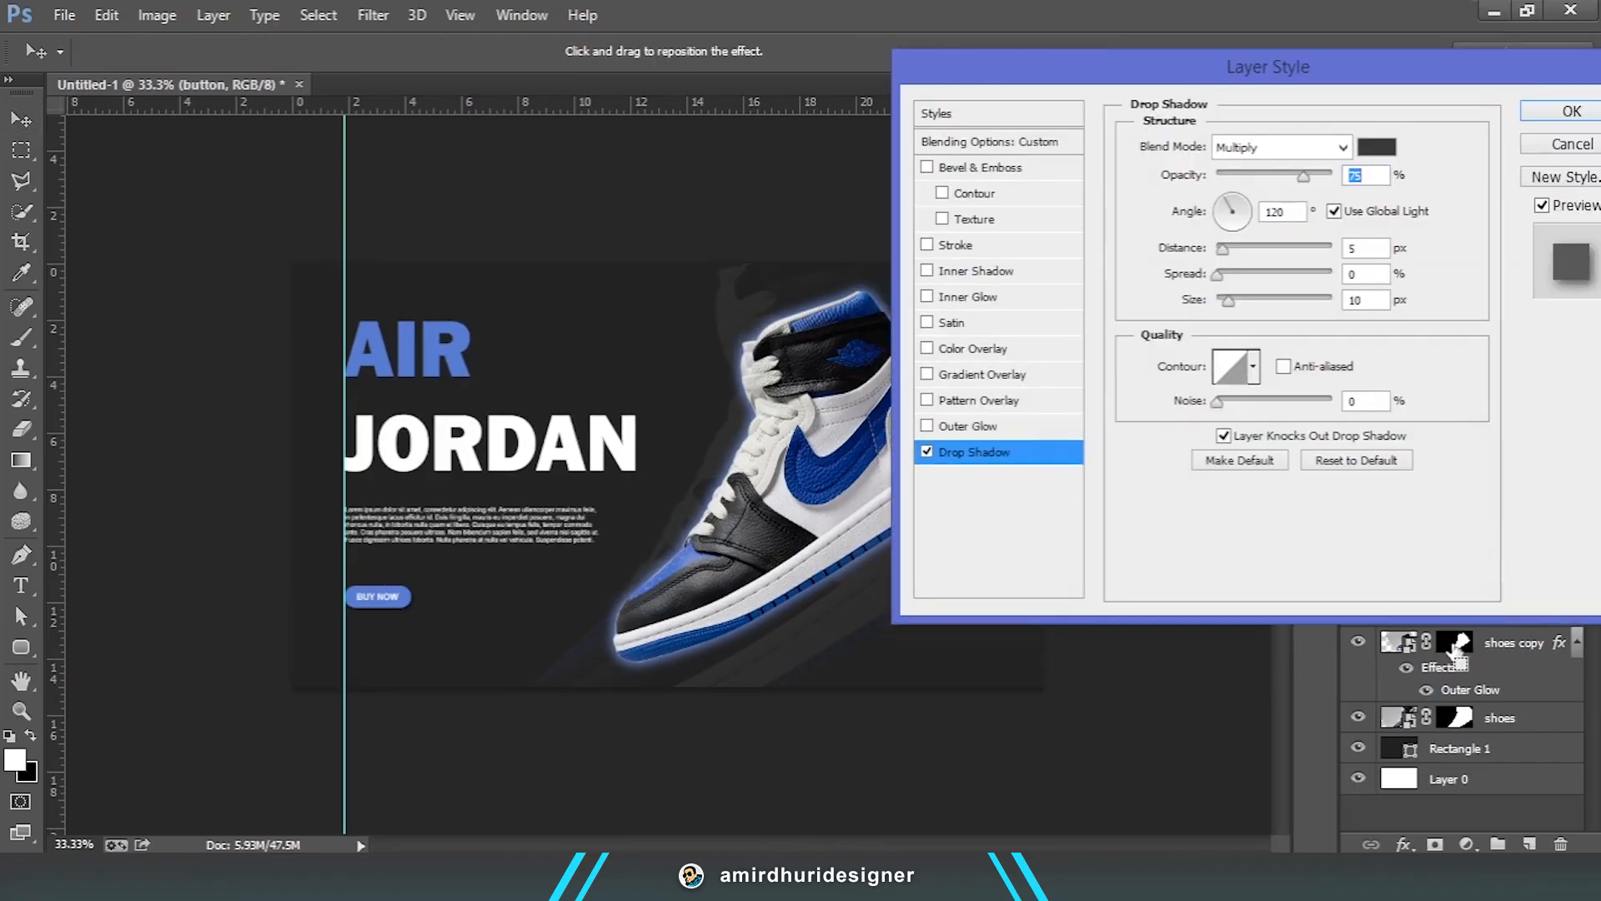
key(ctrl+plus)
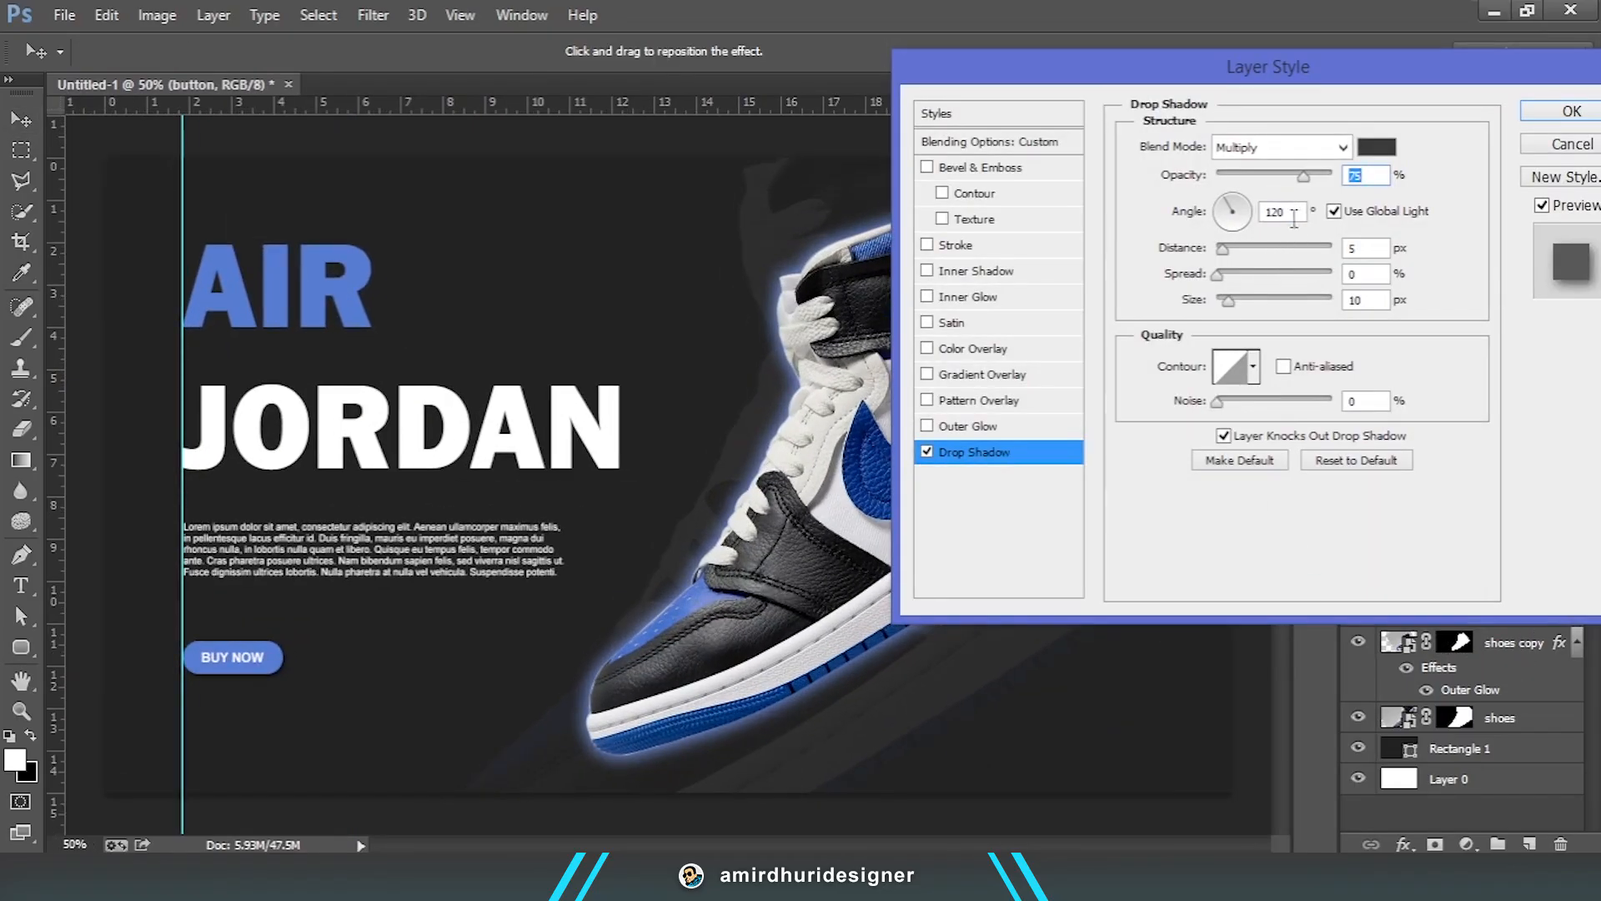
click(1287, 174)
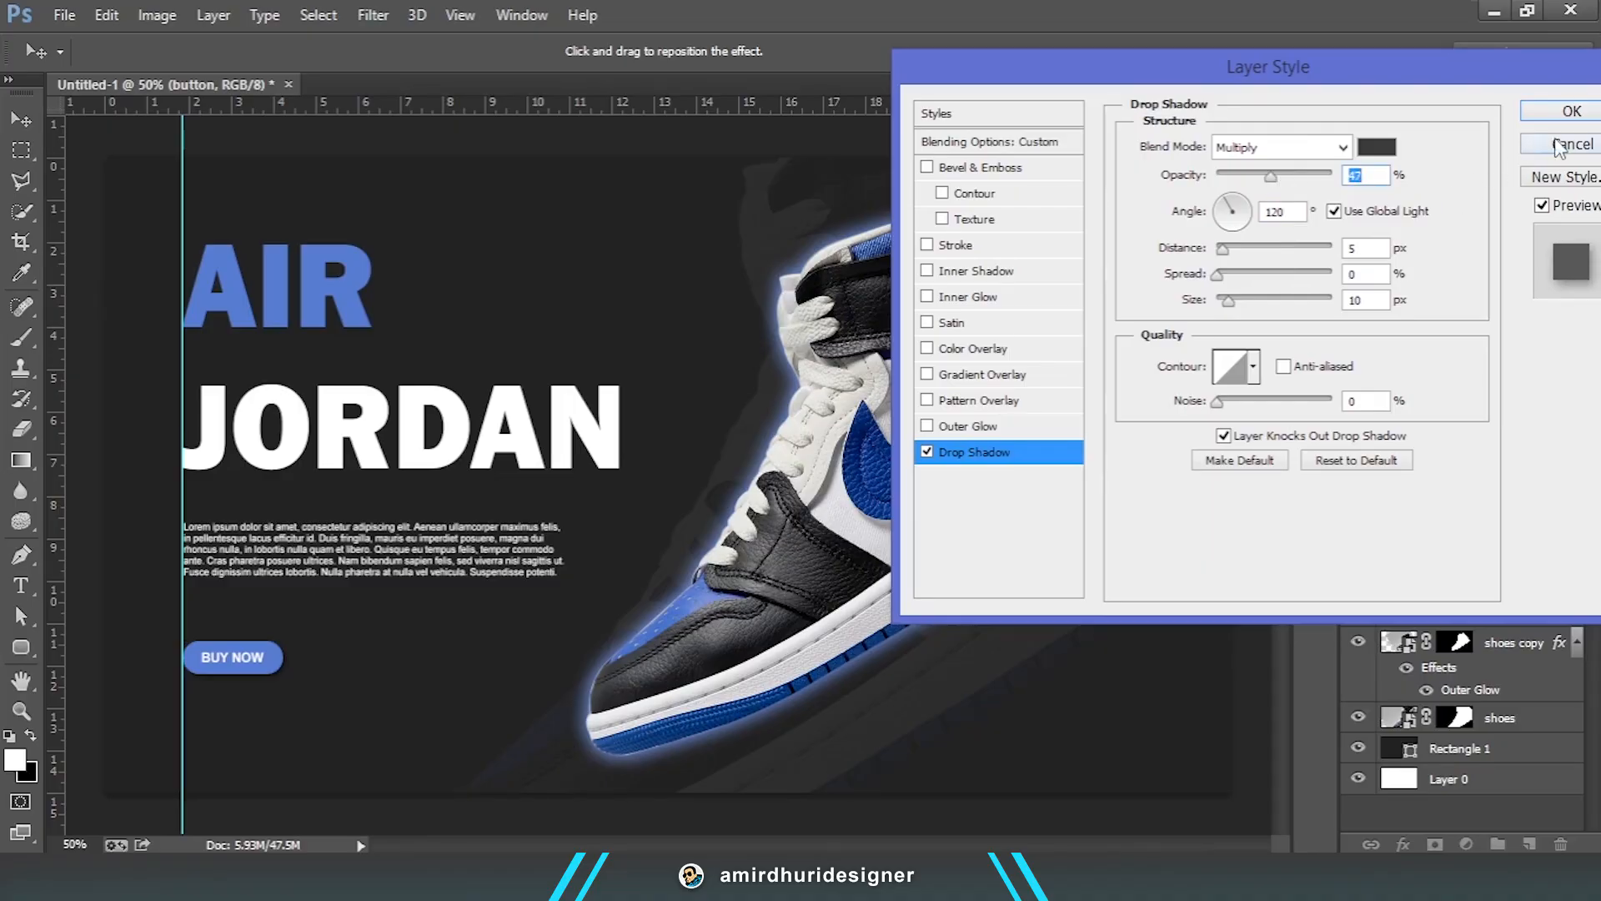
click(1545, 112)
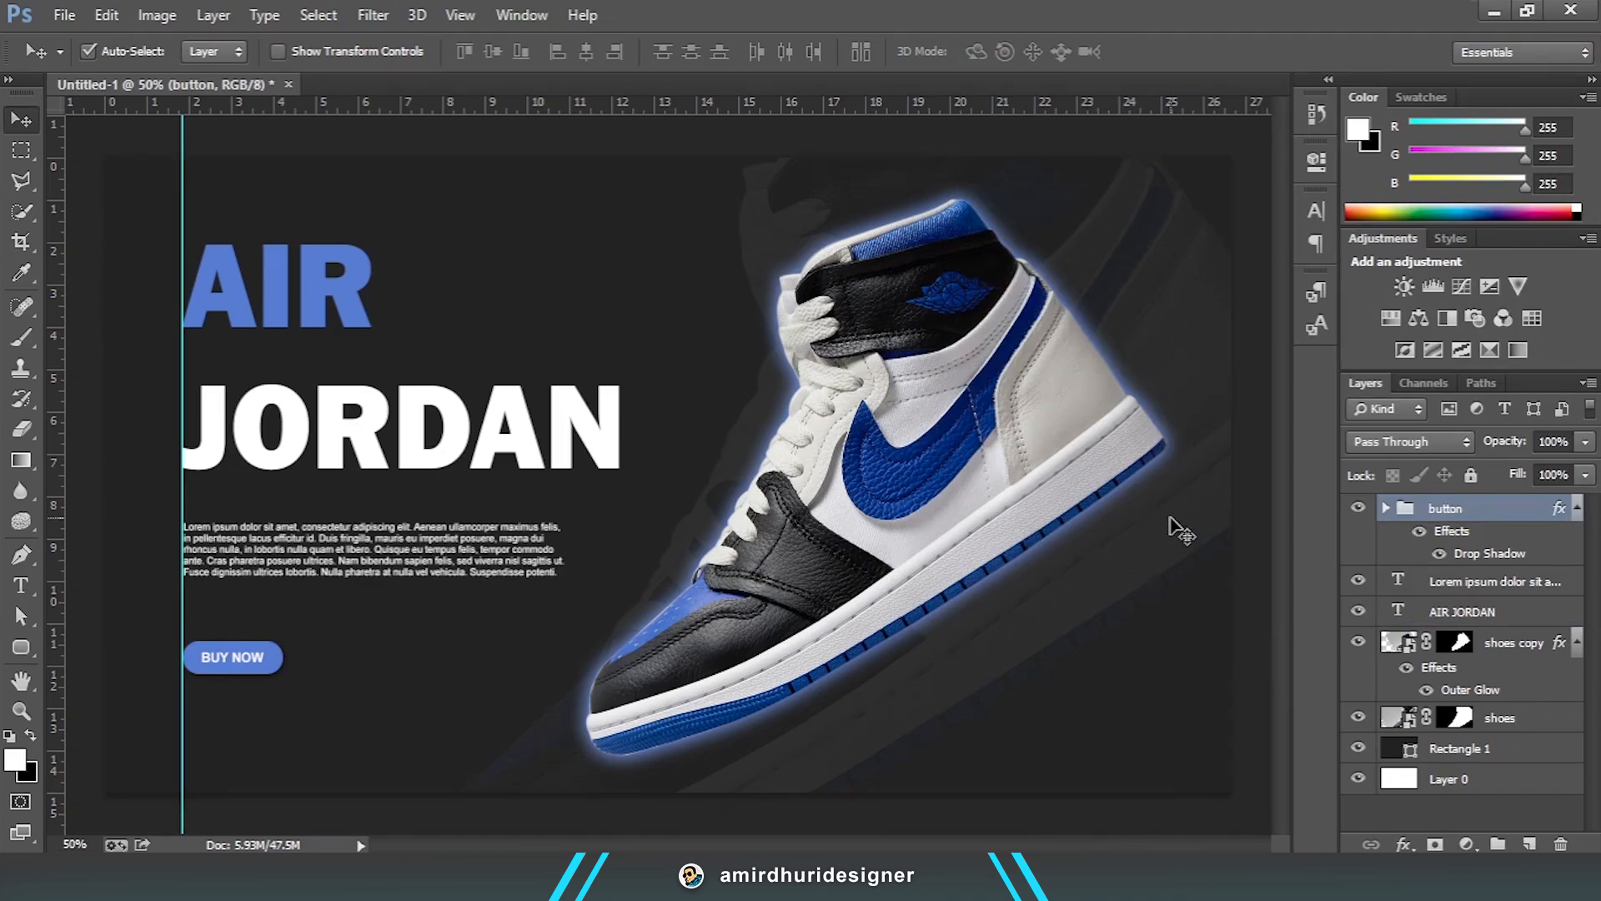
Step: Nudge the button group straight up so it sits closer beneath the description paragraph
key(ctrl+minus)
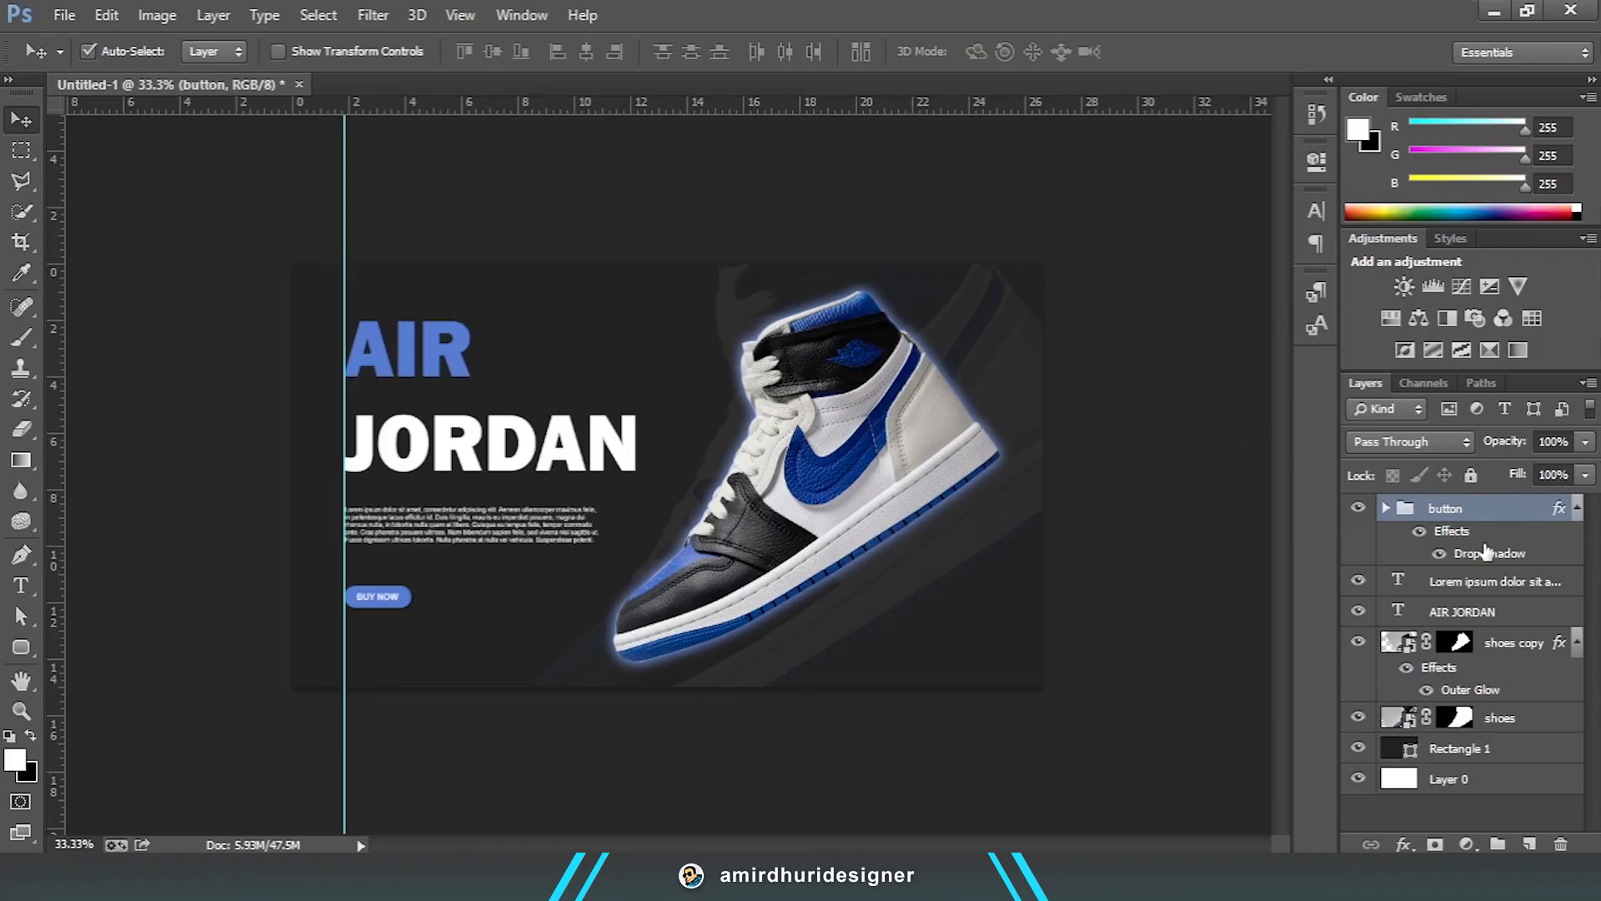
key(shift+Up)
key(shift+Up)
key(shift+Up)
key(shift+Up)
key(shift+Up)
key(shift+Up)
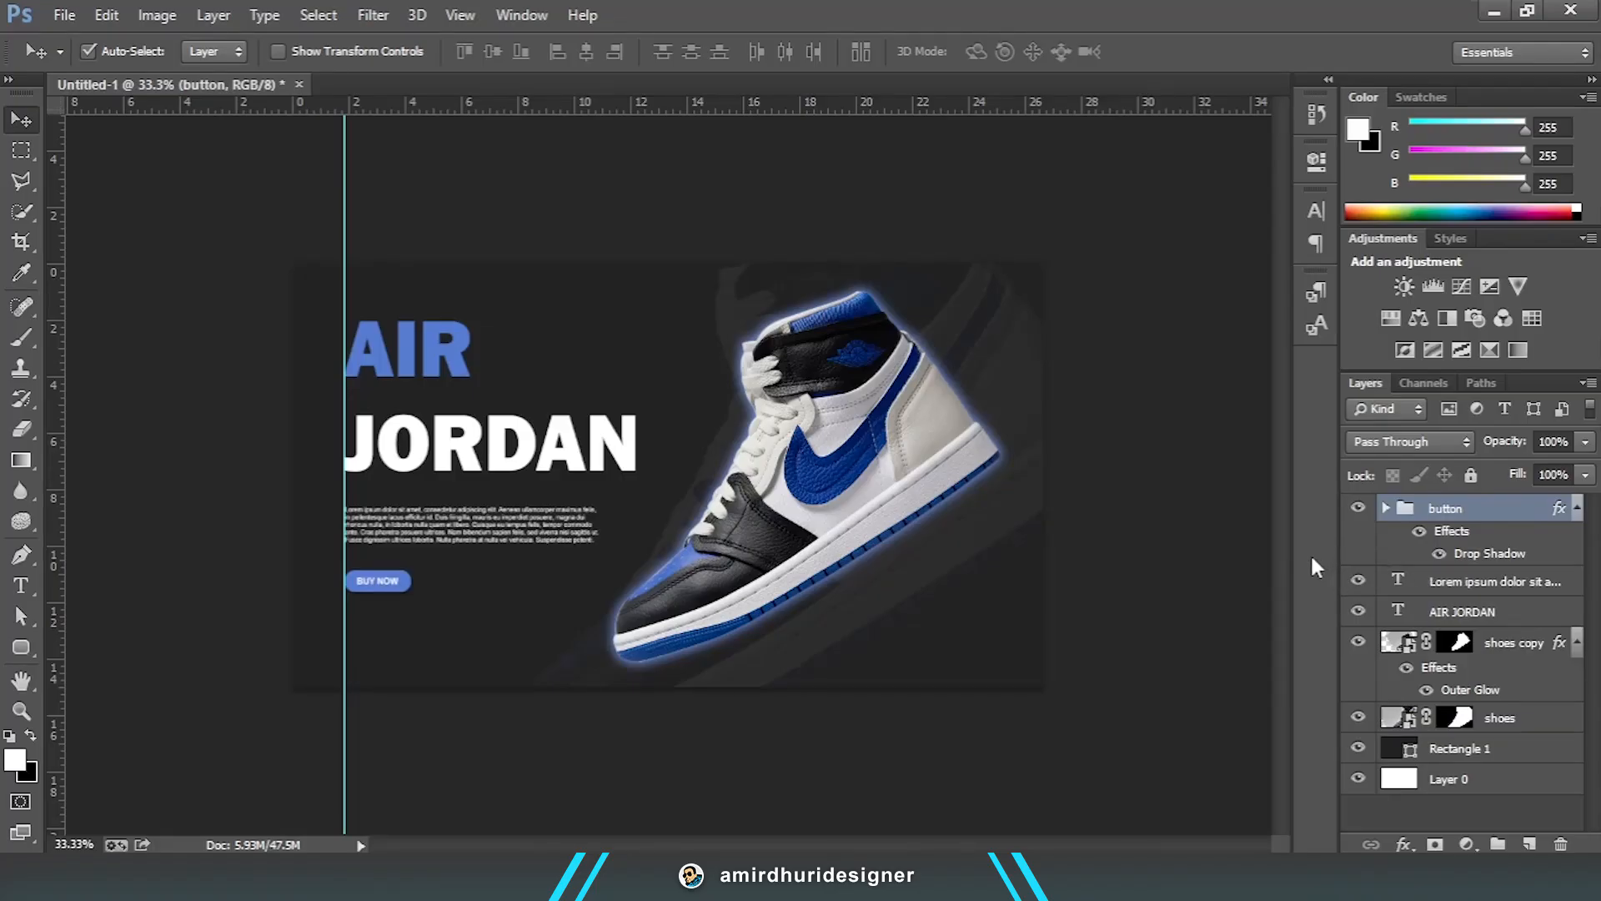
Step: Activate the Brush tool and create a new empty layer directly above Rectangle 1, beneath the shoes layer
click(22, 335)
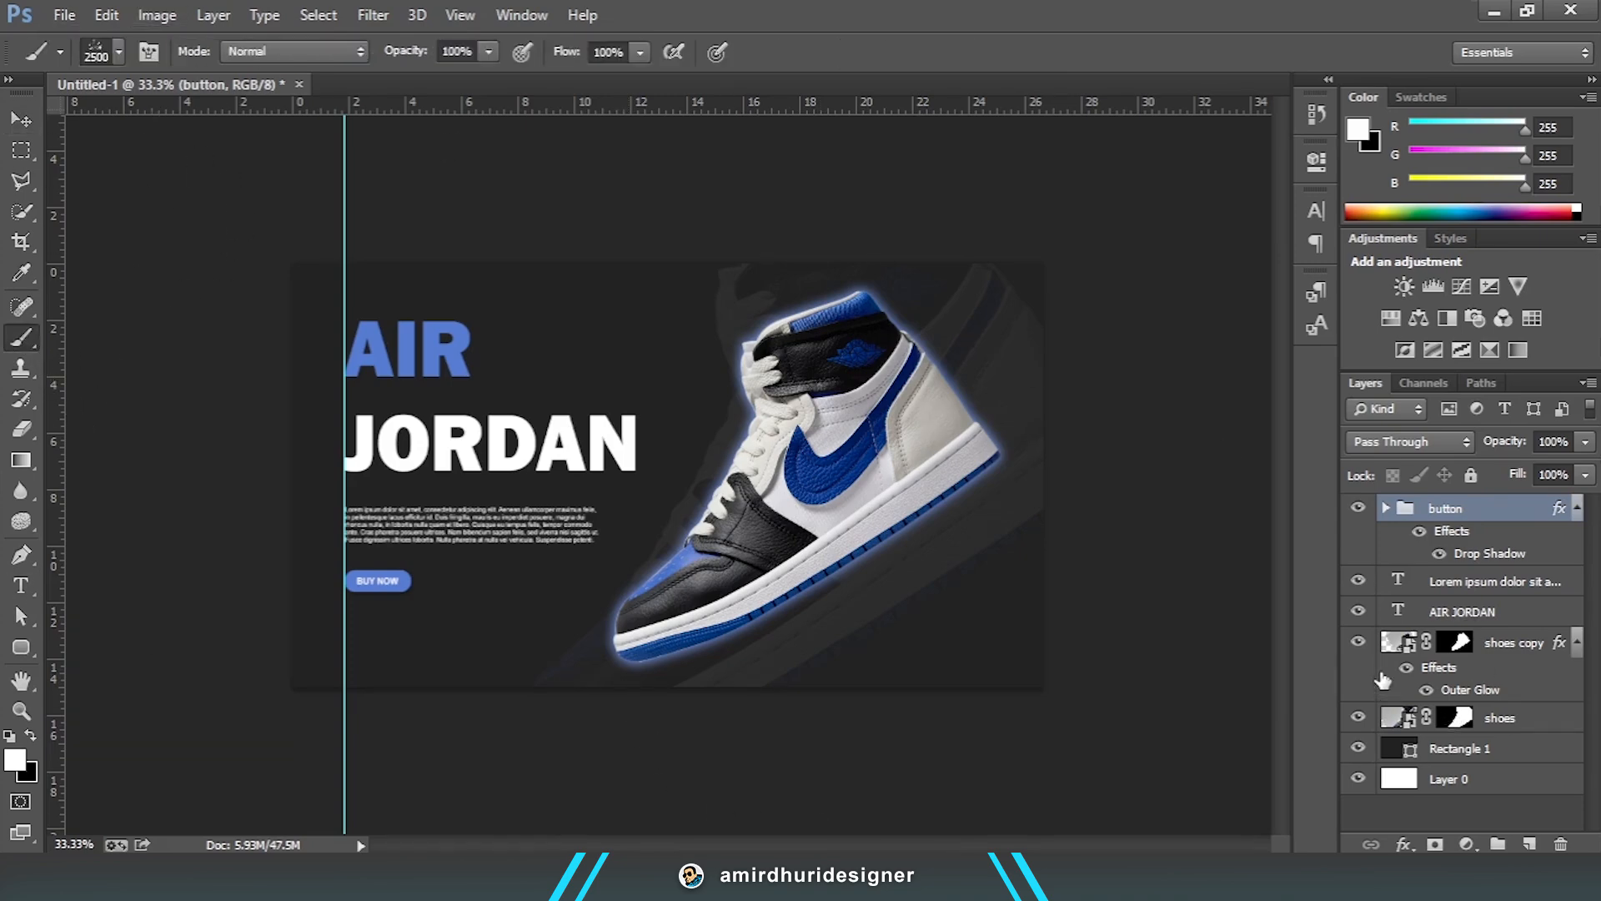
click(1401, 718)
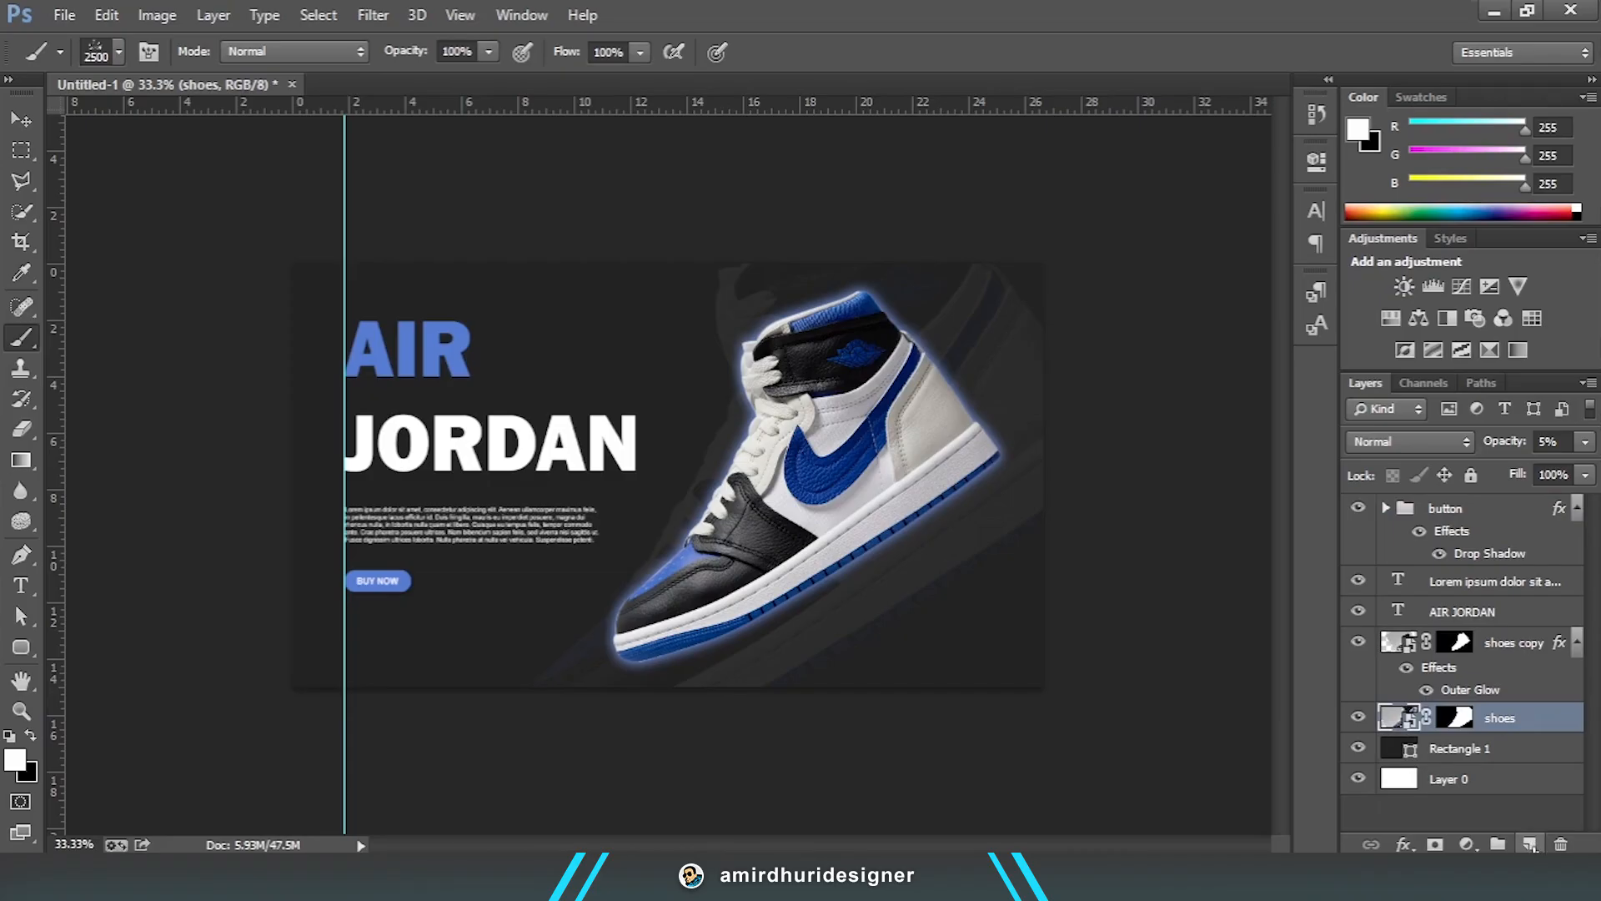
click(1408, 751)
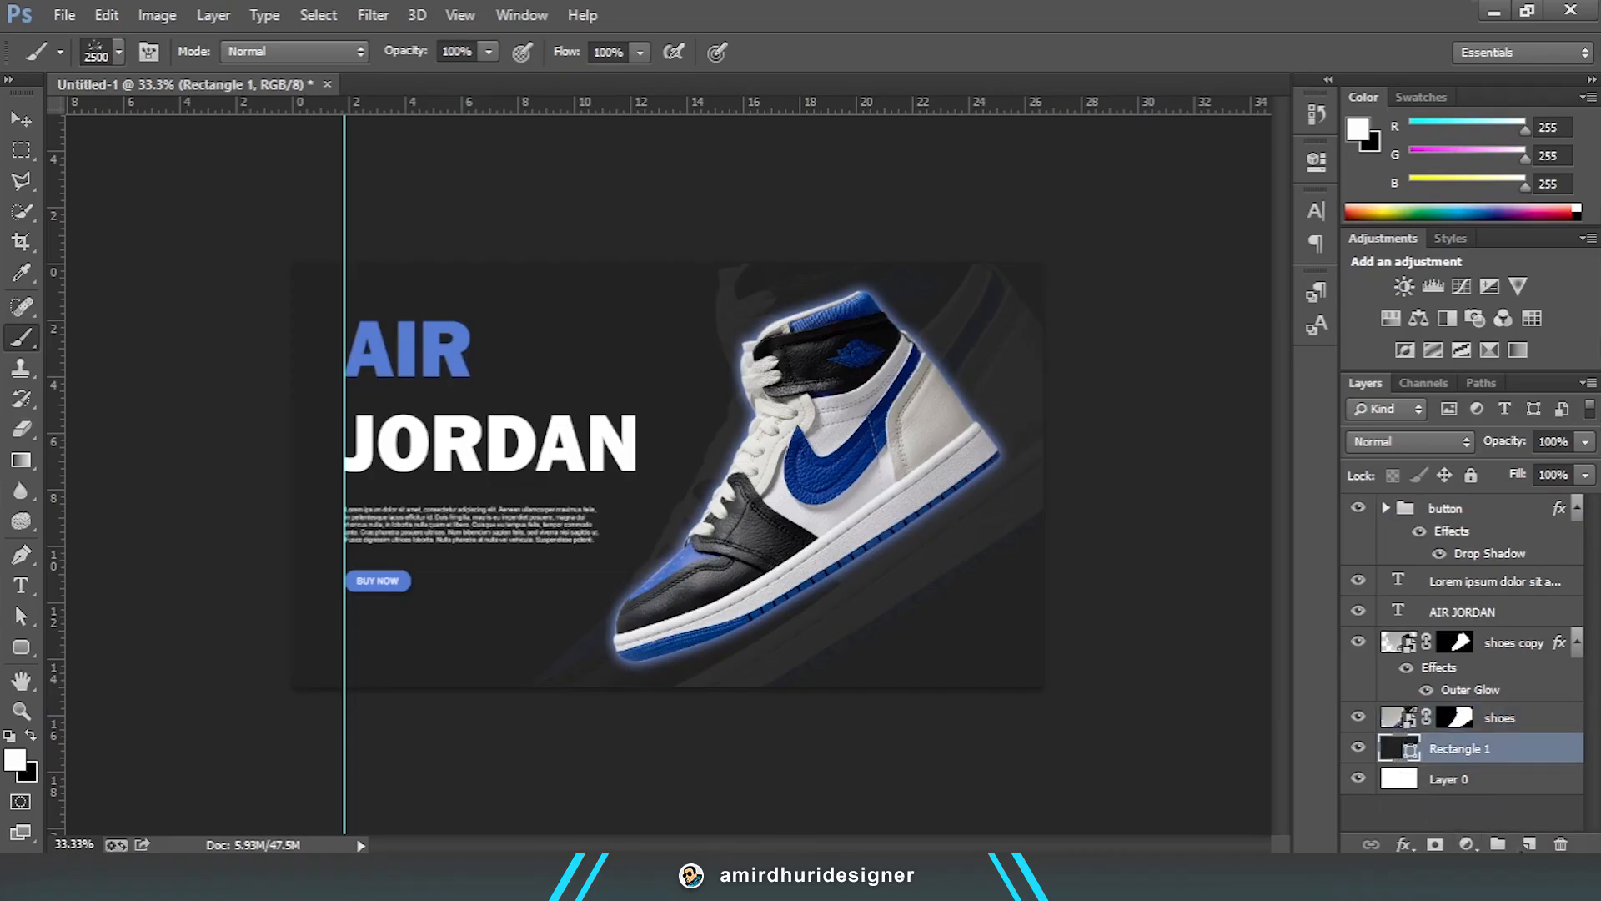
click(1529, 844)
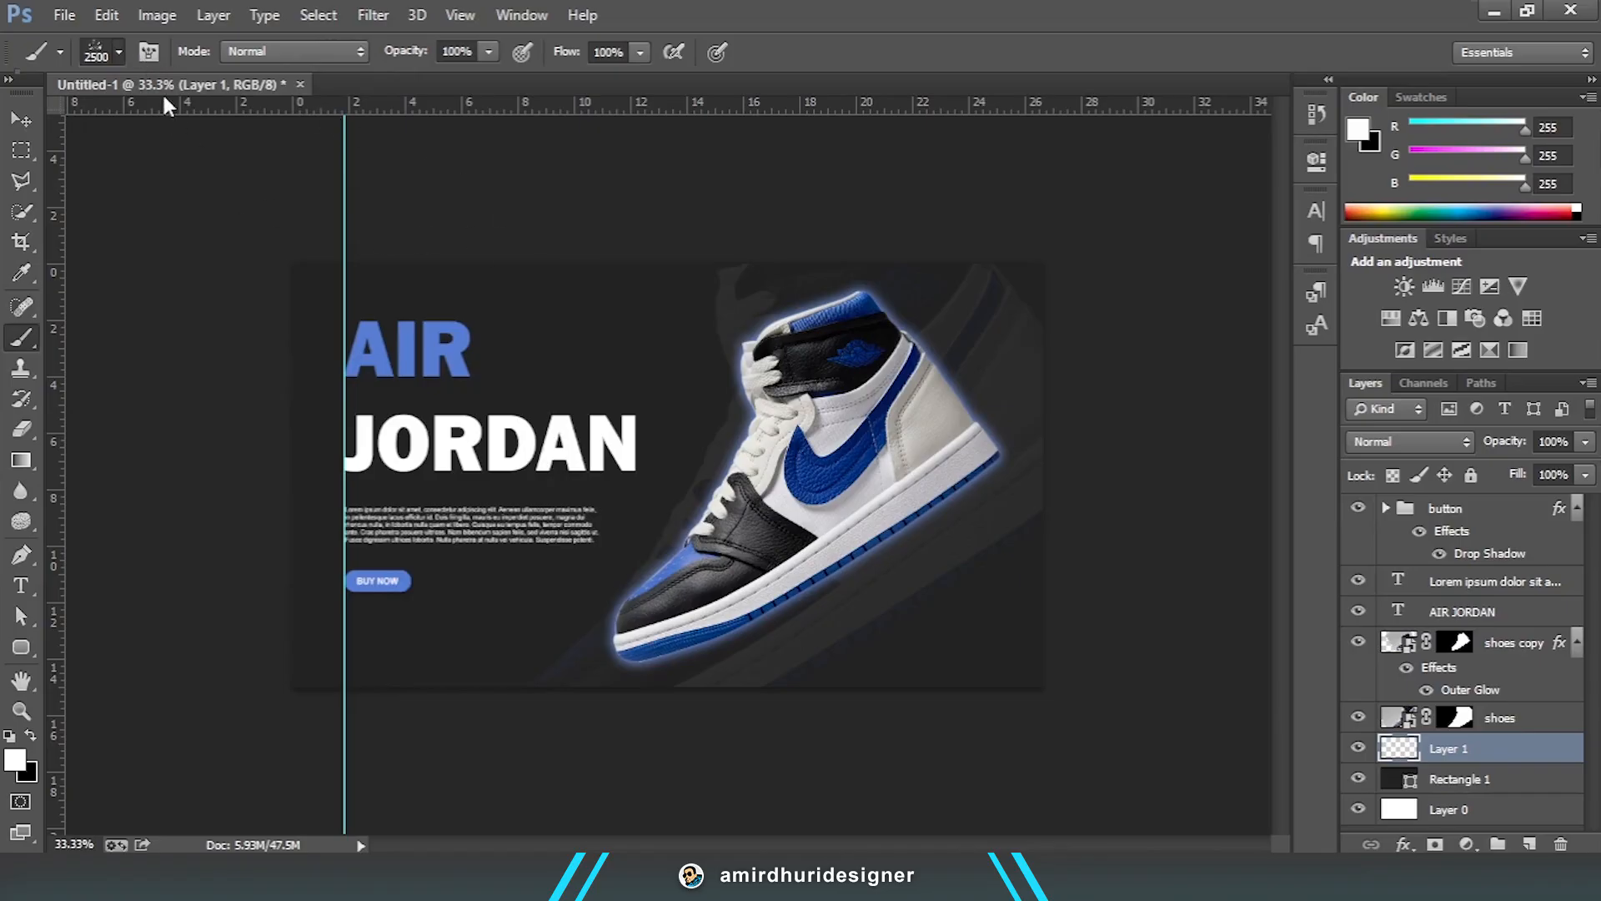
Step: Stamp white bokeh circles once behind the shoe on Layer 1, using the scattered-bubbles brush at 2632 px
click(119, 51)
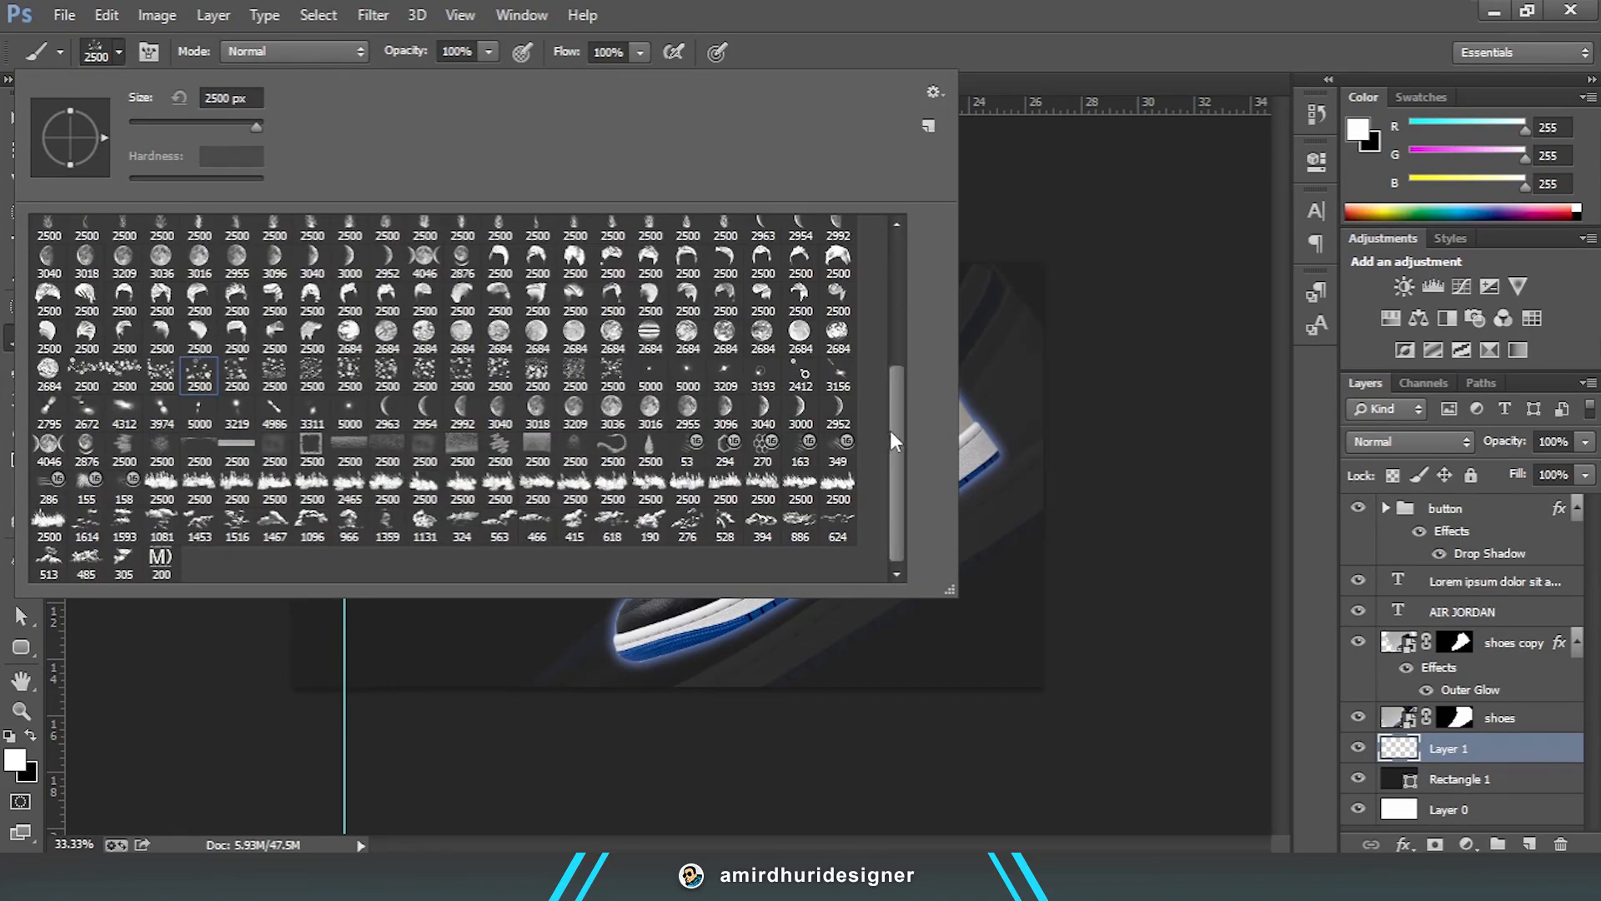
click(612, 375)
mouse_move(254, 125)
mouse_down()
mouse_move(274, 135)
mouse_move(256, 128)
mouse_up()
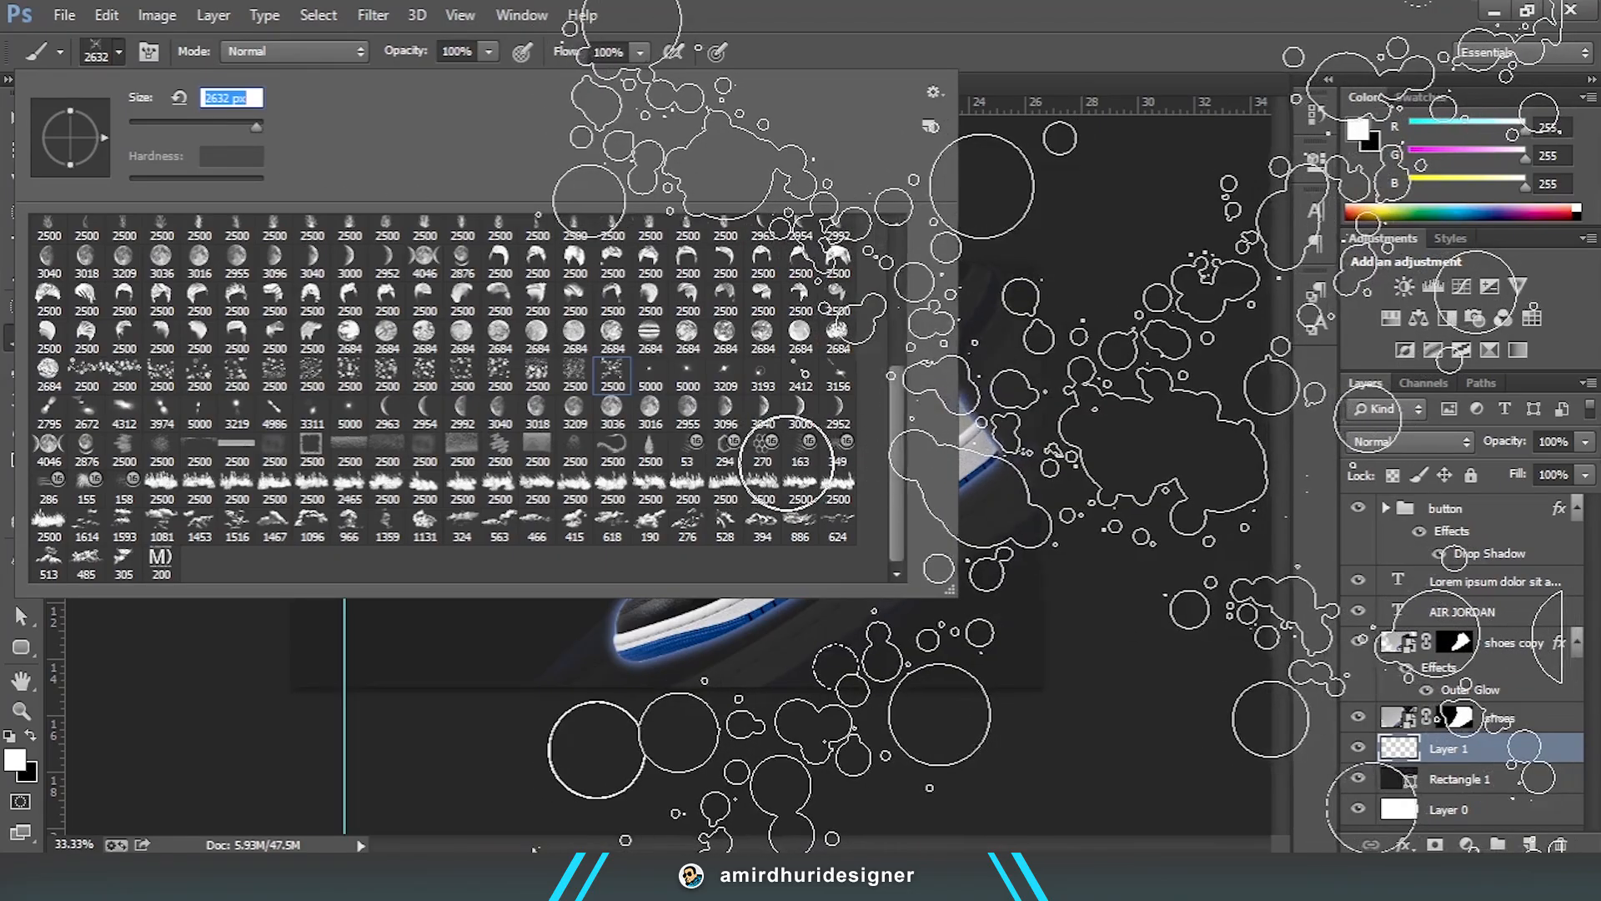
click(125, 52)
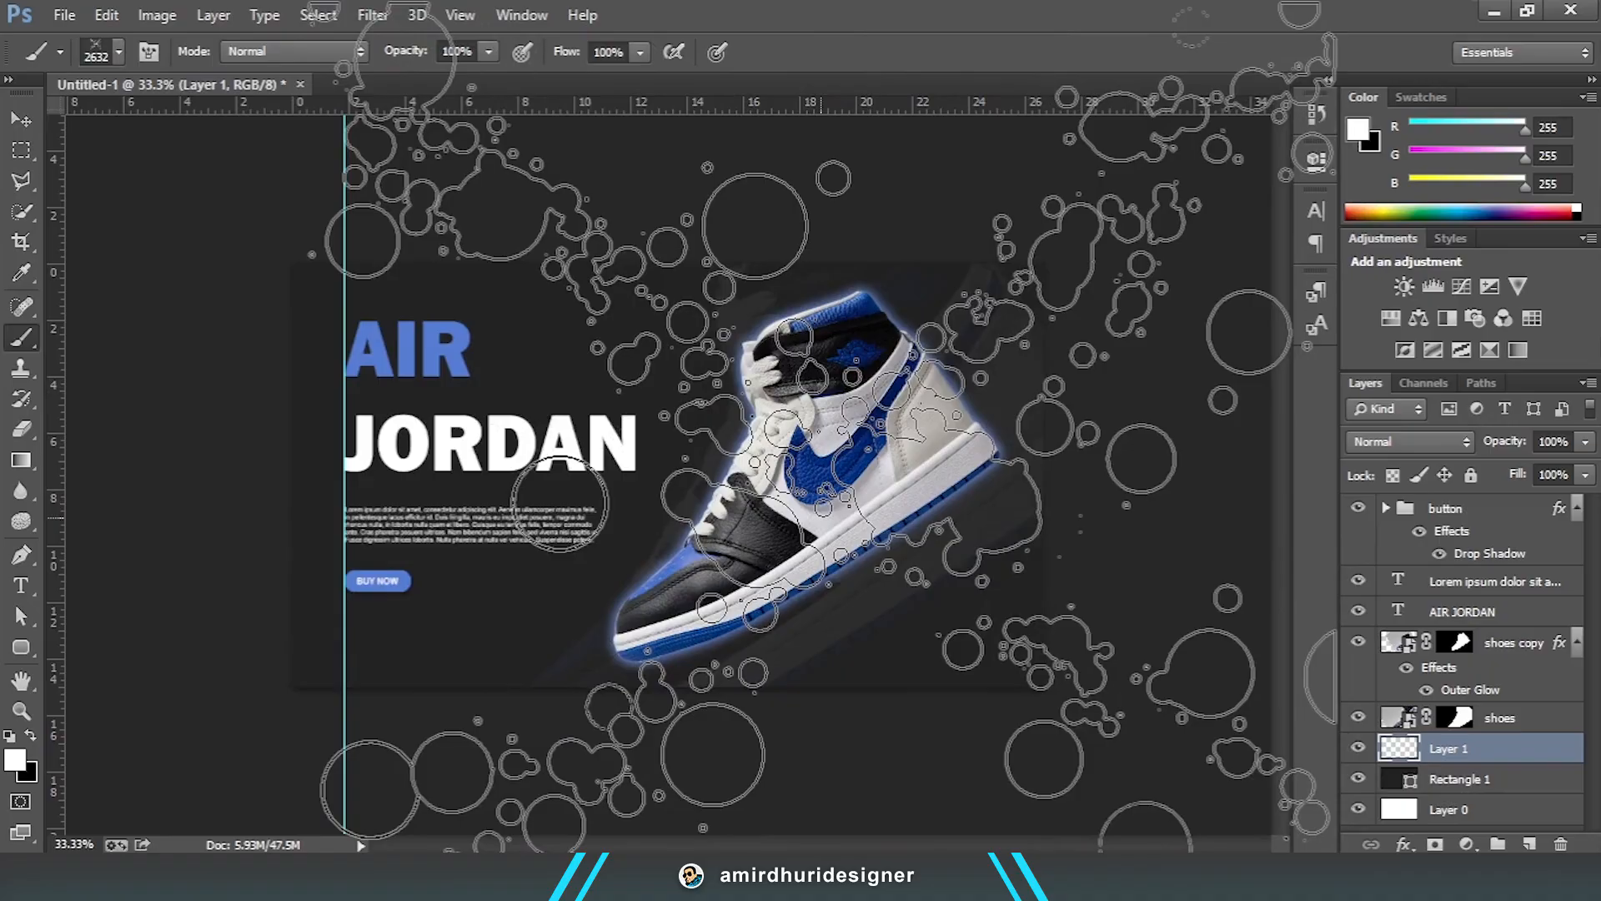
click(825, 425)
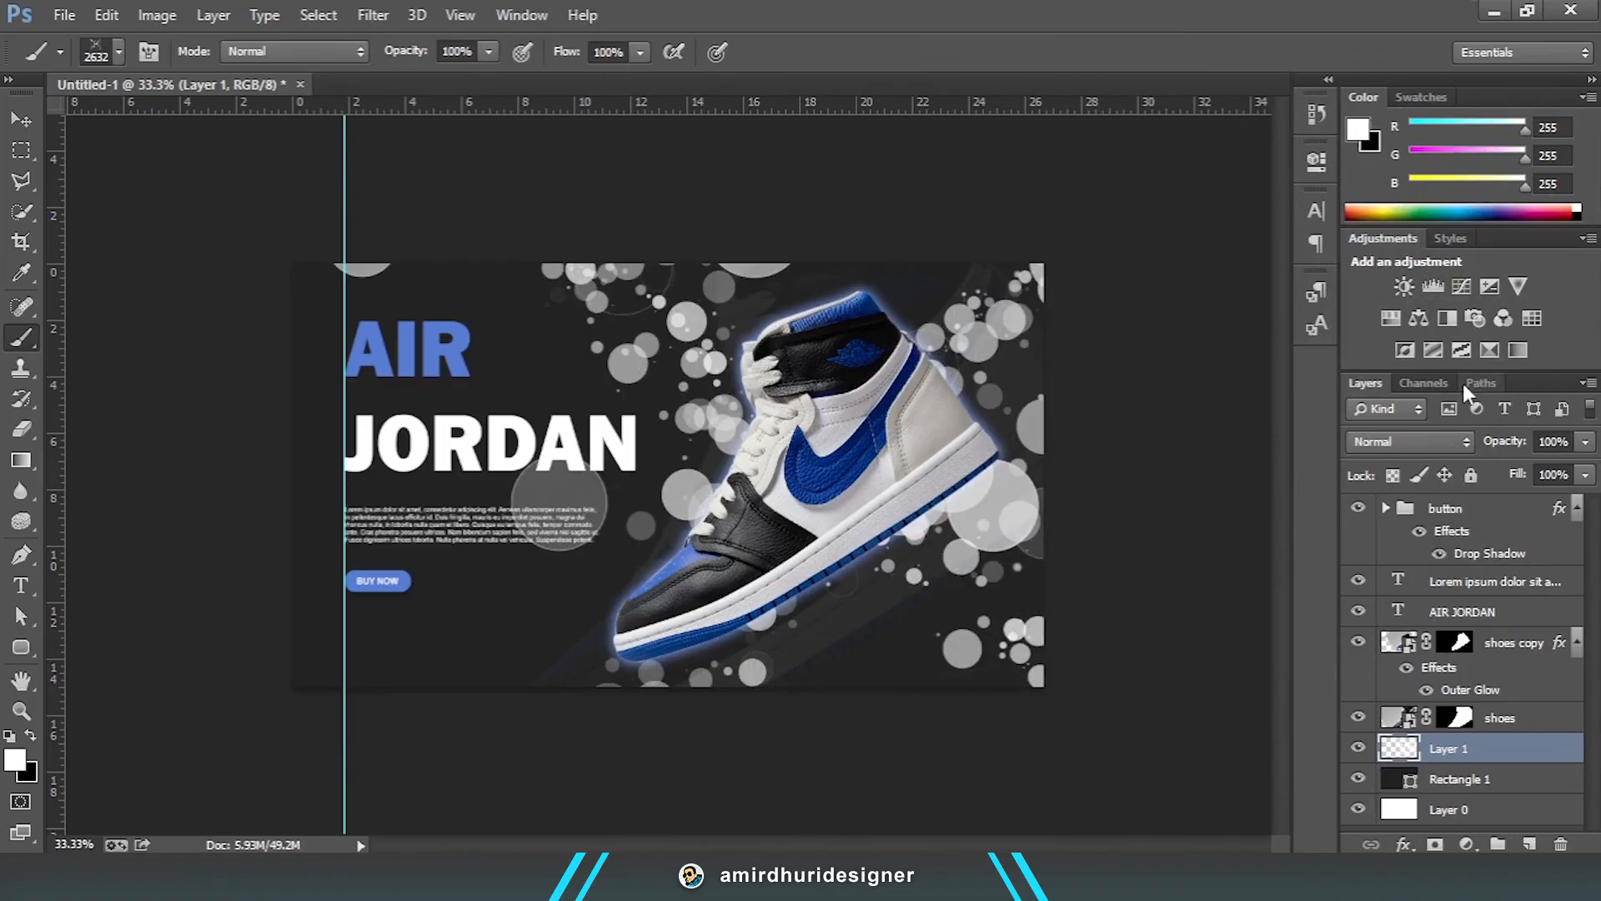
Step: Lower the opacity of the bokeh circles on Layer 1 to 37%
click(23, 121)
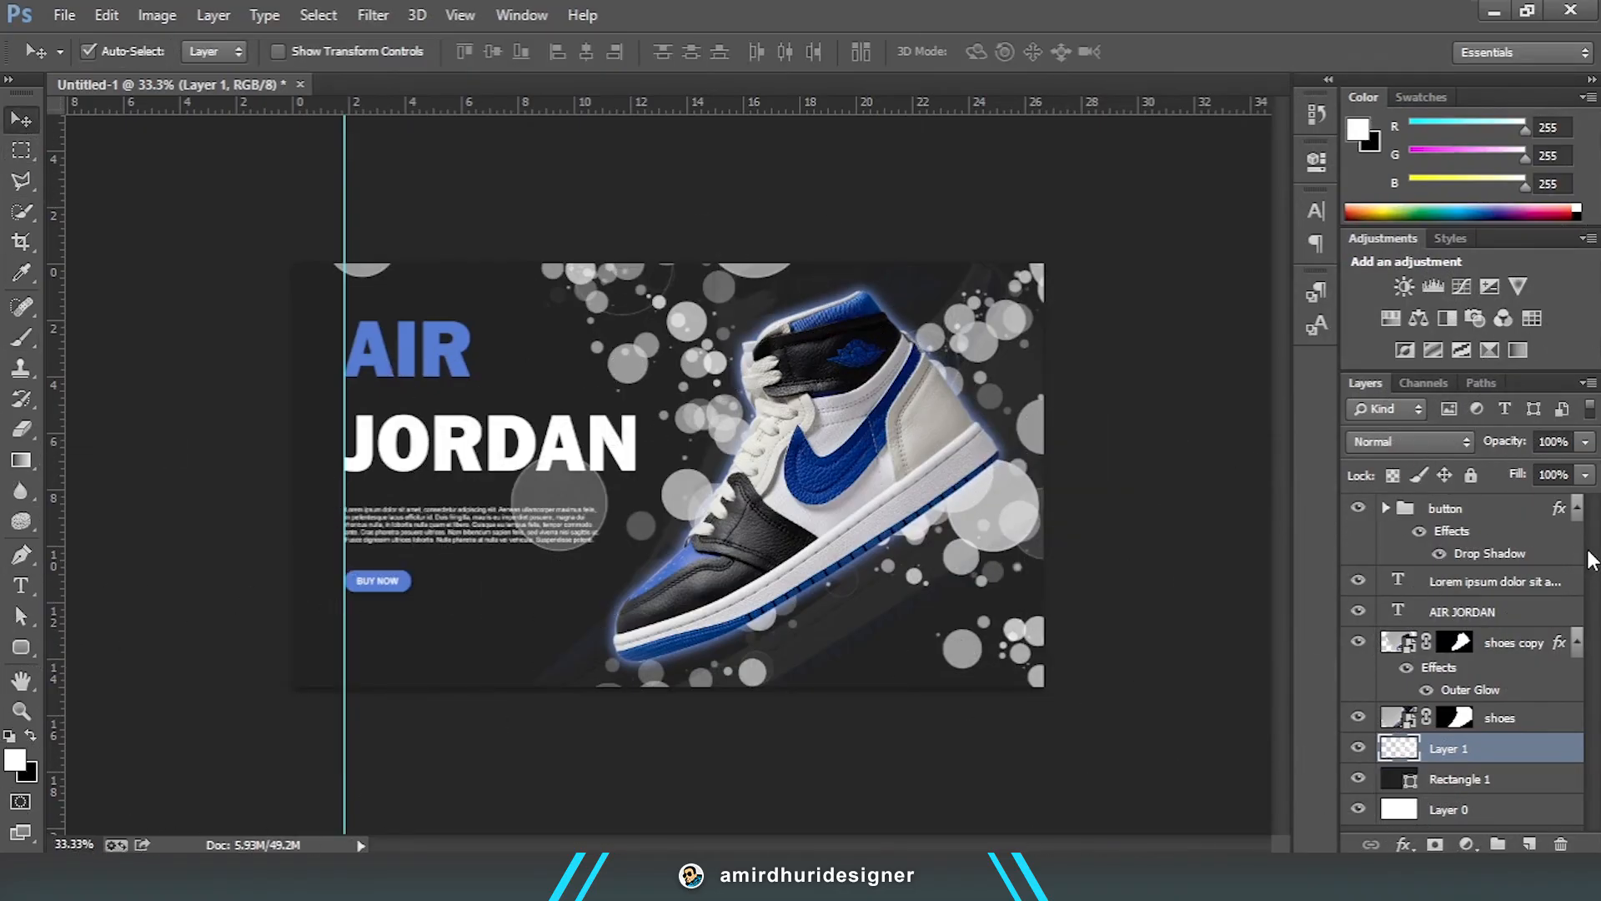
click(1585, 474)
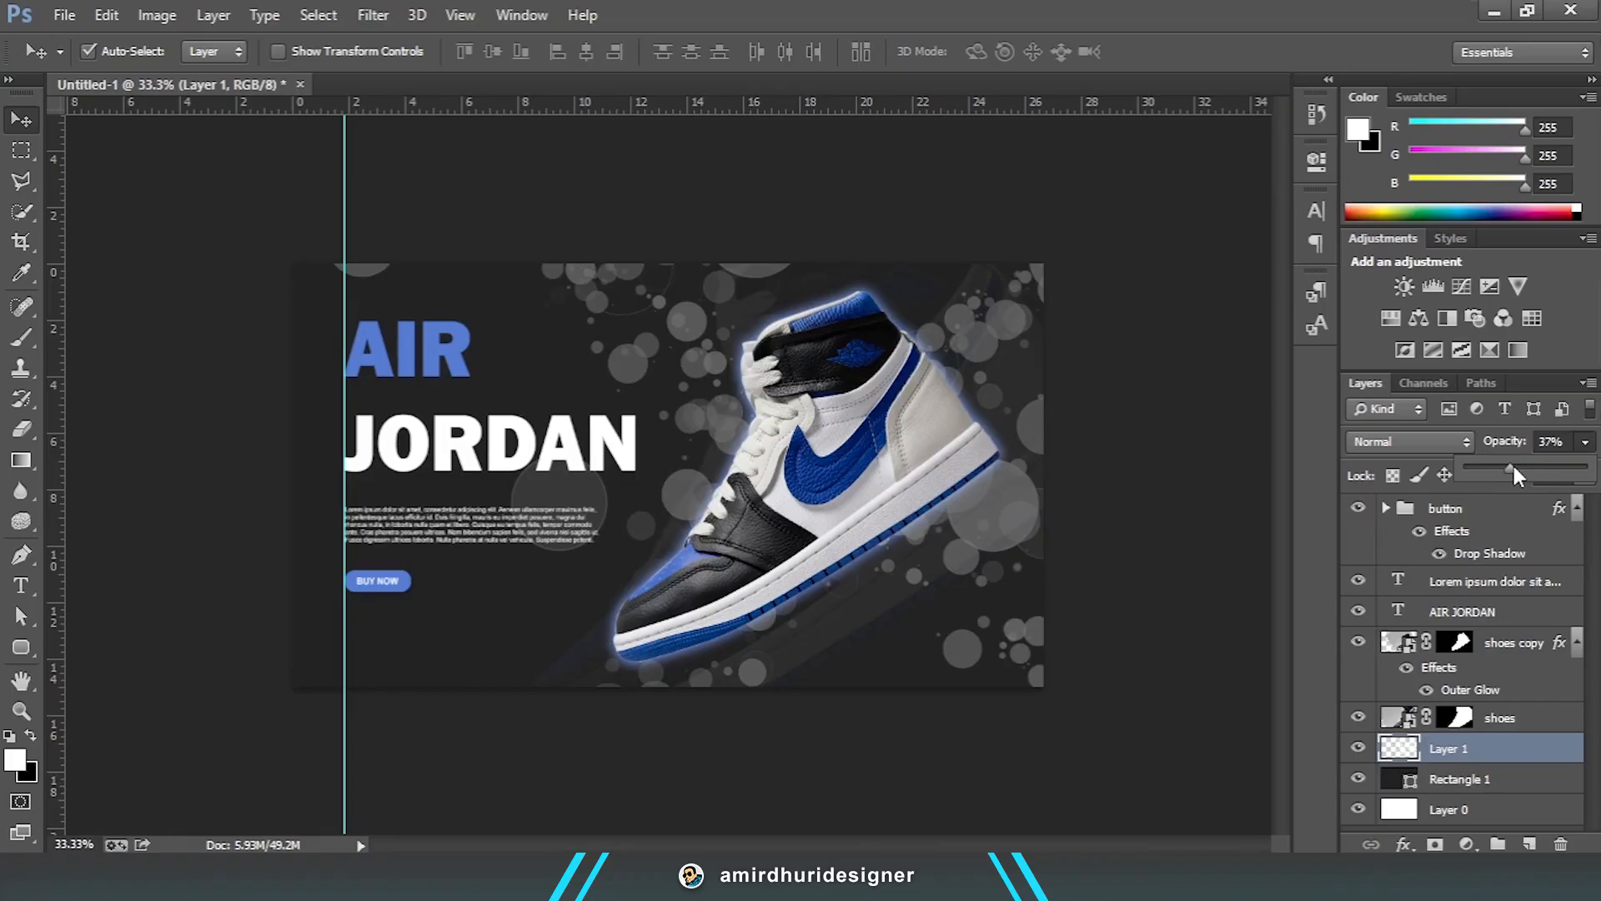
click(1584, 490)
key(ctrl+plus)
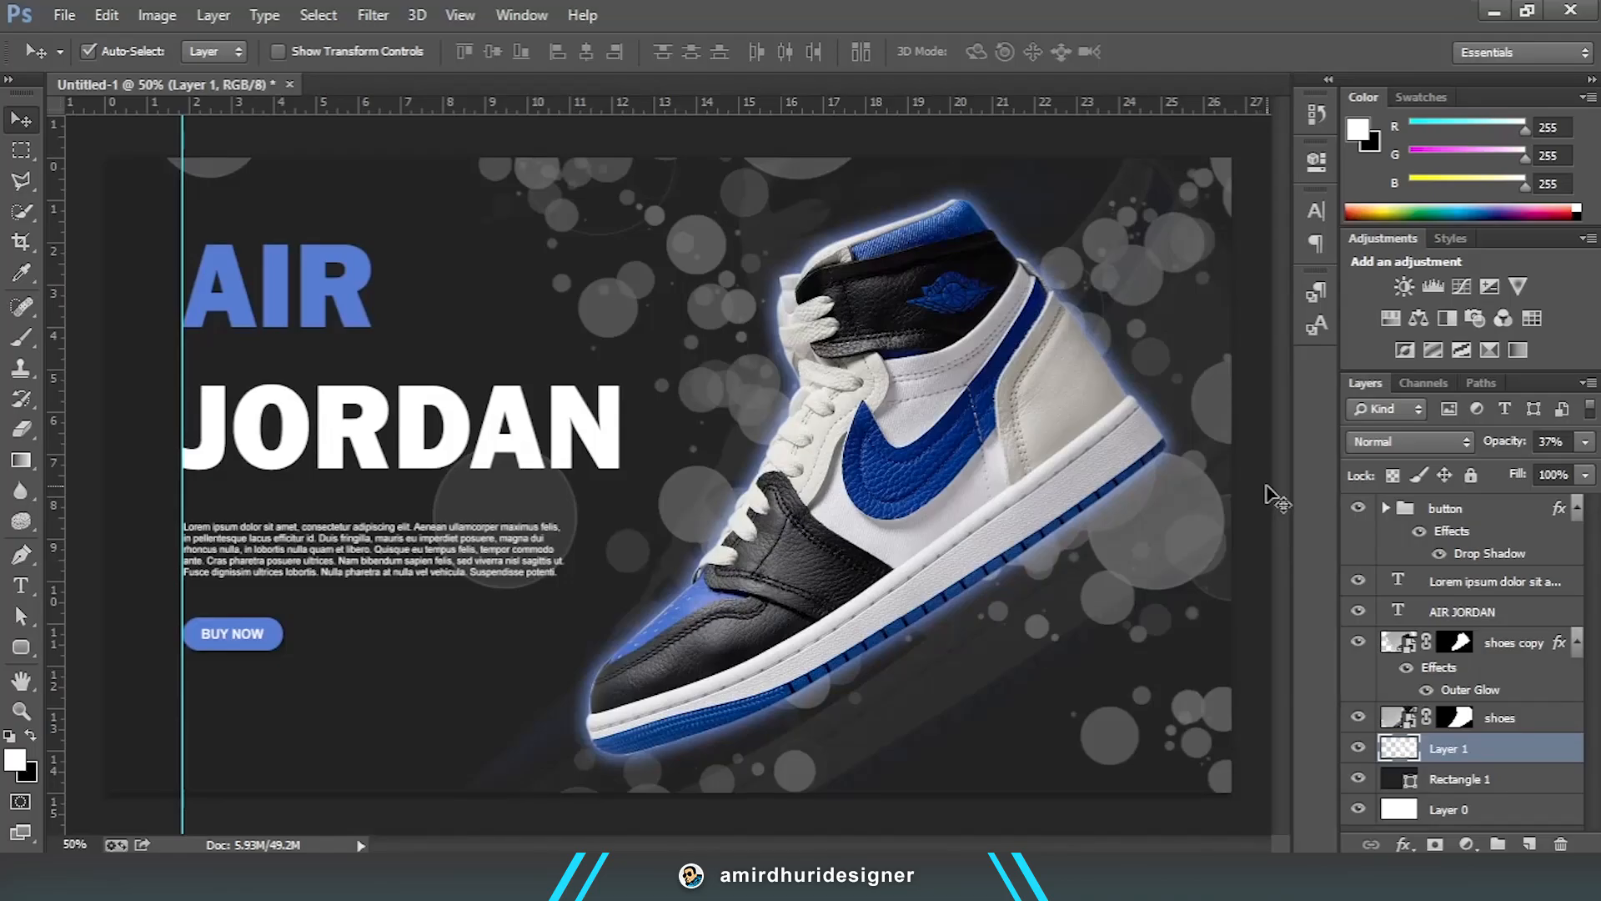
Step: Create a new empty layer directly above the shoes copy layer and activate the Brush tool for it
click(1389, 646)
click(1529, 844)
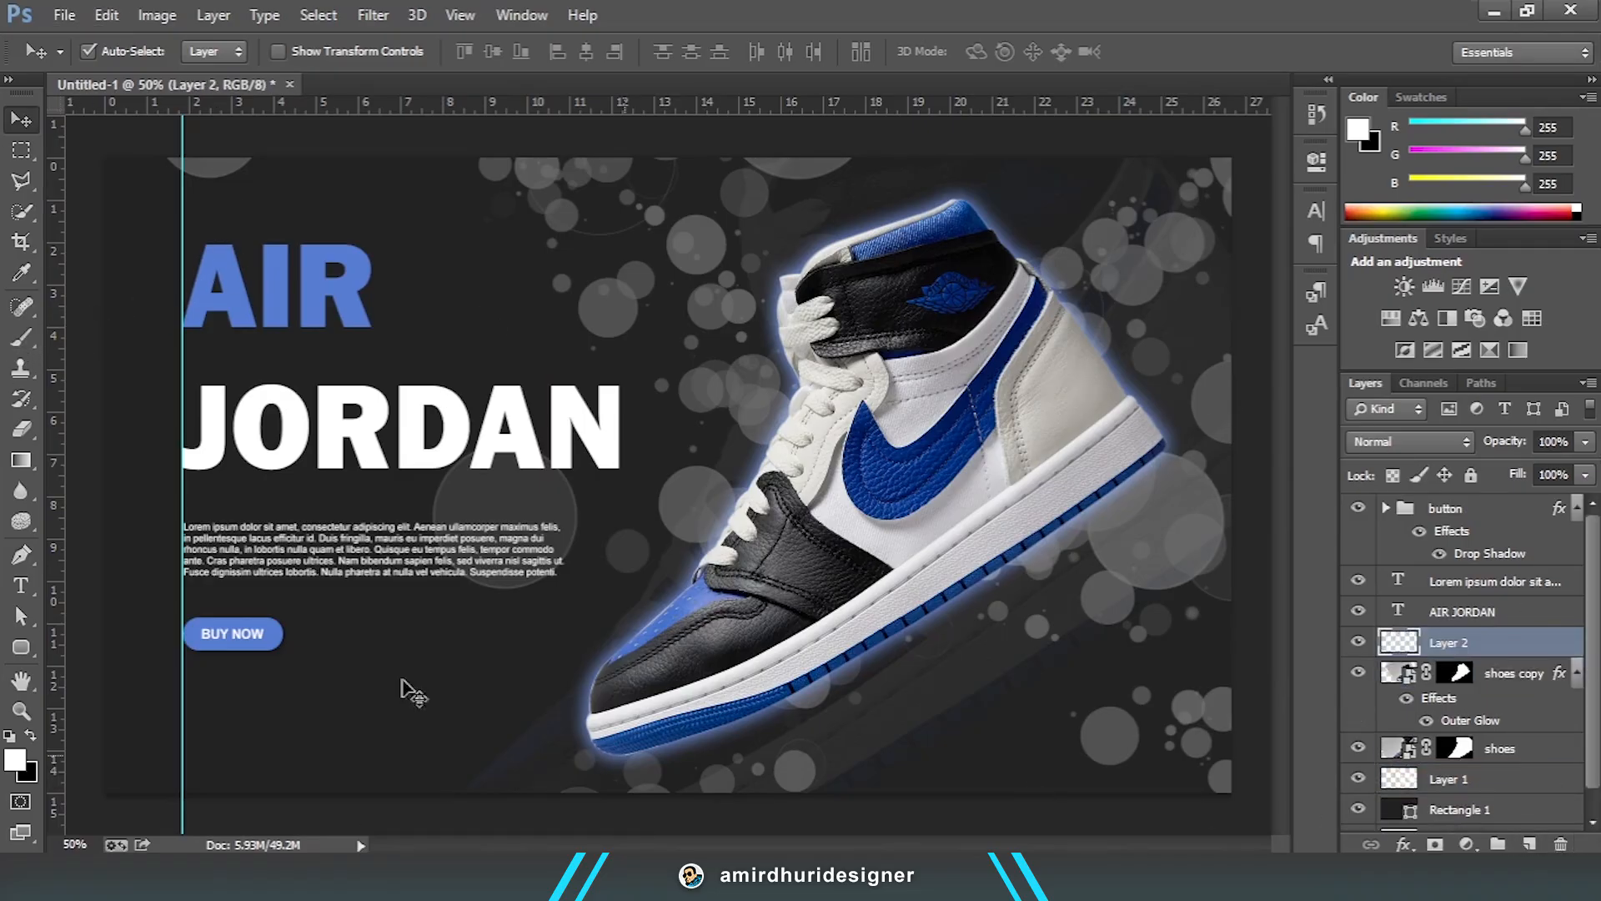
click(23, 348)
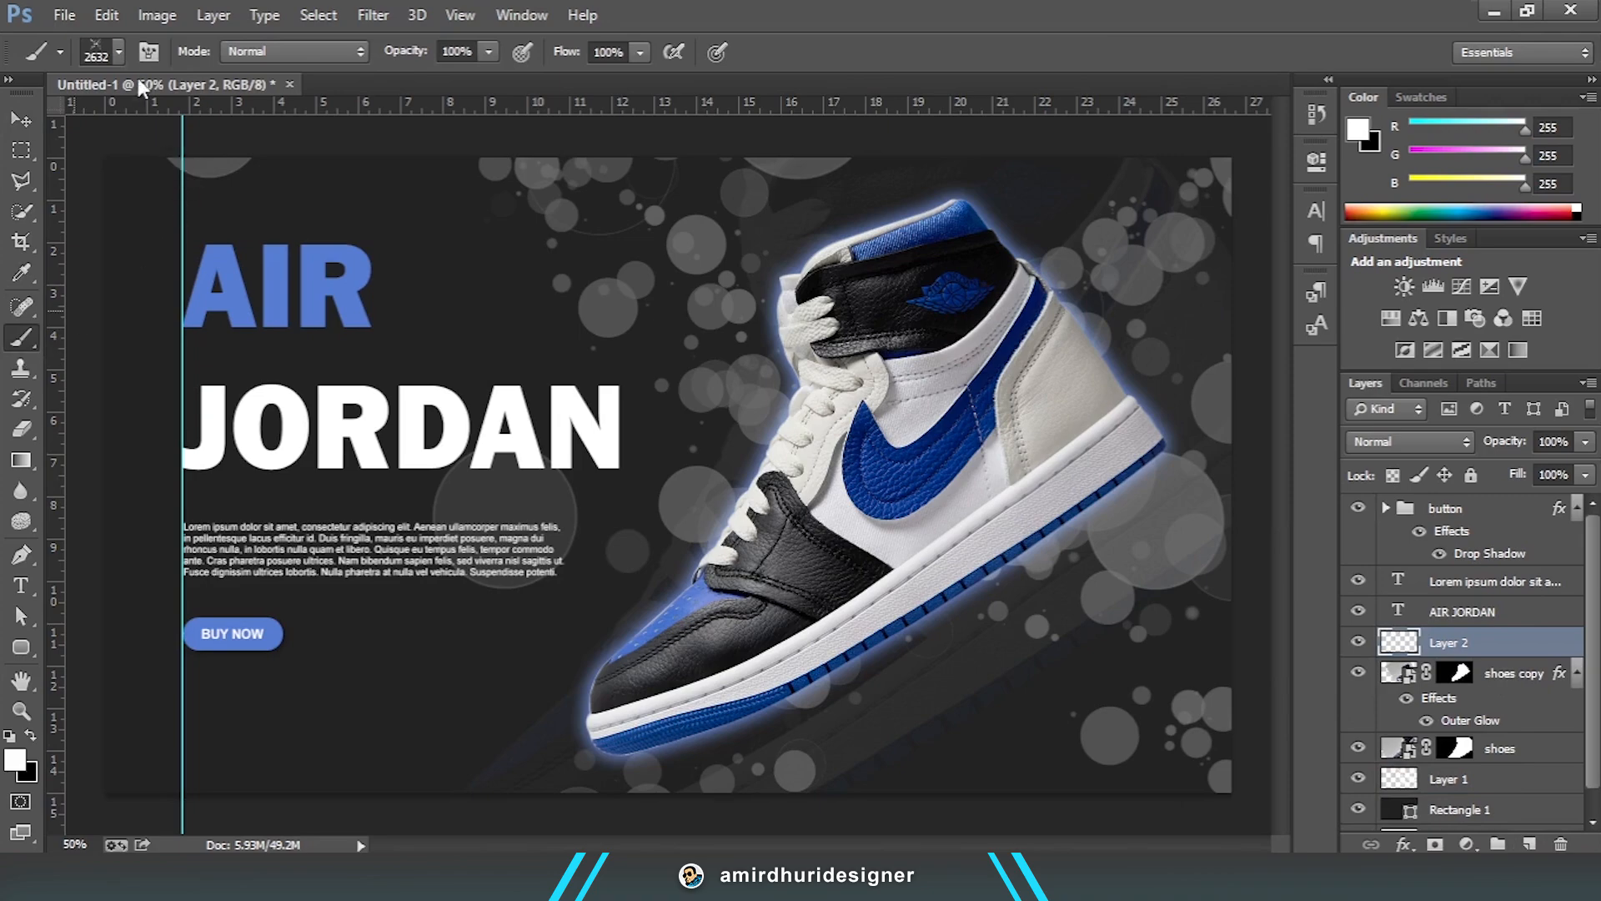
Step: Stamp one white star flare on the top tip of the shoe's collar, using the 5000 px flare brush reduced to 489 px
click(119, 52)
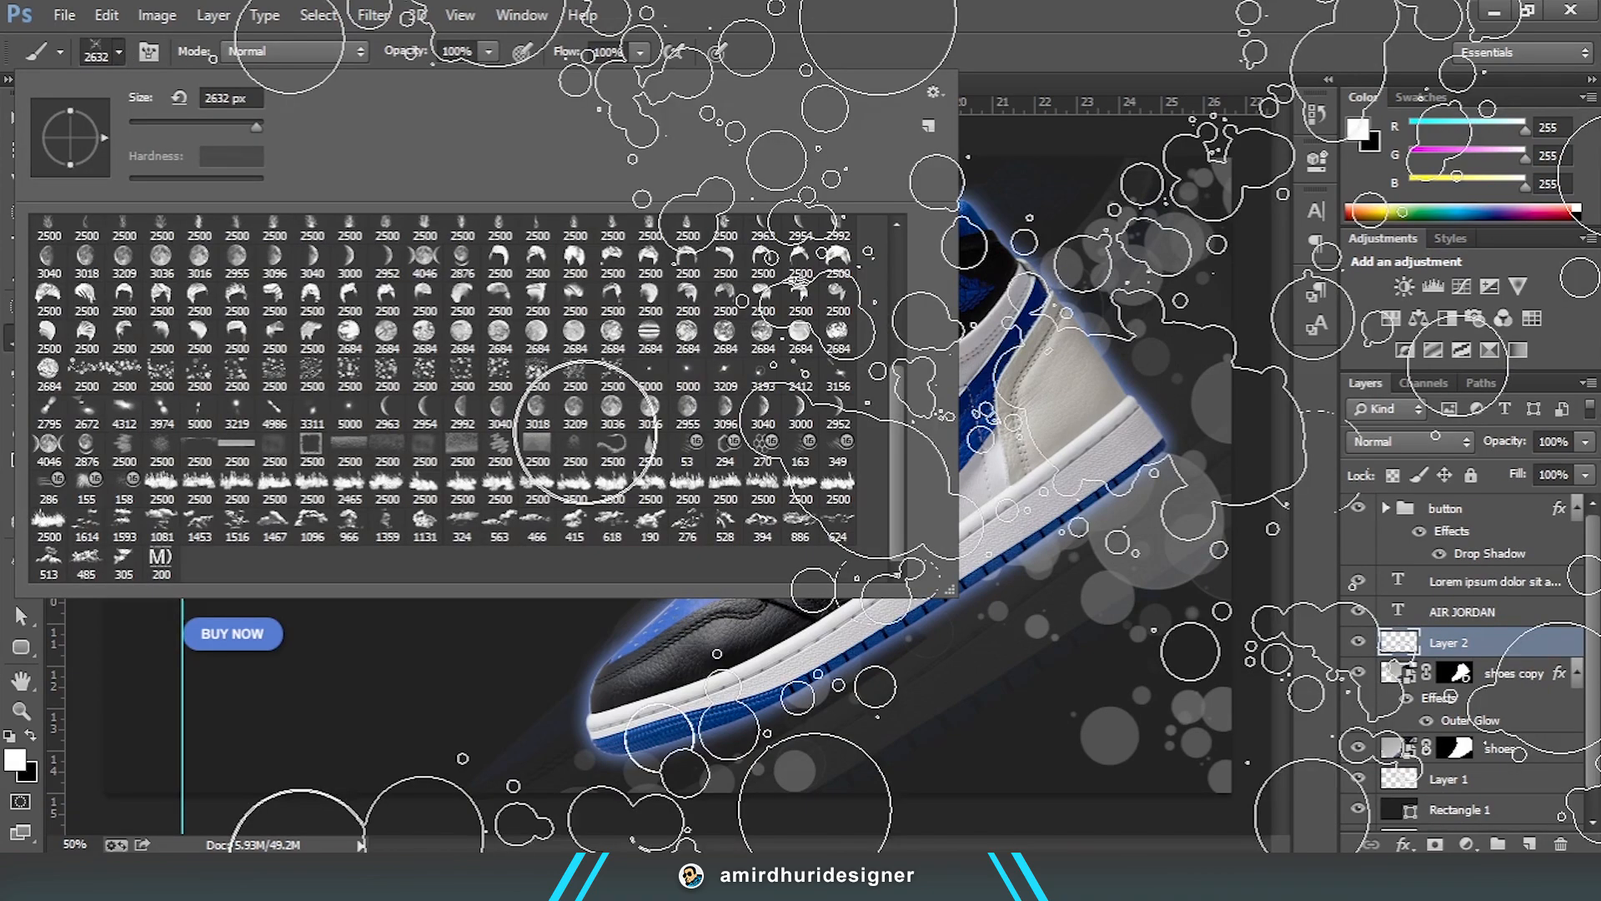
click(686, 378)
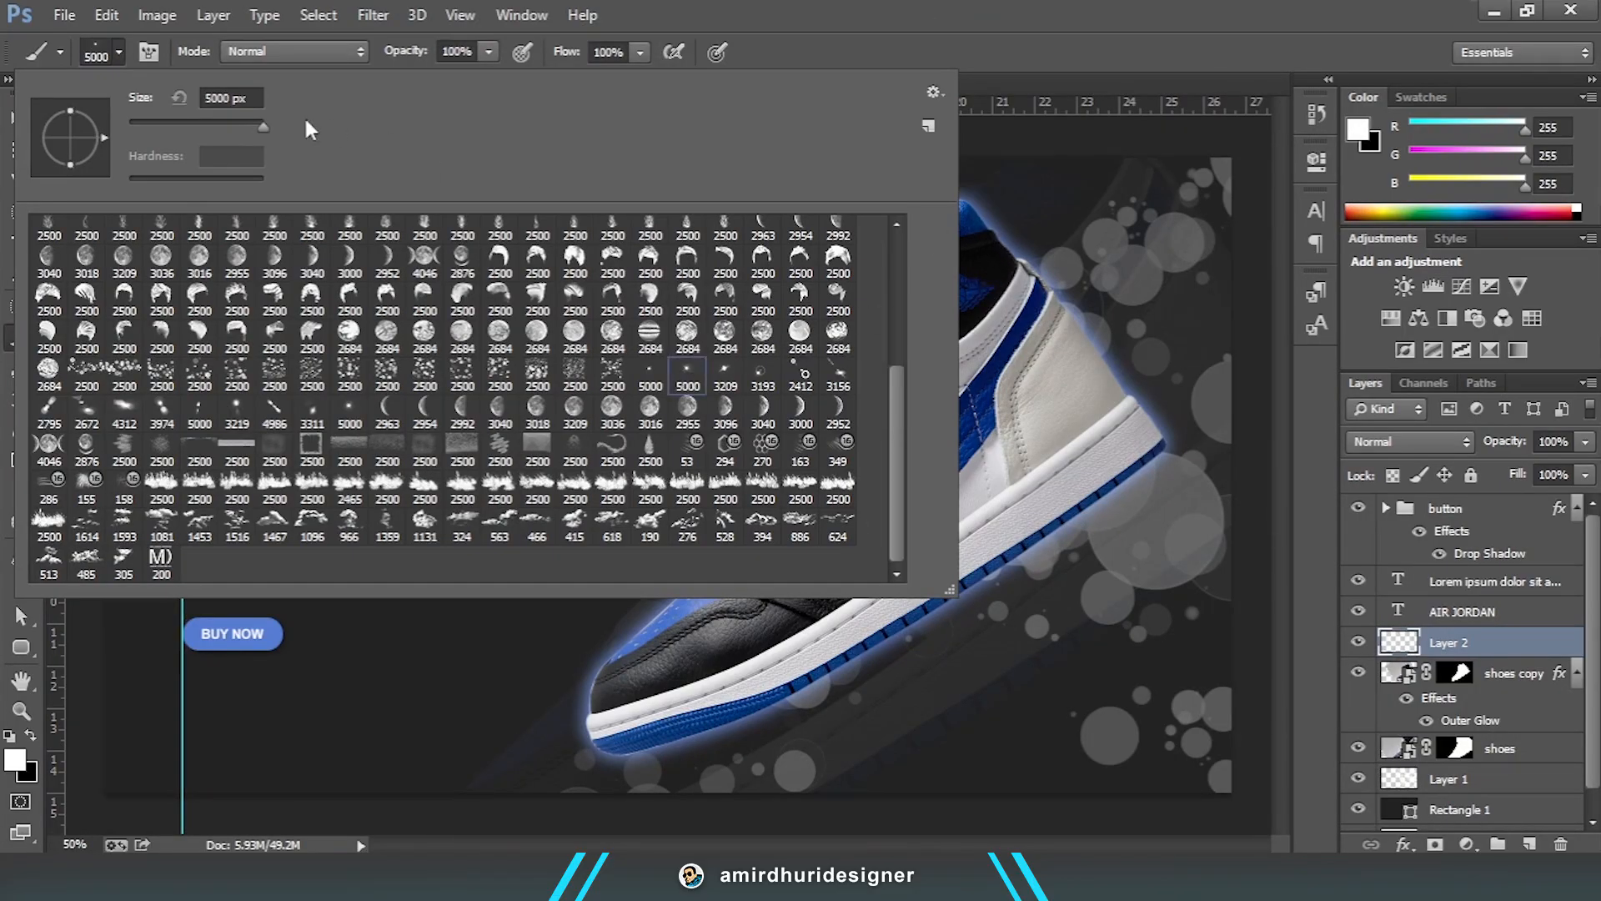
drag(241, 127, 249, 125)
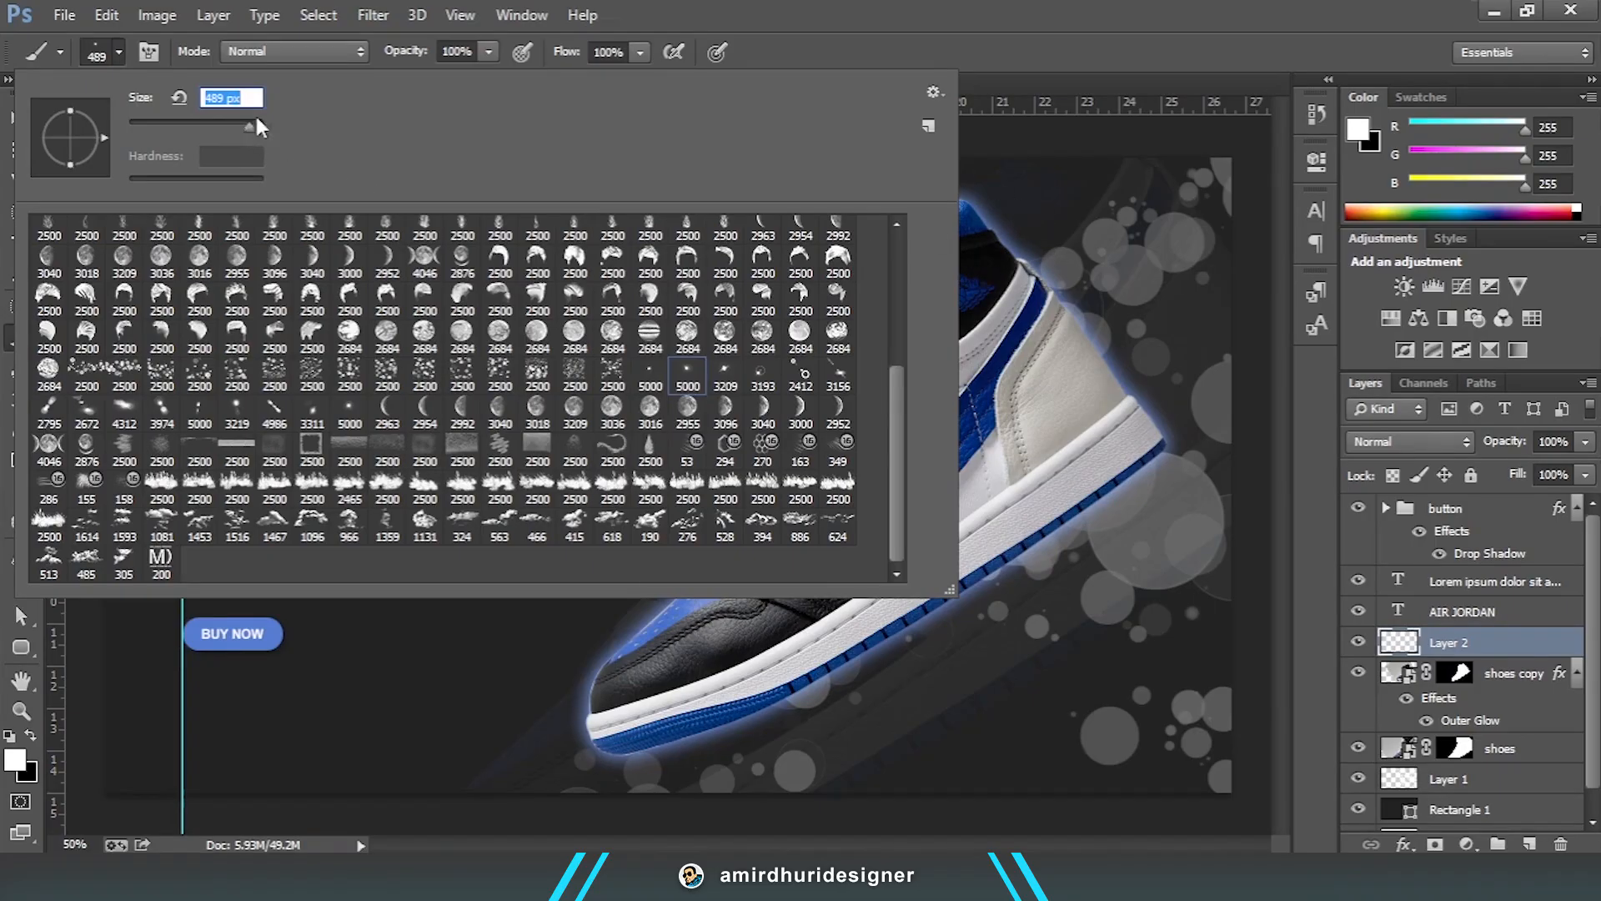
click(118, 52)
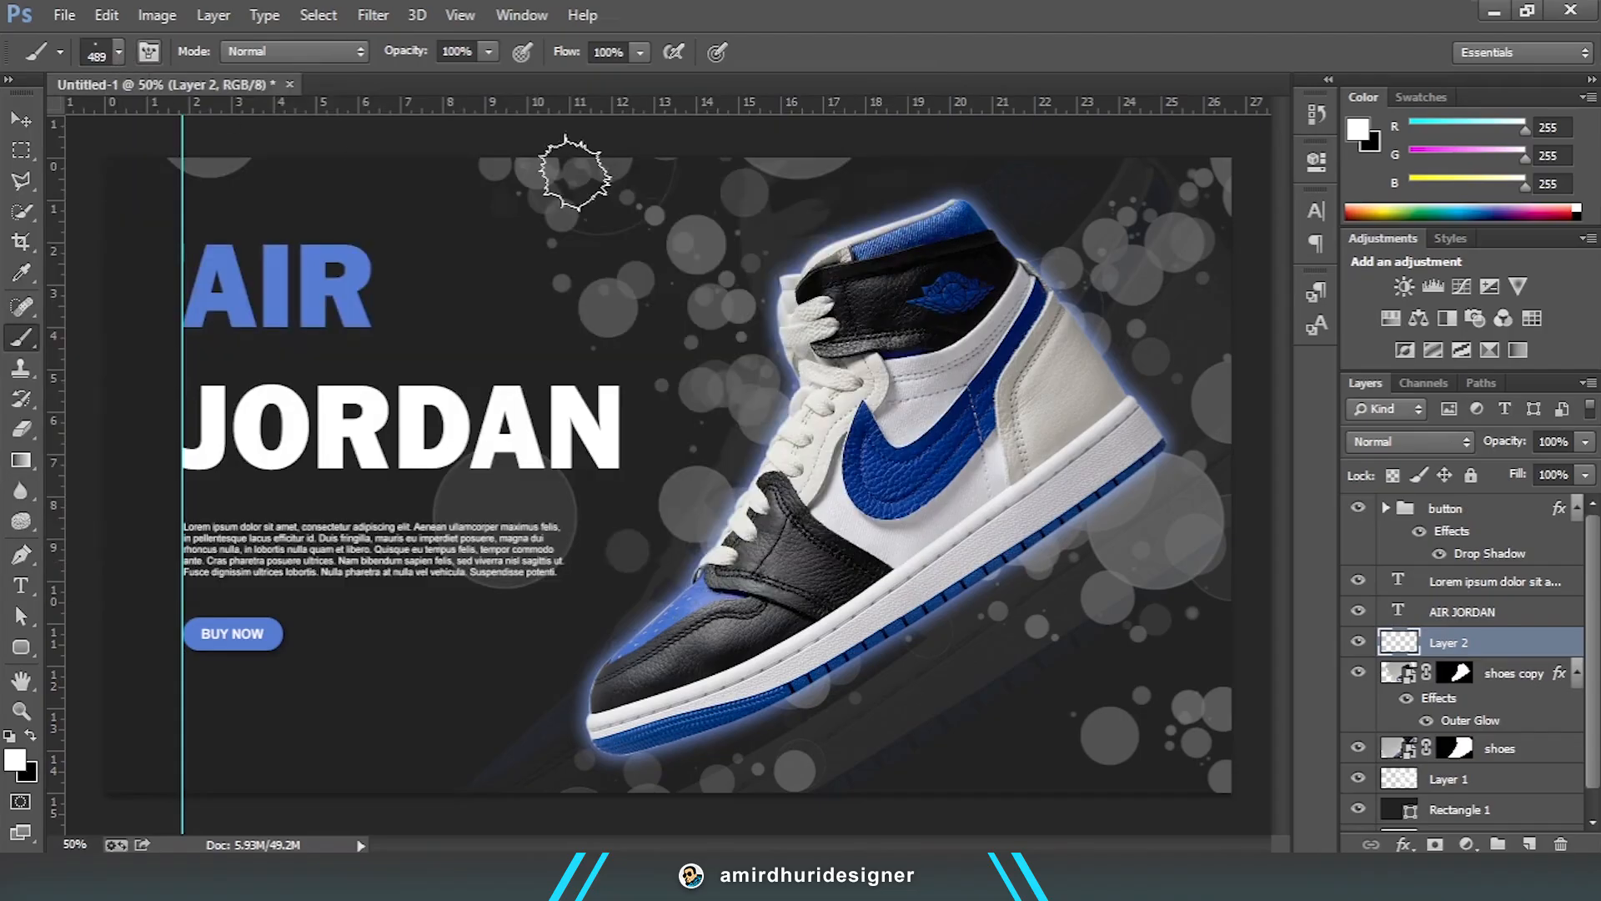
click(964, 207)
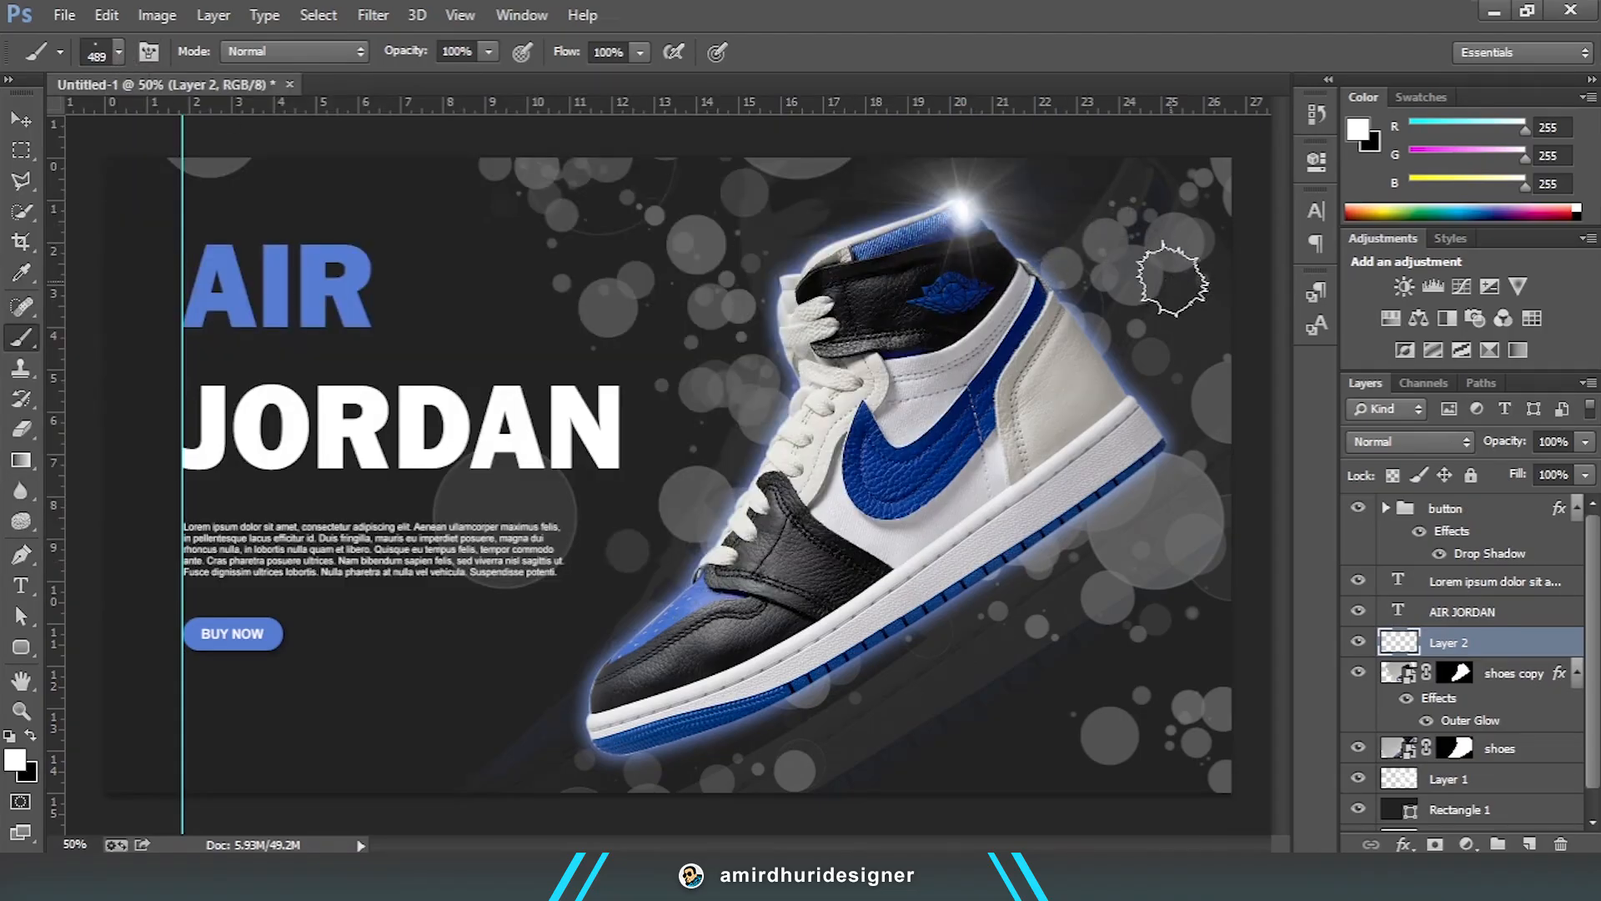
click(21, 119)
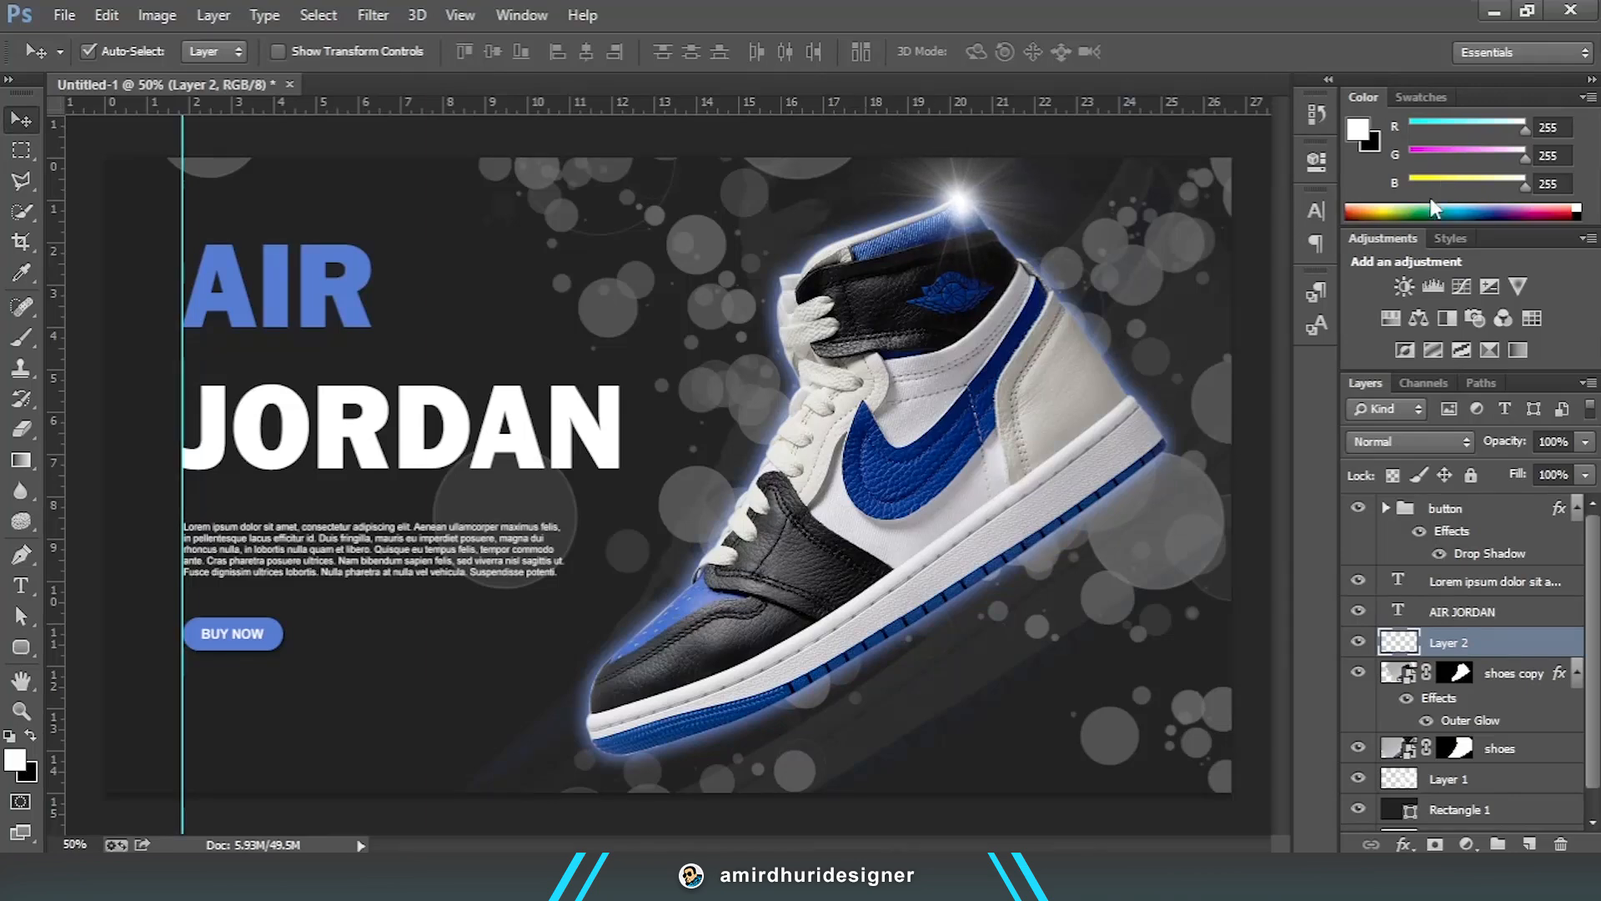
key(ctrl+minus)
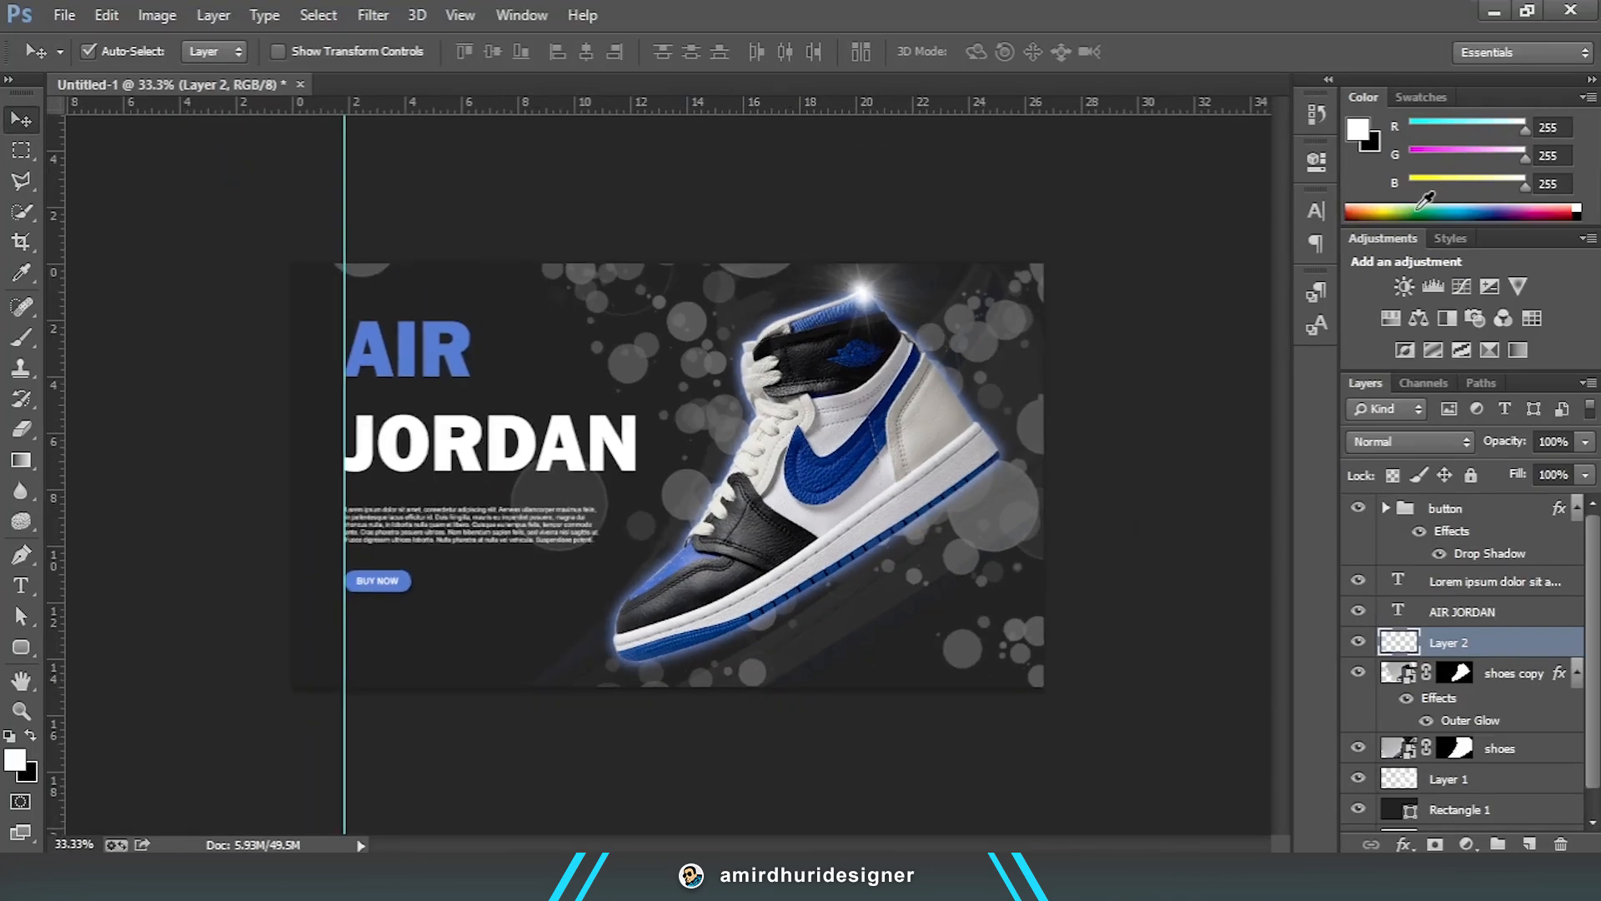
key(ctrl+plus)
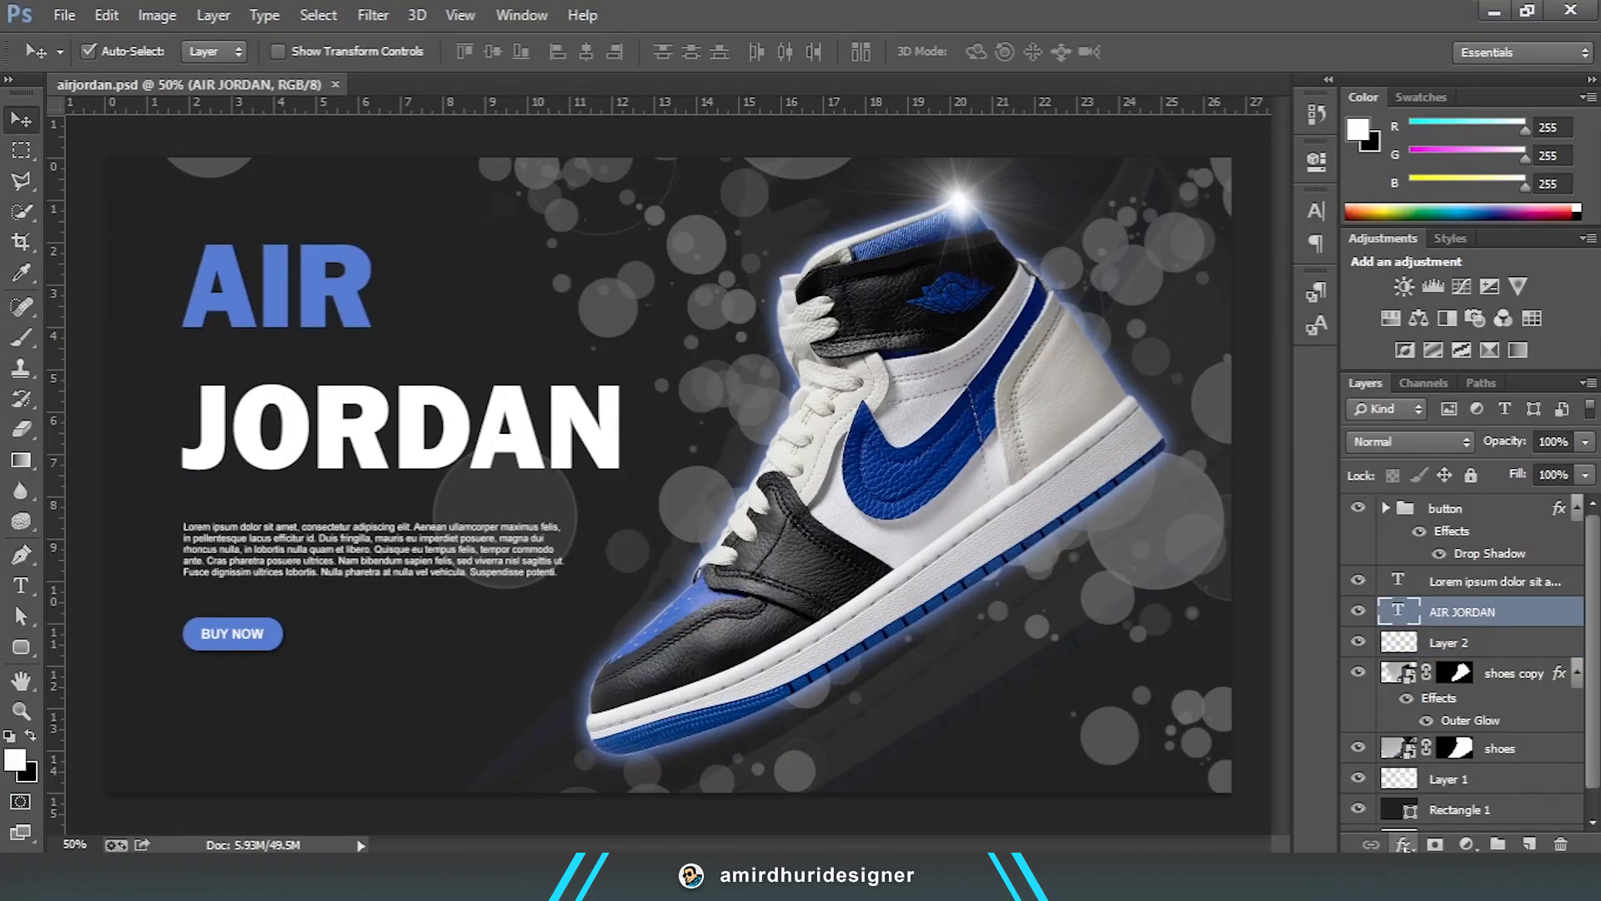
Step: Add a black Multiply drop shadow at 75% opacity with an increased size to the AIR JORDAN text, and save the file
click(1405, 844)
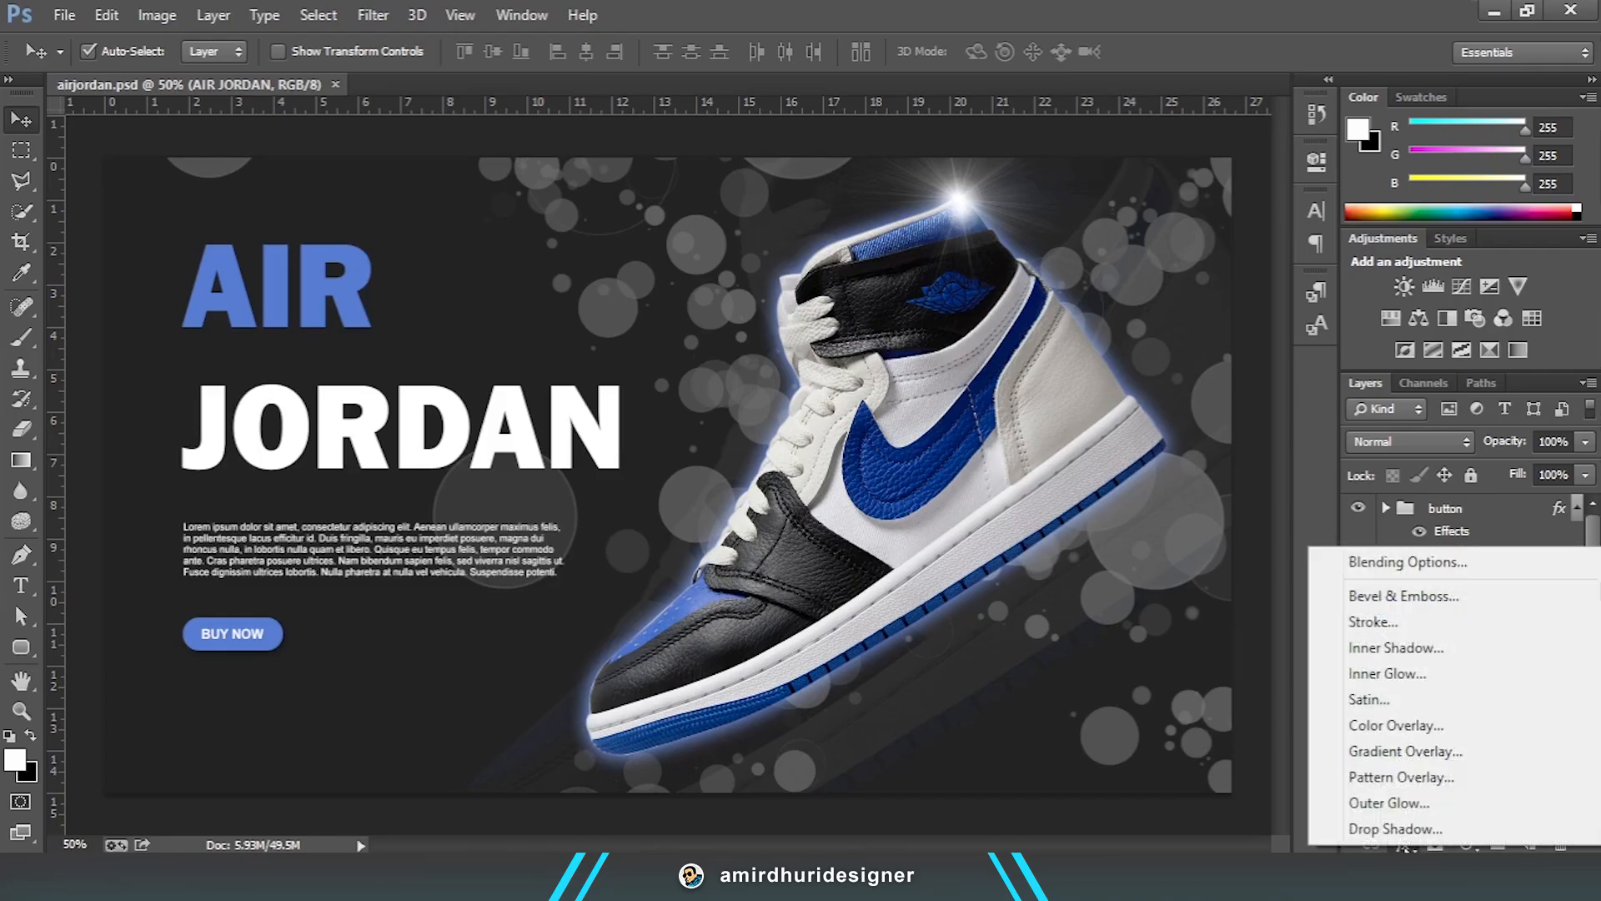
click(1405, 821)
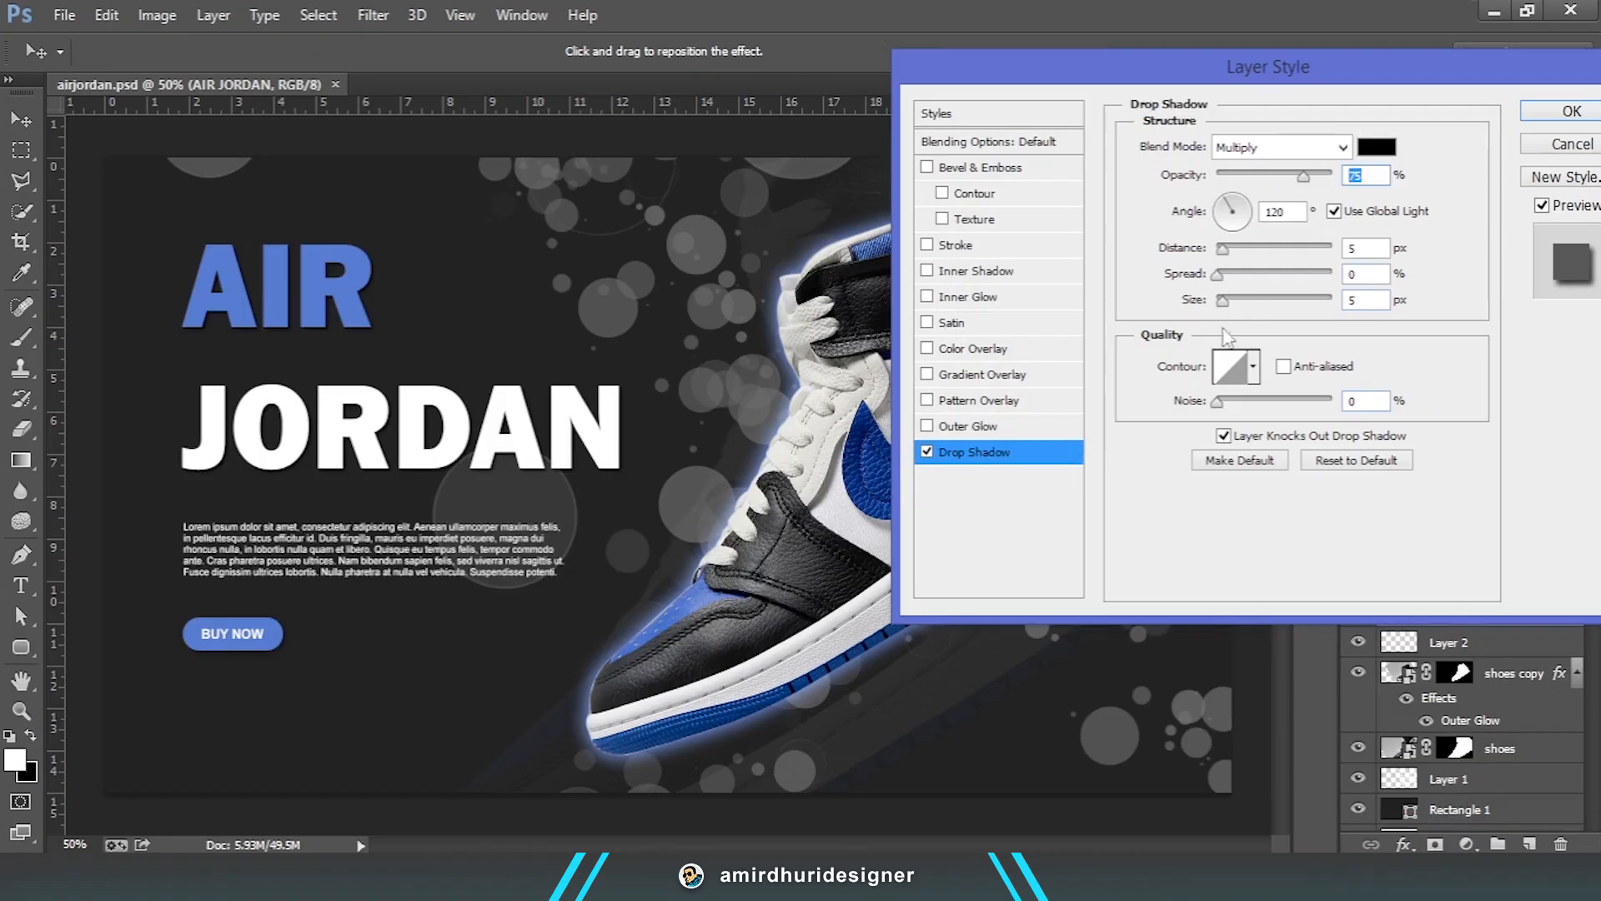
drag(1222, 300, 1232, 305)
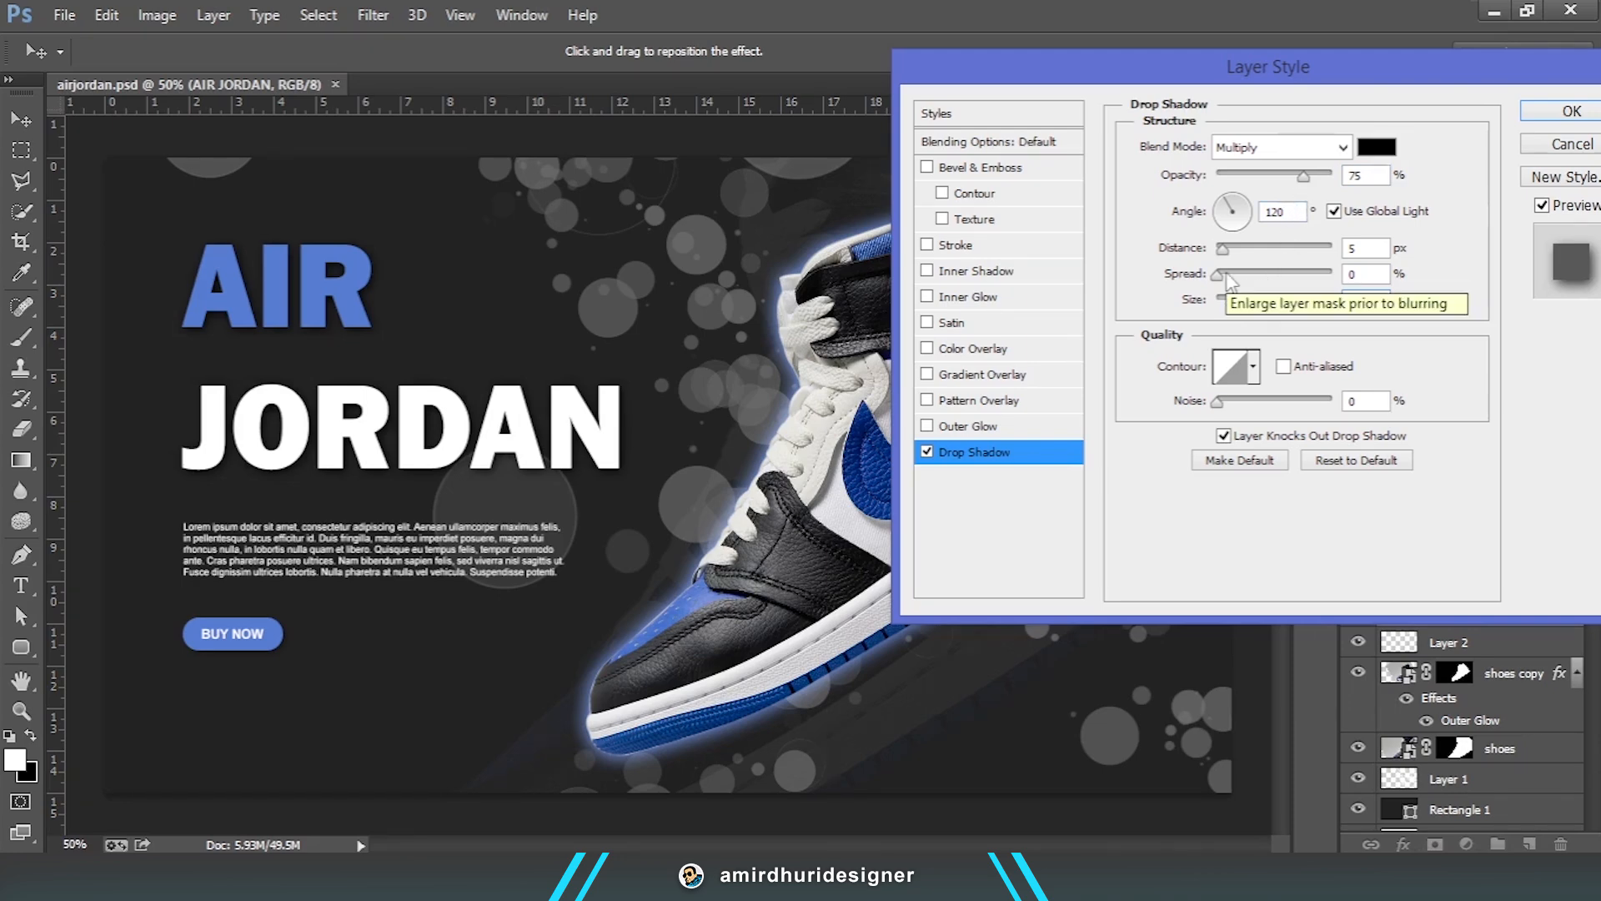
click(1544, 118)
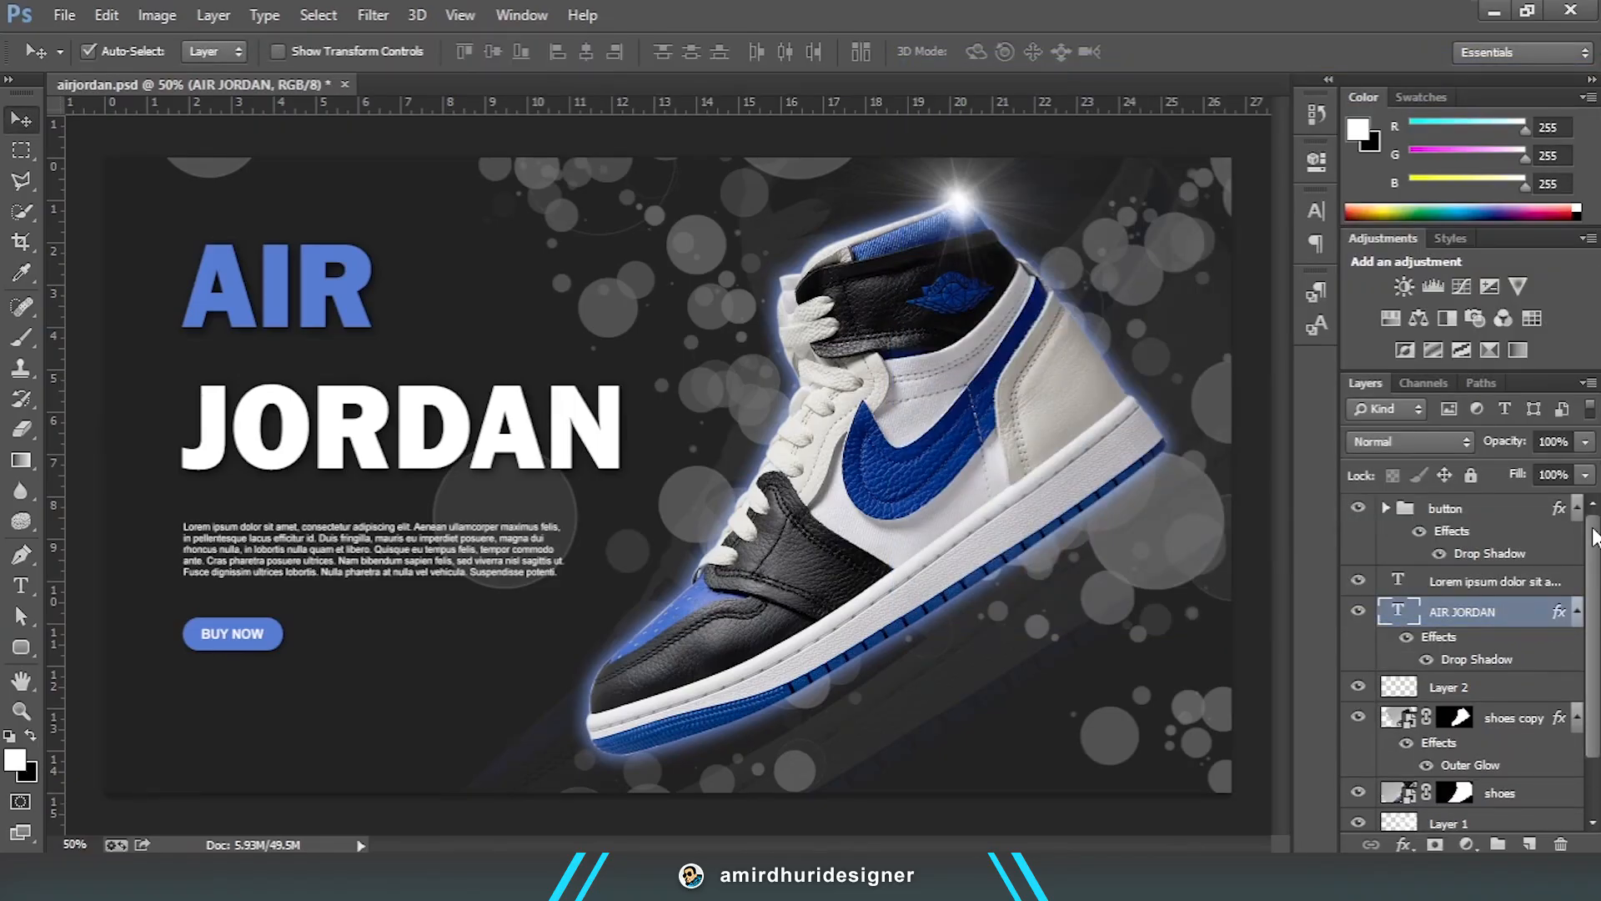
key(ctrl+s)
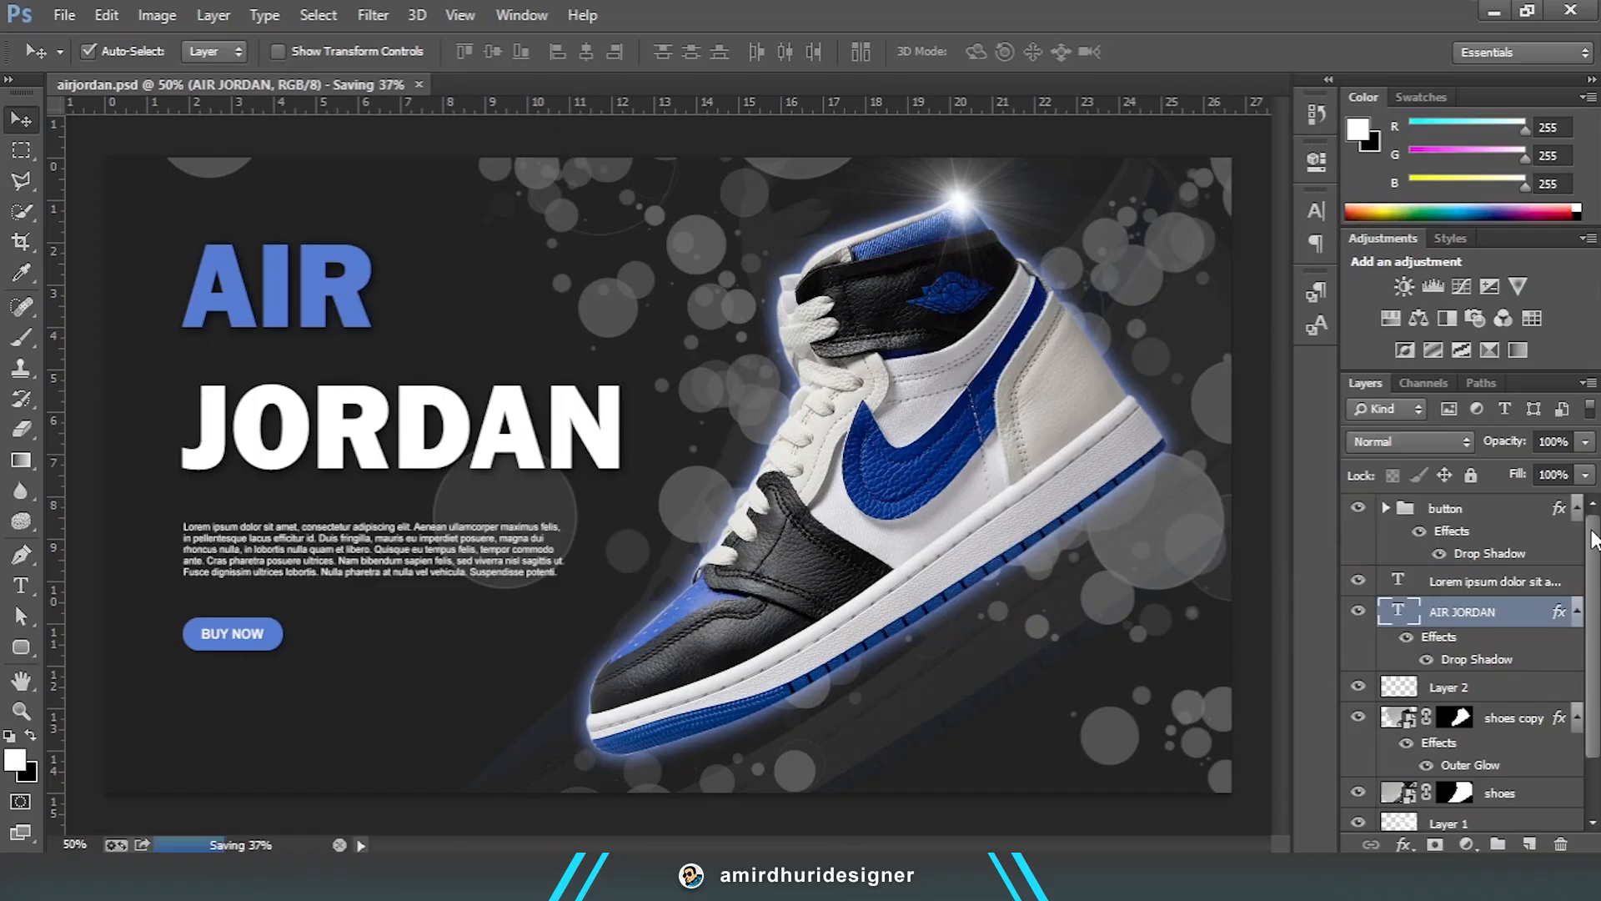